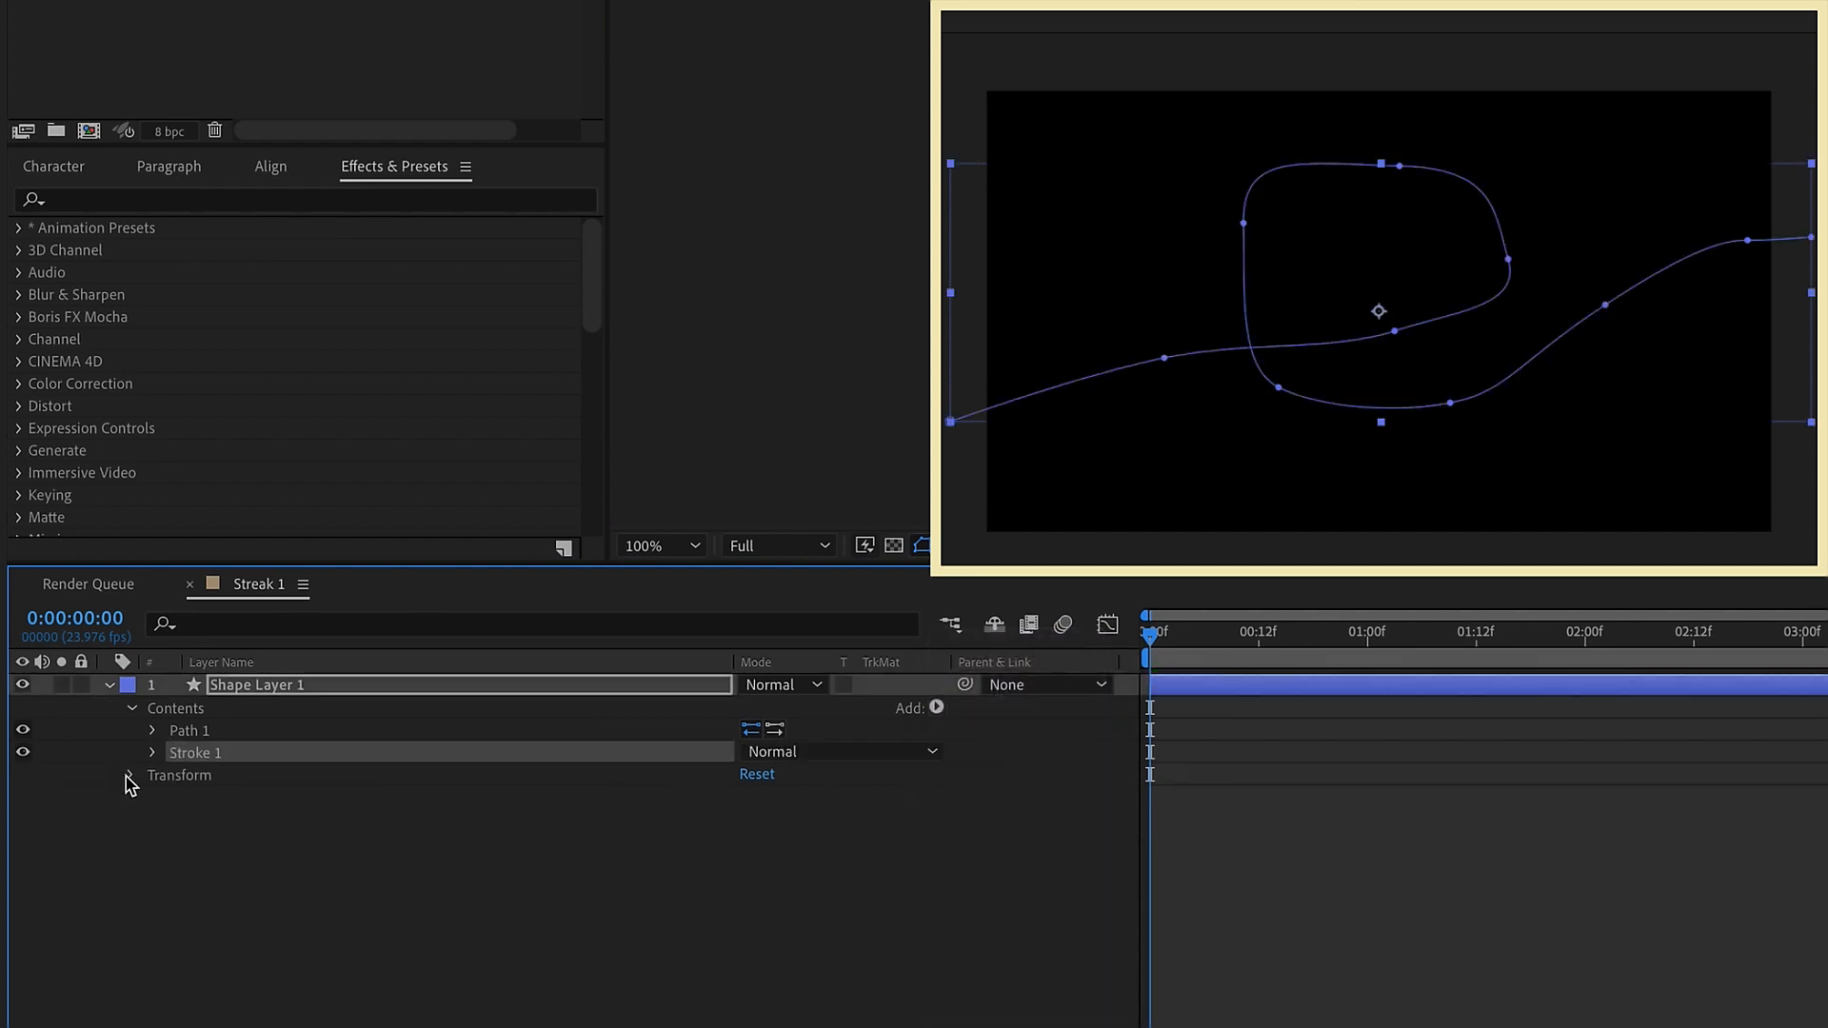
# Set the shape layer's Stroke Width to 20
pyautogui.click(153, 753)
pyautogui.click(751, 844)
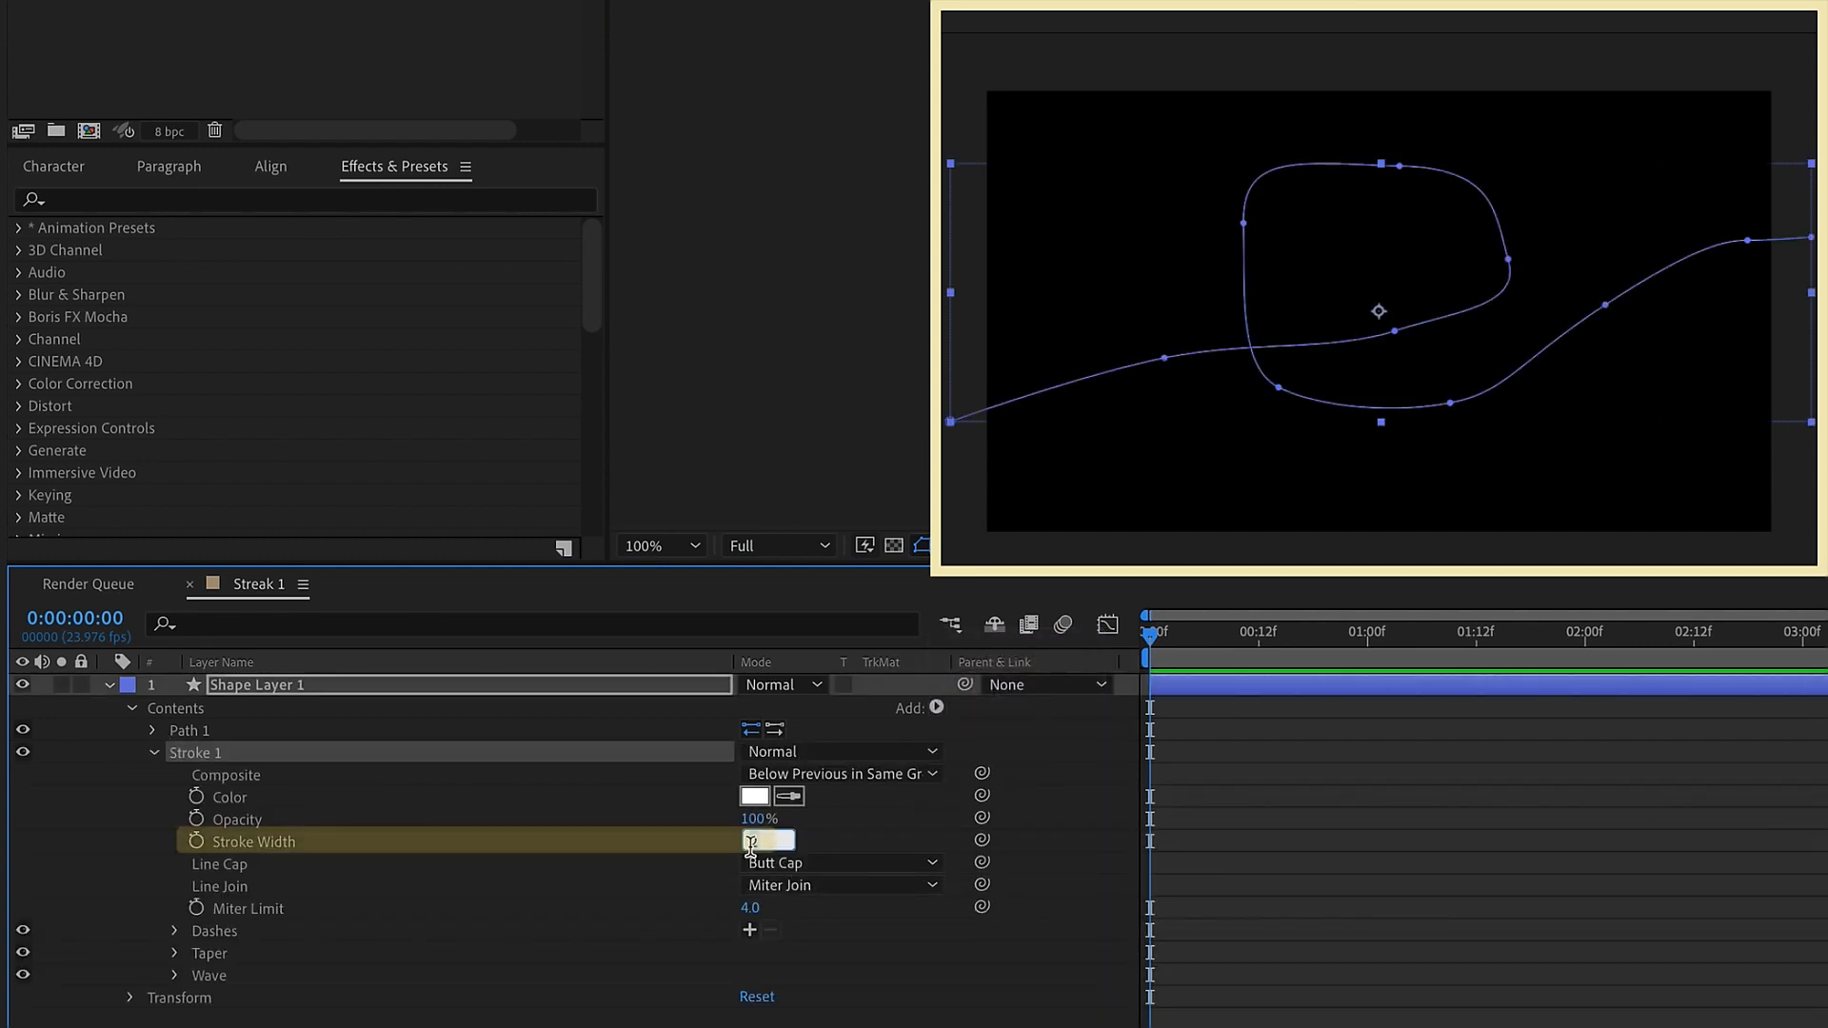
pyautogui.write('20')
pyautogui.press('Return')
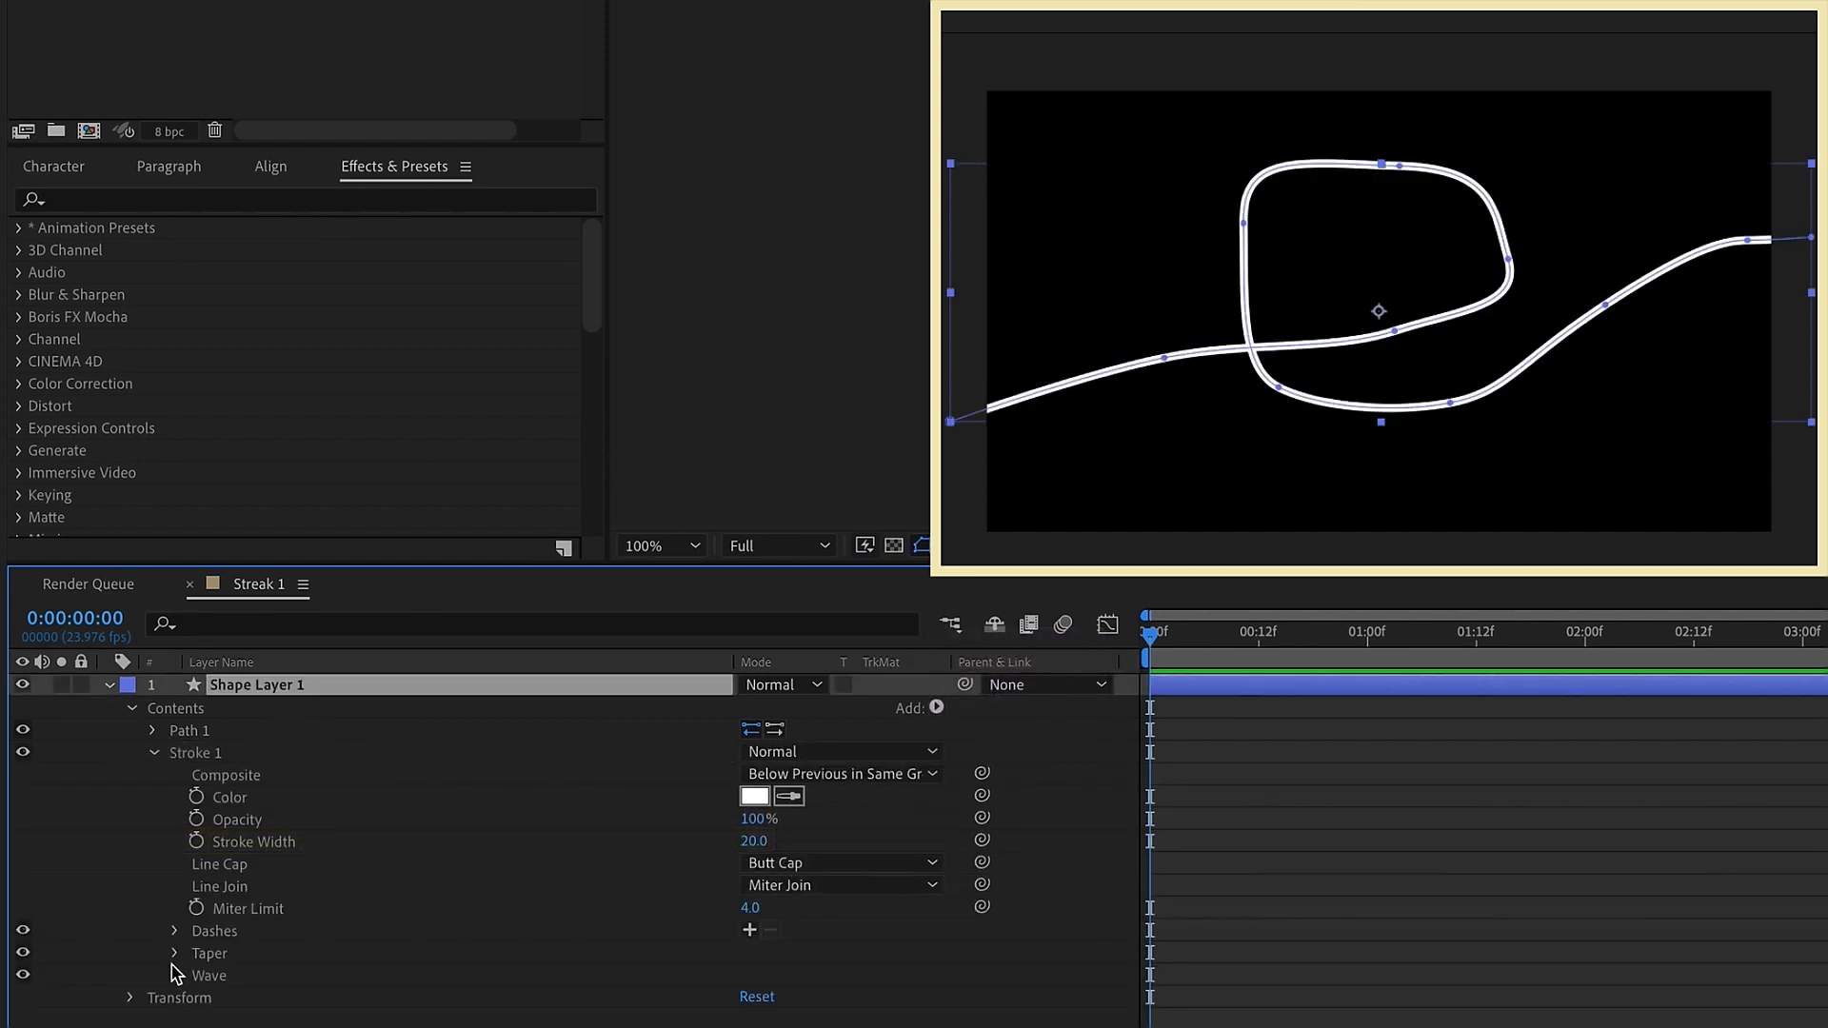
# Taper both ends of the stroke by setting Start Length and End Length to 50%
pyautogui.click(177, 943)
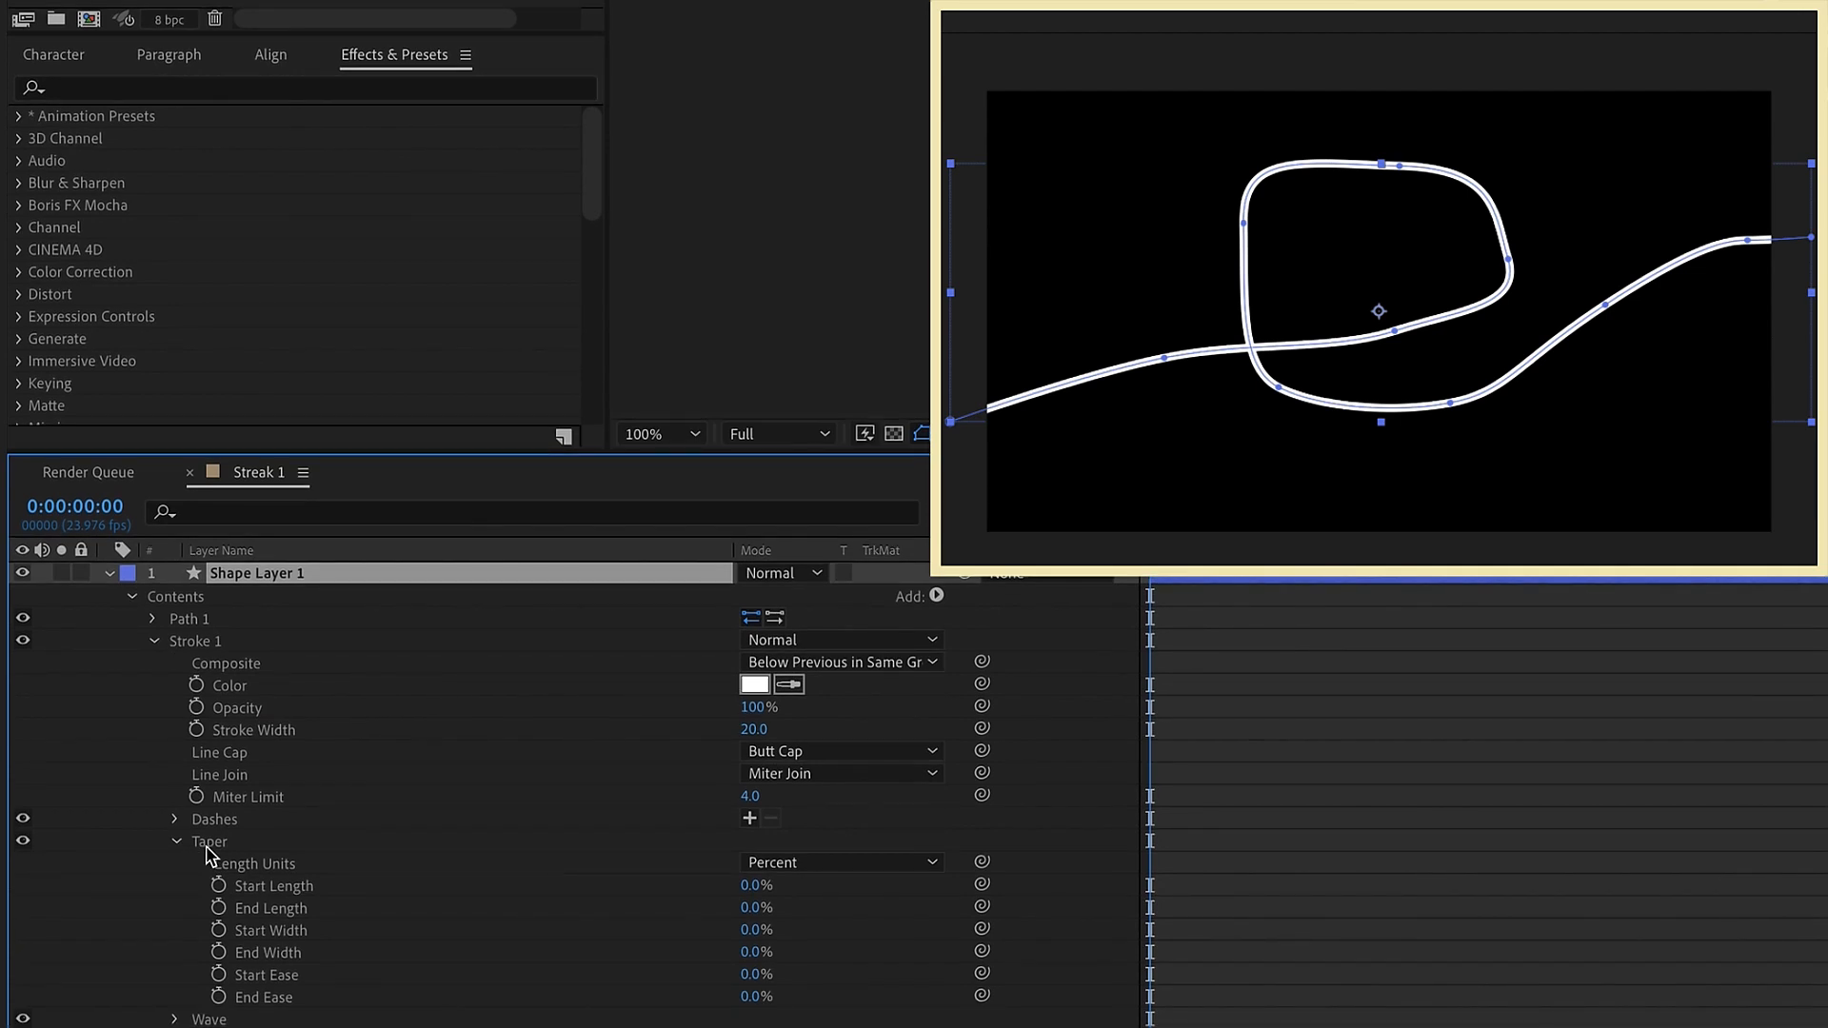
pyautogui.click(767, 886)
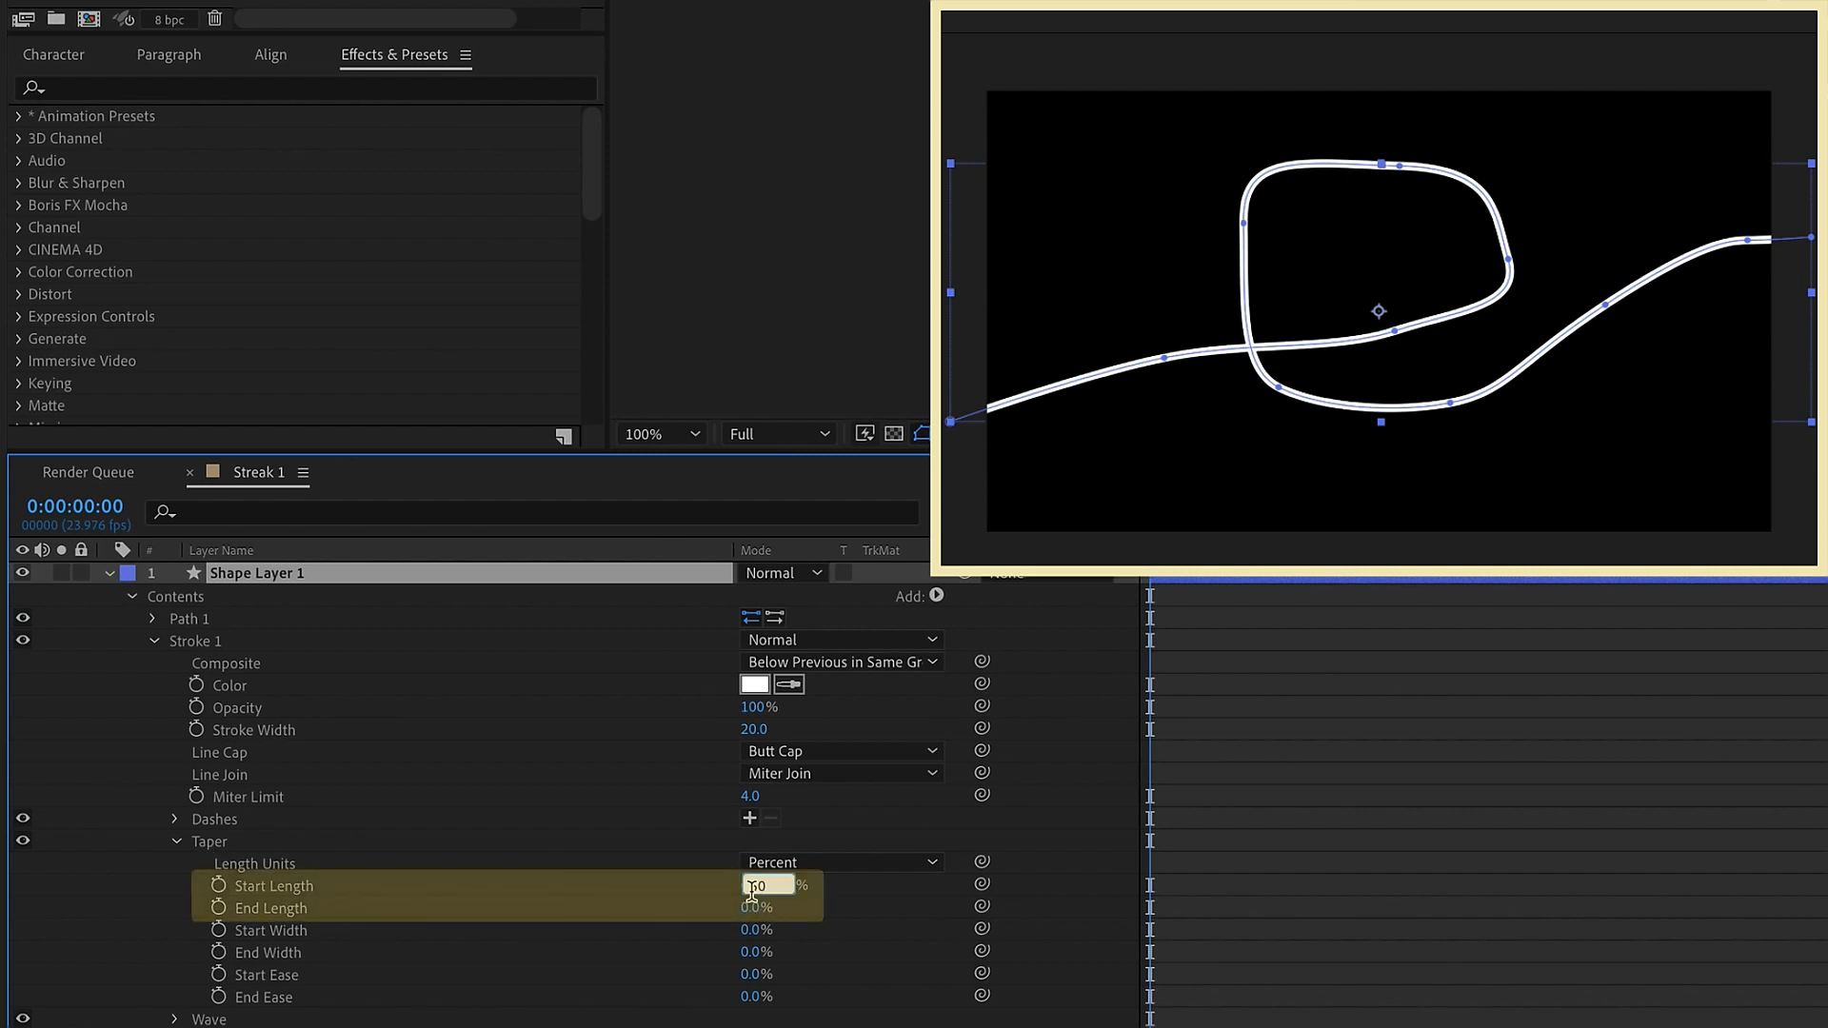
pyautogui.press('Tab')
pyautogui.write('50')
pyautogui.press('Return')
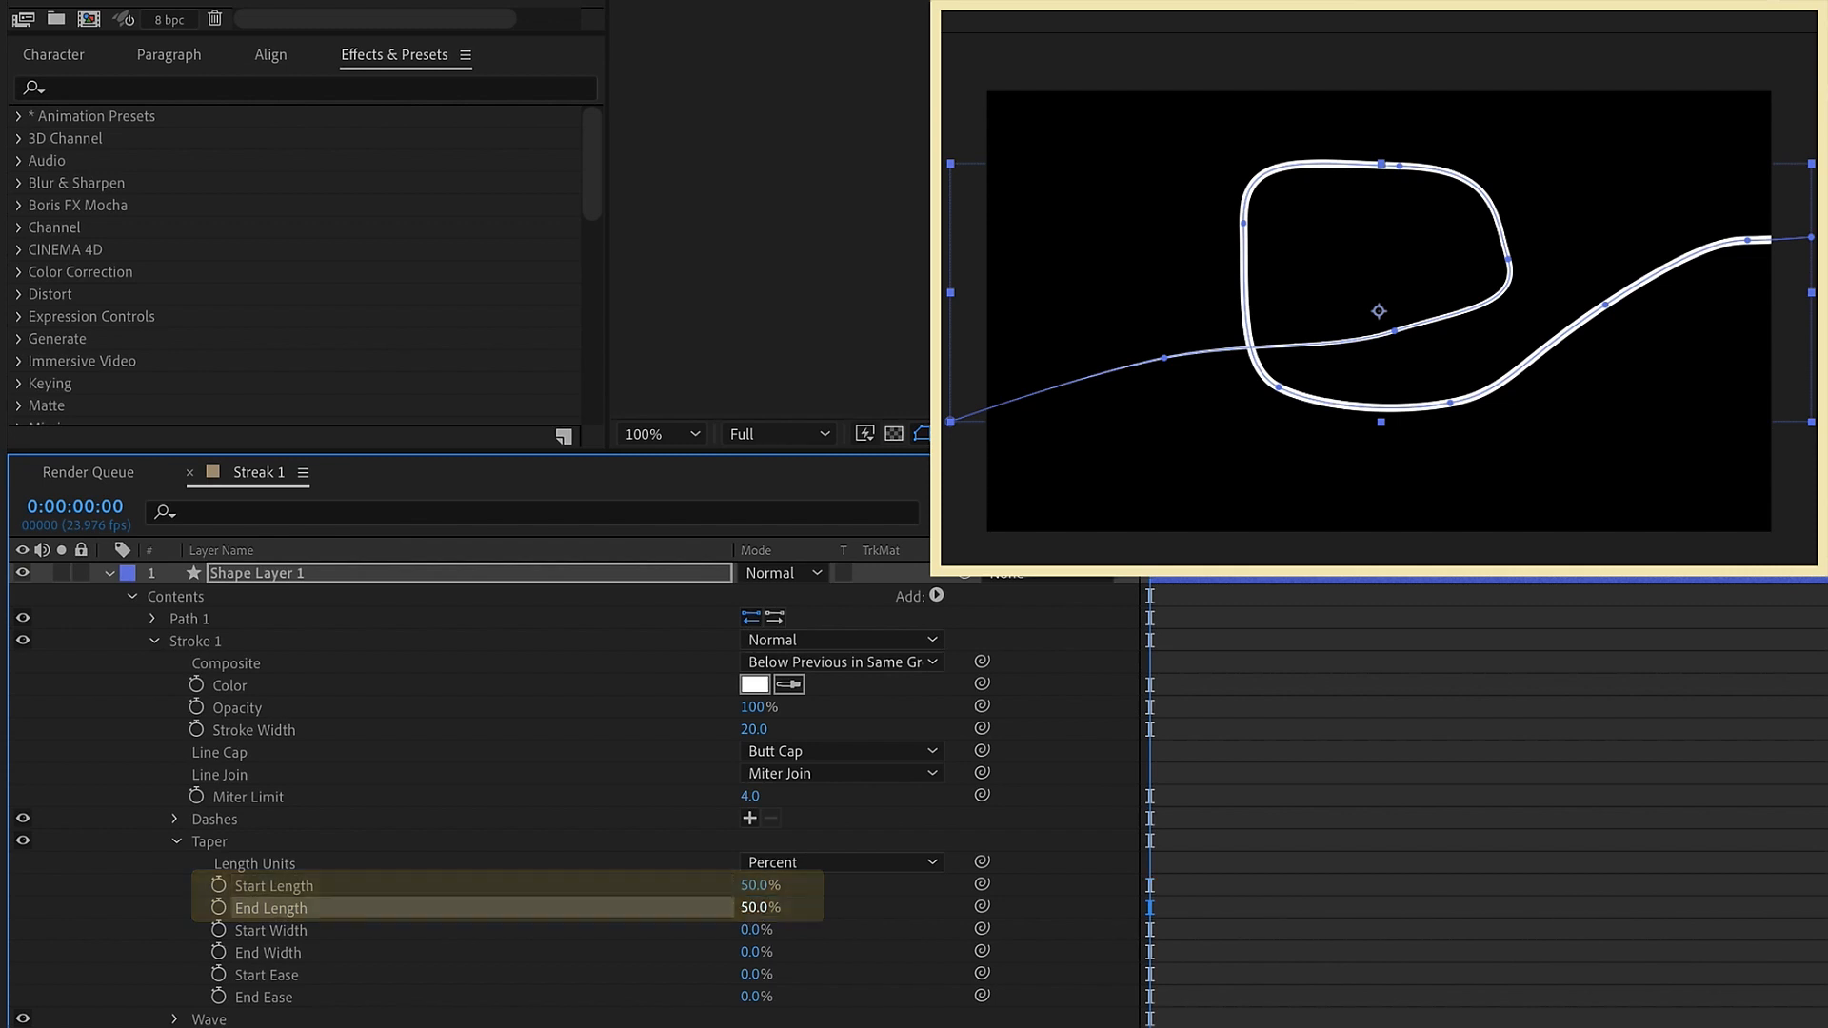
pyautogui.click(1252, 767)
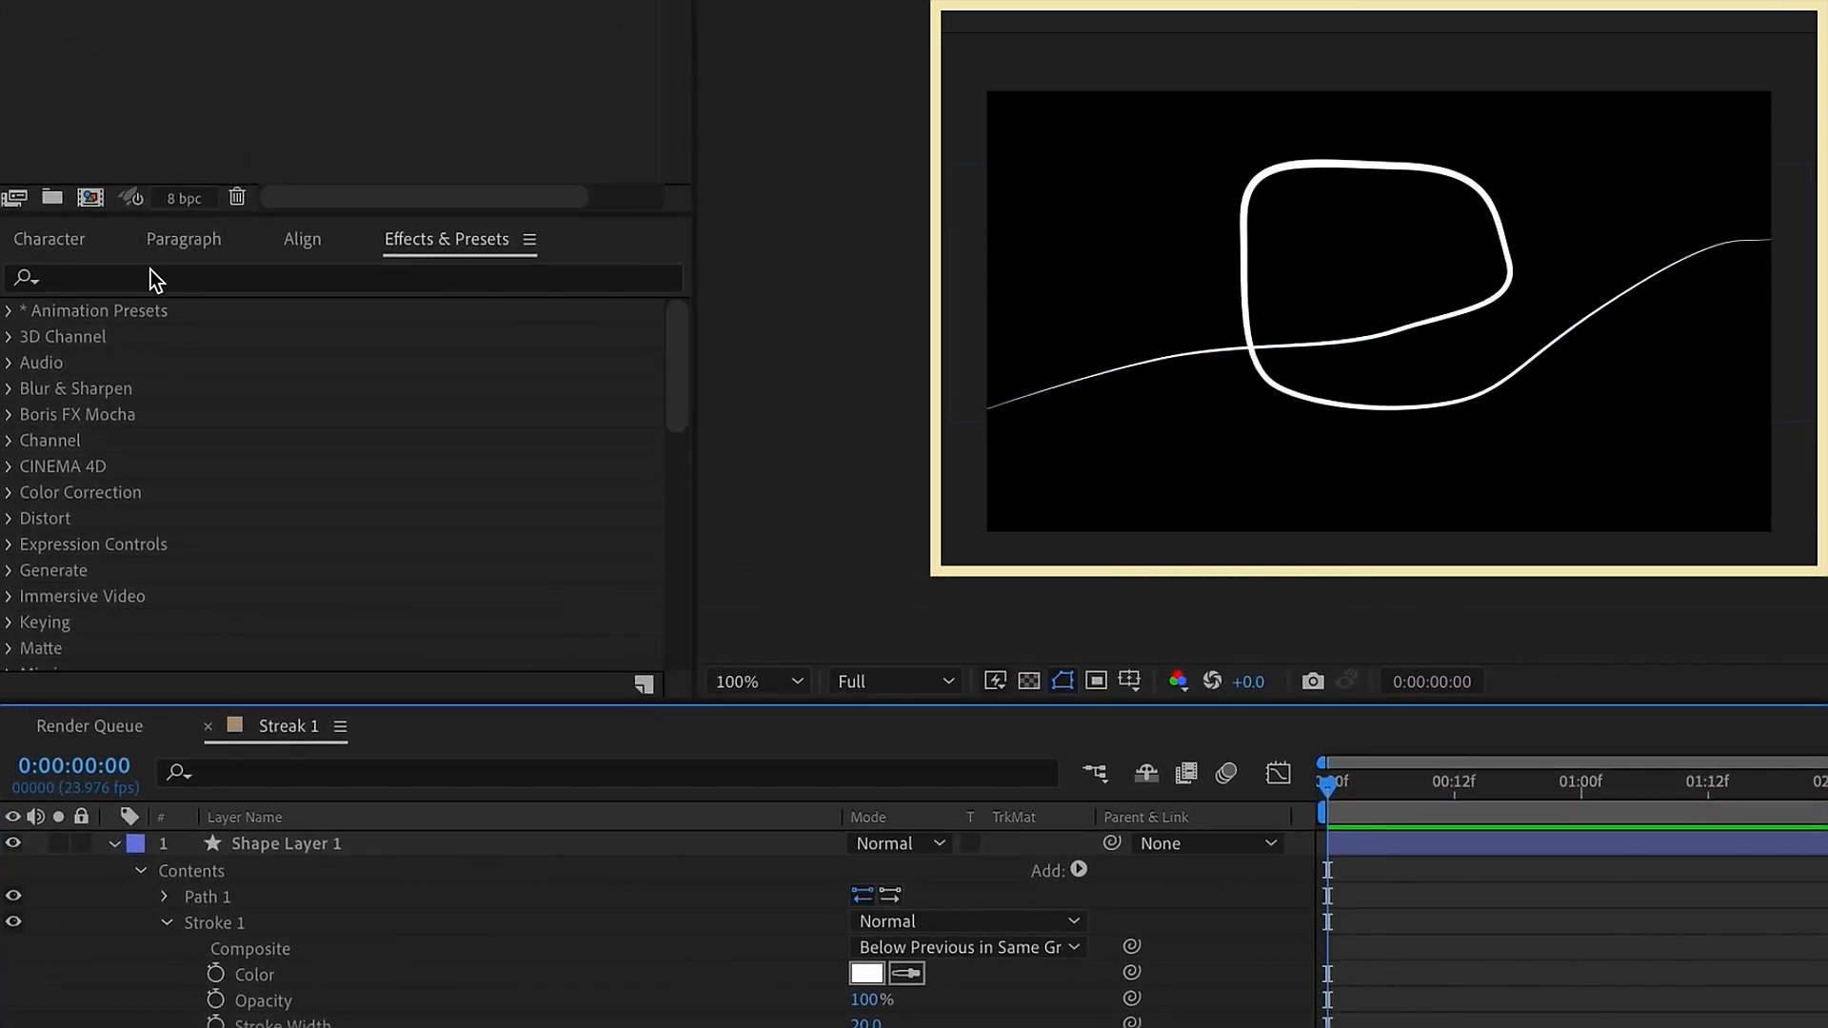
# Find the Roughen Edges effect and apply it to Shape Layer 1
pyautogui.click(147, 278)
pyautogui.write('roughen edg')
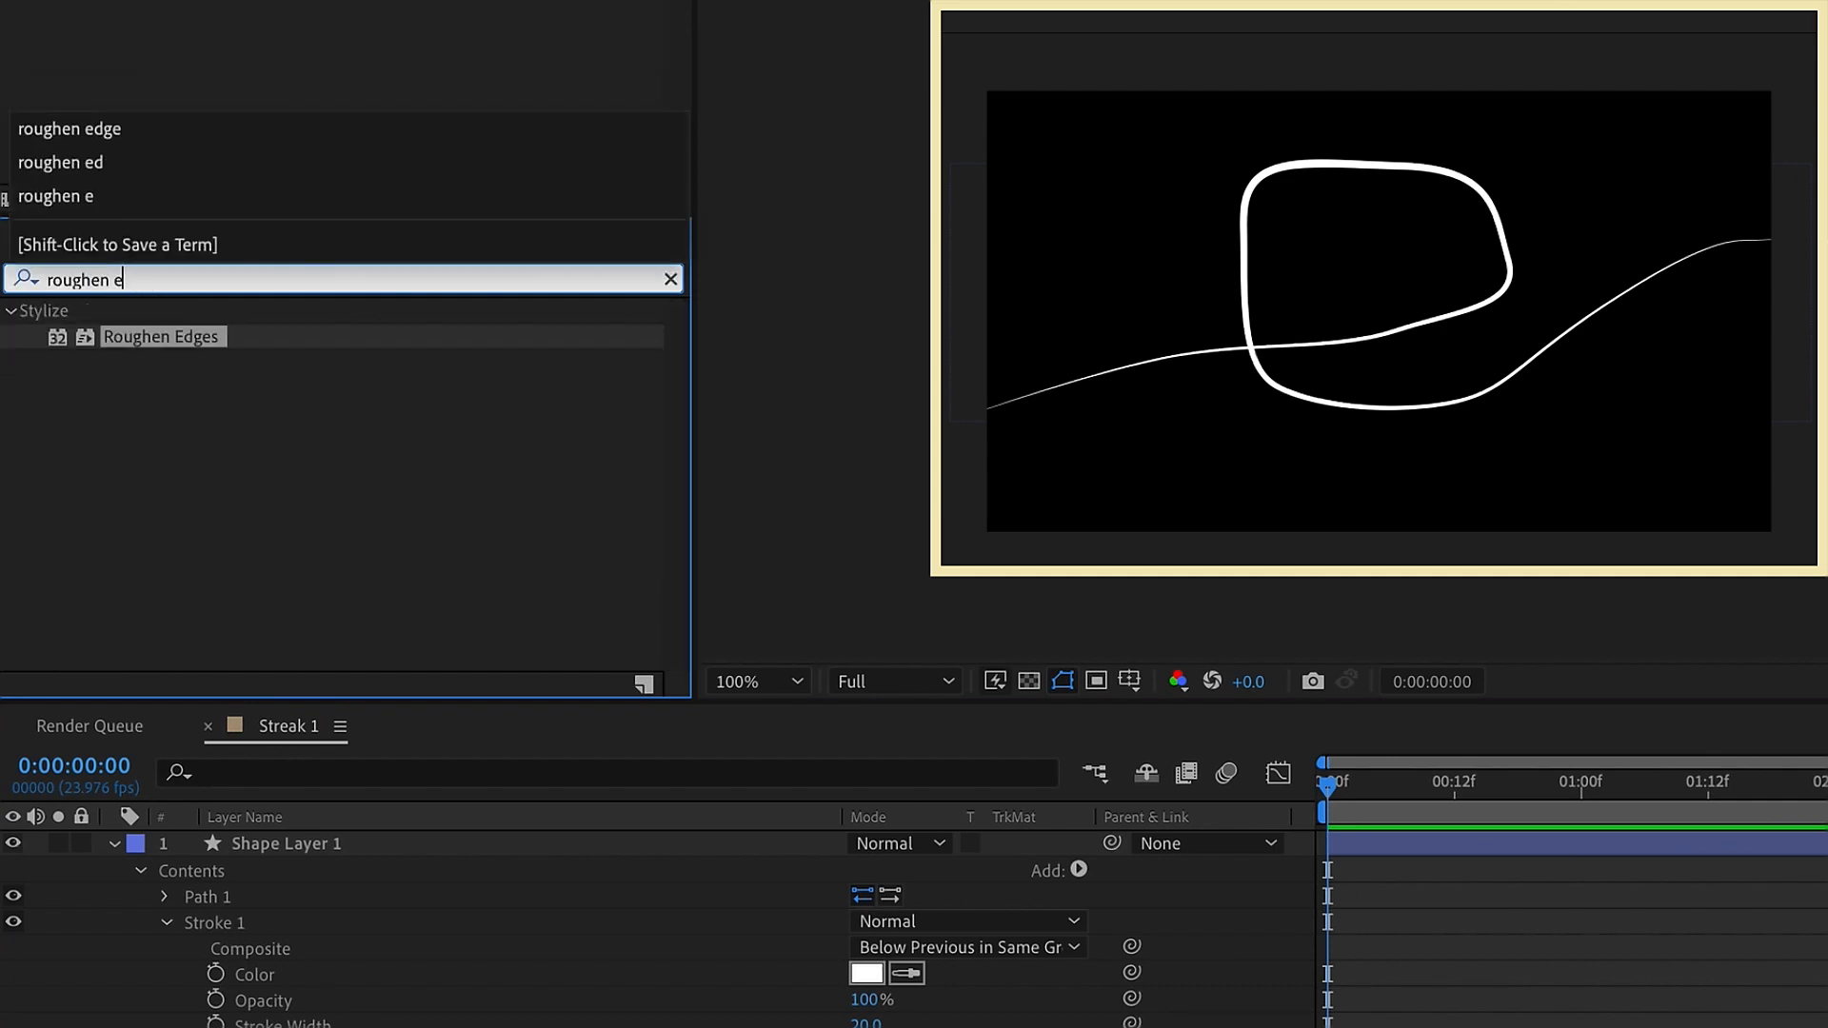
pyautogui.click(177, 337)
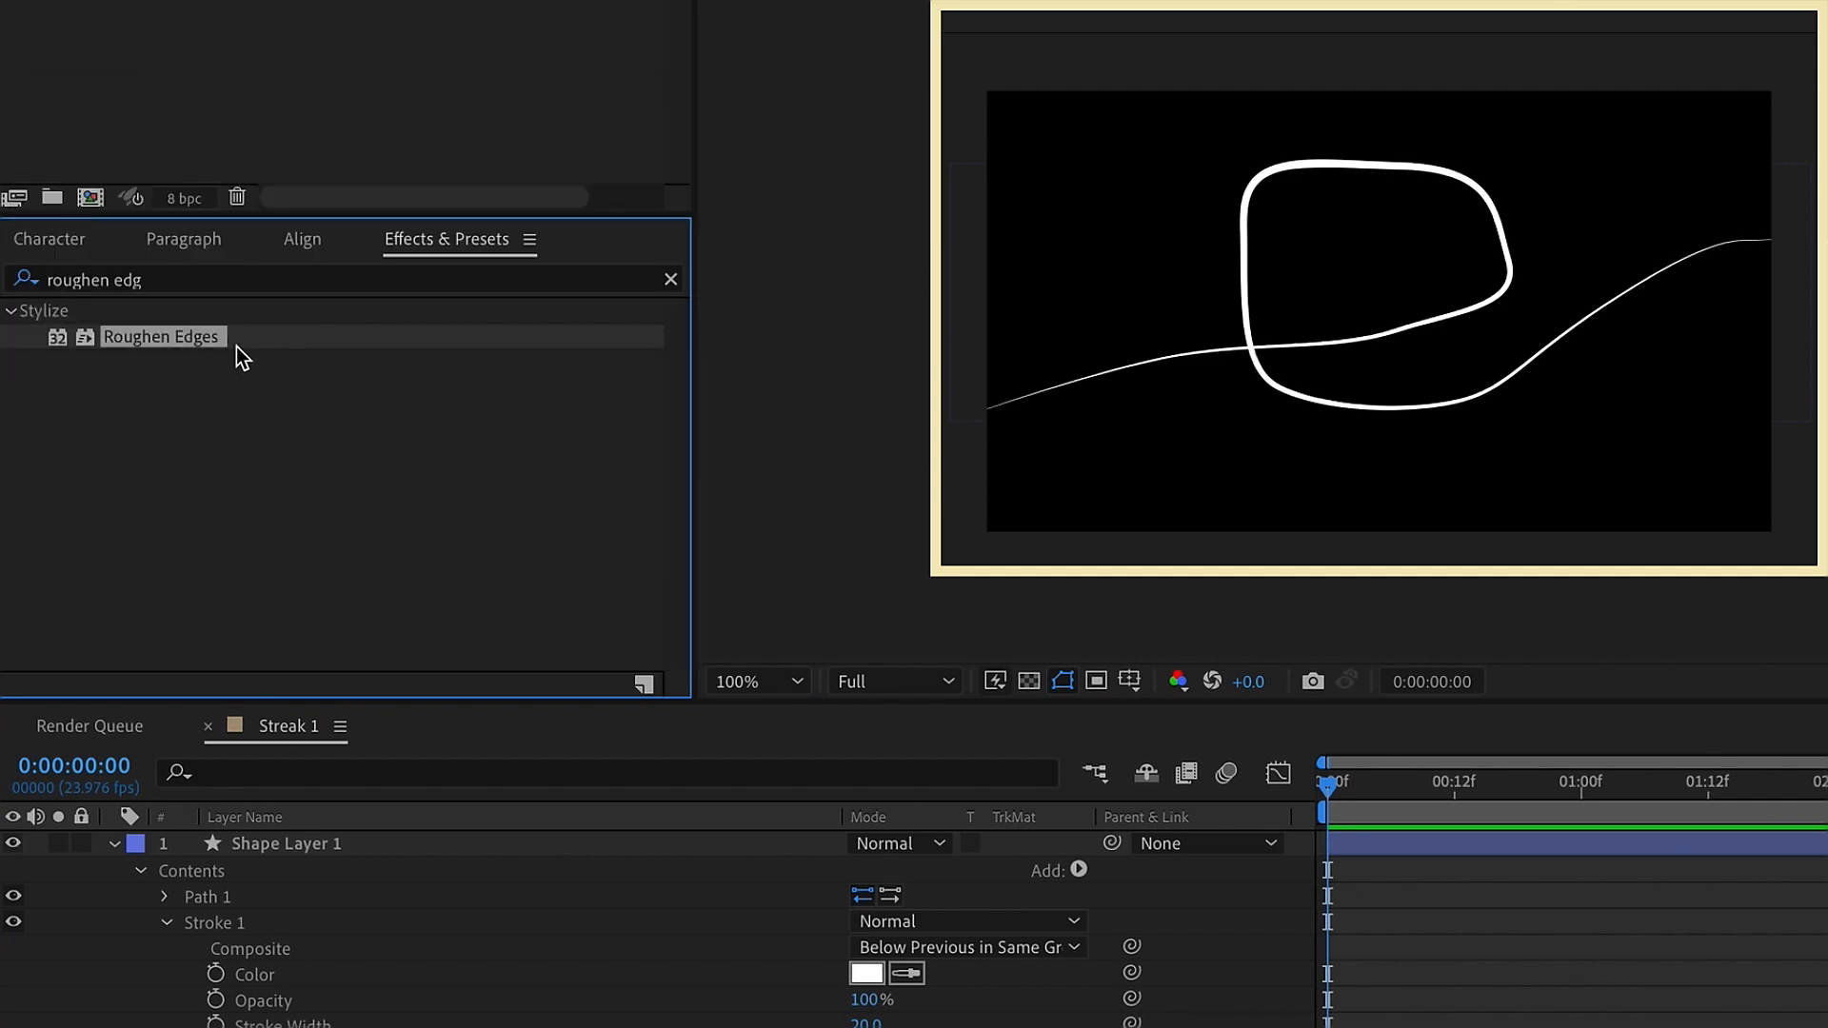
pyautogui.click(327, 847)
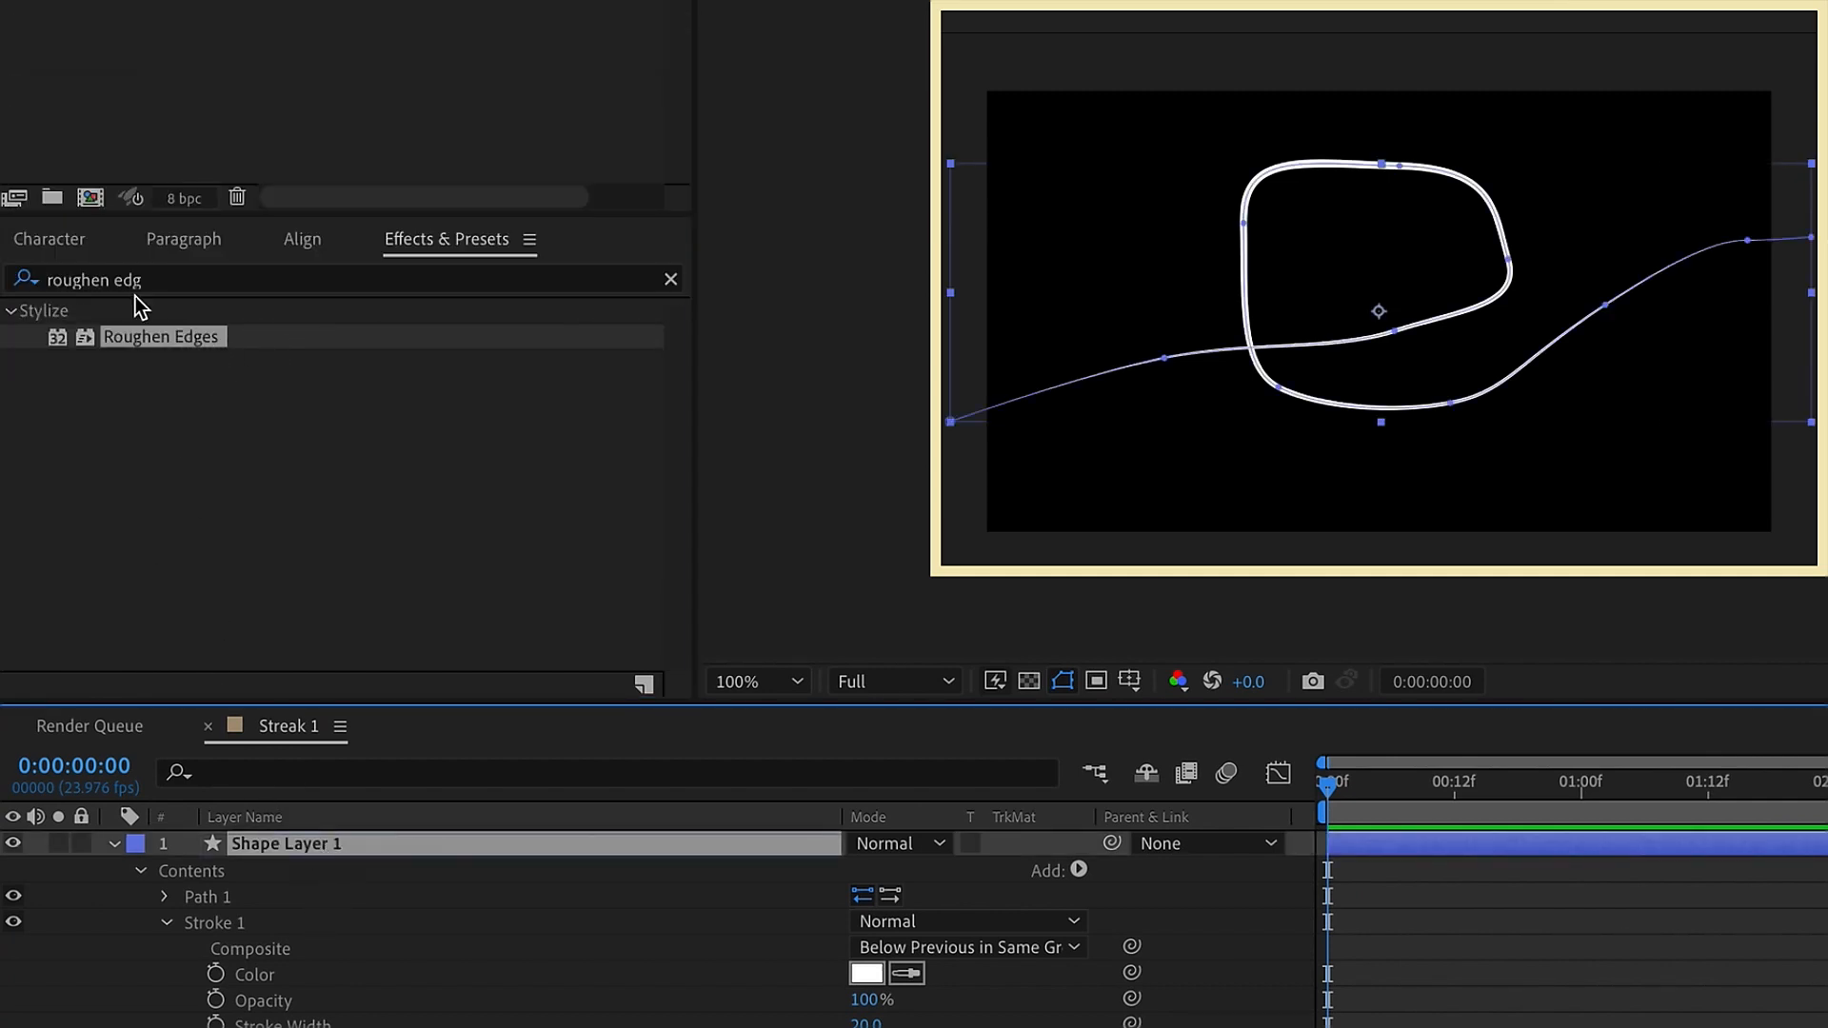
pyautogui.doubleClick(152, 337)
pyautogui.click(1292, 980)
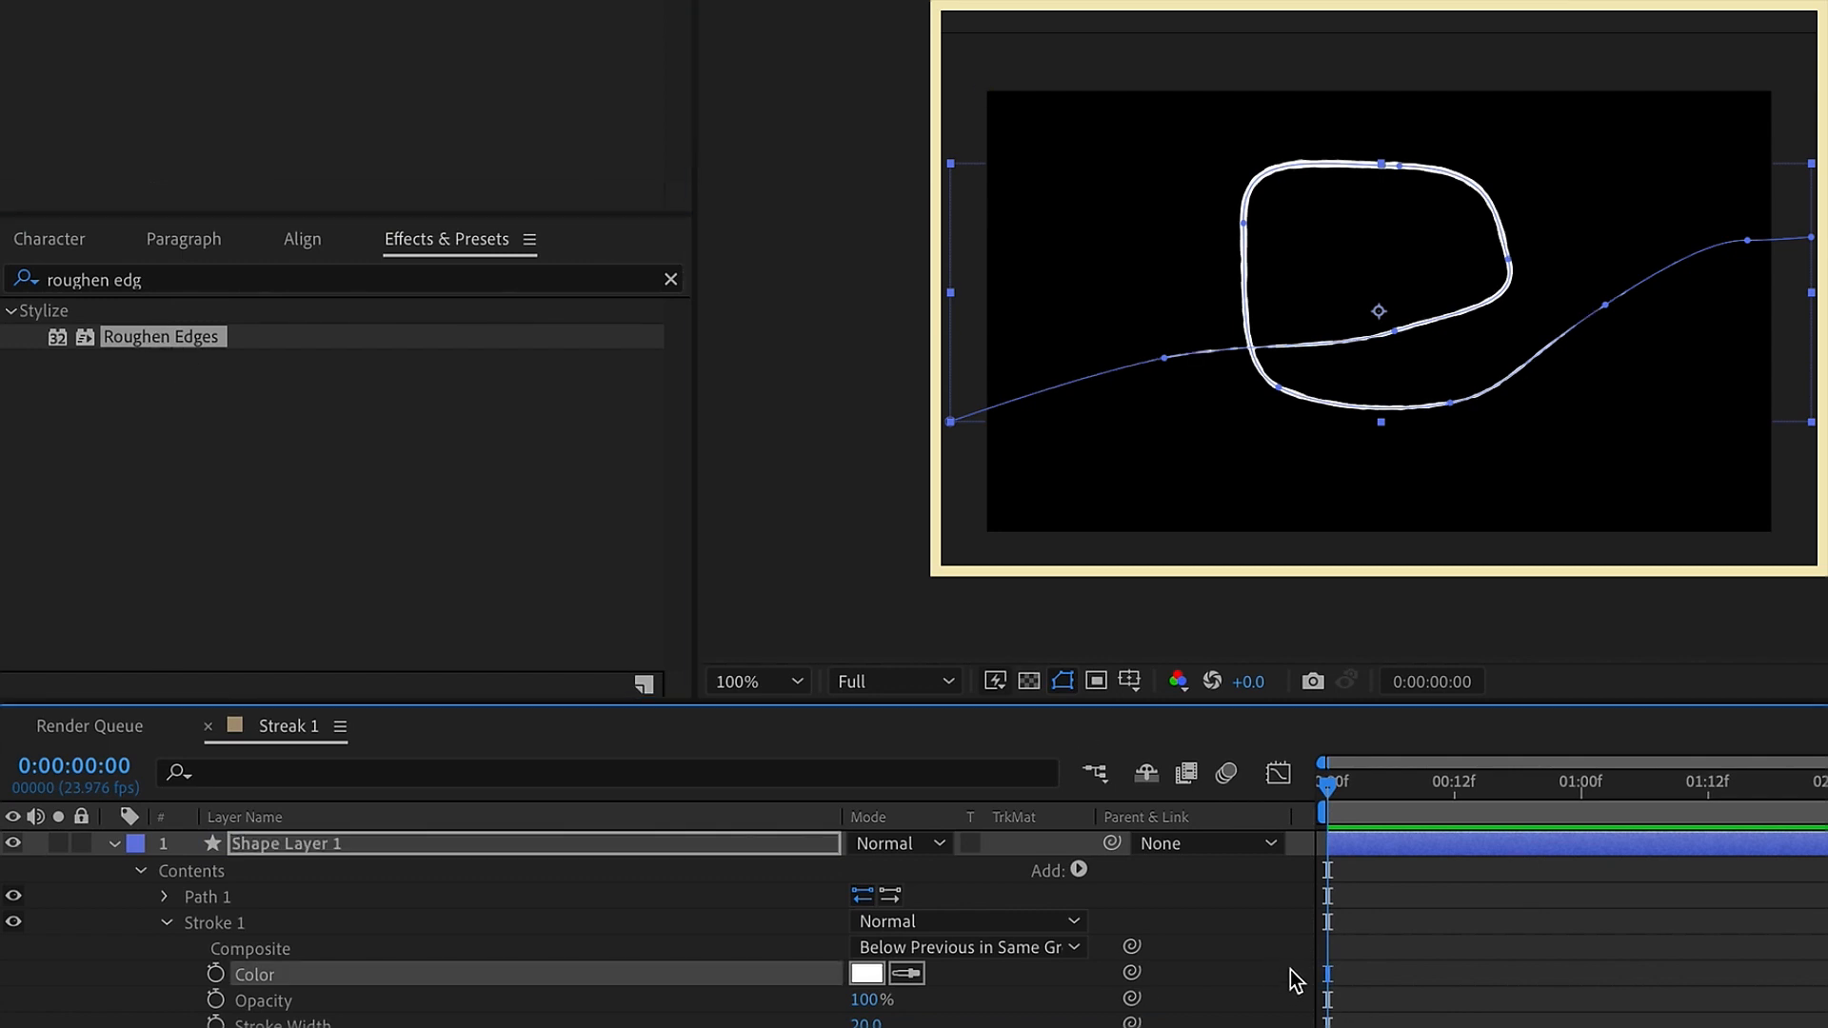
# Add a Trim Paths operator to the contents of Shape Layer 1
pyautogui.click(167, 923)
pyautogui.click(192, 872)
pyautogui.click(779, 600)
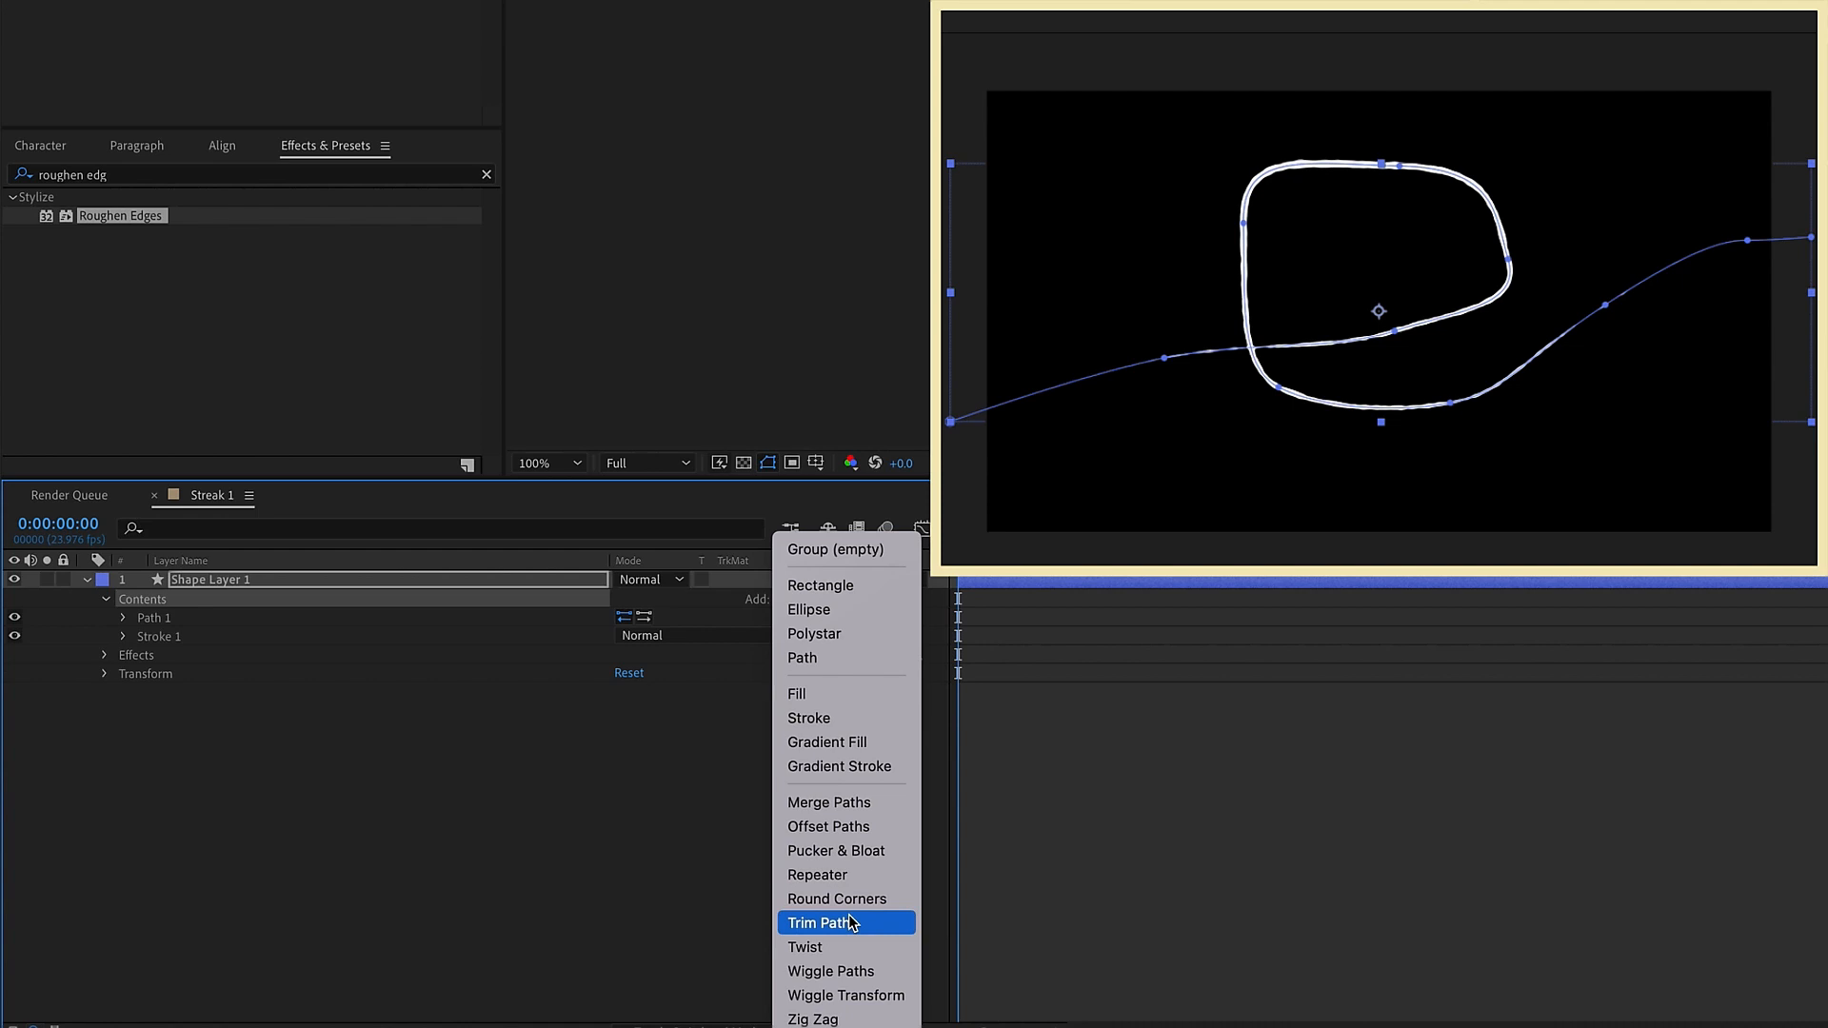
pyautogui.click(850, 922)
pyautogui.click(124, 637)
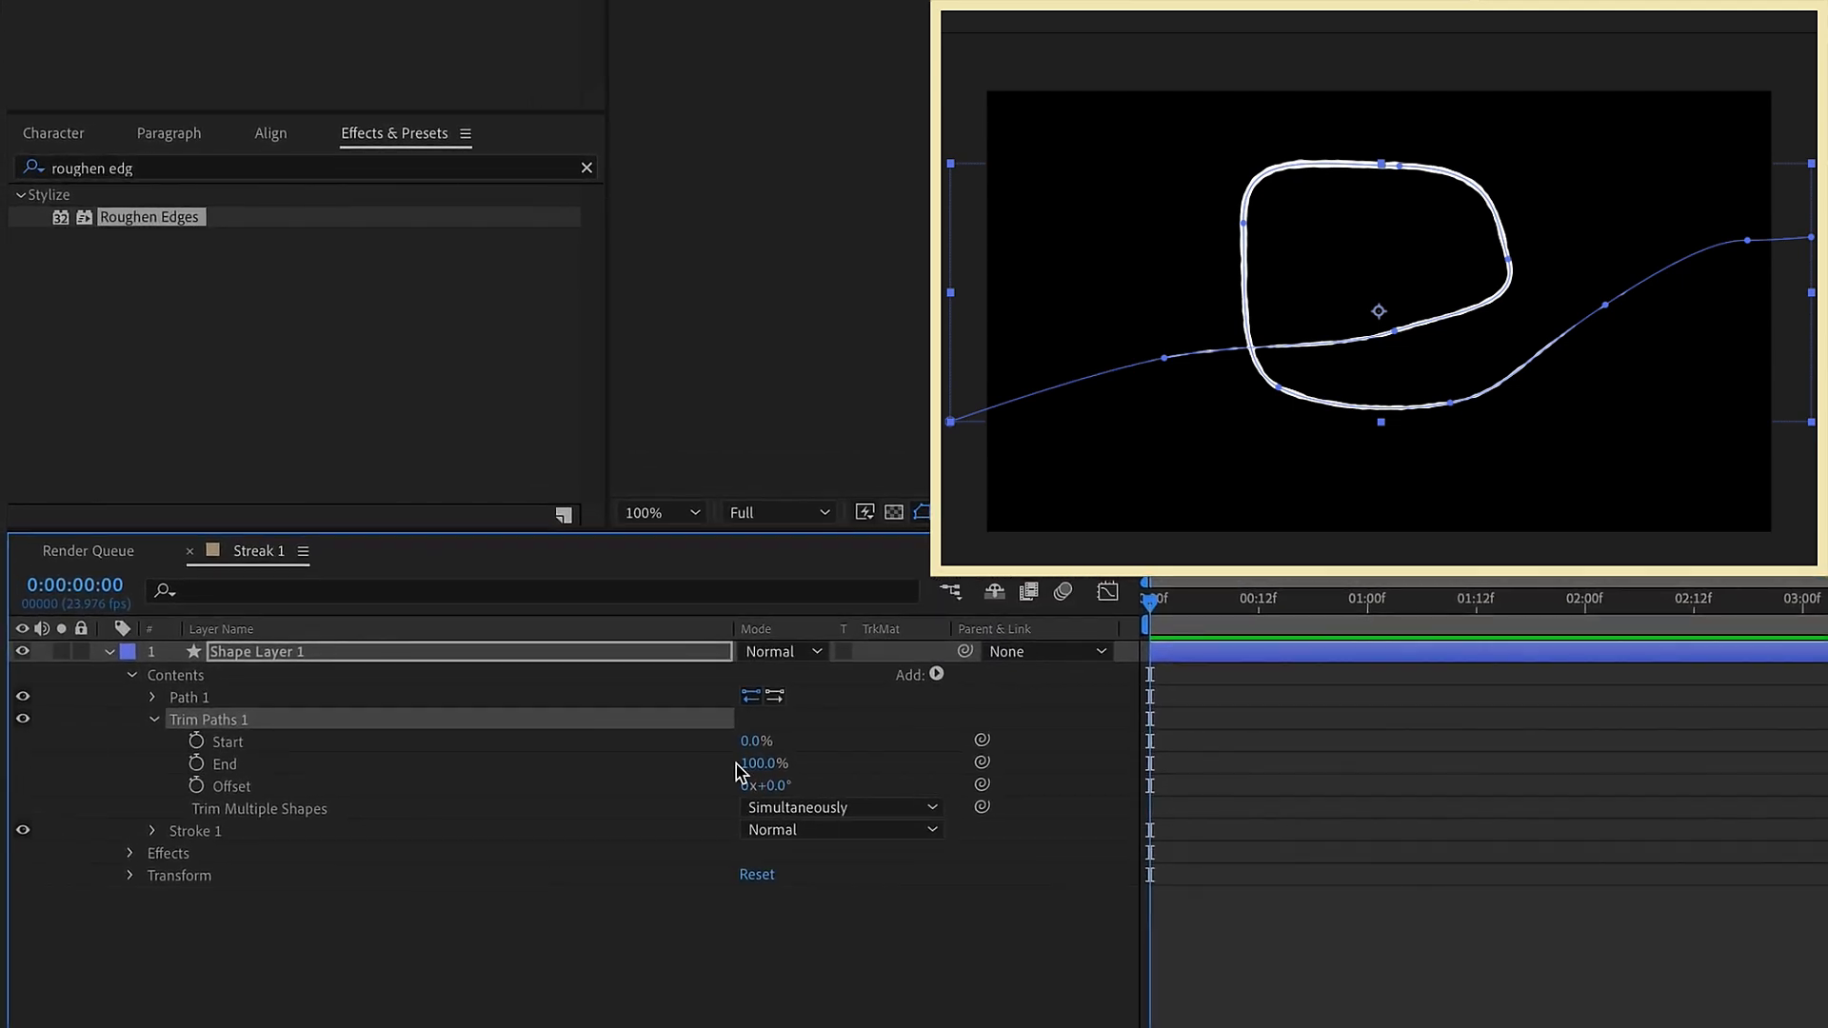
# Keyframe Trim Paths Start and End from 0% at 0:00 to 100% at 2:00 and apply Easy Ease
pyautogui.moveTo(767, 769); pyautogui.dragTo(416, 763)
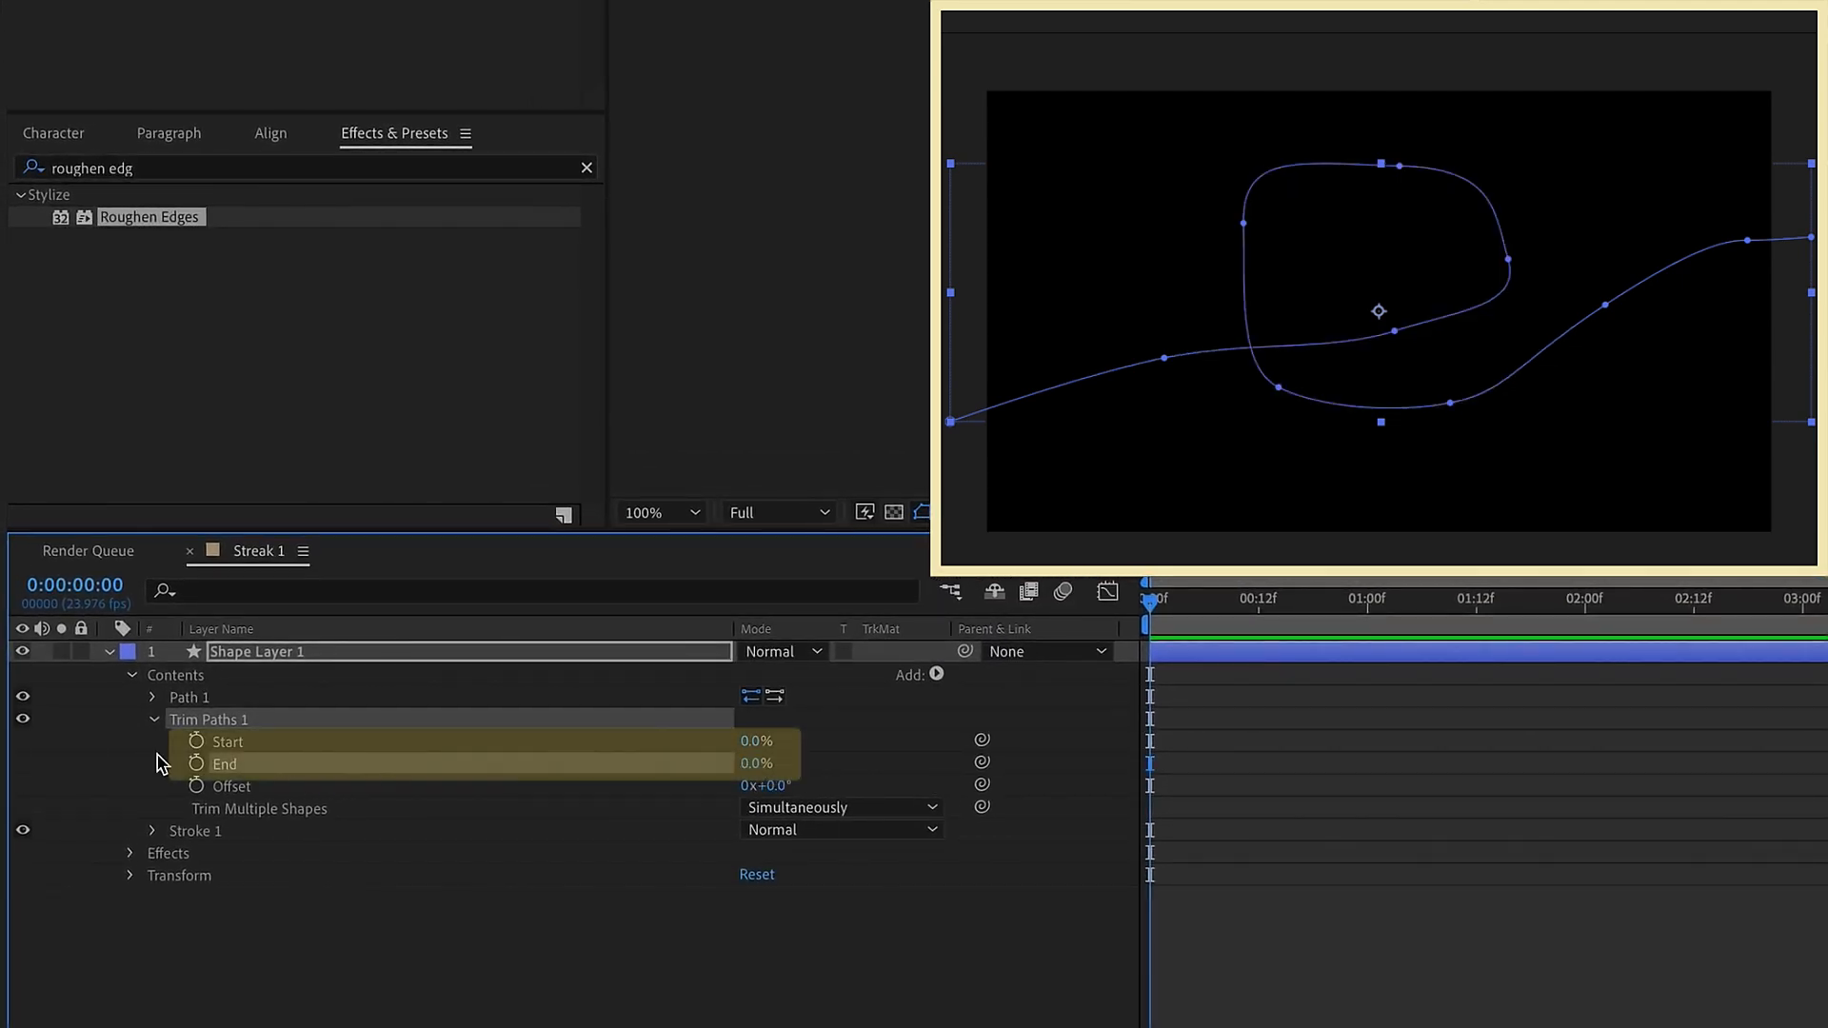
pyautogui.click(196, 743)
pyautogui.click(1577, 615)
pyautogui.moveTo(748, 743)
pyautogui.mouseDown()
pyautogui.moveTo(793, 786)
pyautogui.moveTo(800, 766)
pyautogui.mouseUp()
pyautogui.moveTo(1626, 726); pyautogui.dragTo(1139, 816)
pyautogui.press('F9')
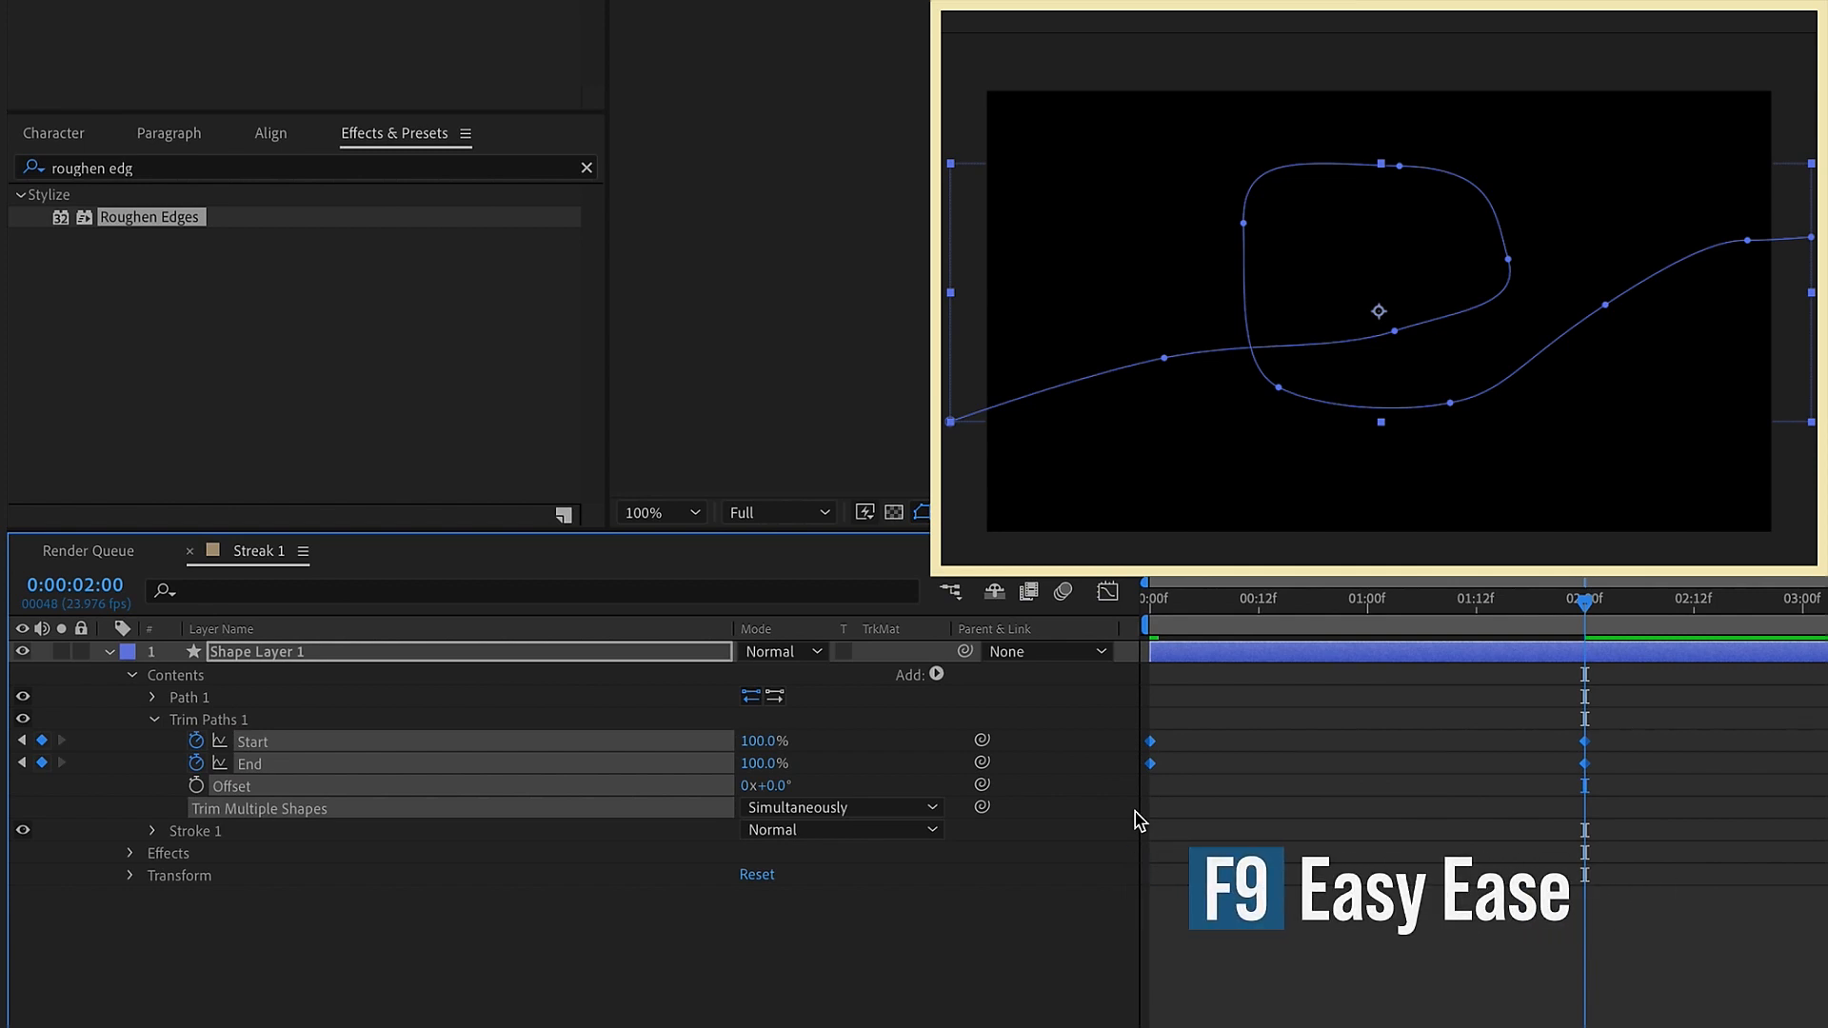
# Delay the first Trim Paths Start keyframe to 0:00:00:06
pyautogui.click(1167, 747)
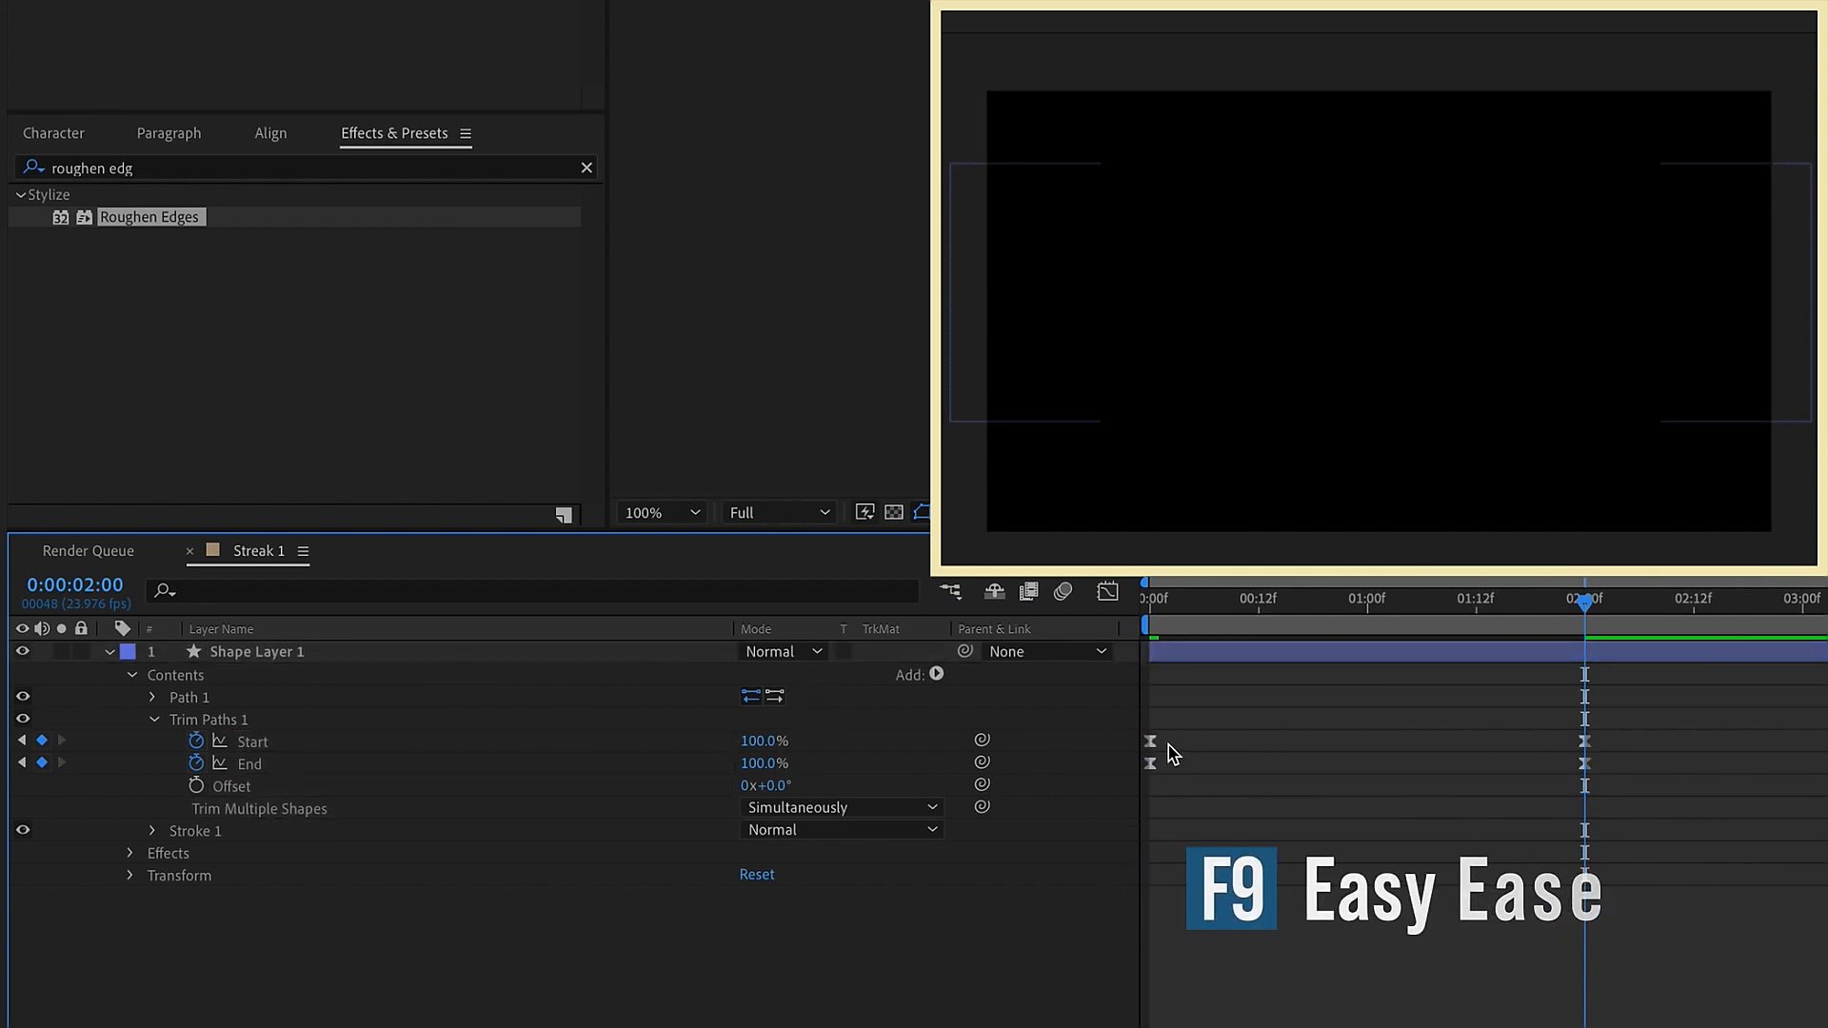
pyautogui.moveTo(1151, 742); pyautogui.dragTo(1206, 741)
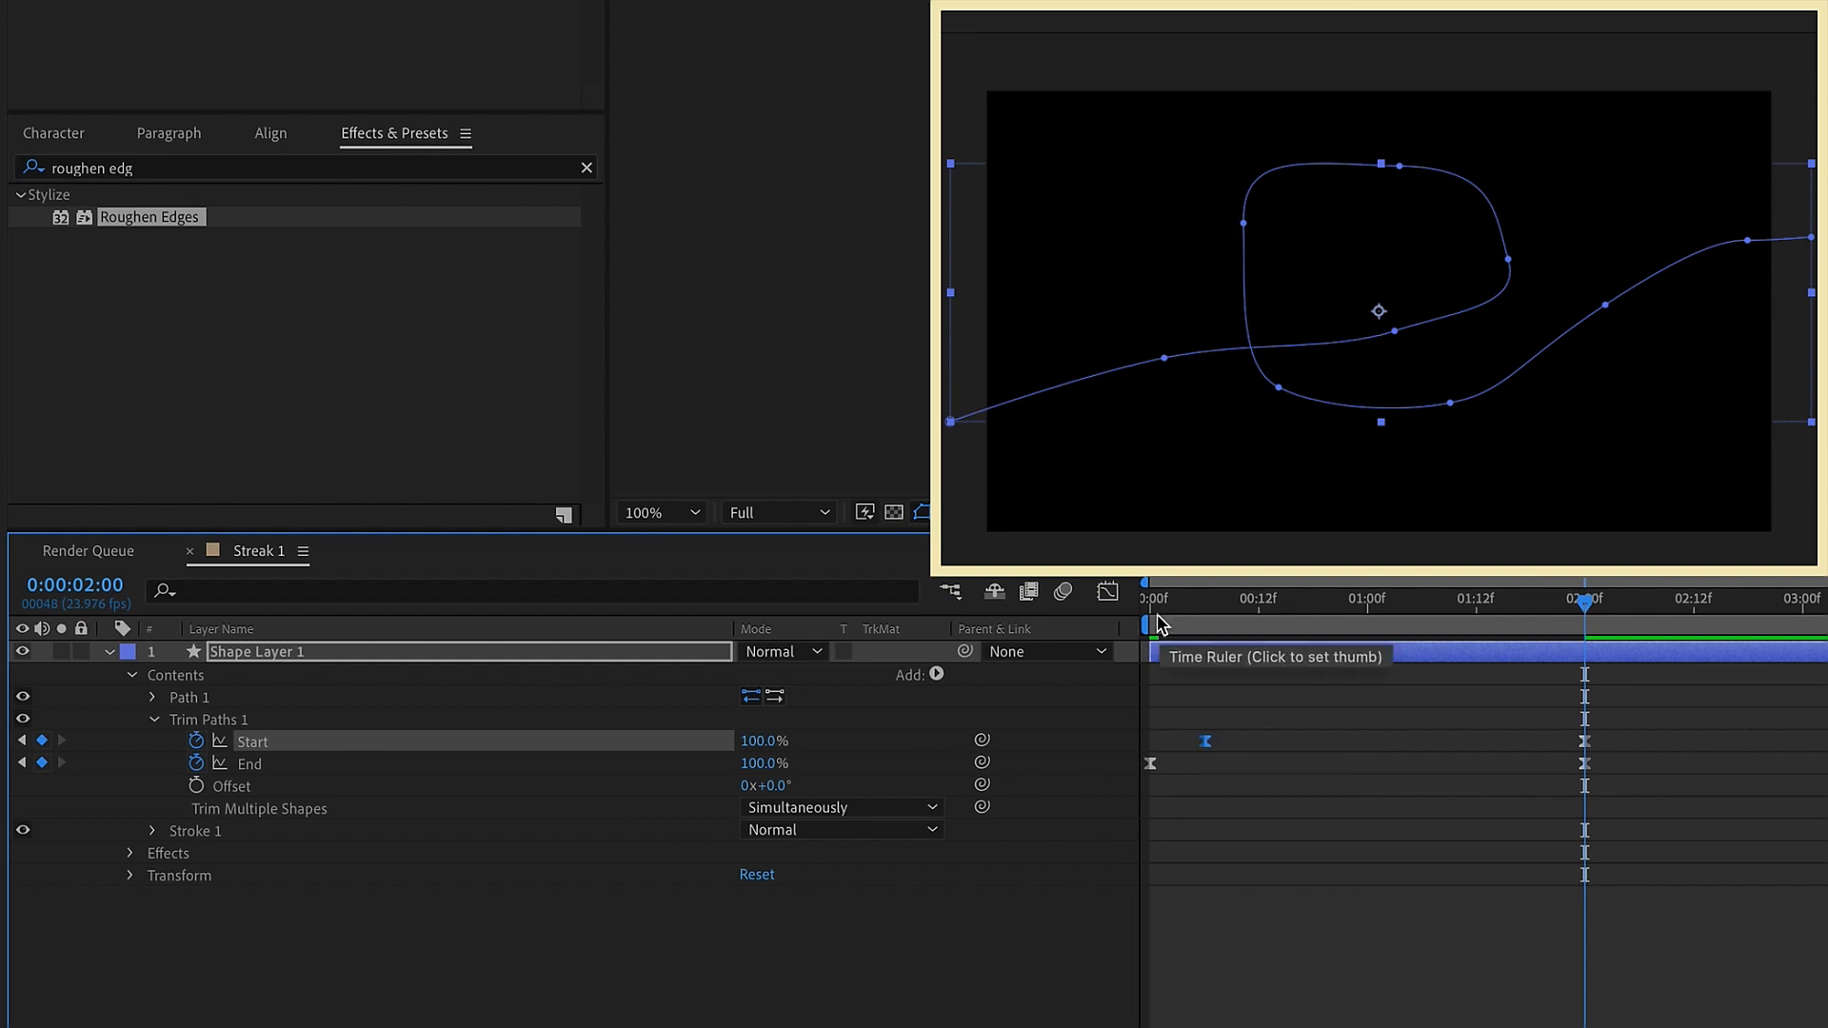
pyautogui.press('j')
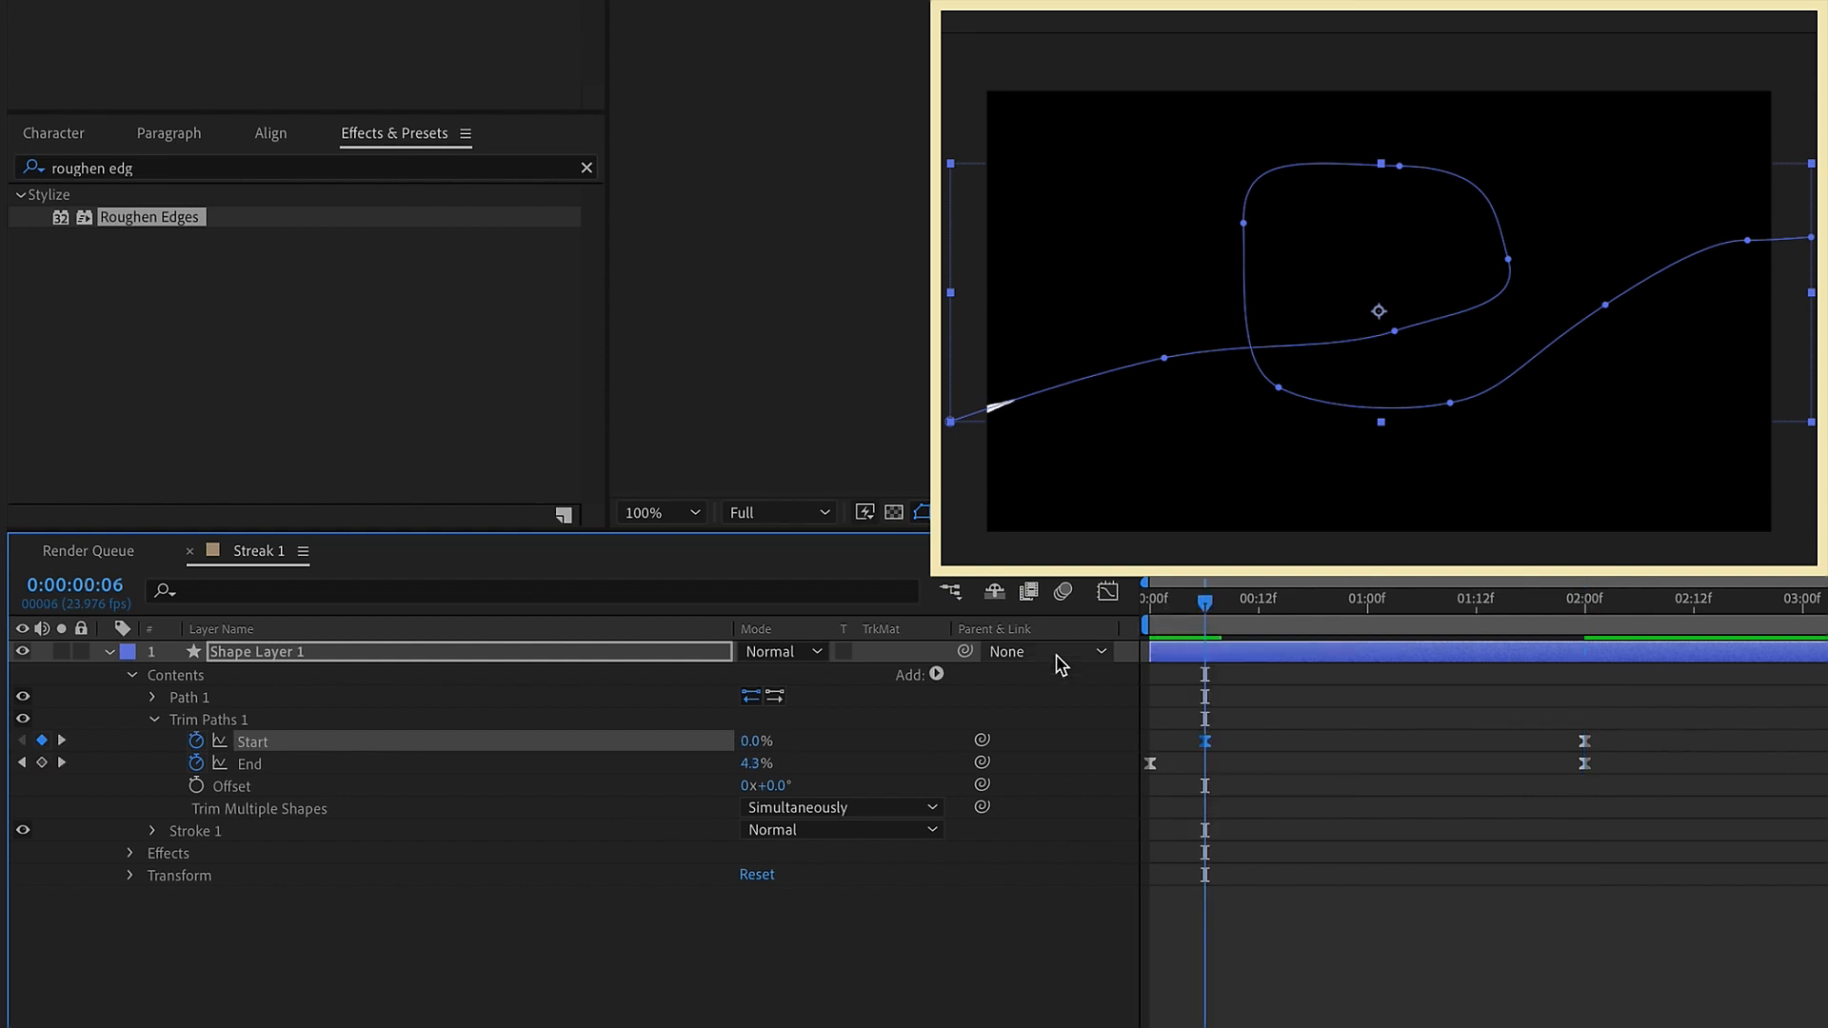
# Adjust the easing curve of the Trim Paths Start animation in the graph editor and preview the streak from the beginning
pyautogui.click(1109, 592)
pyautogui.moveTo(1022, 1007); pyautogui.dragTo(1124, 1007)
pyautogui.click(895, 592)
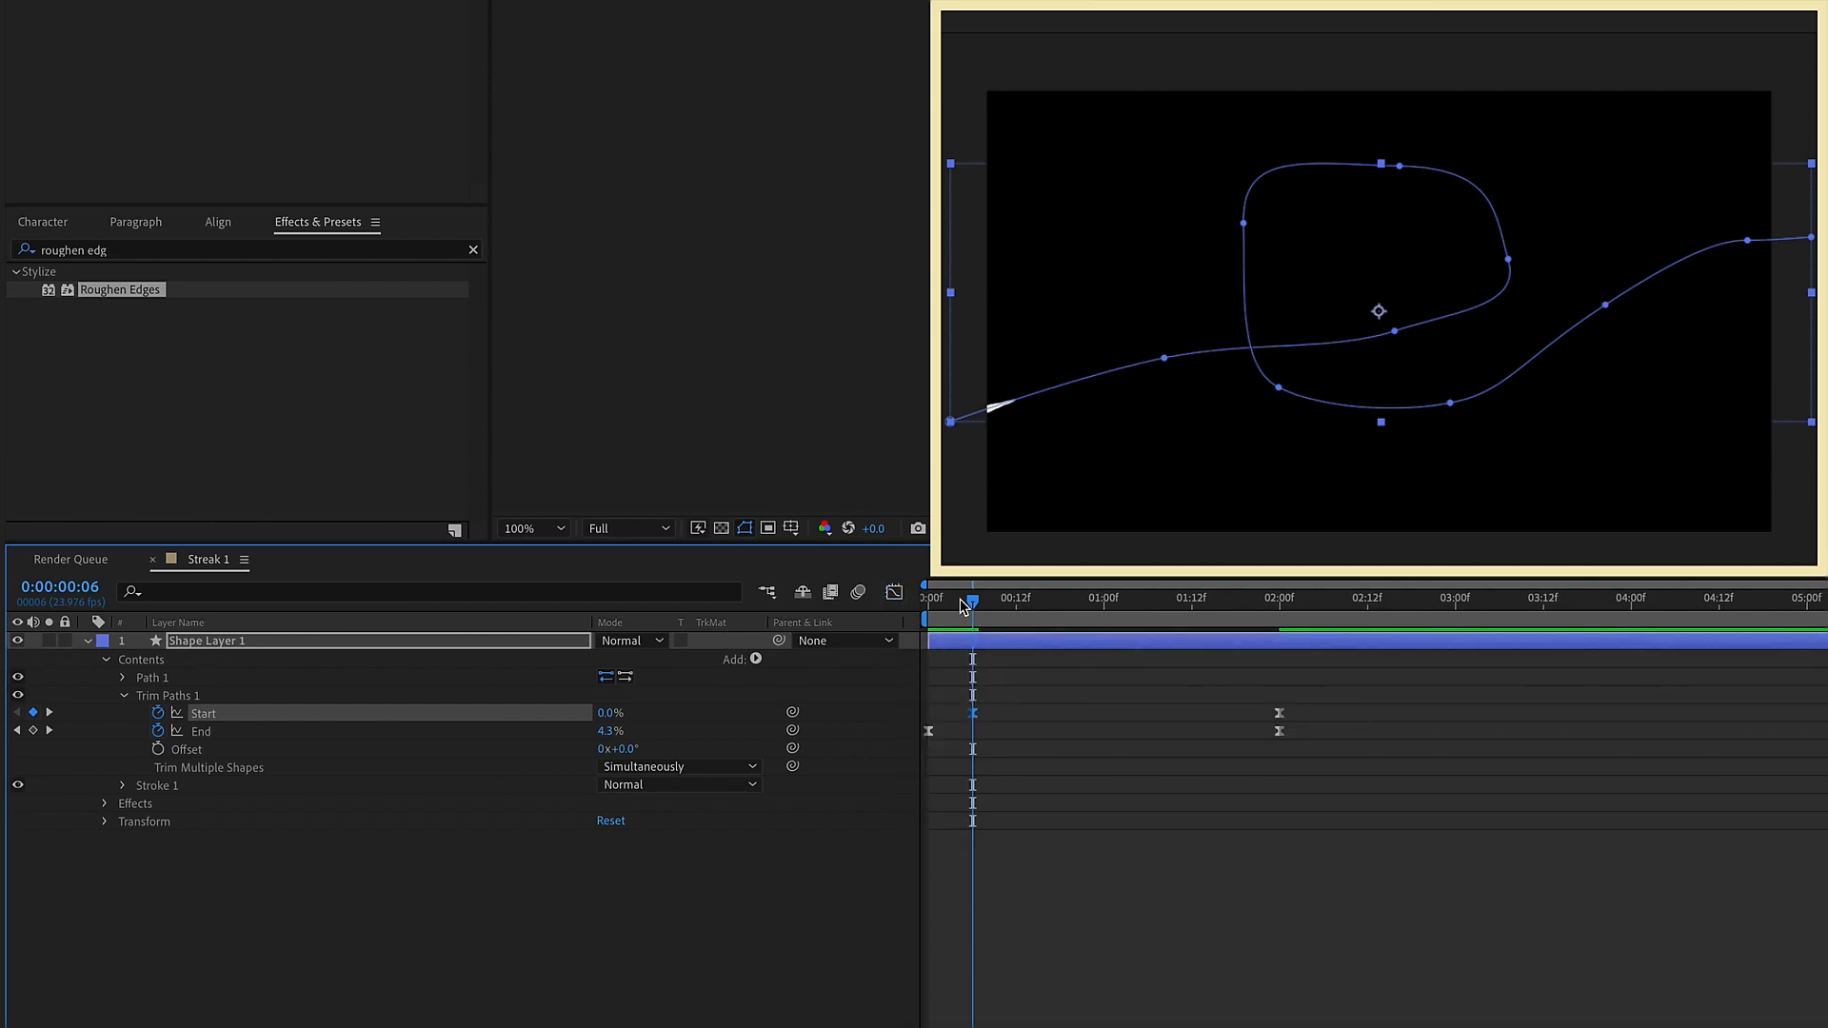
pyautogui.press('Home')
pyautogui.press('space')
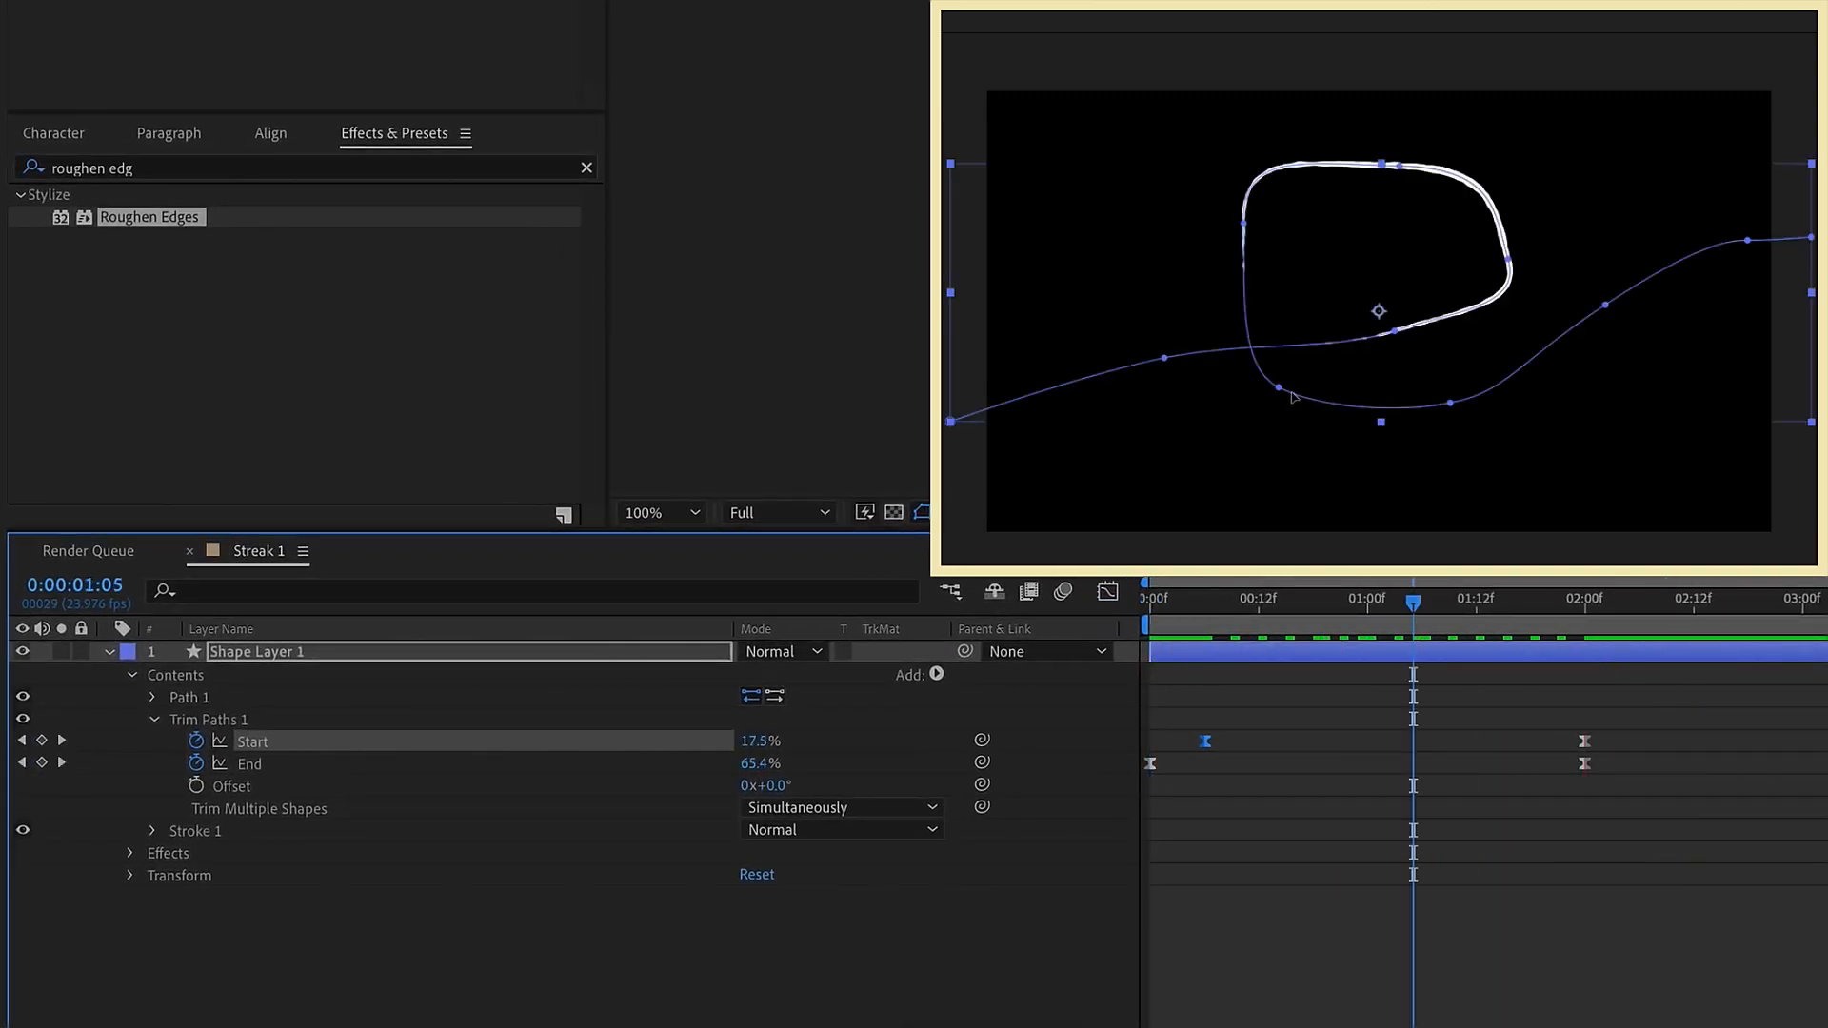
# Reshape the path's loop into a rounder curve by moving its upper and right-hand points and their handles
pyautogui.click(1291, 395)
pyautogui.click(1245, 223)
pyautogui.moveTo(1242, 151); pyautogui.dragTo(1280, 162)
pyautogui.moveTo(1397, 168); pyautogui.dragTo(1483, 214)
pyautogui.click(1508, 258)
pyautogui.moveTo(1521, 306); pyautogui.dragTo(1500, 296)
pyautogui.moveTo(1395, 330); pyautogui.dragTo(1309, 336)
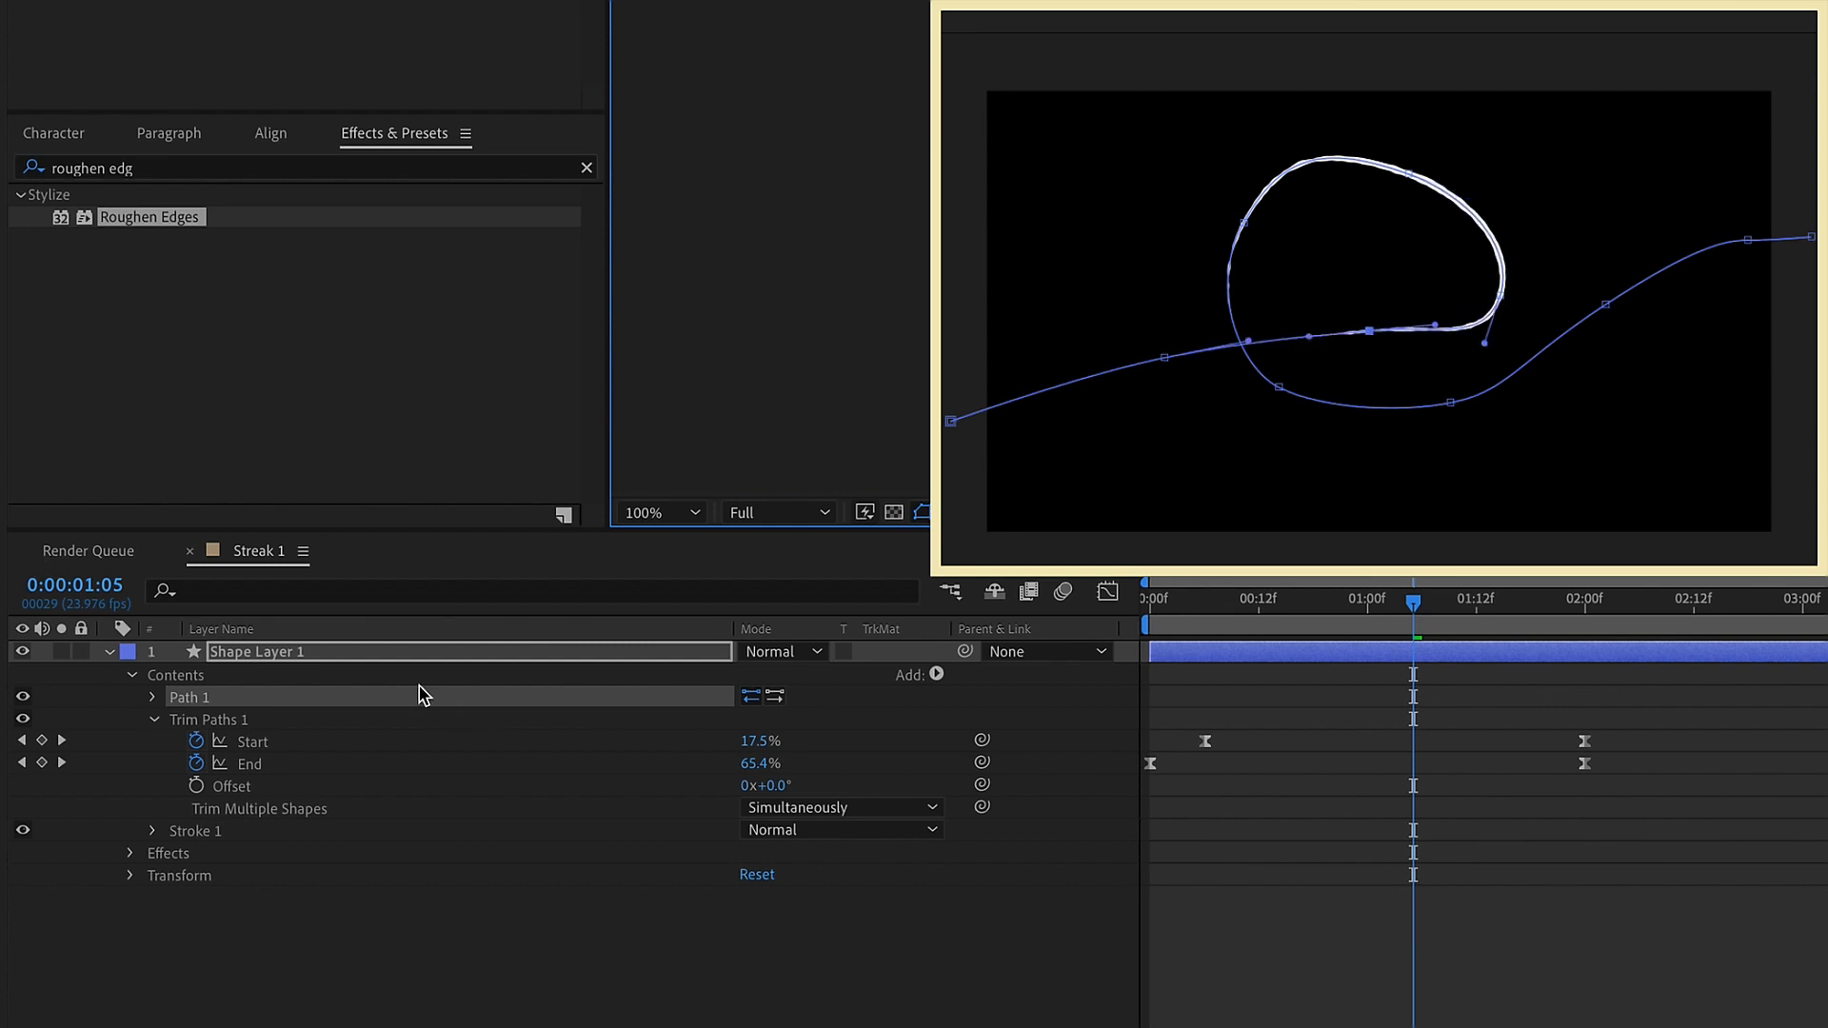
# Create an adjustment layer above the shape layer and name it COLORS
pyautogui.click(382, 655)
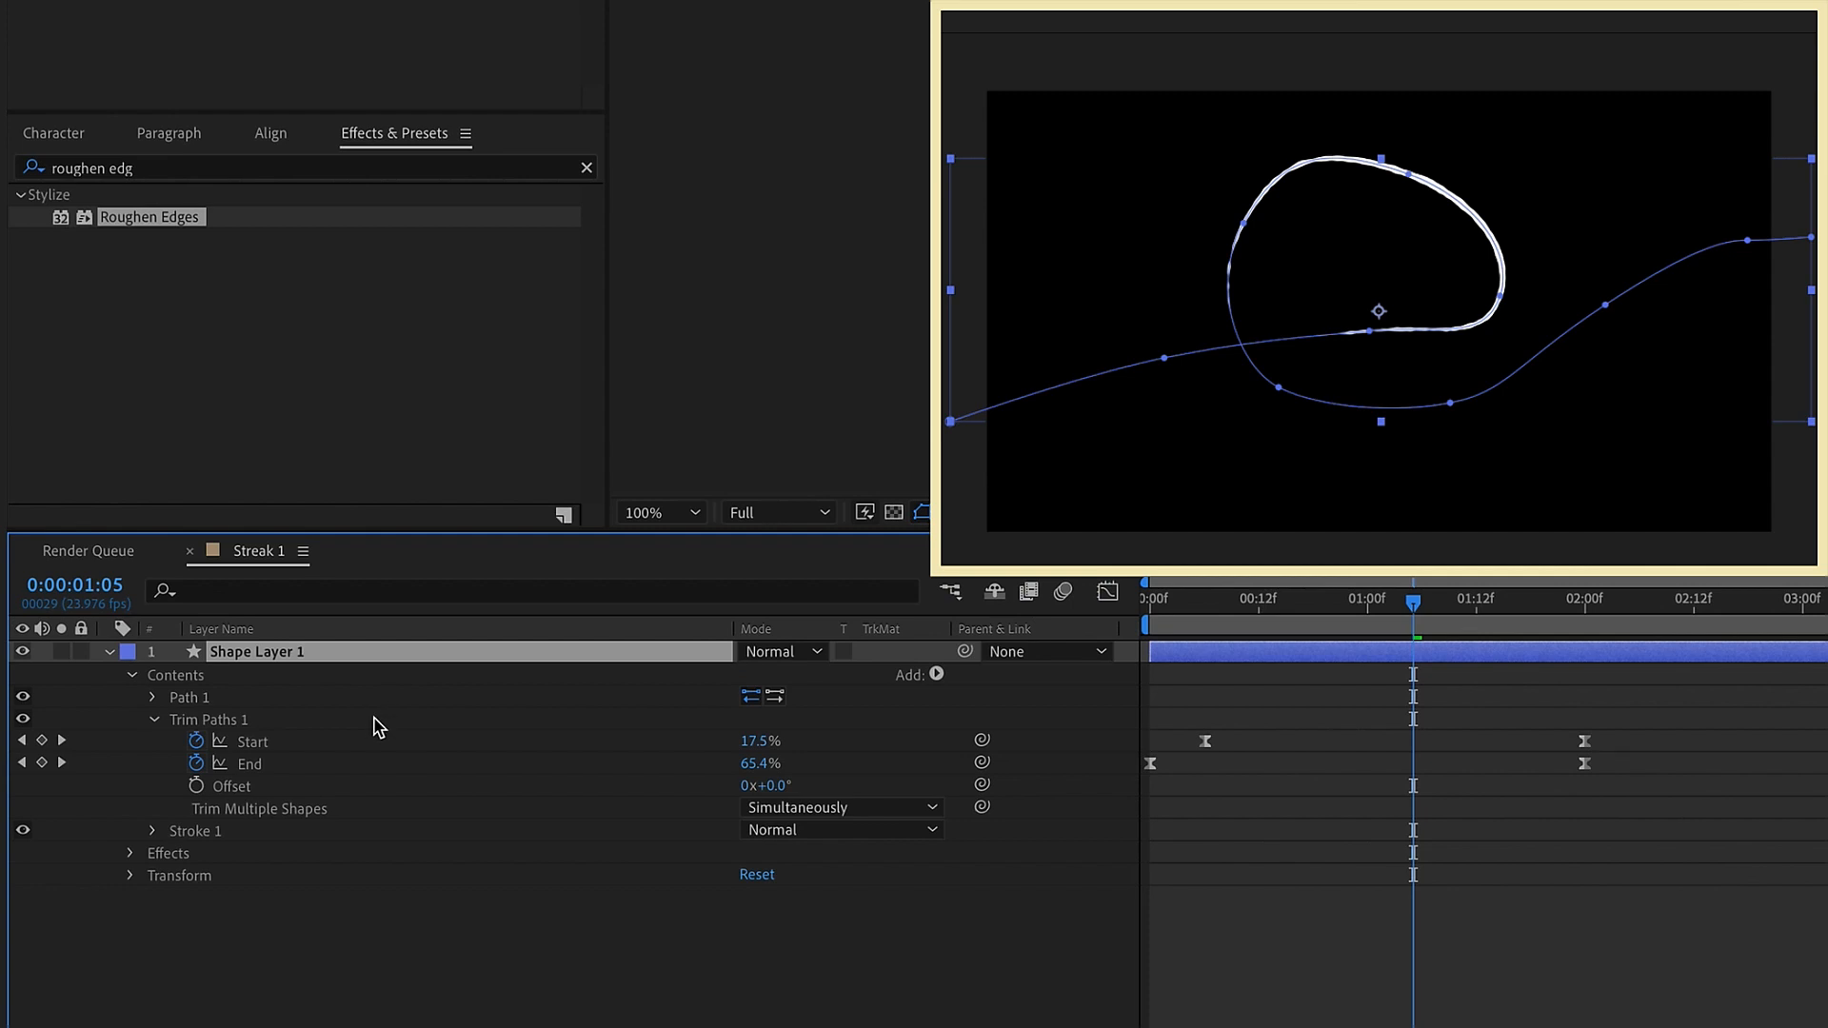
pyautogui.hotkey('ctrl', 'alt', 'y')
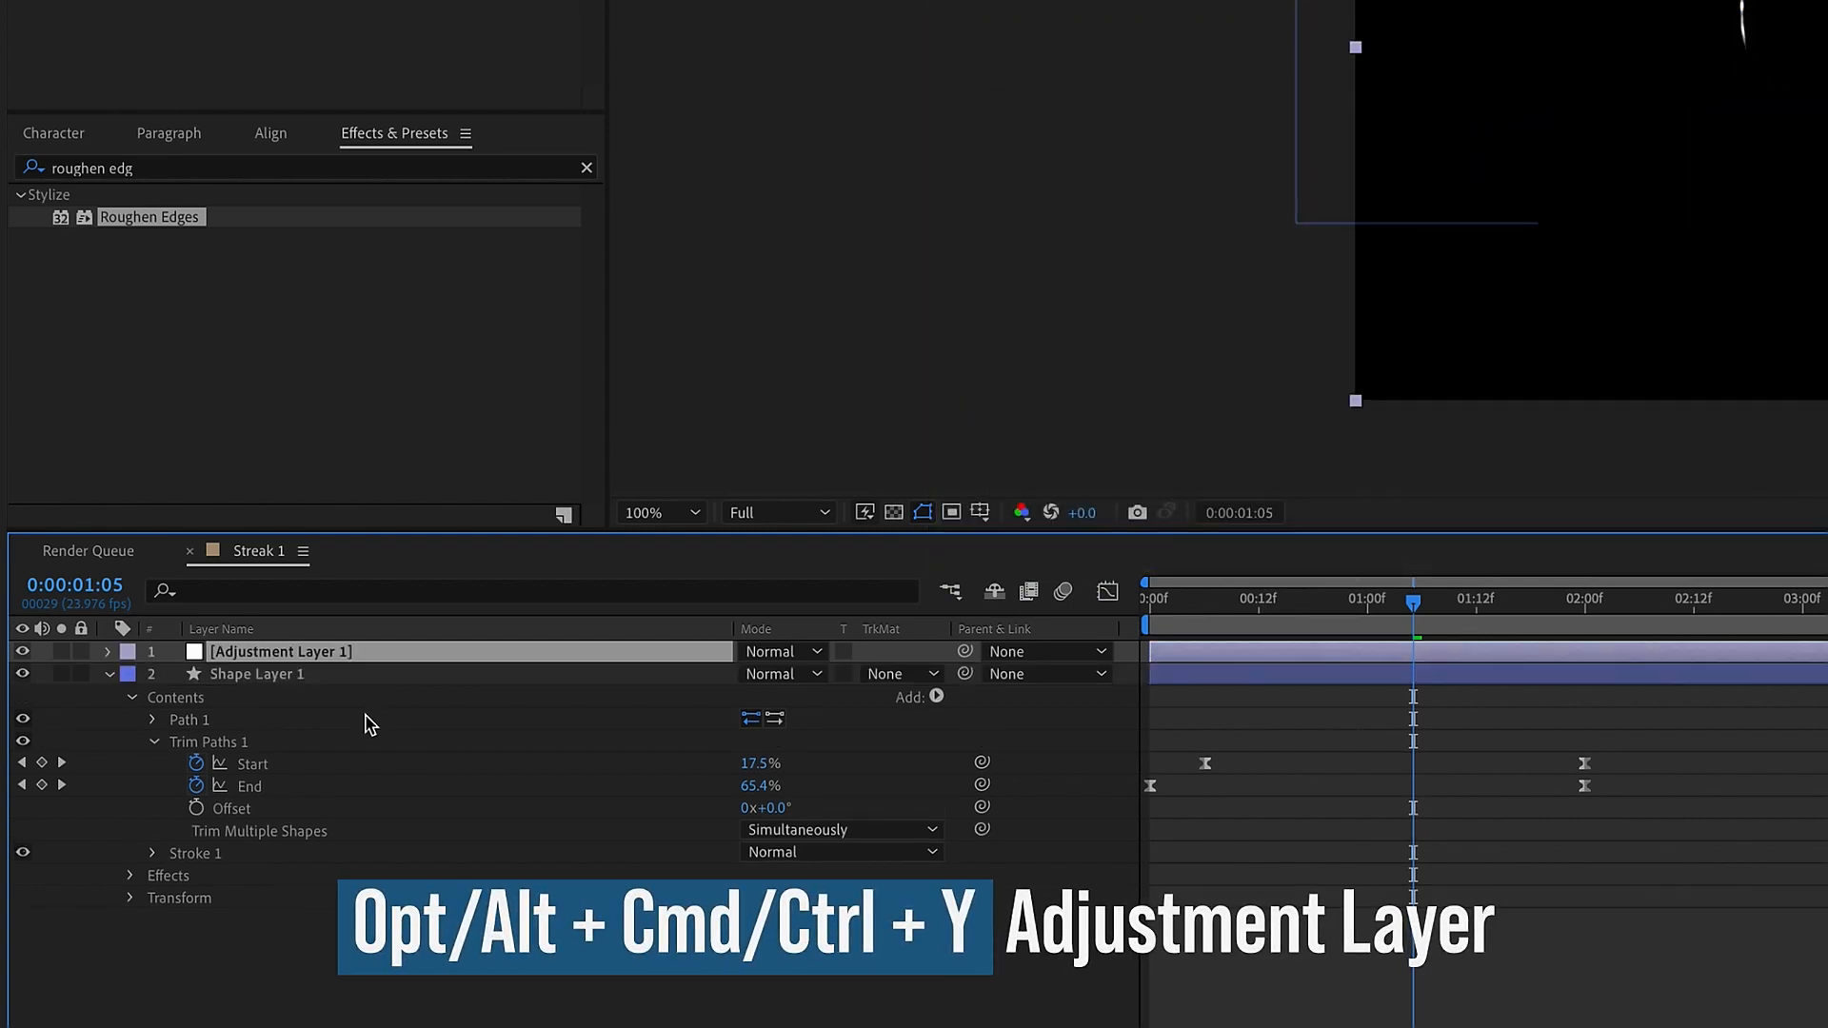
pyautogui.press('Return')
pyautogui.write('COLORS')
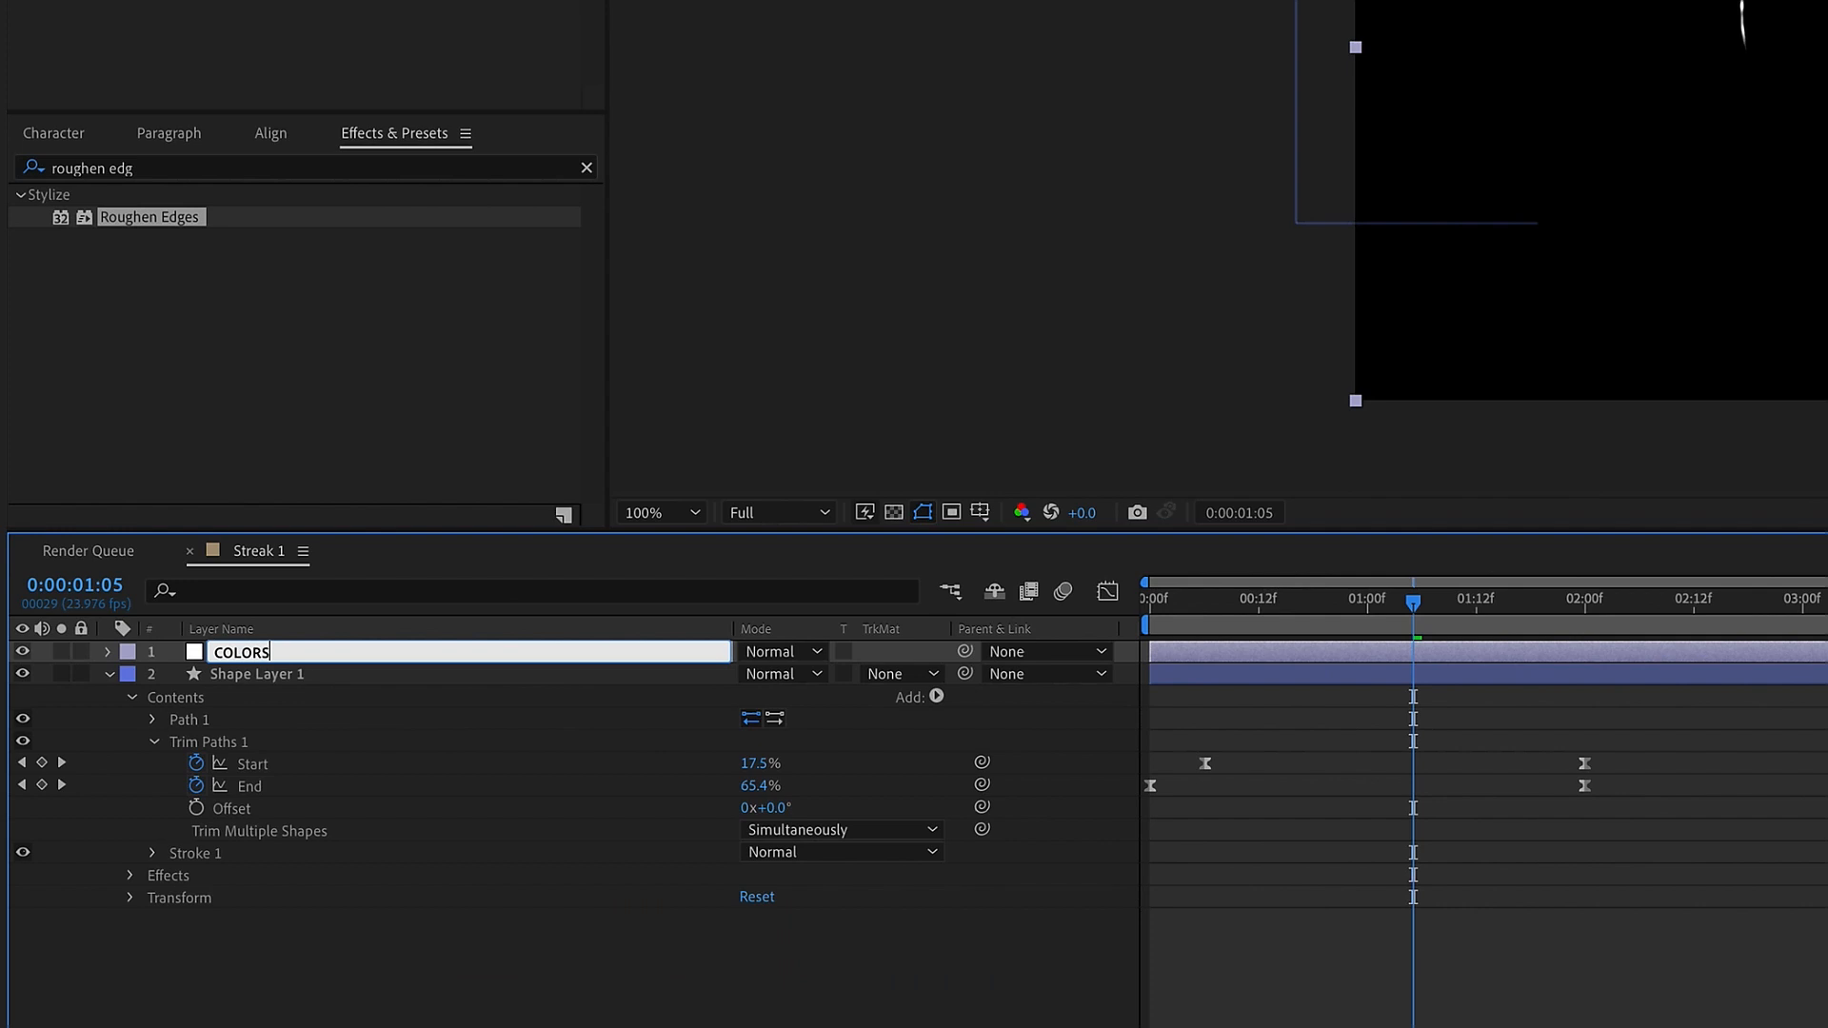
# Add a Color Control effect to the COLORS layer, rename it "color 1", and duplicate it
pyautogui.click(544, 13)
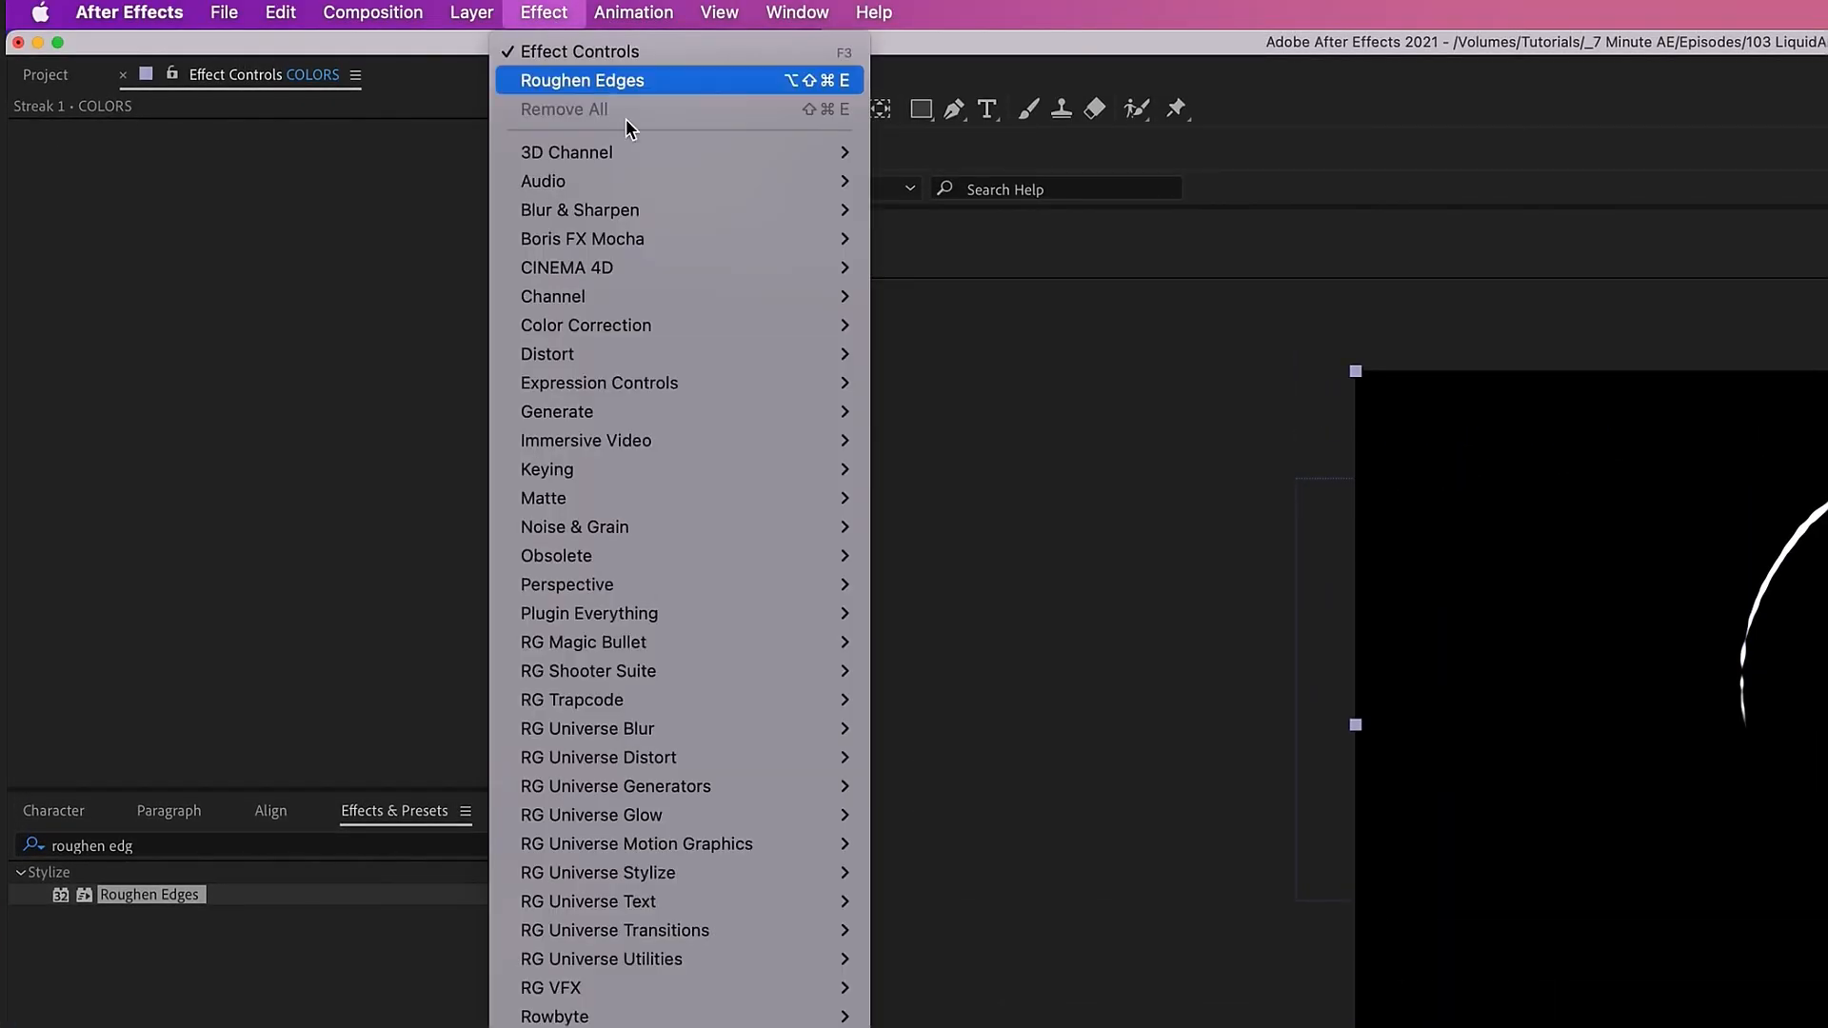
pyautogui.moveTo(672, 391)
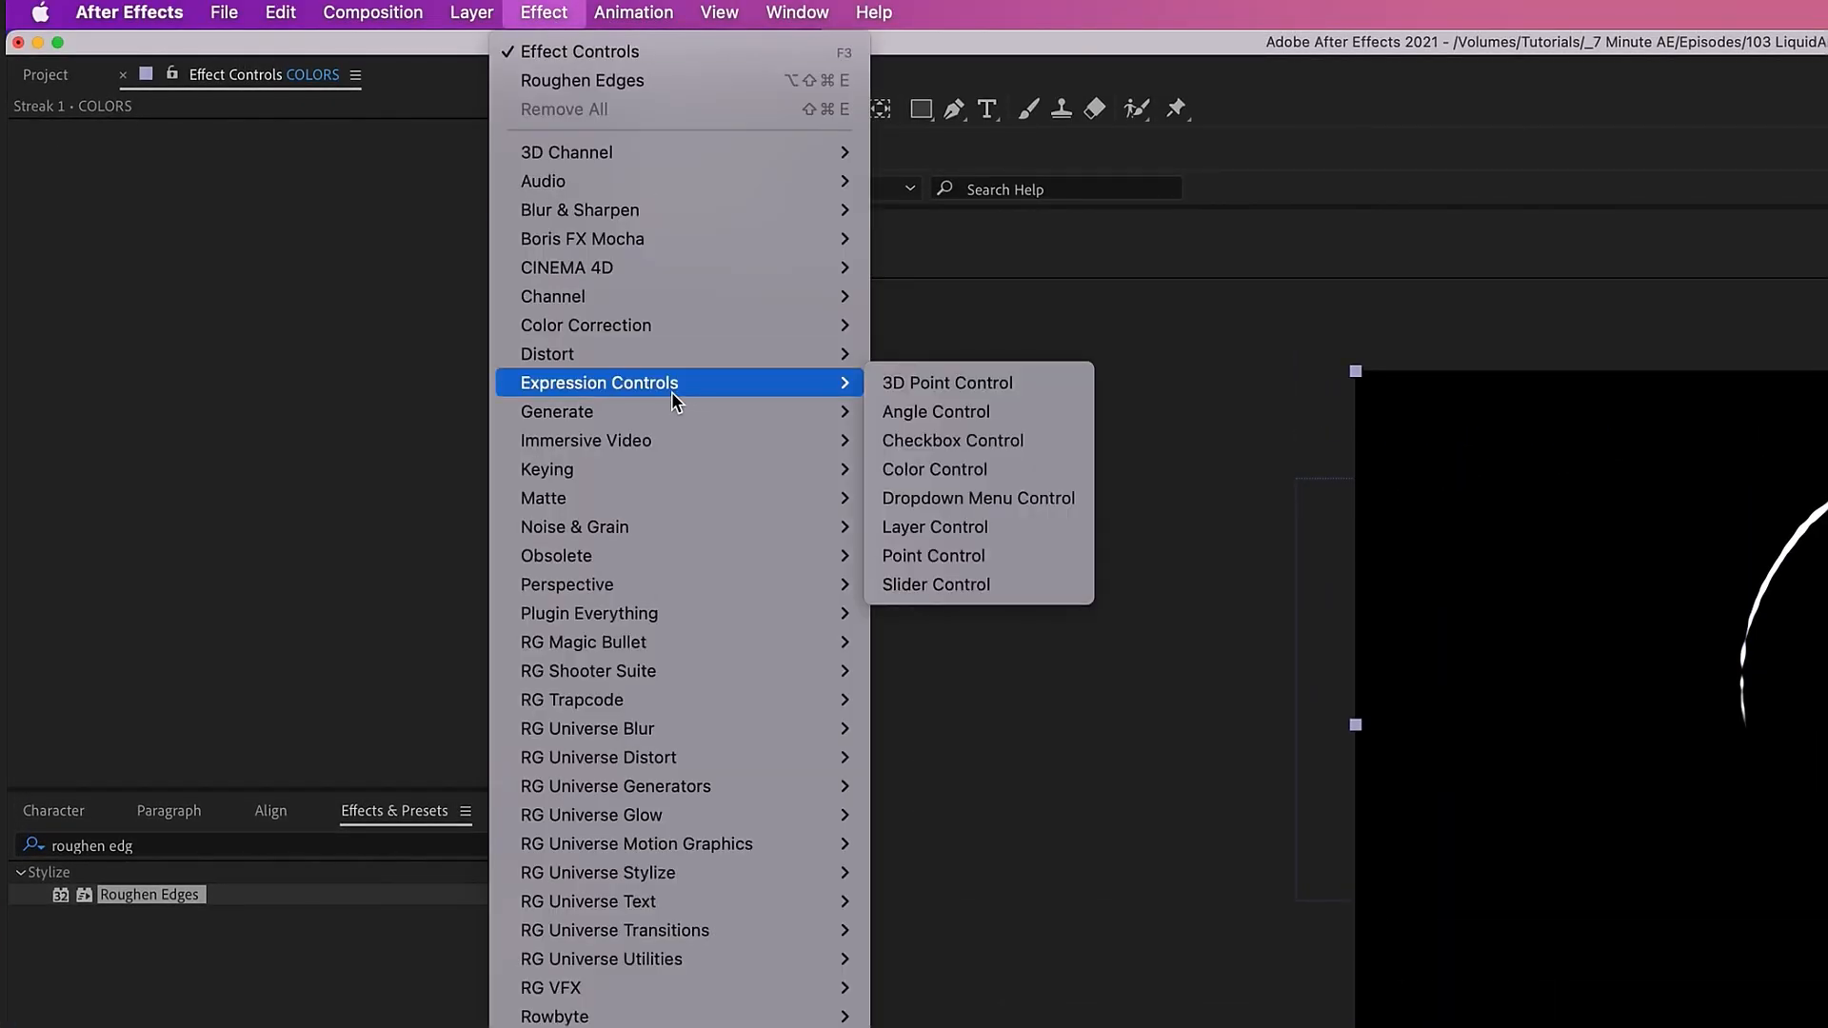
pyautogui.click(1044, 470)
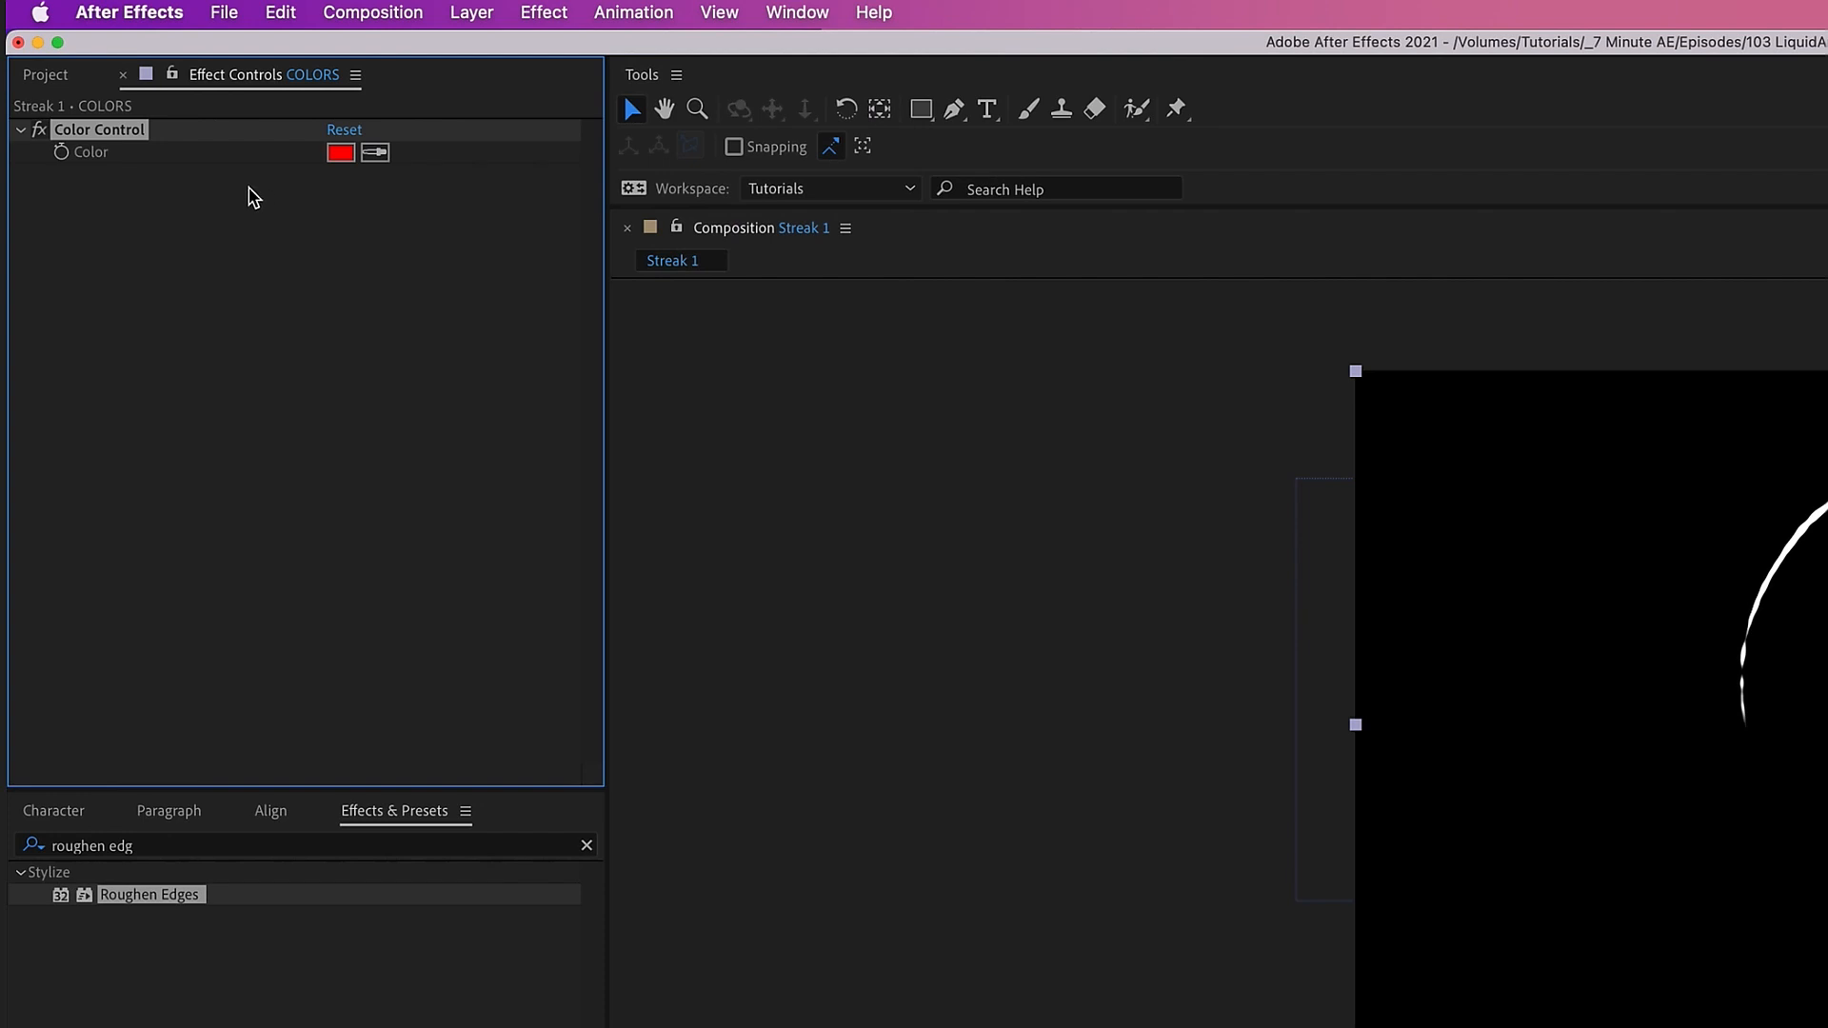
pyautogui.press('Return')
pyautogui.write('color 2')
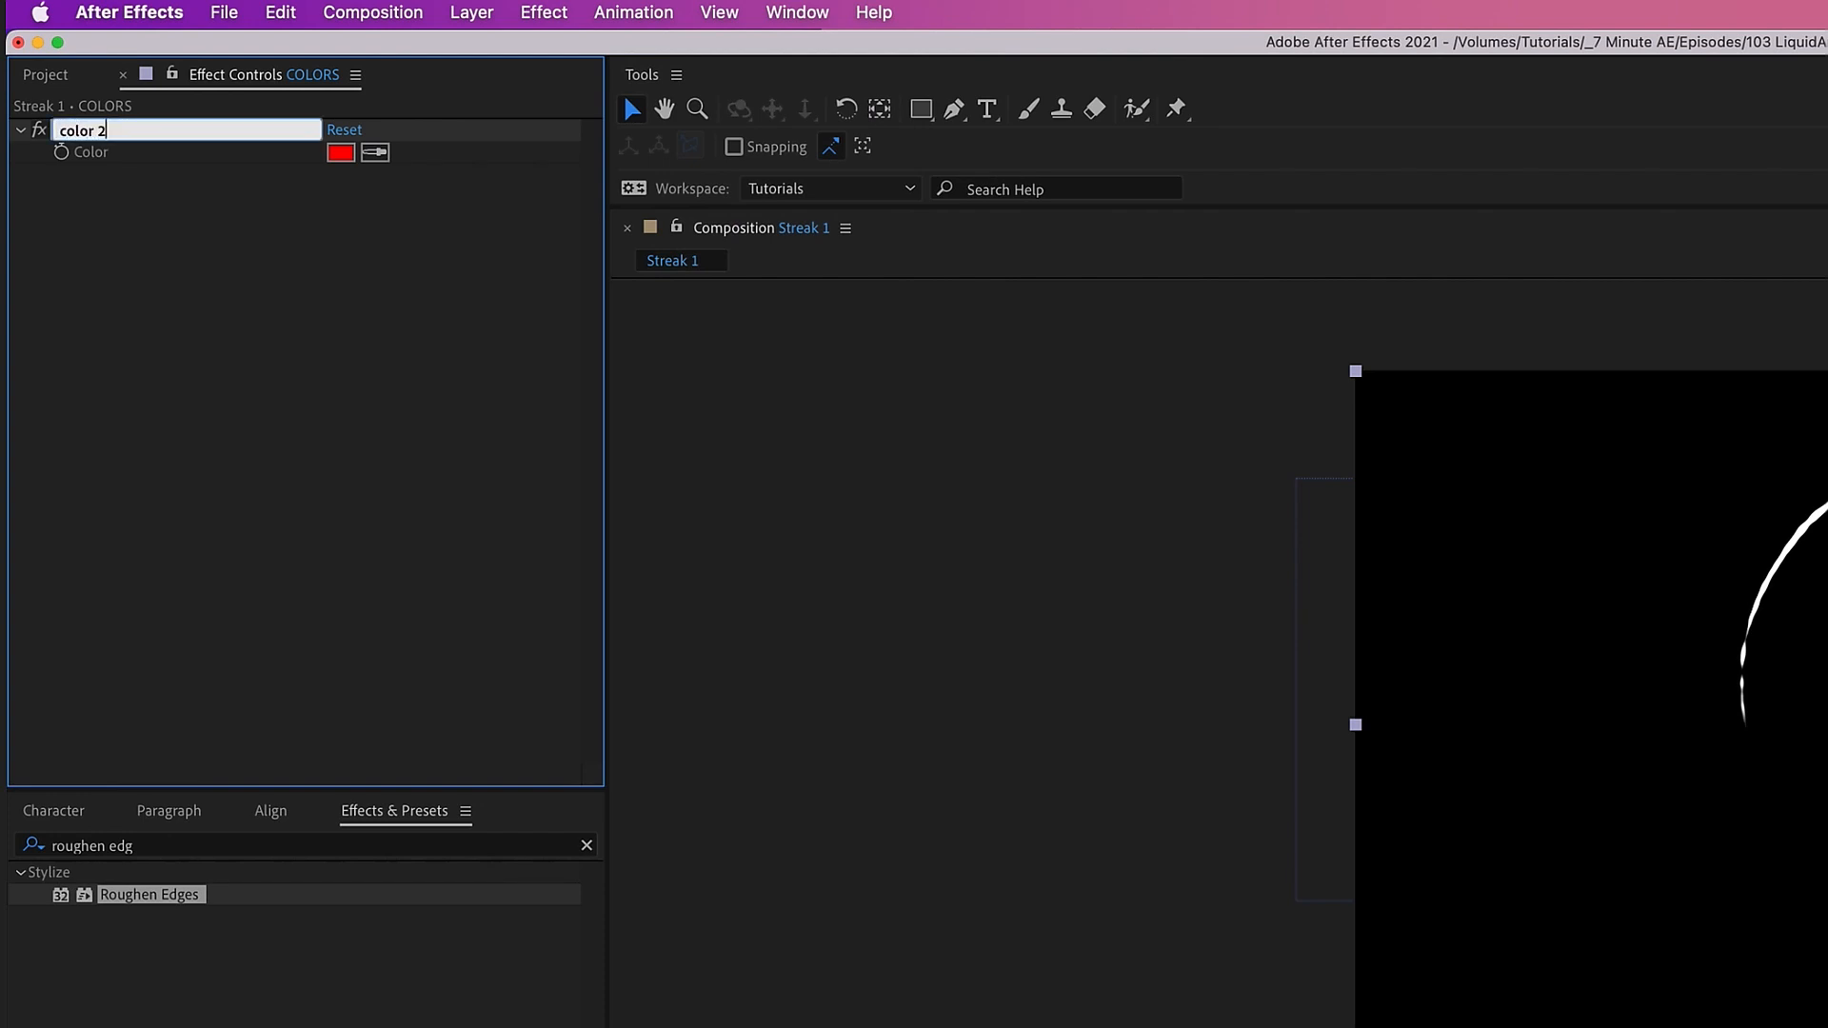
pyautogui.press('Return')
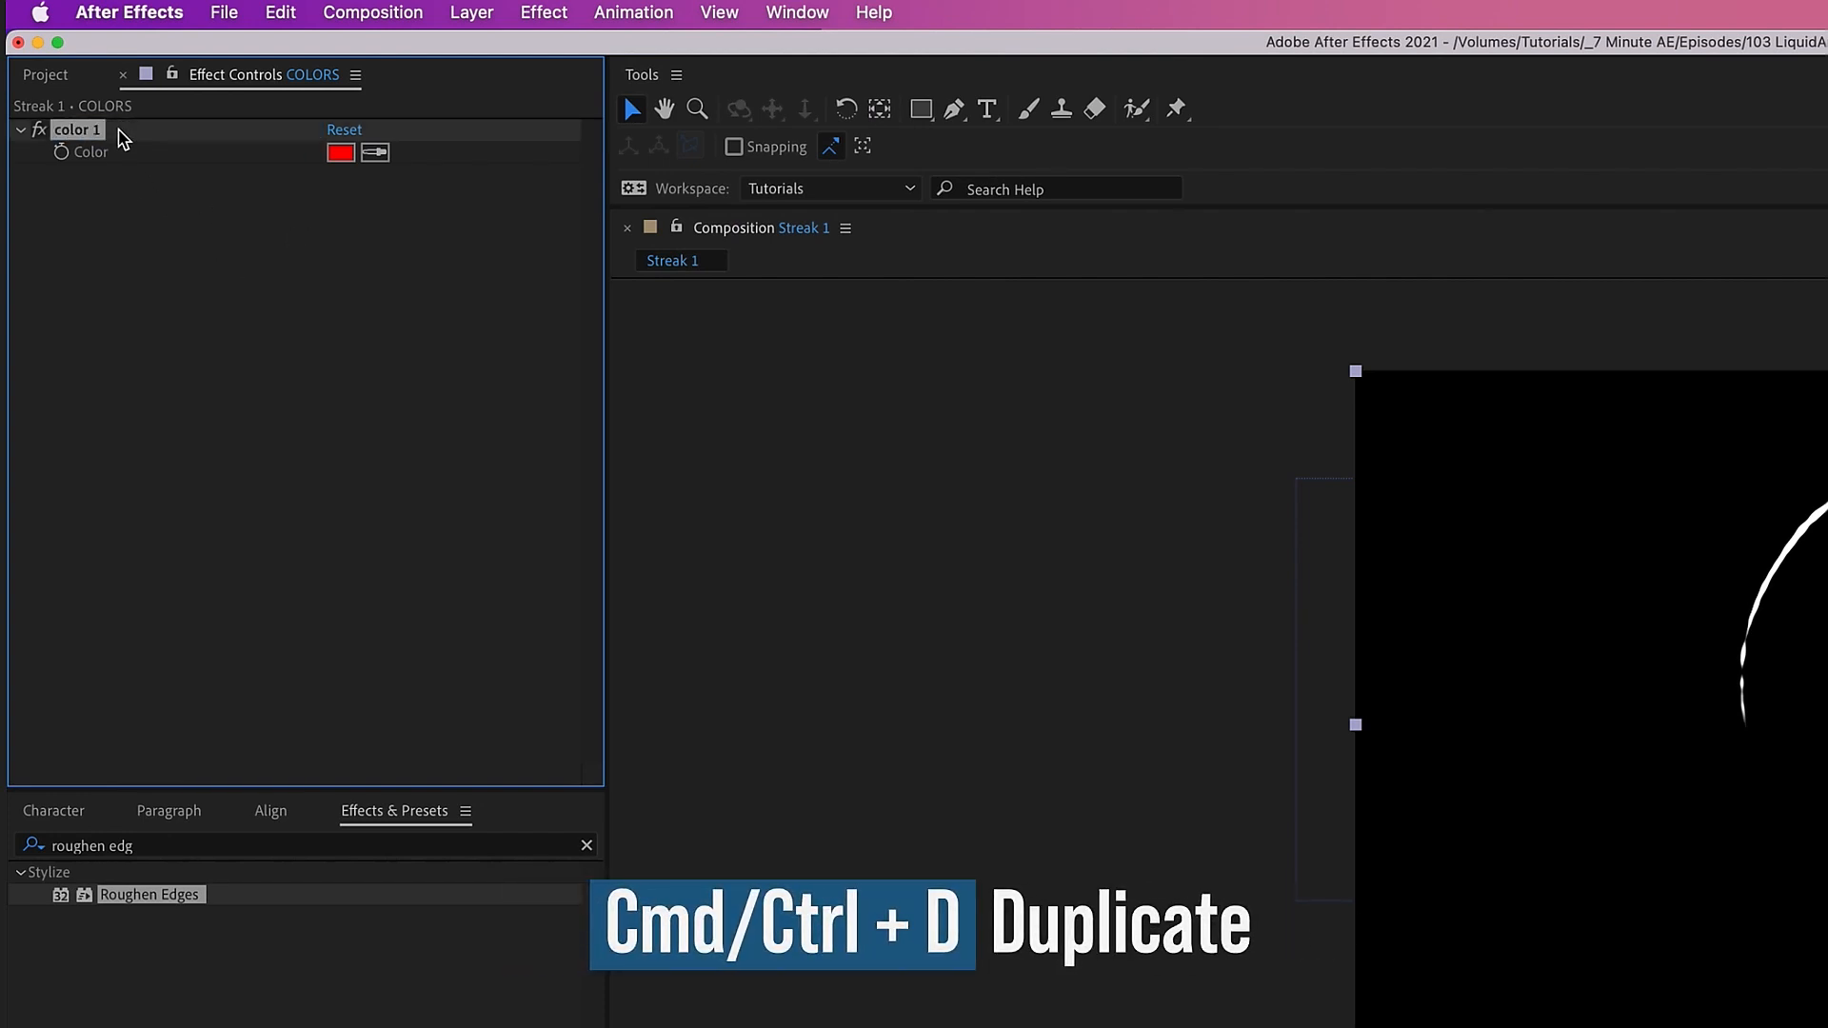
pyautogui.hotkey('ctrl', 'd')
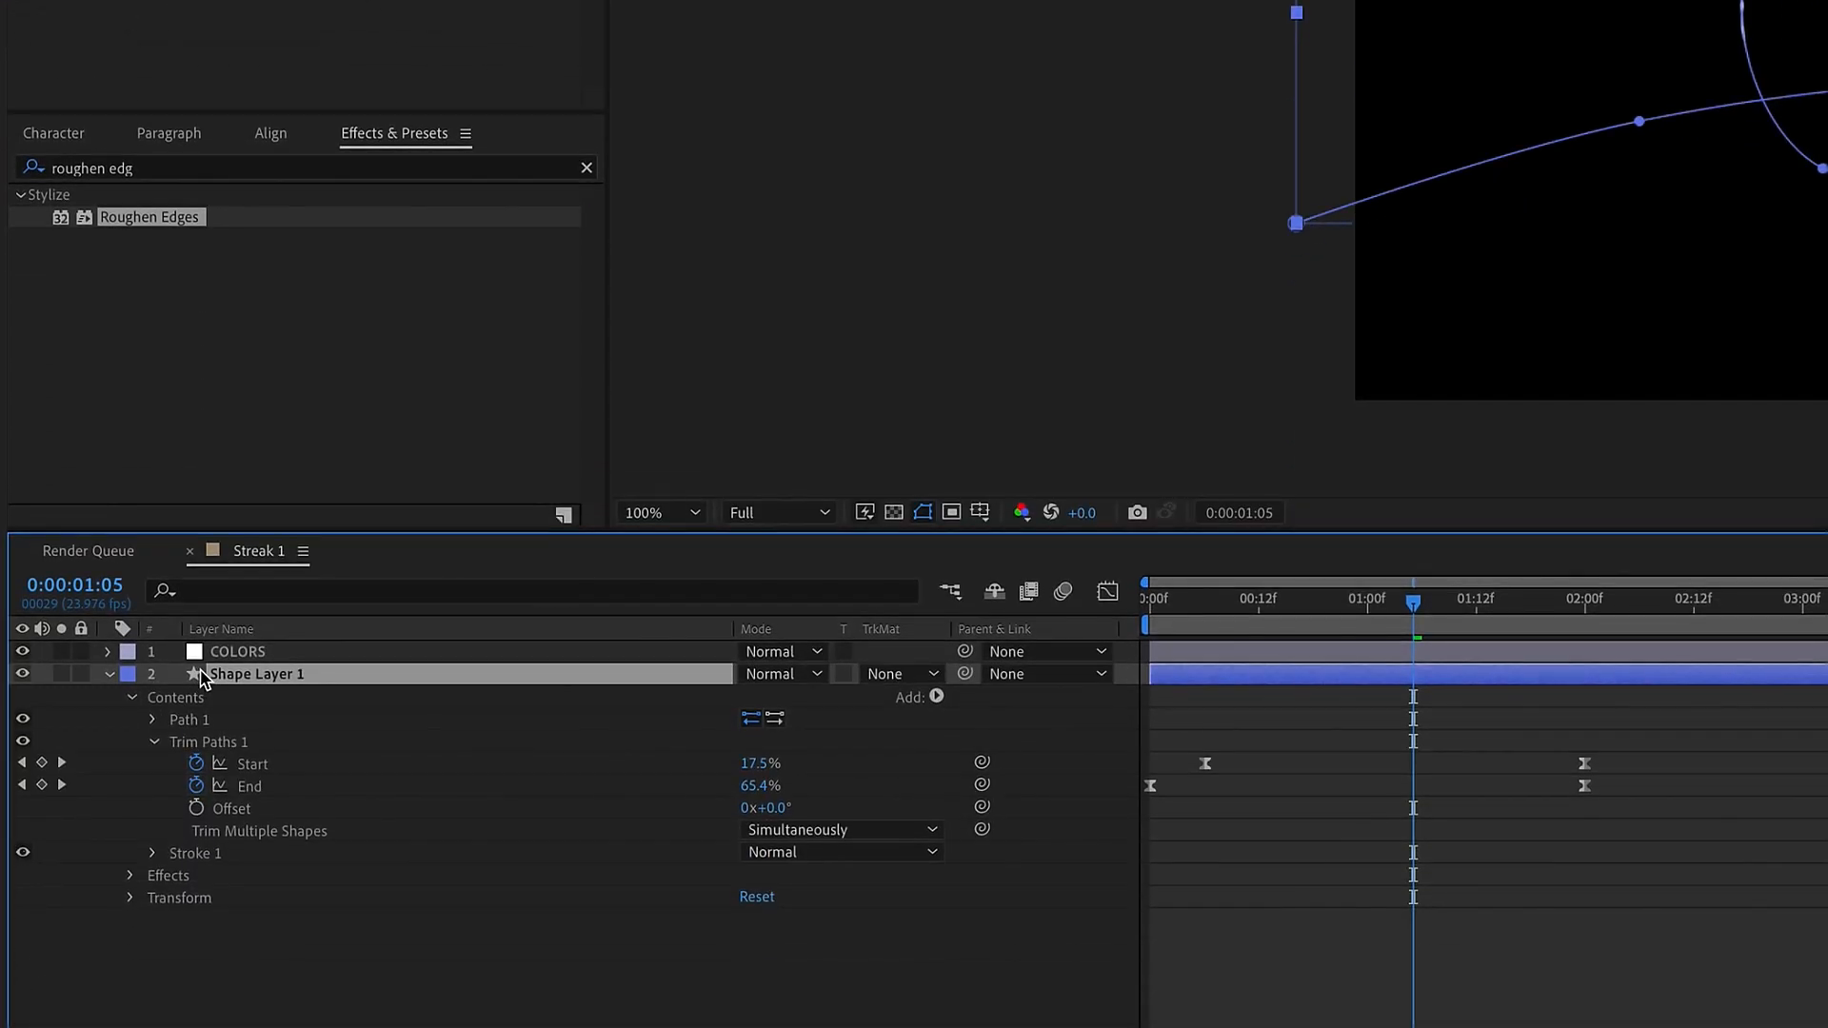
# Rename Shape Layer 1 to "Streak 1"
pyautogui.press('Return')
pyautogui.write('Streak')
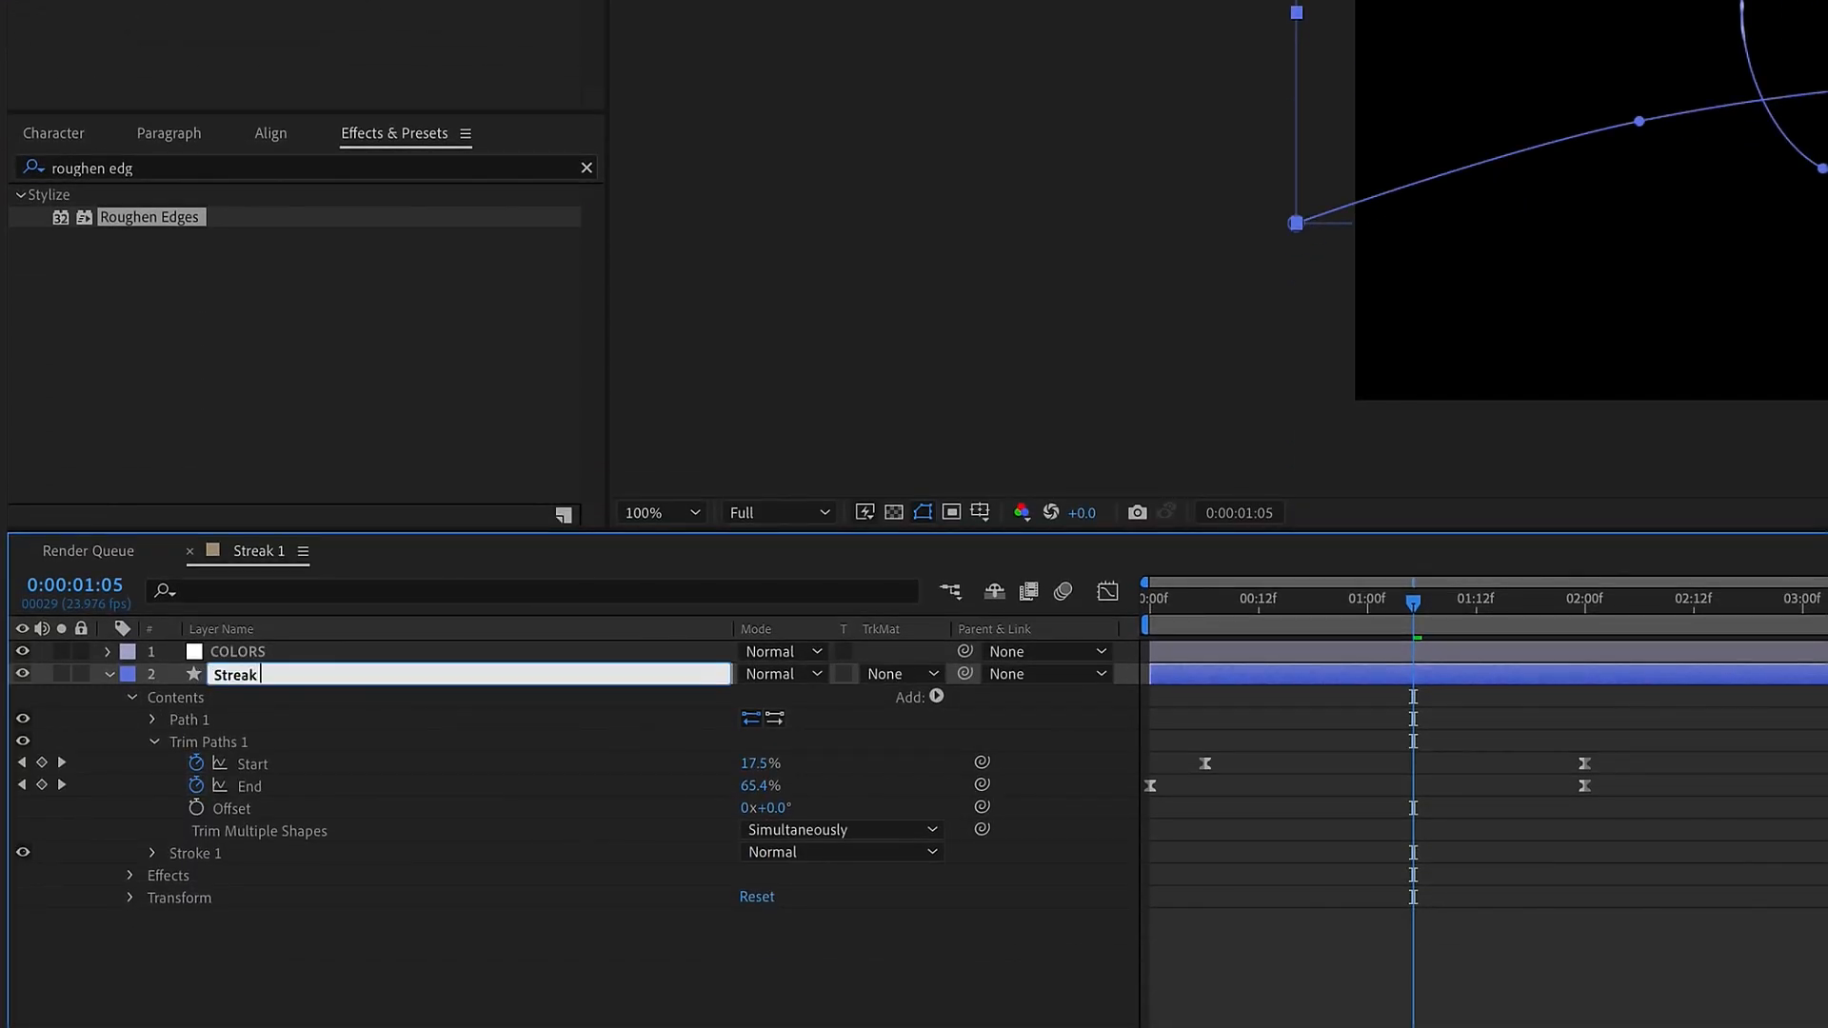
pyautogui.press('Return')
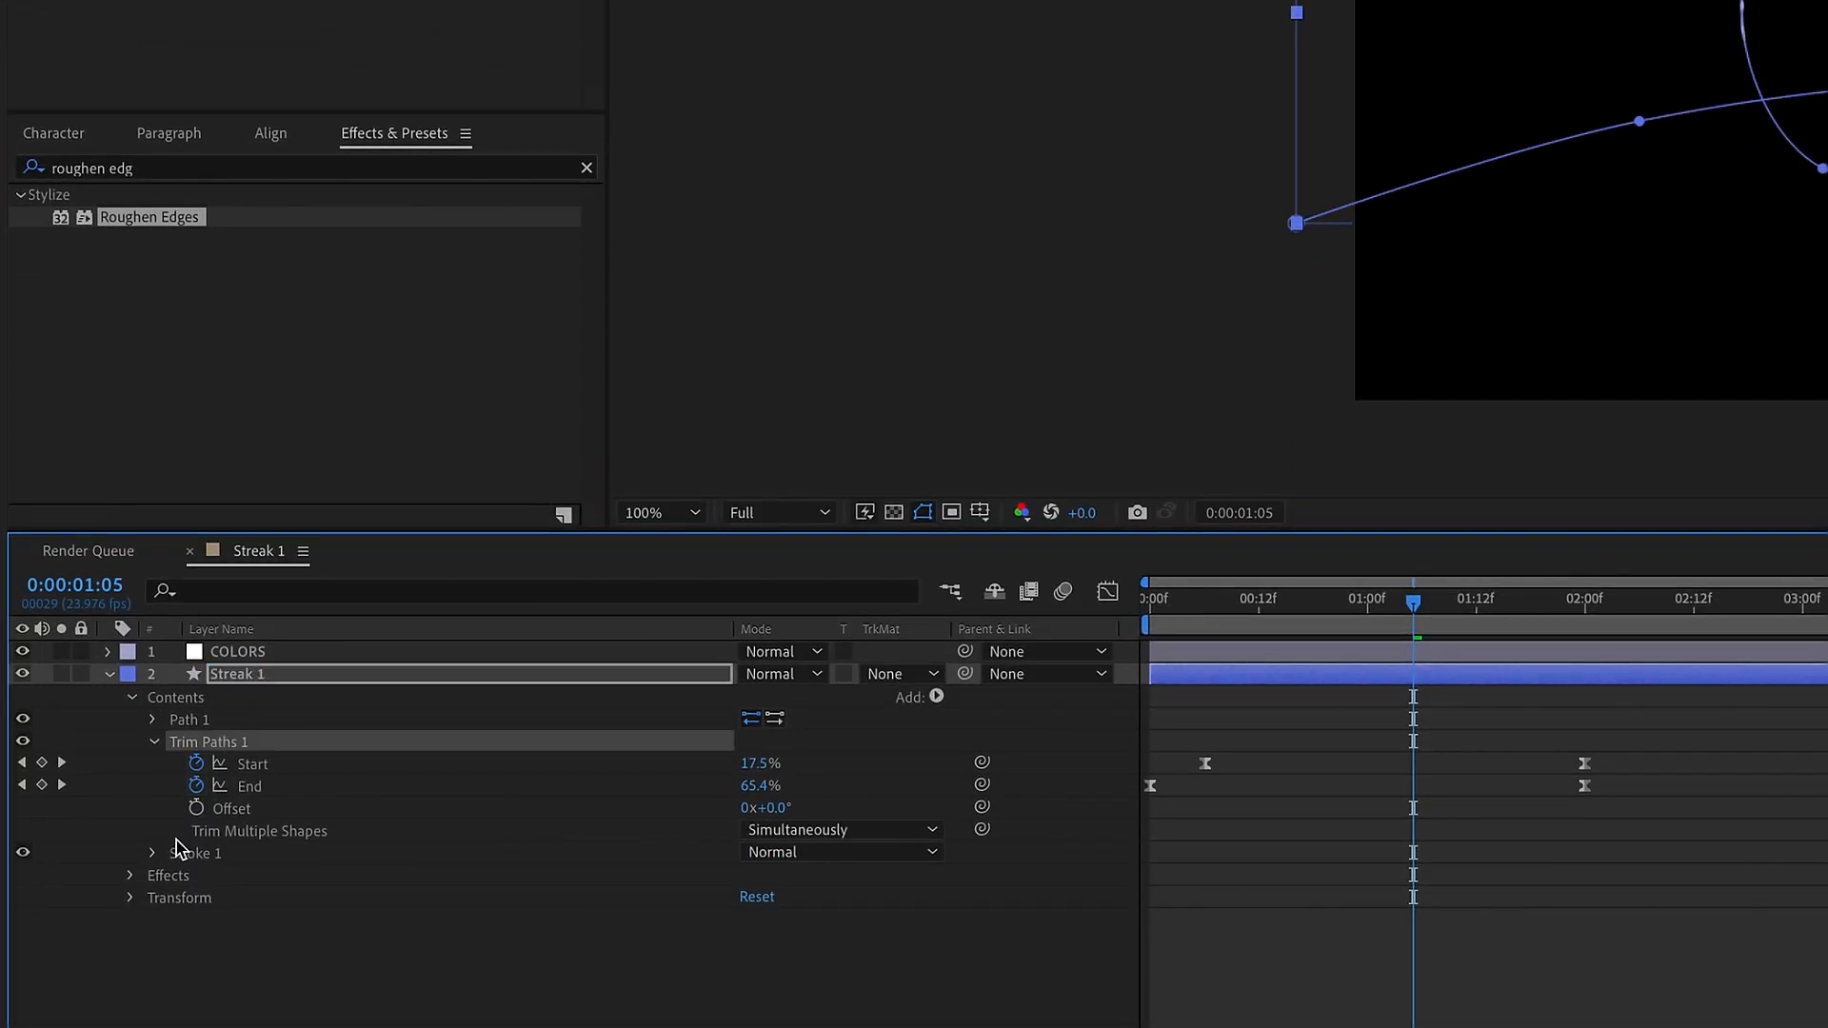
# Lock the effect controls of the COLORS layer and link Streak 1's stroke color to the color 1 control
pyautogui.click(153, 853)
pyautogui.click(250, 655)
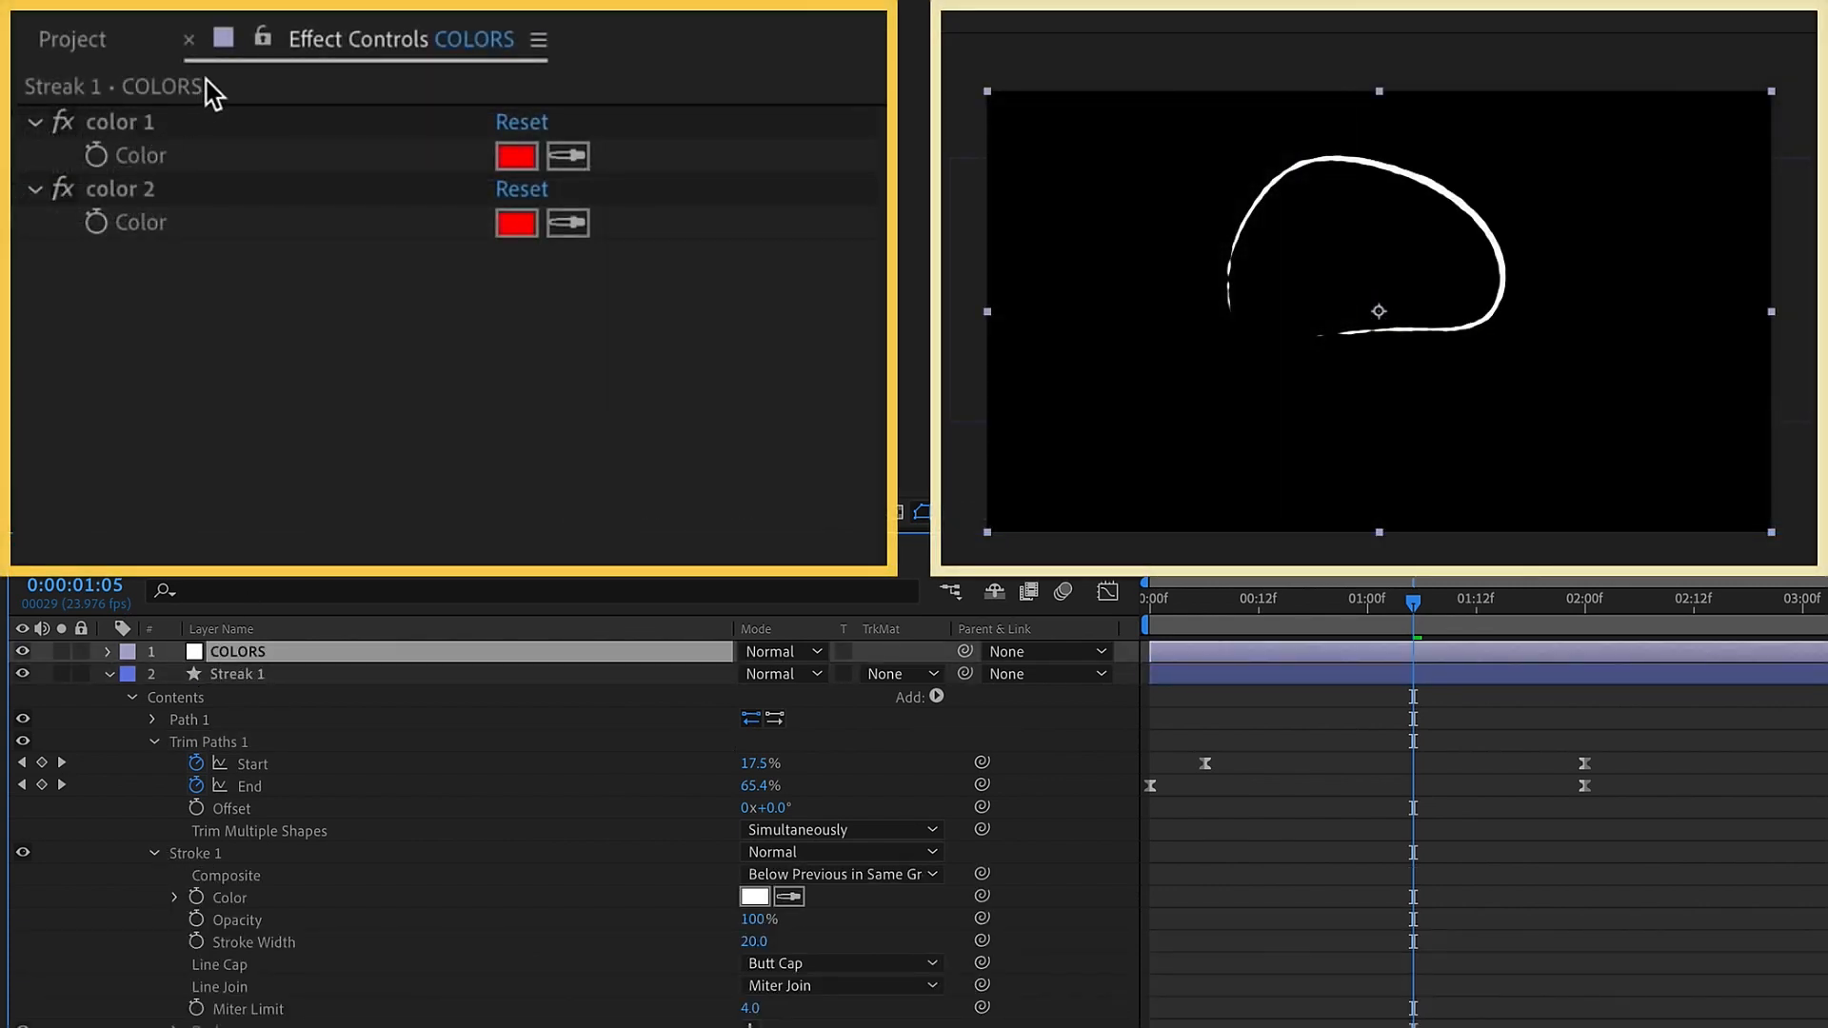
pyautogui.click(263, 37)
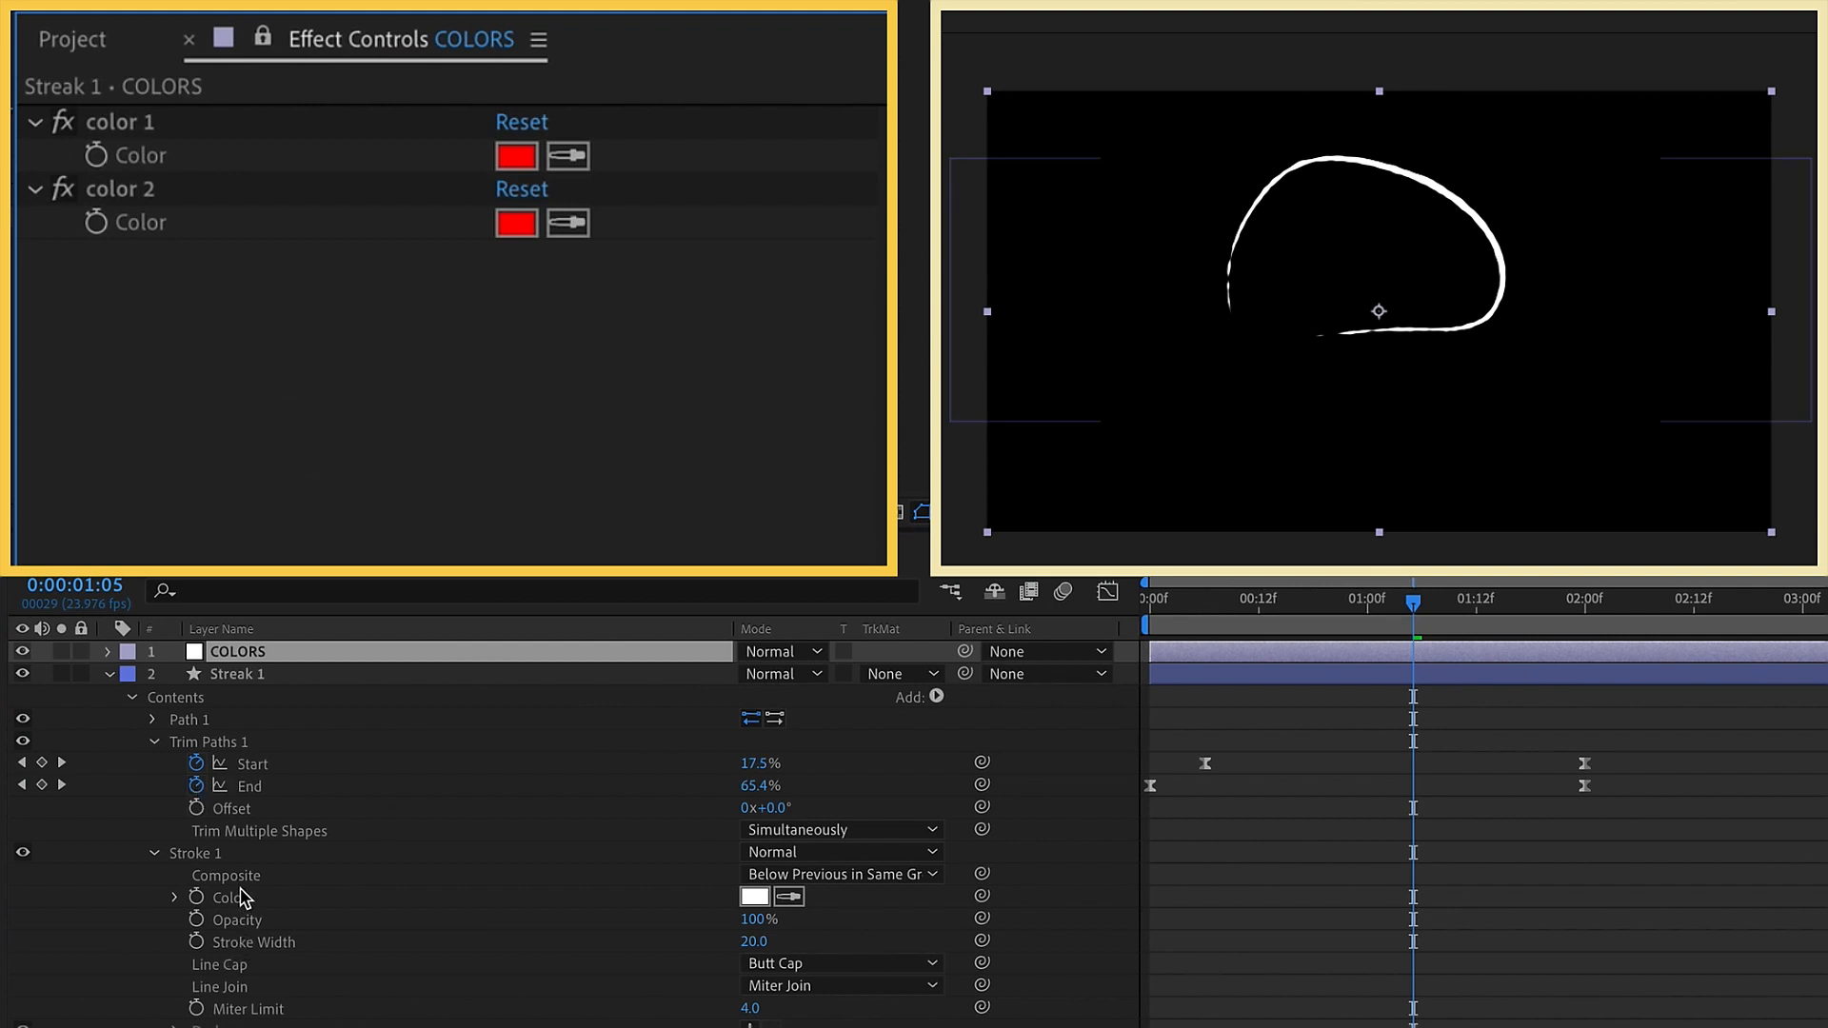
pyautogui.click(276, 897)
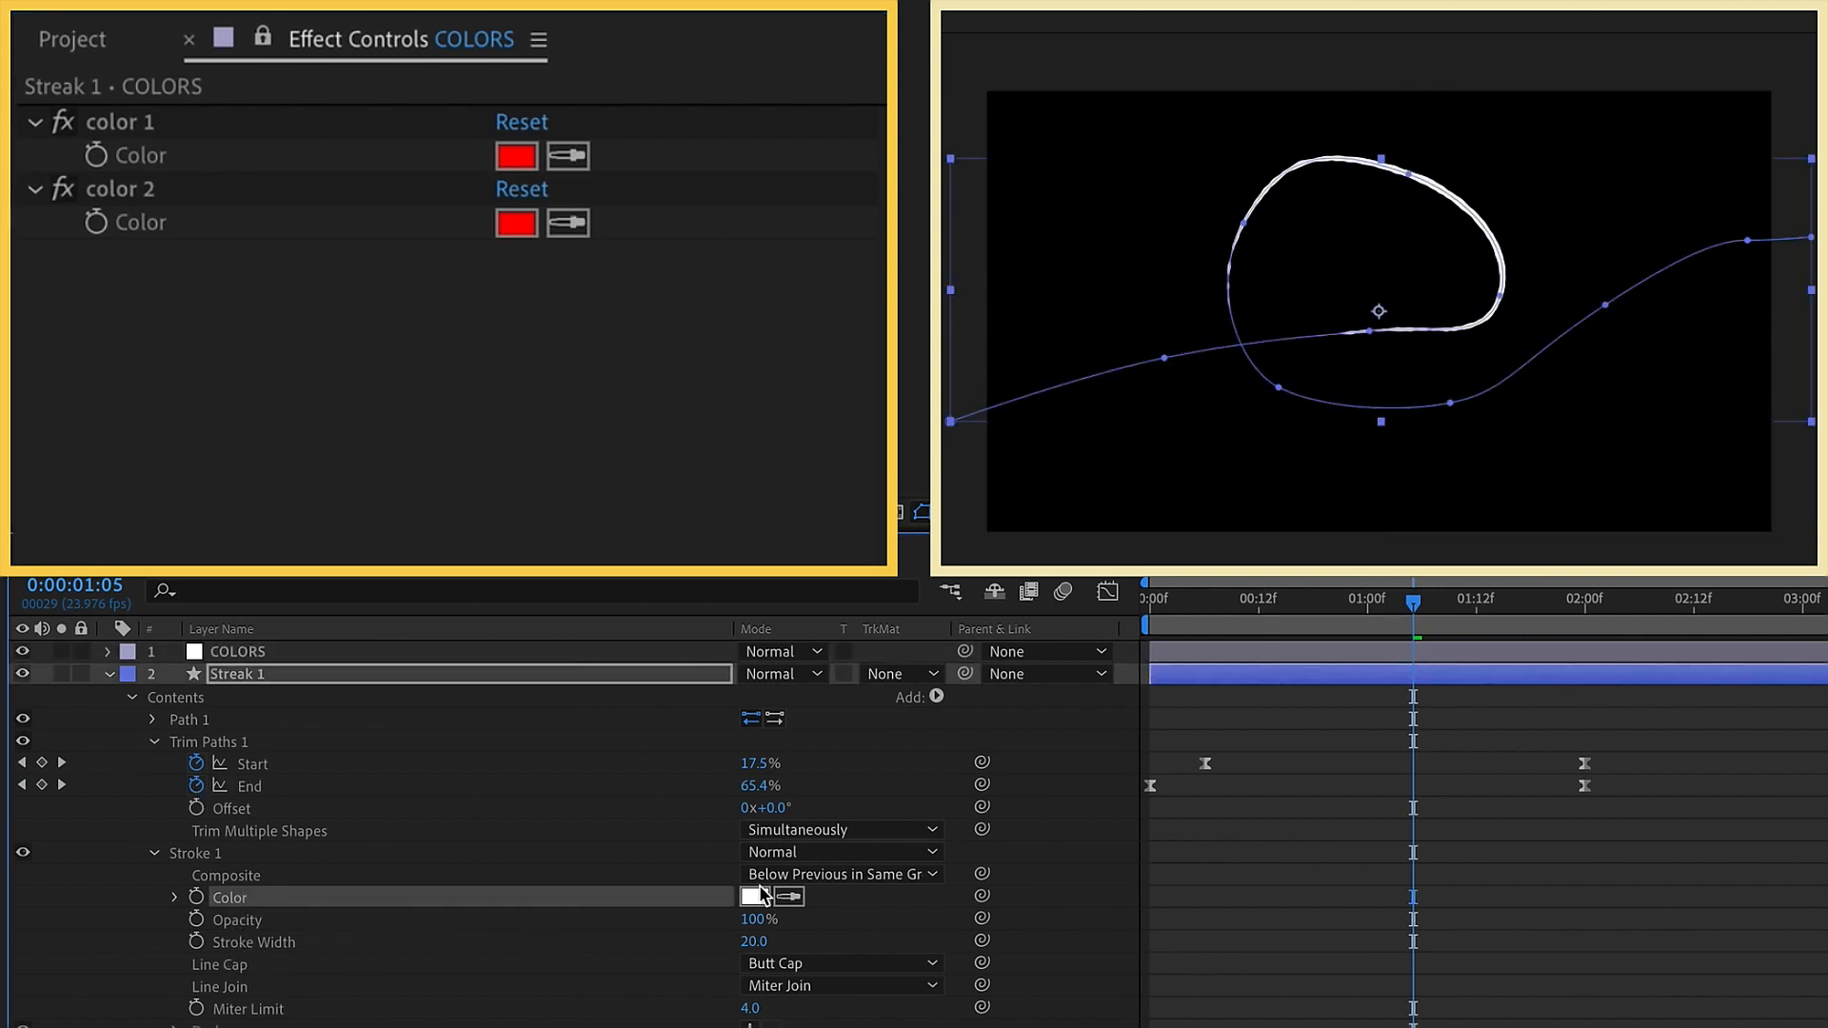
pyautogui.moveTo(983, 904)
pyautogui.mouseDown()
pyautogui.moveTo(413, 420)
pyautogui.moveTo(327, 114)
pyautogui.moveTo(281, 168)
pyautogui.moveTo(324, 172)
pyautogui.mouseUp()
# Set the color 1 control on the COLORS layer to the blue 0054F2
pyautogui.click(519, 157)
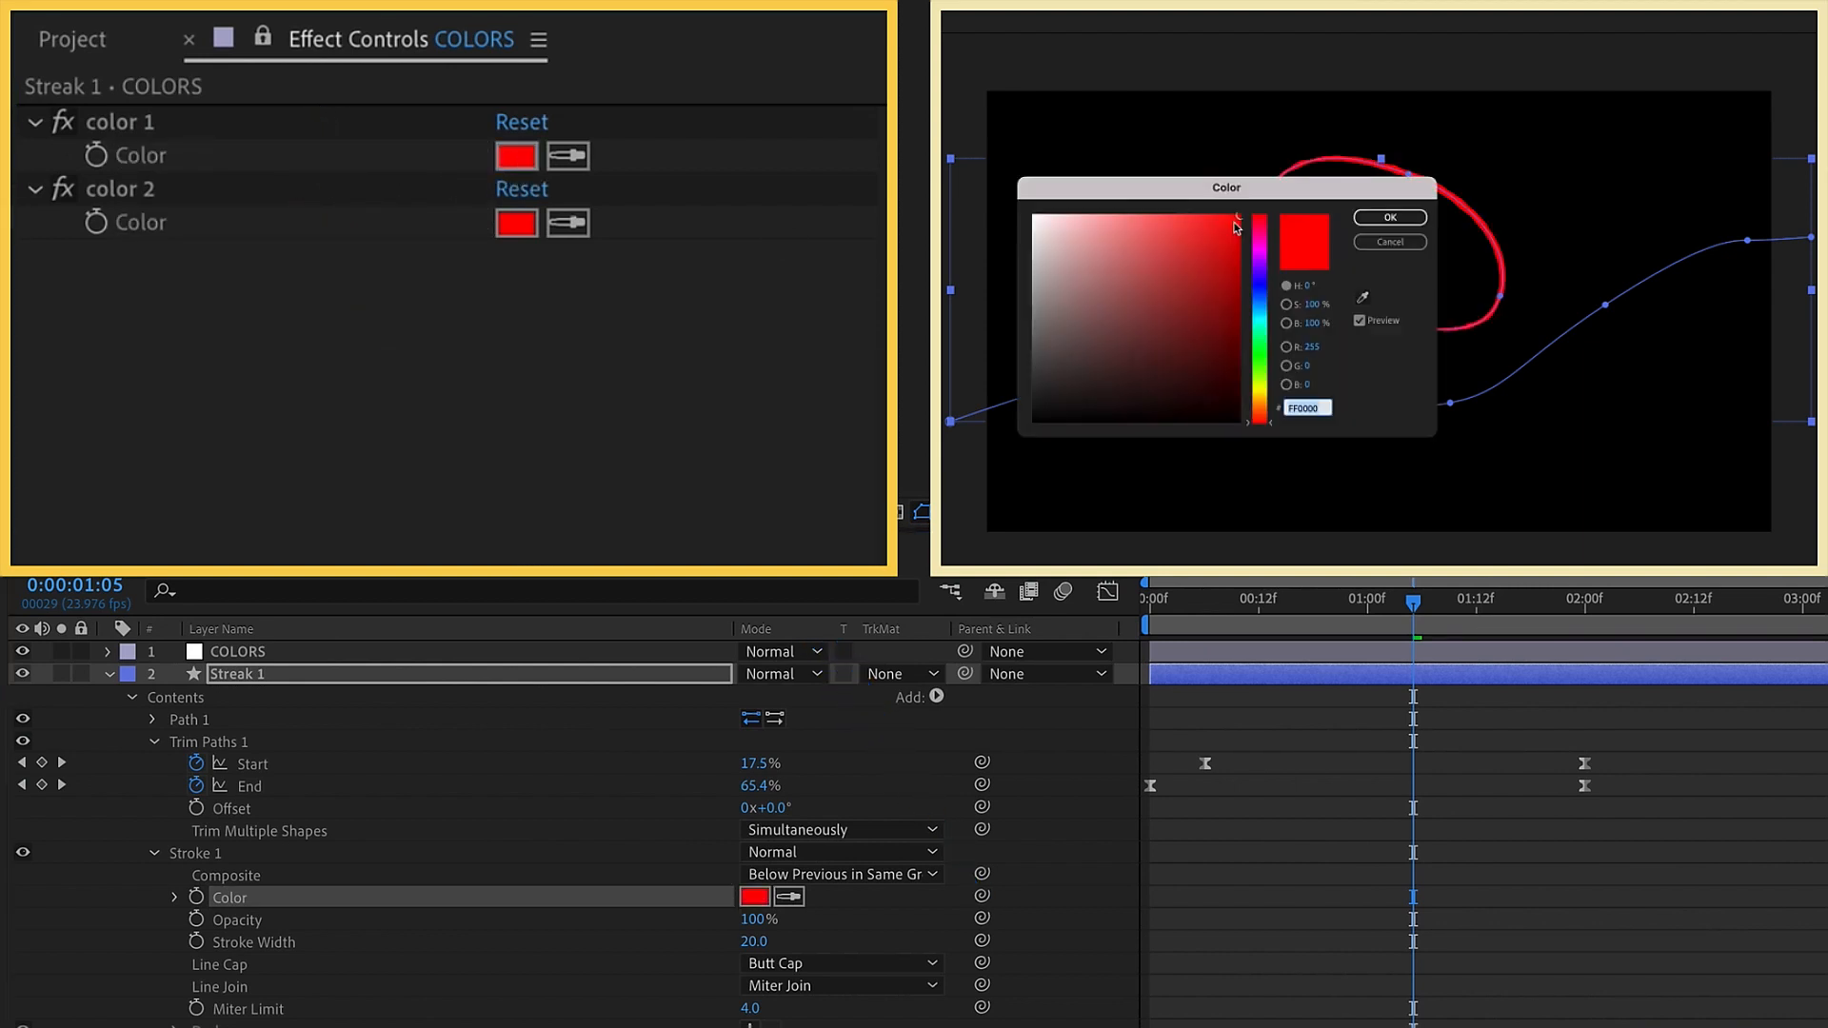
pyautogui.click(1273, 304)
pyautogui.moveTo(1273, 301); pyautogui.dragTo(1275, 299)
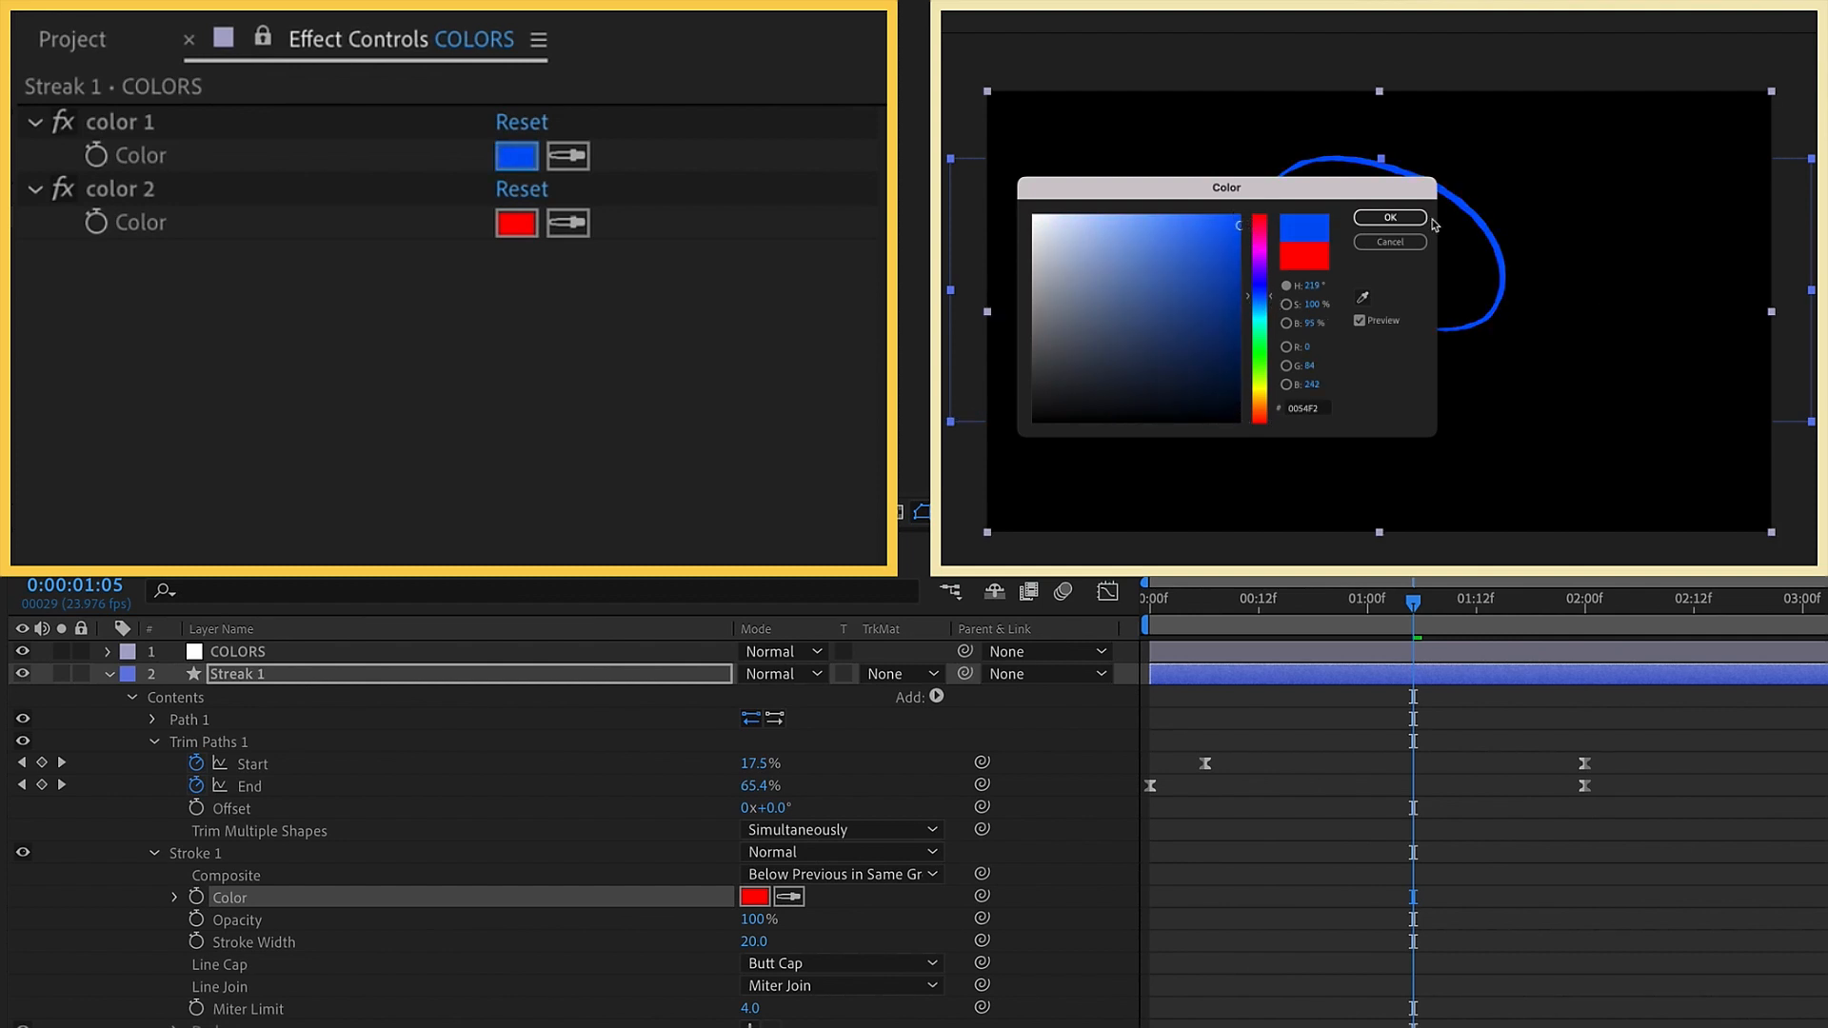
pyautogui.click(1423, 218)
# Sample color 1 into the color 2 control and lighten it to 4C89FB
pyautogui.click(572, 232)
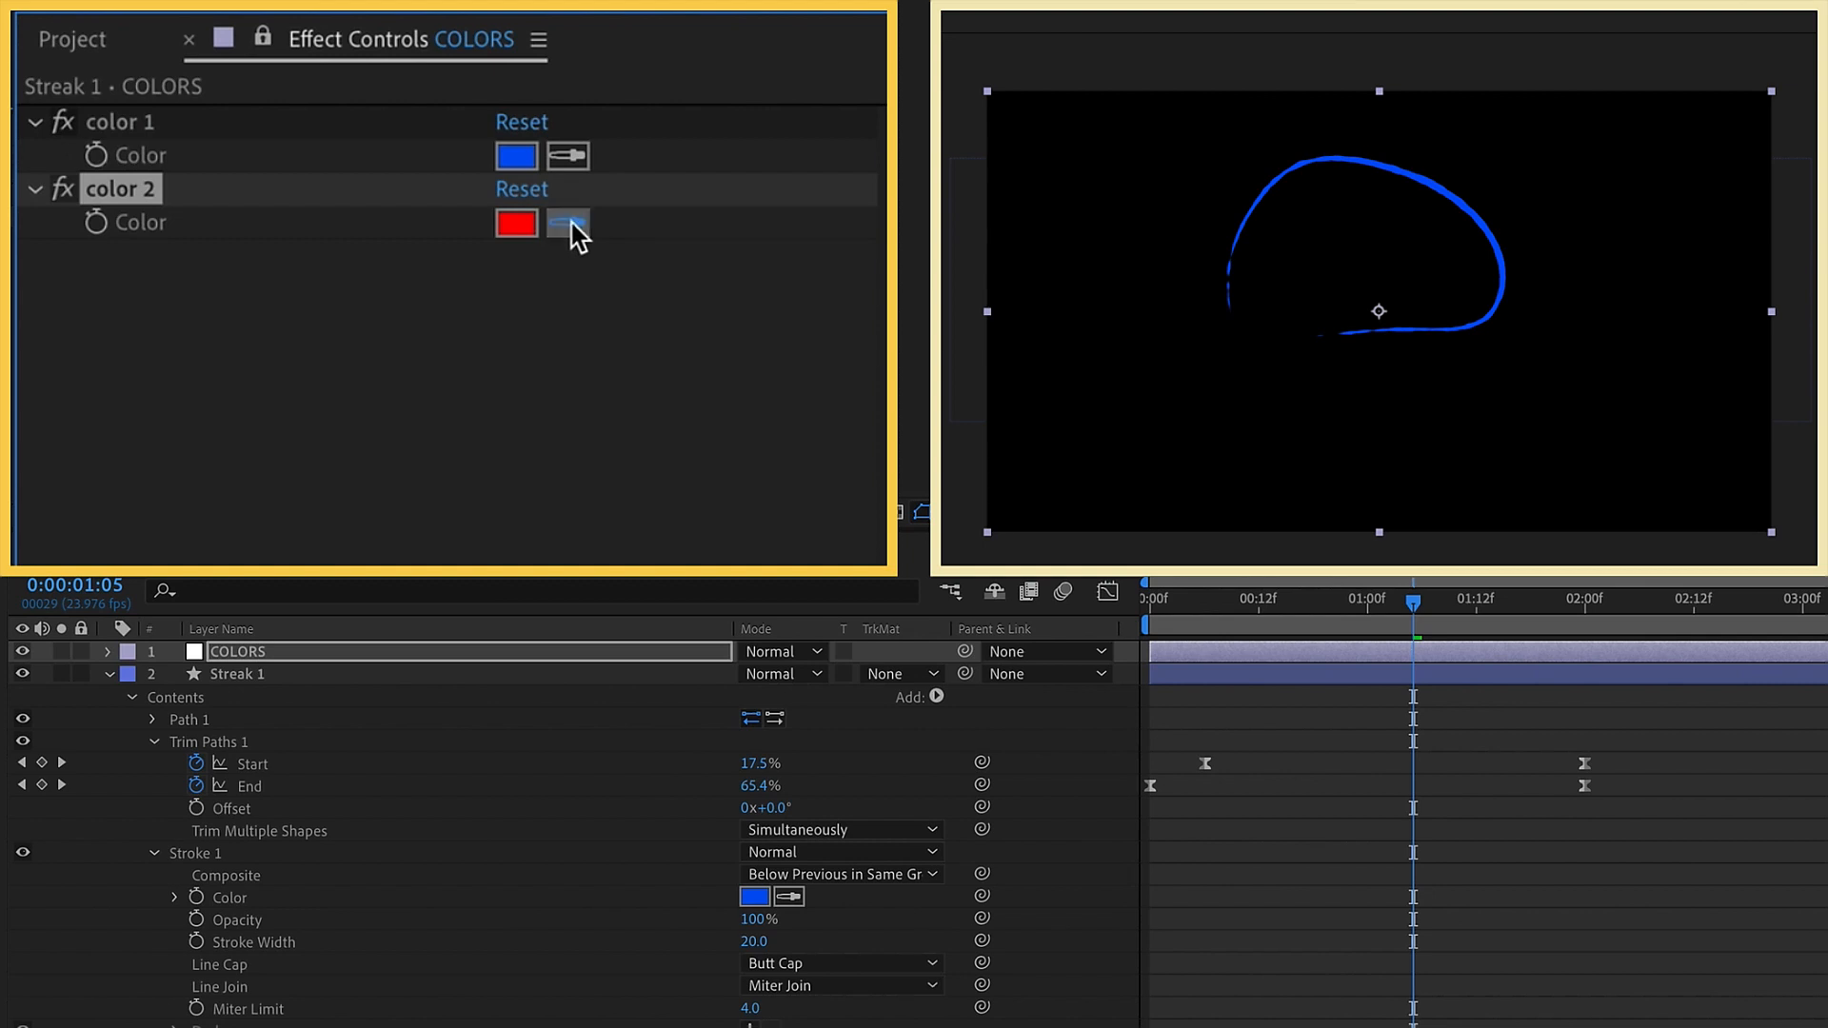
pyautogui.click(525, 160)
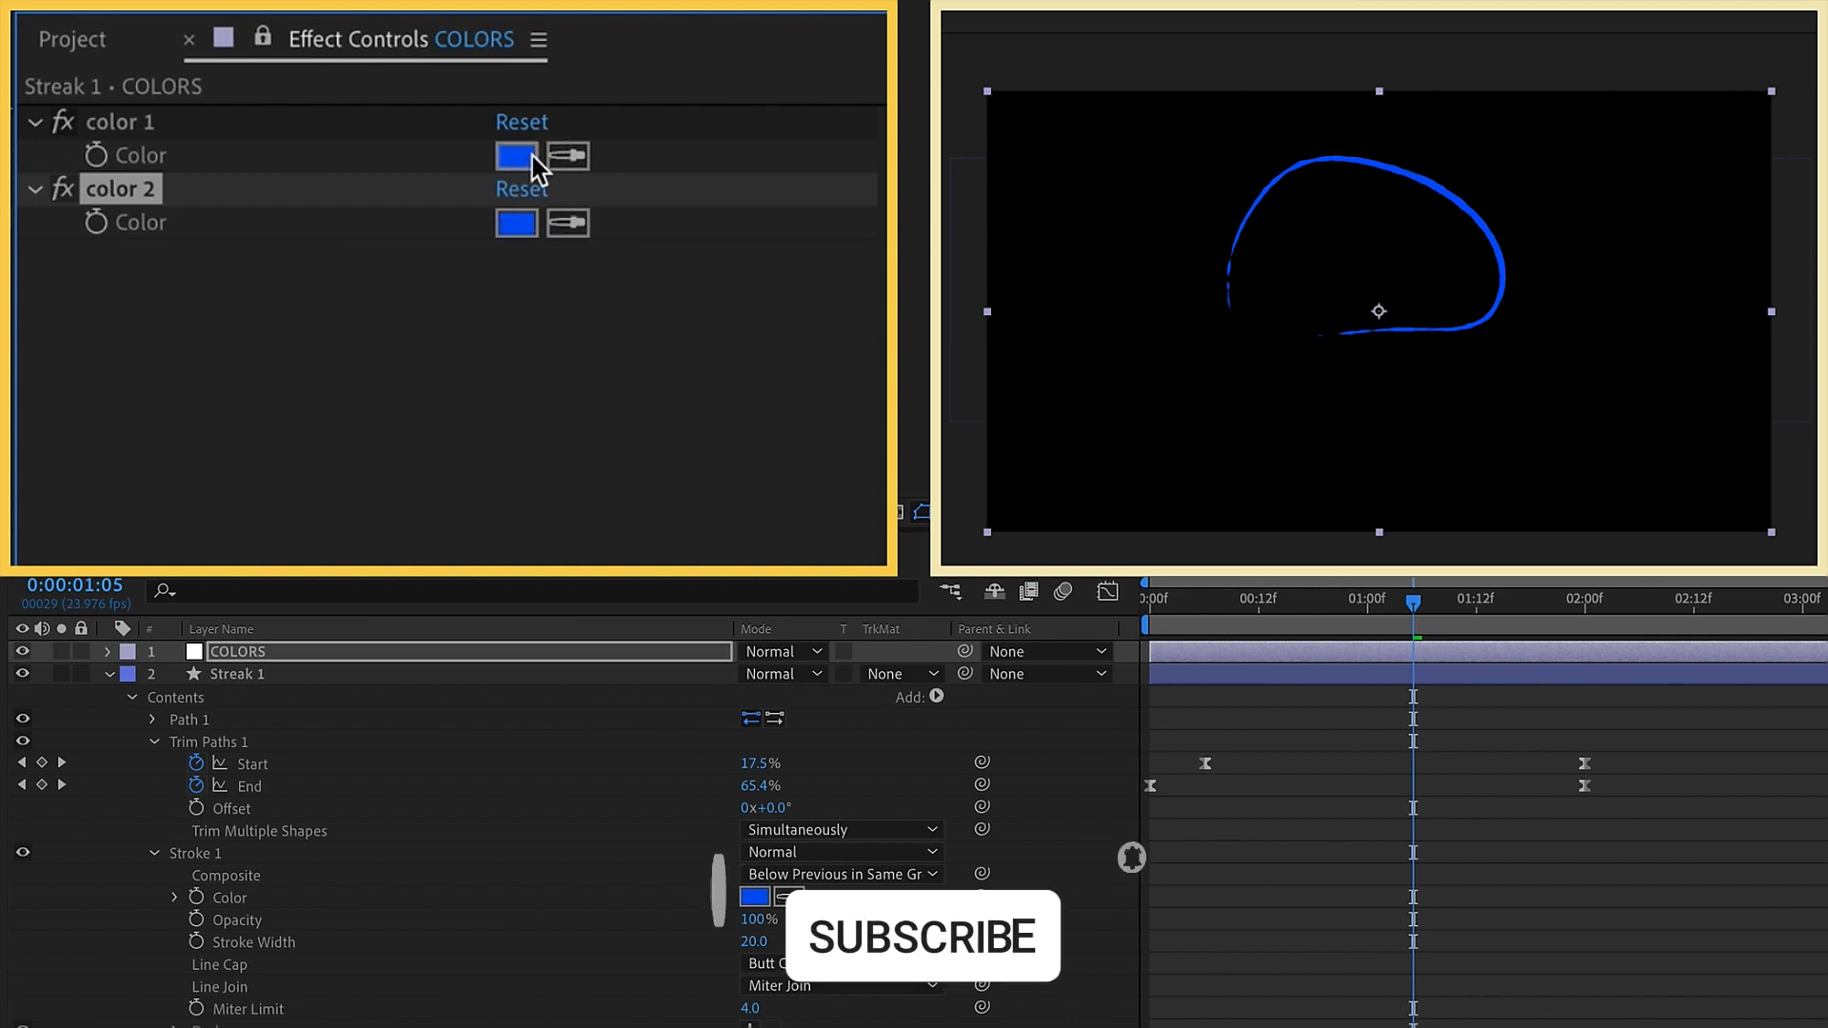
pyautogui.click(520, 229)
pyautogui.moveTo(1217, 221); pyautogui.dragTo(1178, 218)
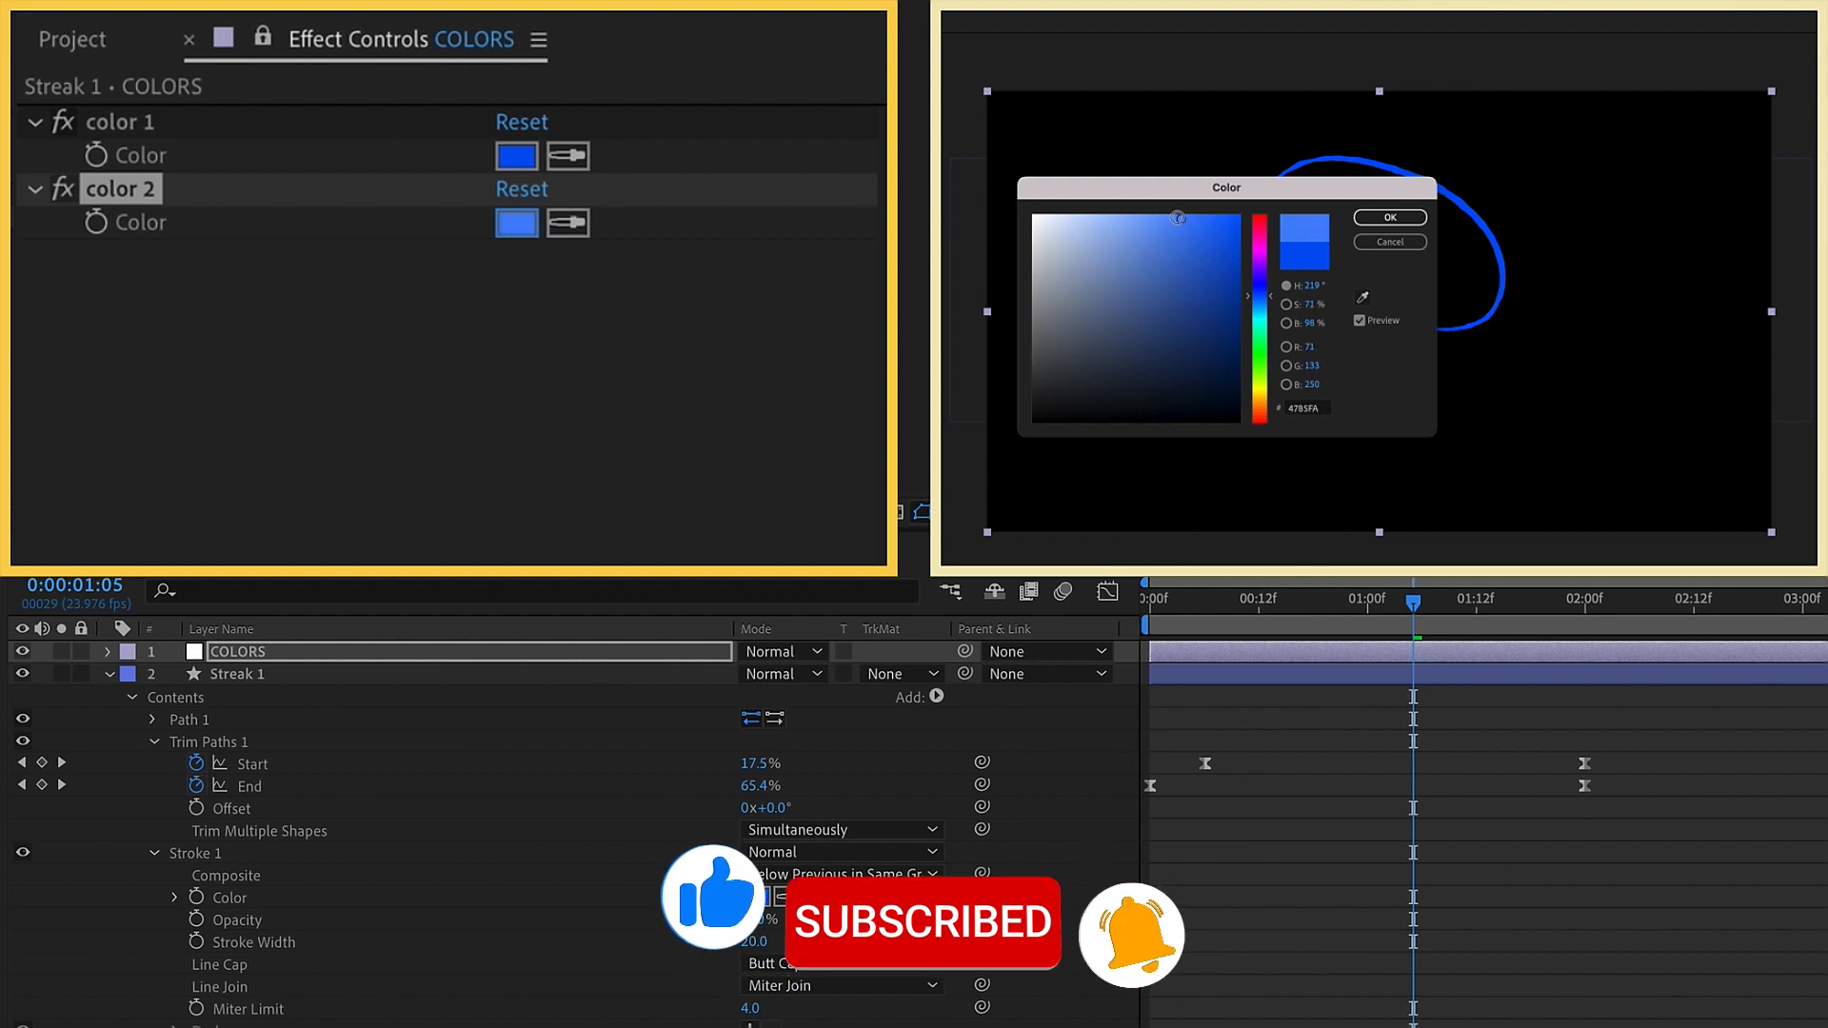
pyautogui.click(1389, 219)
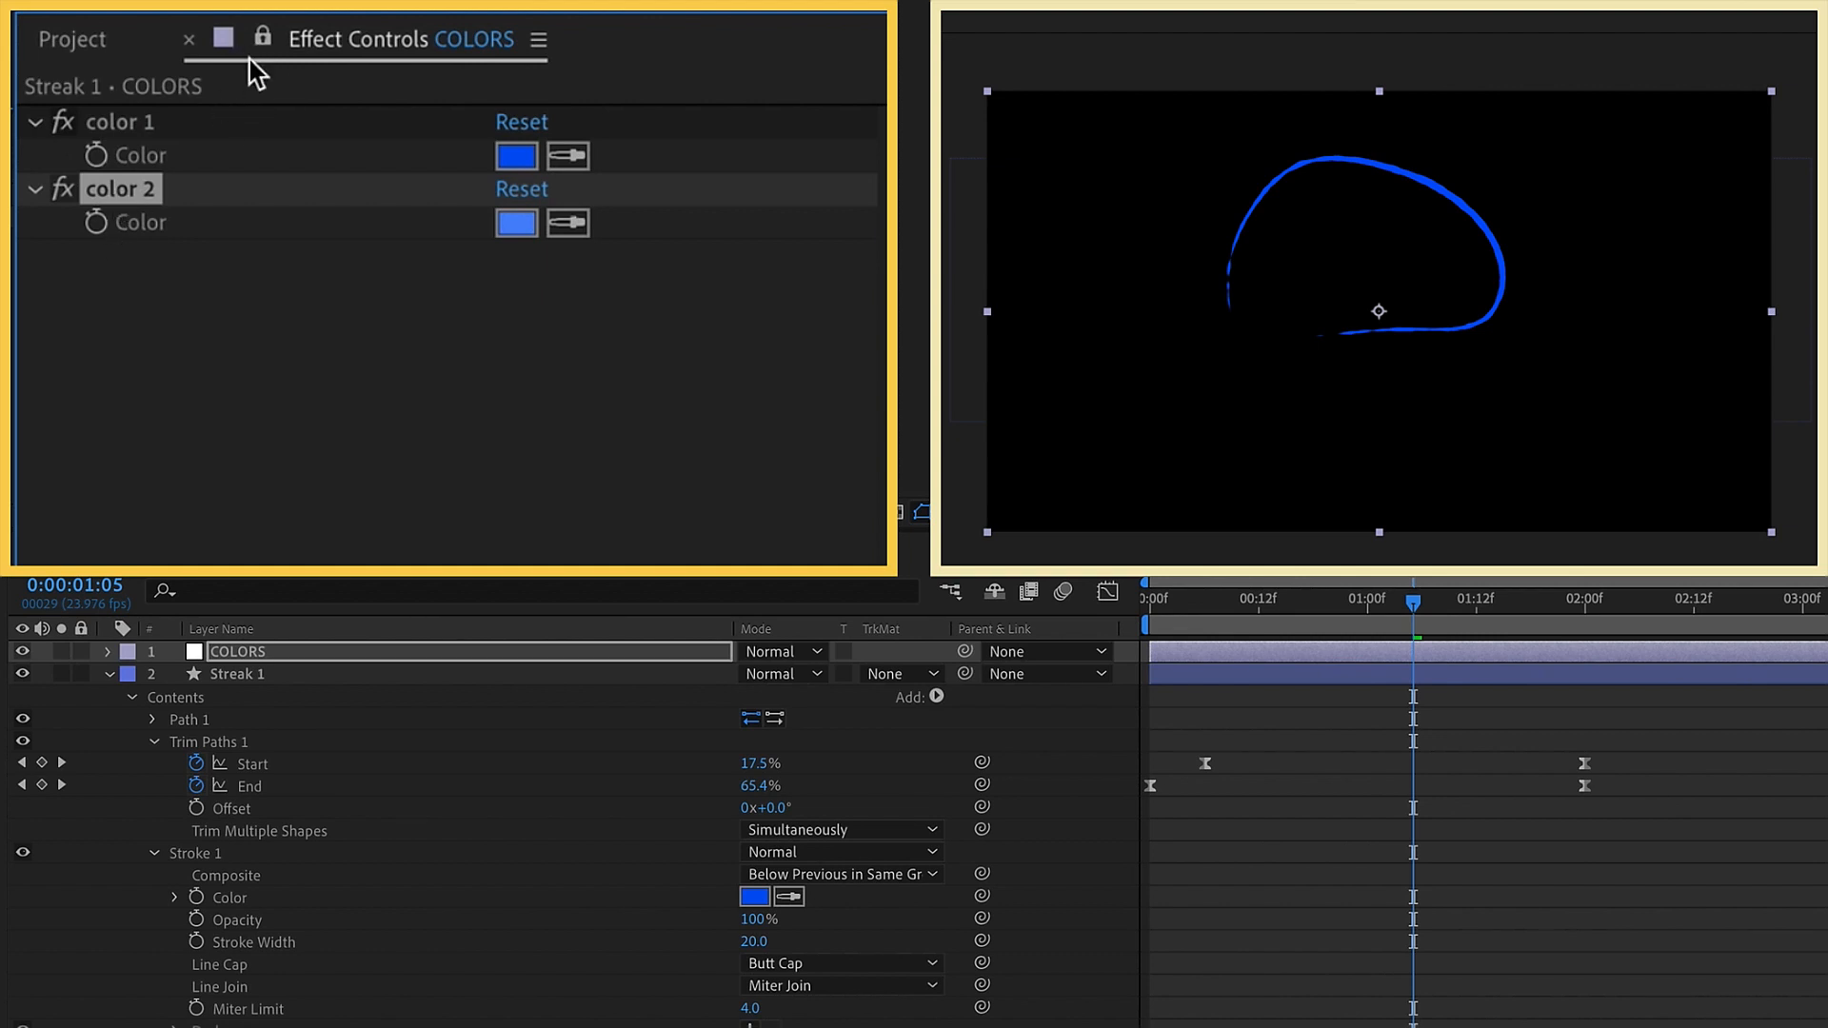
# Duplicate the Streak 1 layer
pyautogui.click(267, 676)
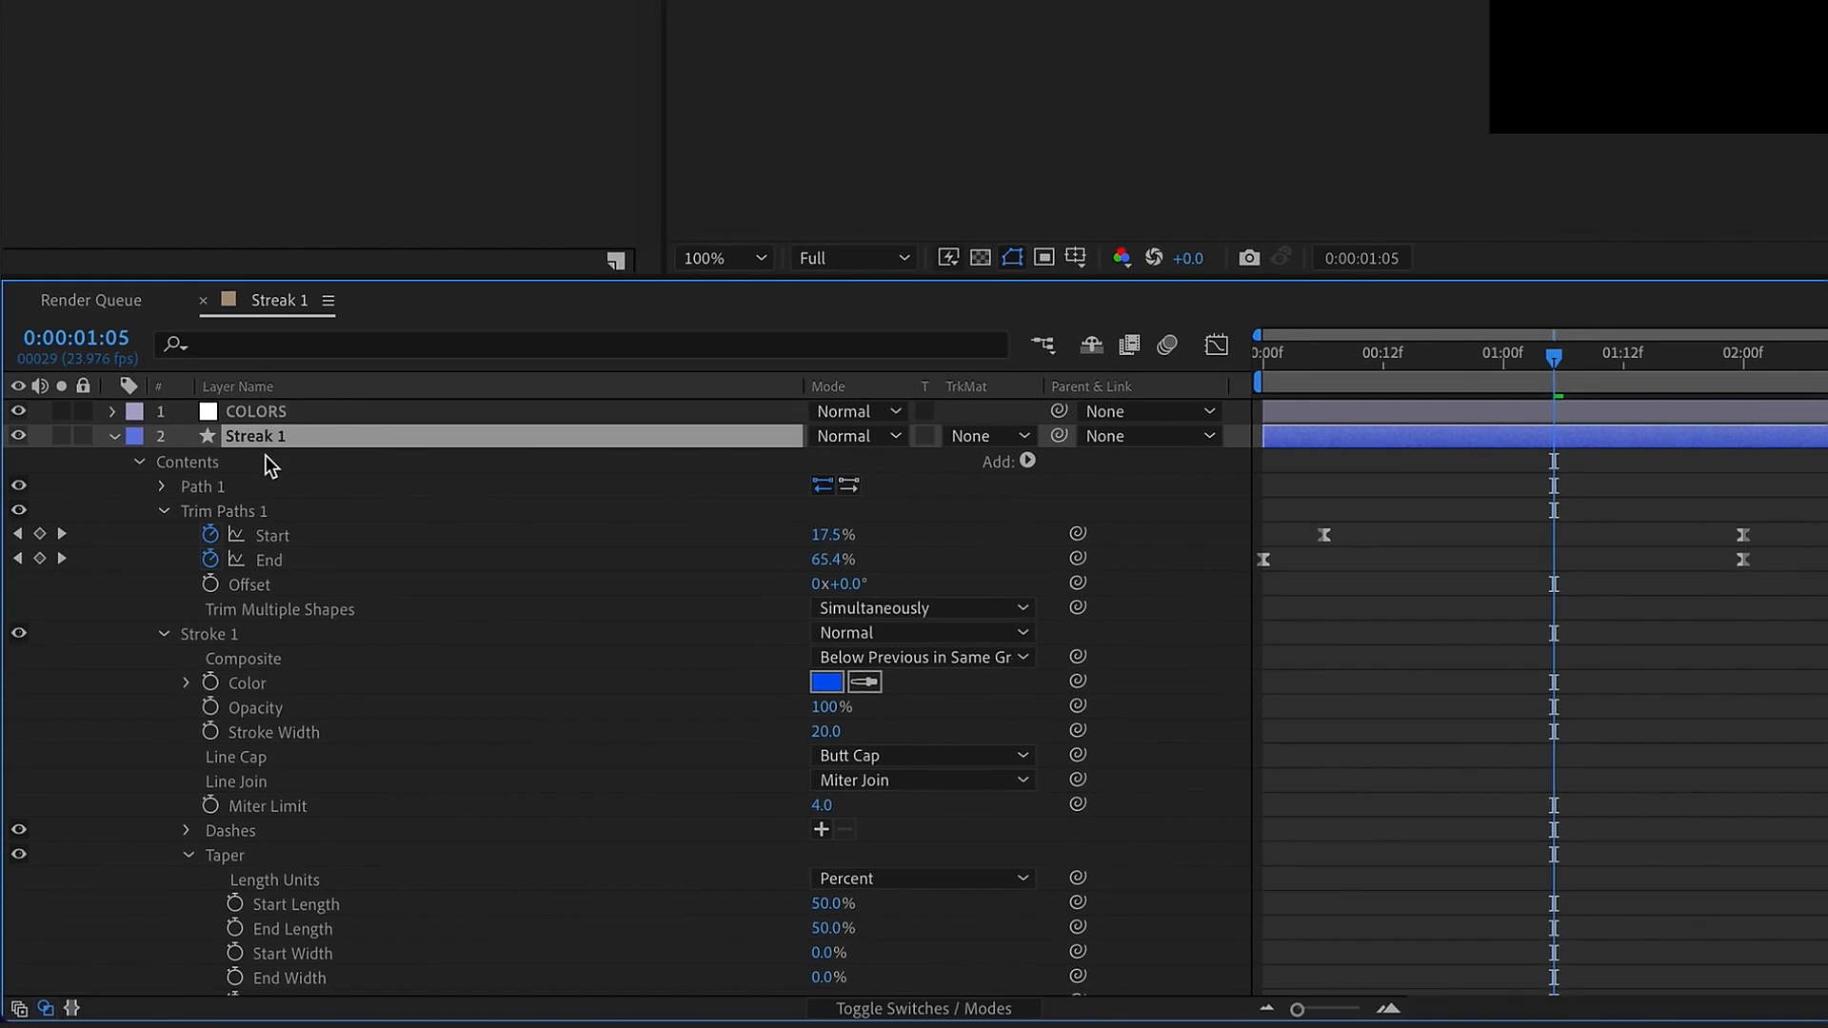
pyautogui.hotkey('ctrl', 'd')
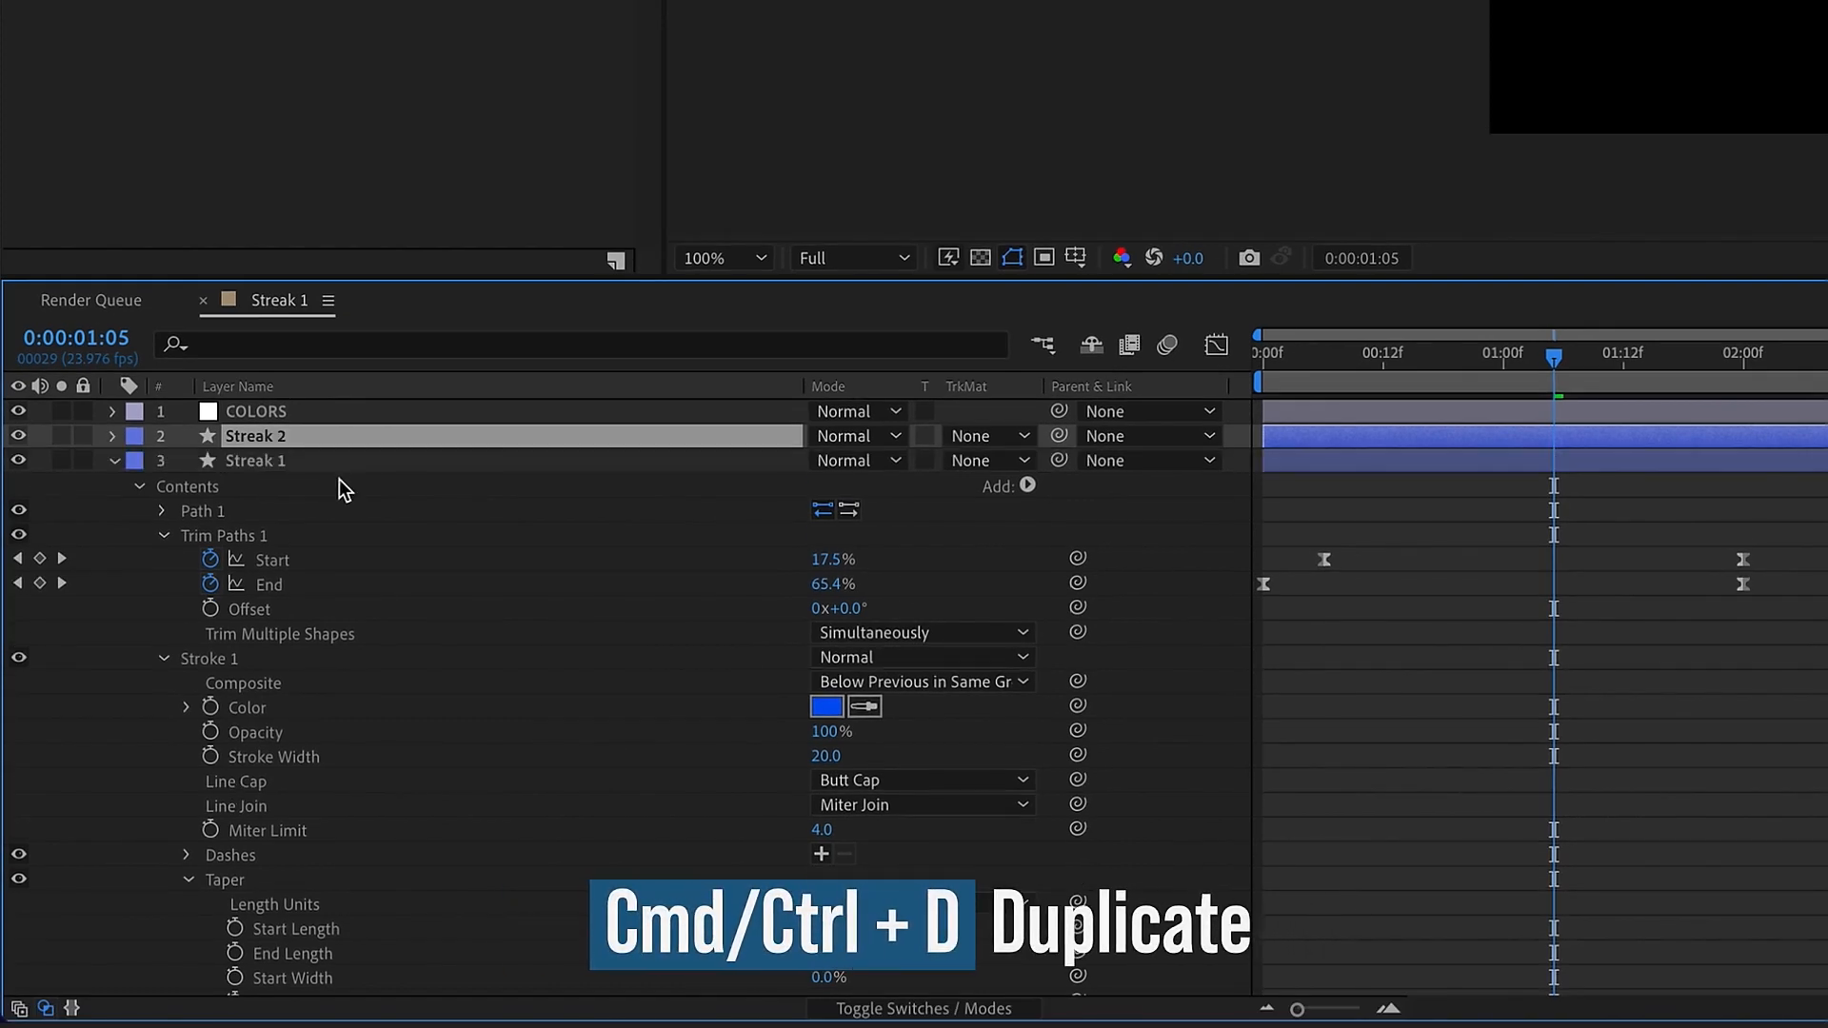
pyautogui.click(114, 461)
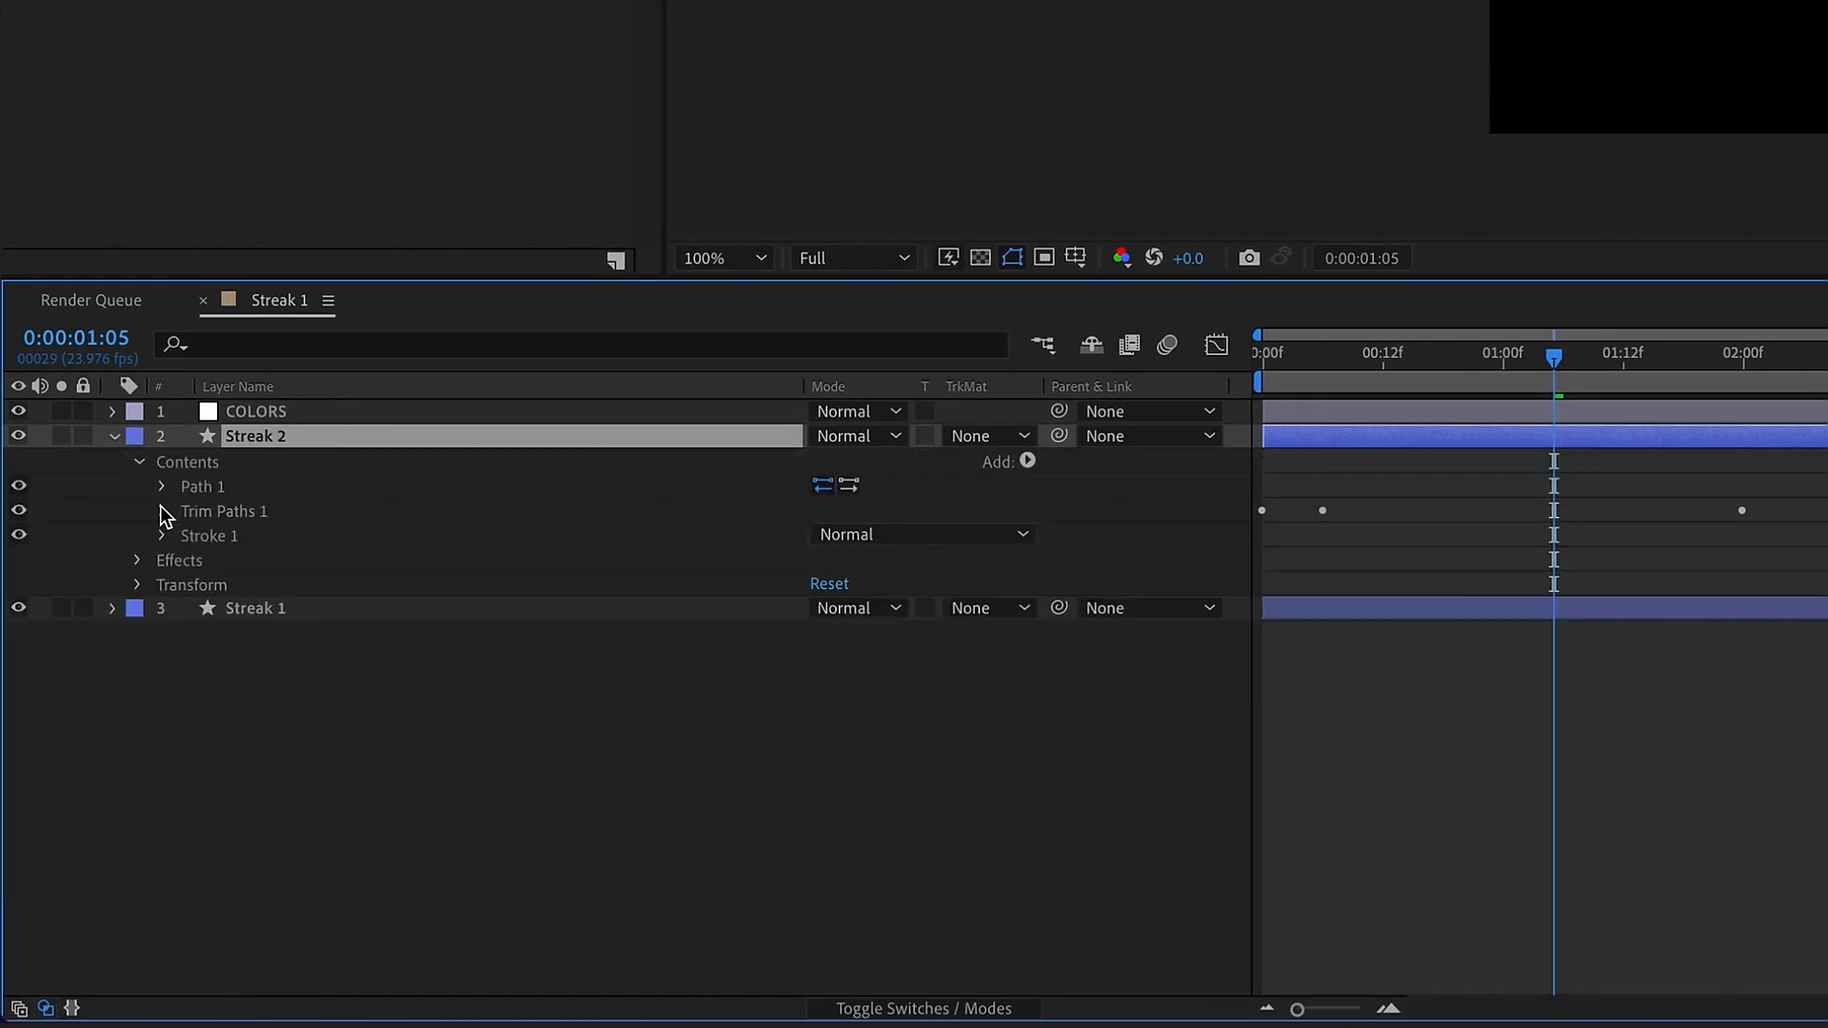
# Link the Path property of Streak 2 to the Path property of Streak 1
pyautogui.click(116, 614)
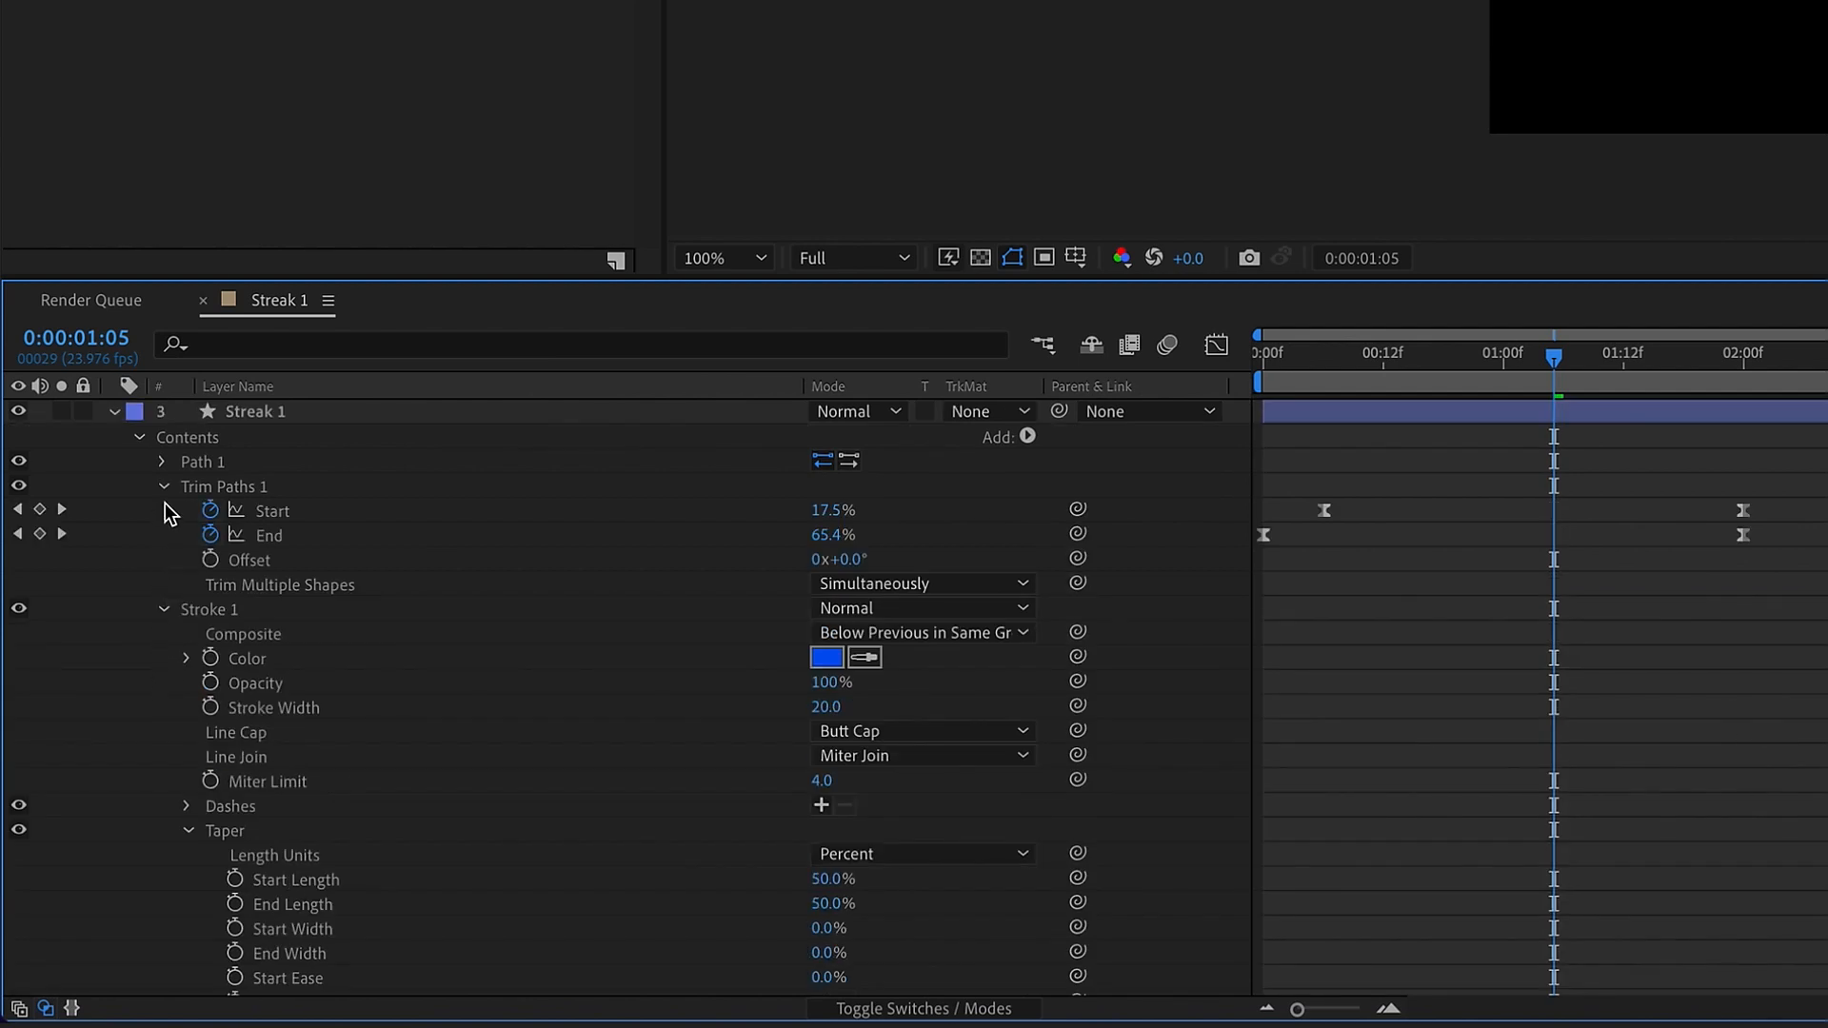
pyautogui.scroll(4, 177, 516)
pyautogui.click(162, 487)
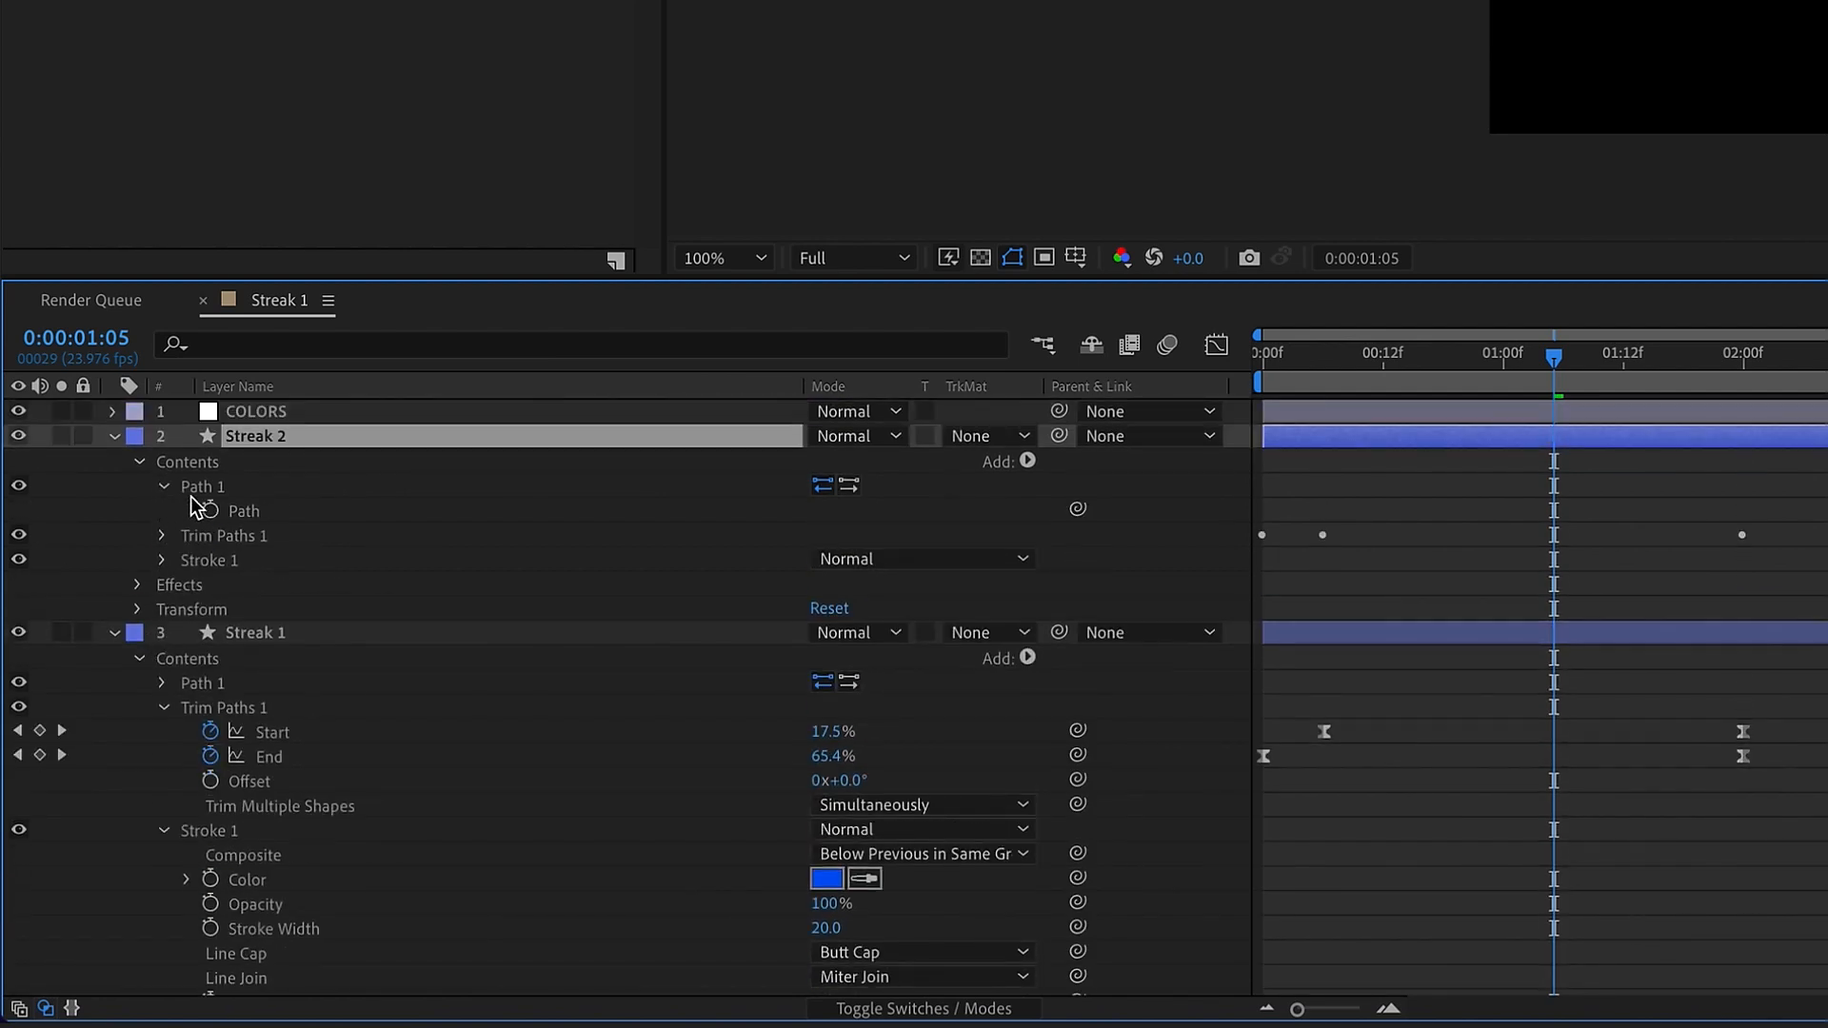
pyautogui.click(163, 684)
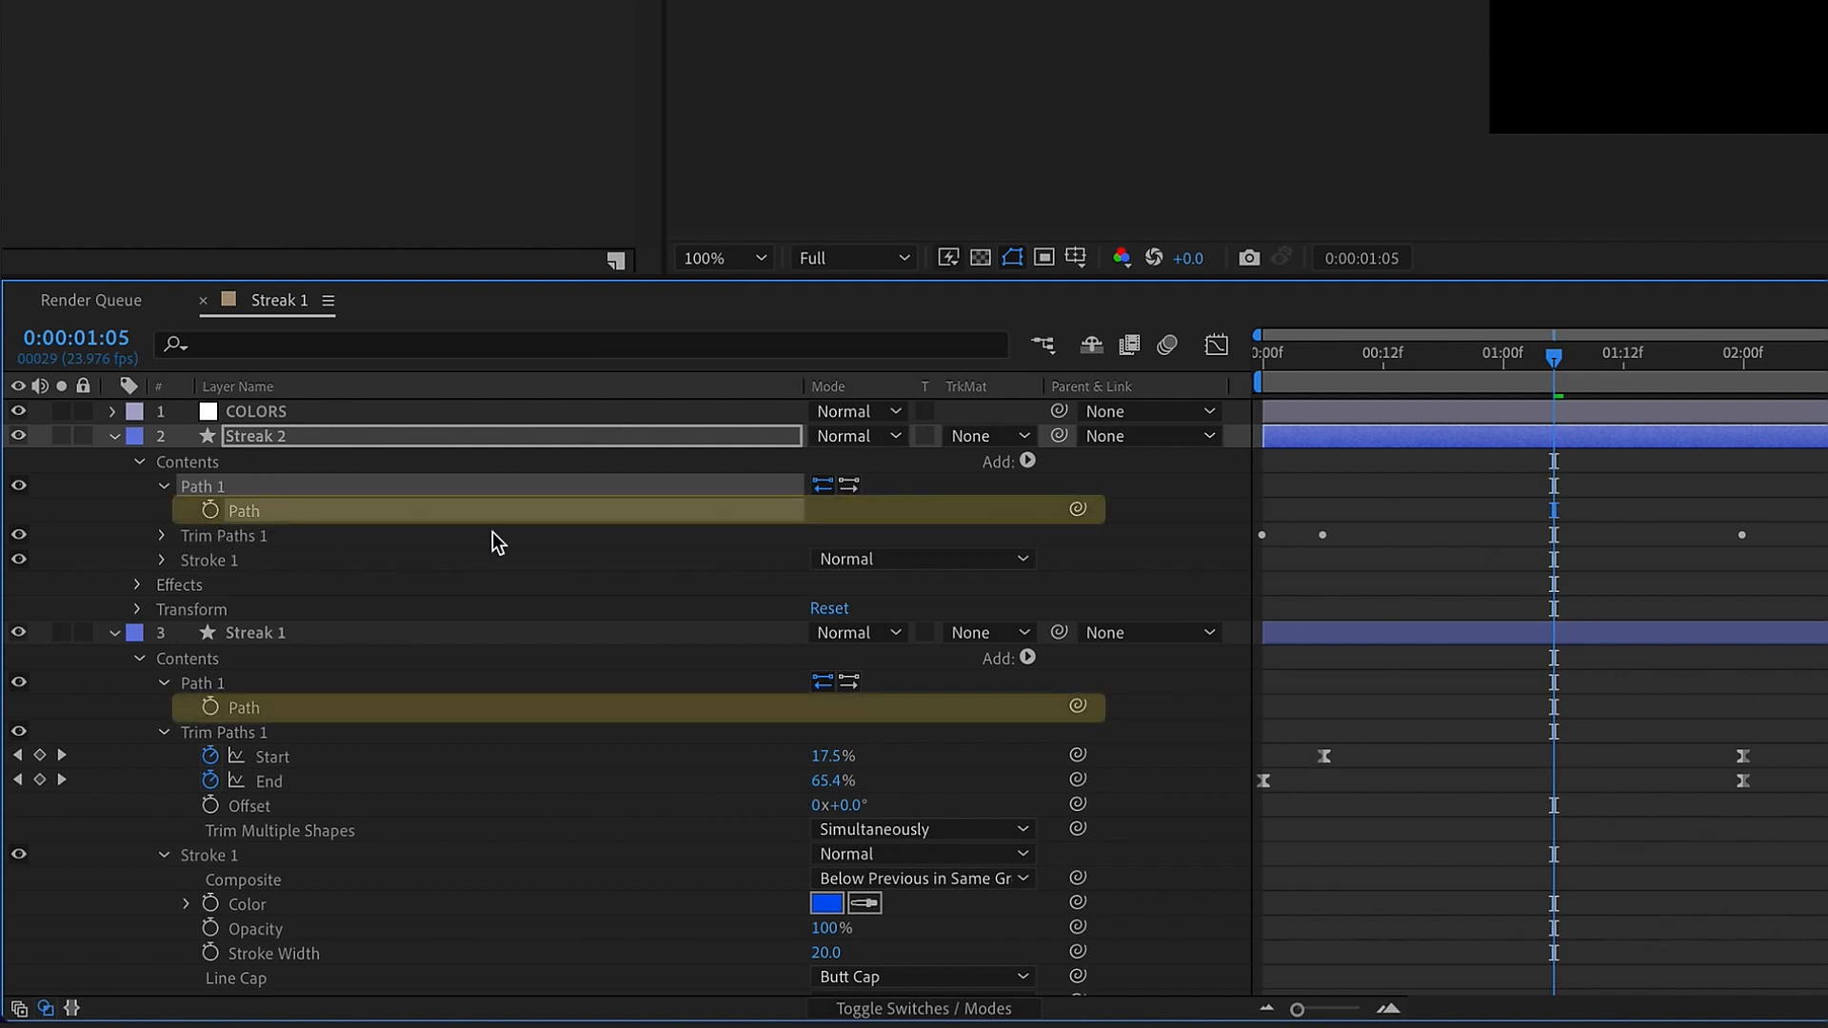
pyautogui.moveTo(1078, 510); pyautogui.dragTo(240, 708)
pyautogui.click(163, 487)
# Remove the Start and End keyframes from Streak 2's Trim Paths and link both properties to Streak 1's Start and End
pyautogui.click(164, 512)
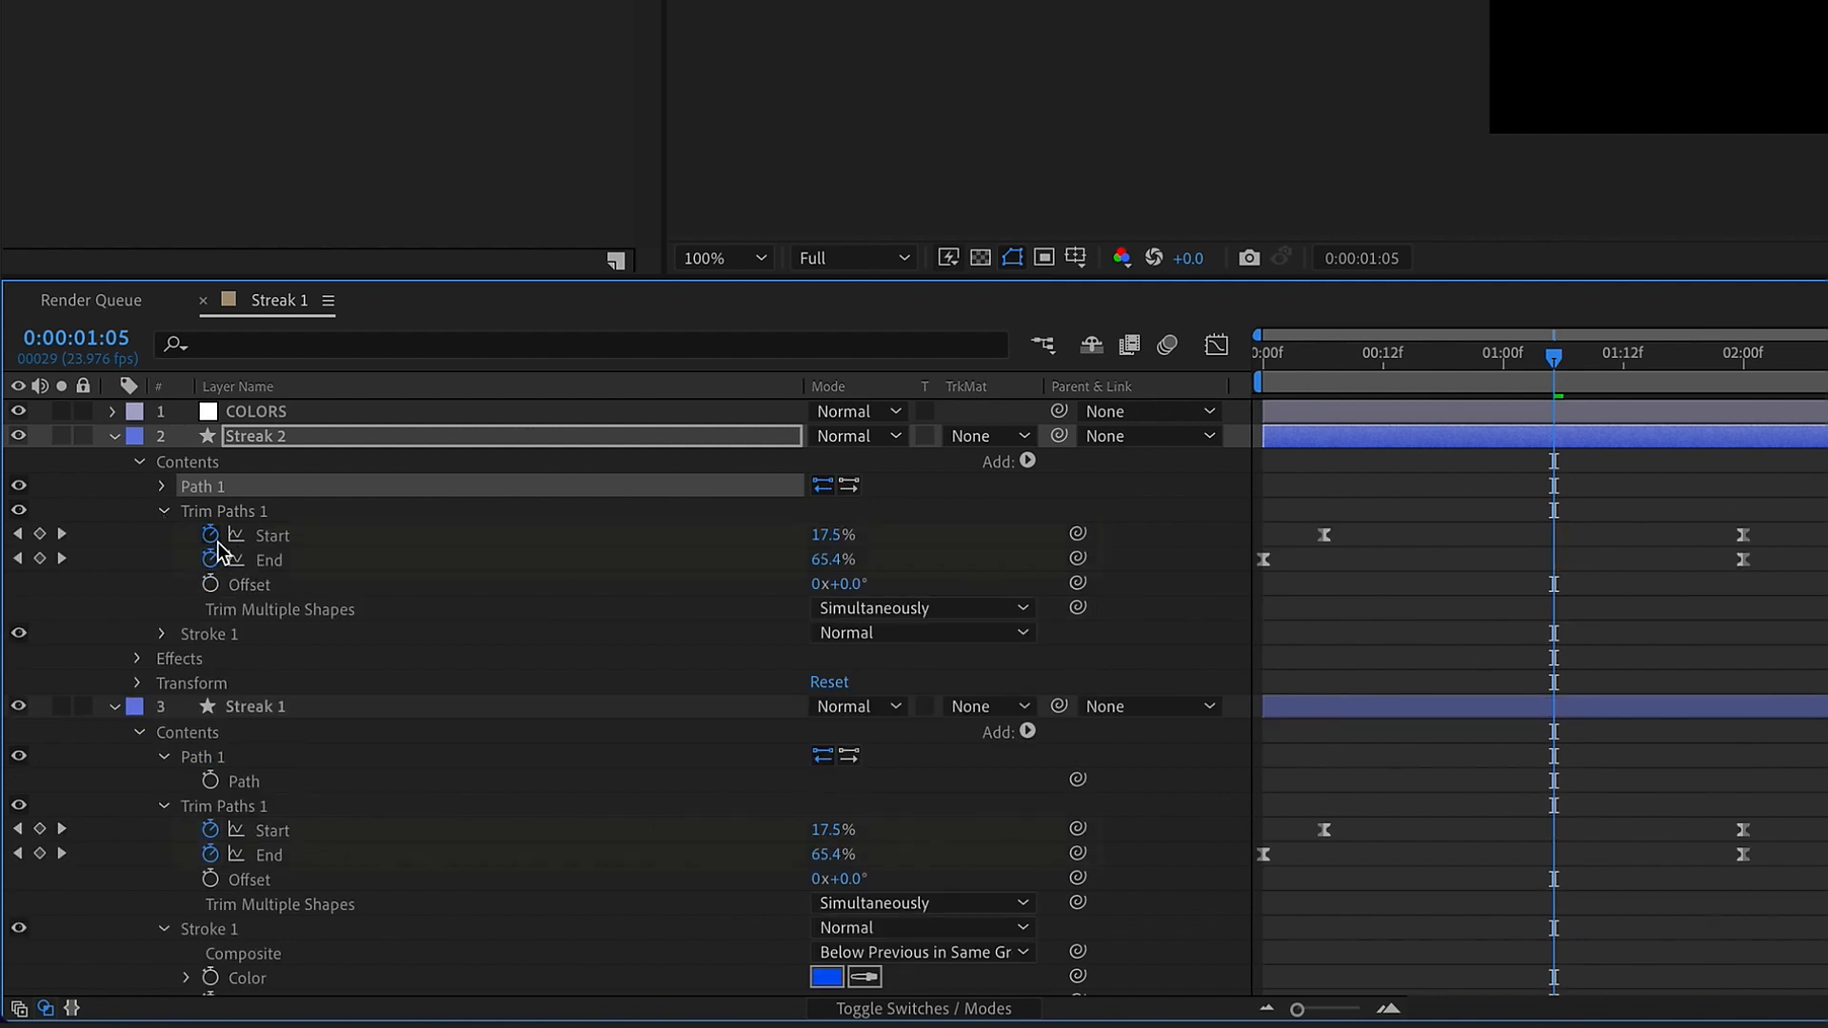
pyautogui.click(212, 536)
pyautogui.click(213, 560)
pyautogui.click(1137, 526)
pyautogui.moveTo(1078, 534)
pyautogui.mouseDown()
pyautogui.moveTo(522, 715)
pyautogui.moveTo(324, 830)
pyautogui.mouseUp()
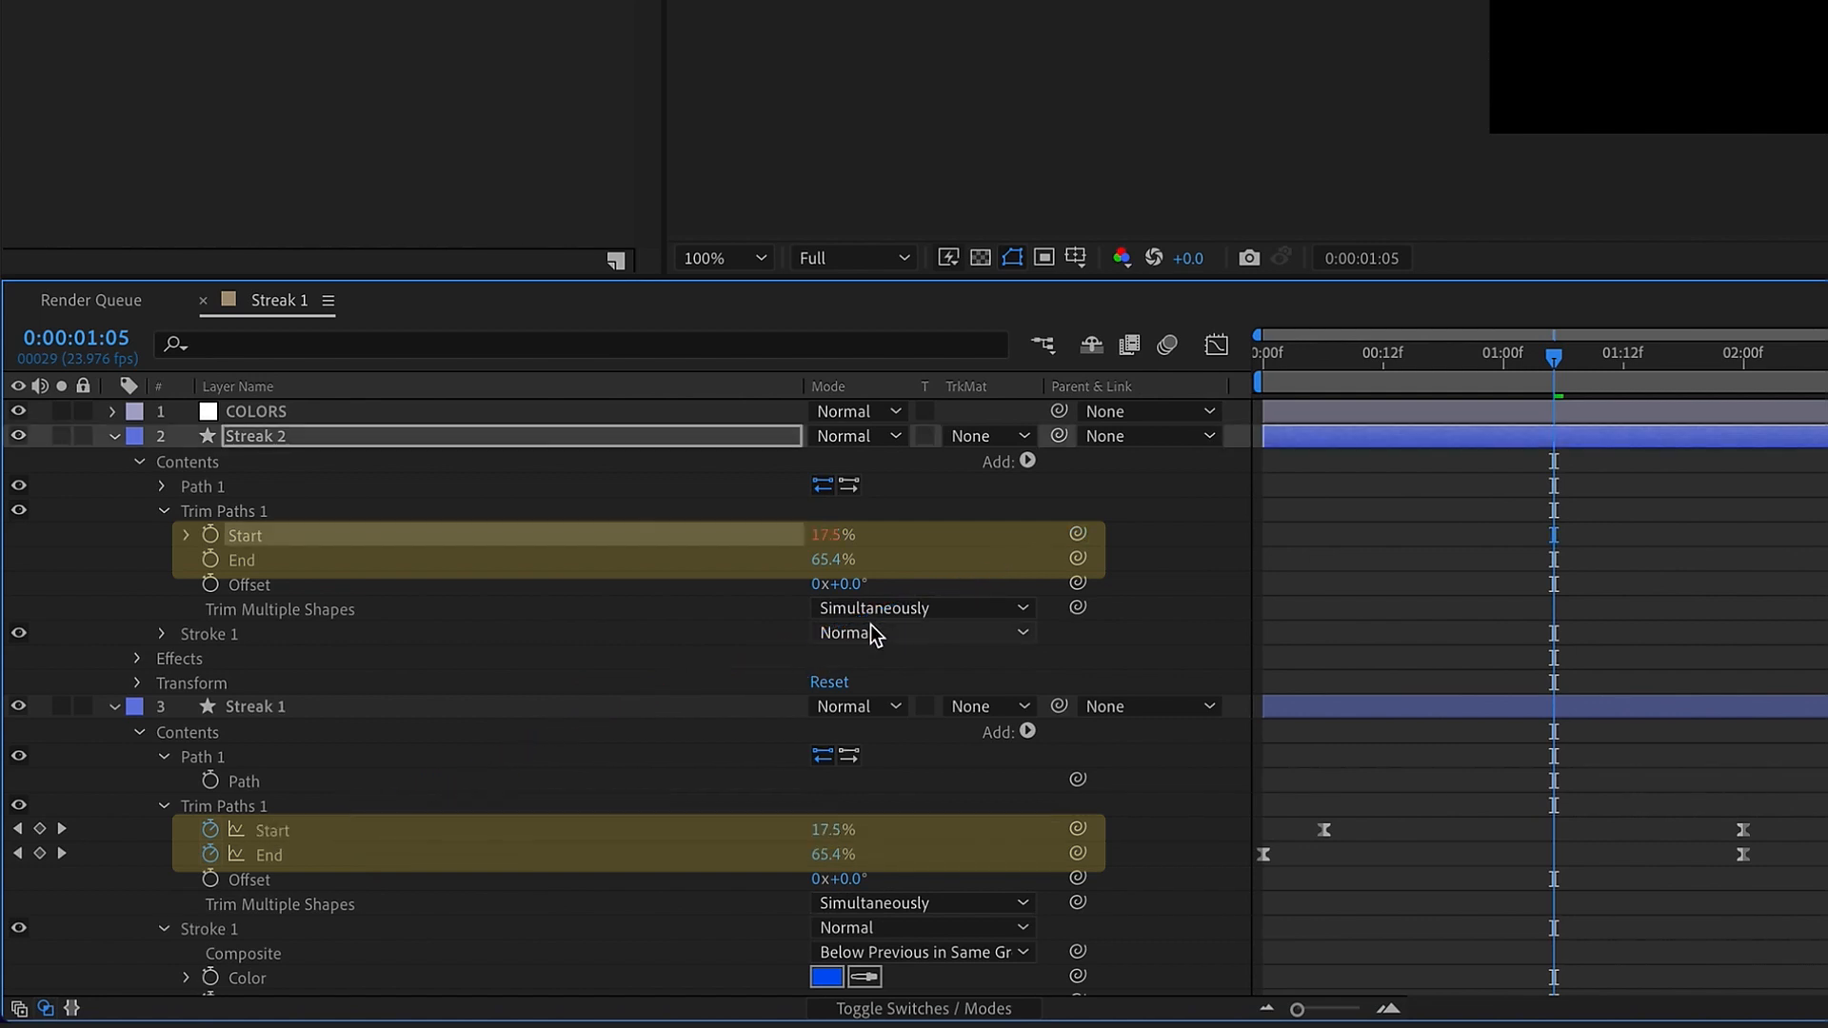
pyautogui.moveTo(1078, 560); pyautogui.dragTo(346, 853)
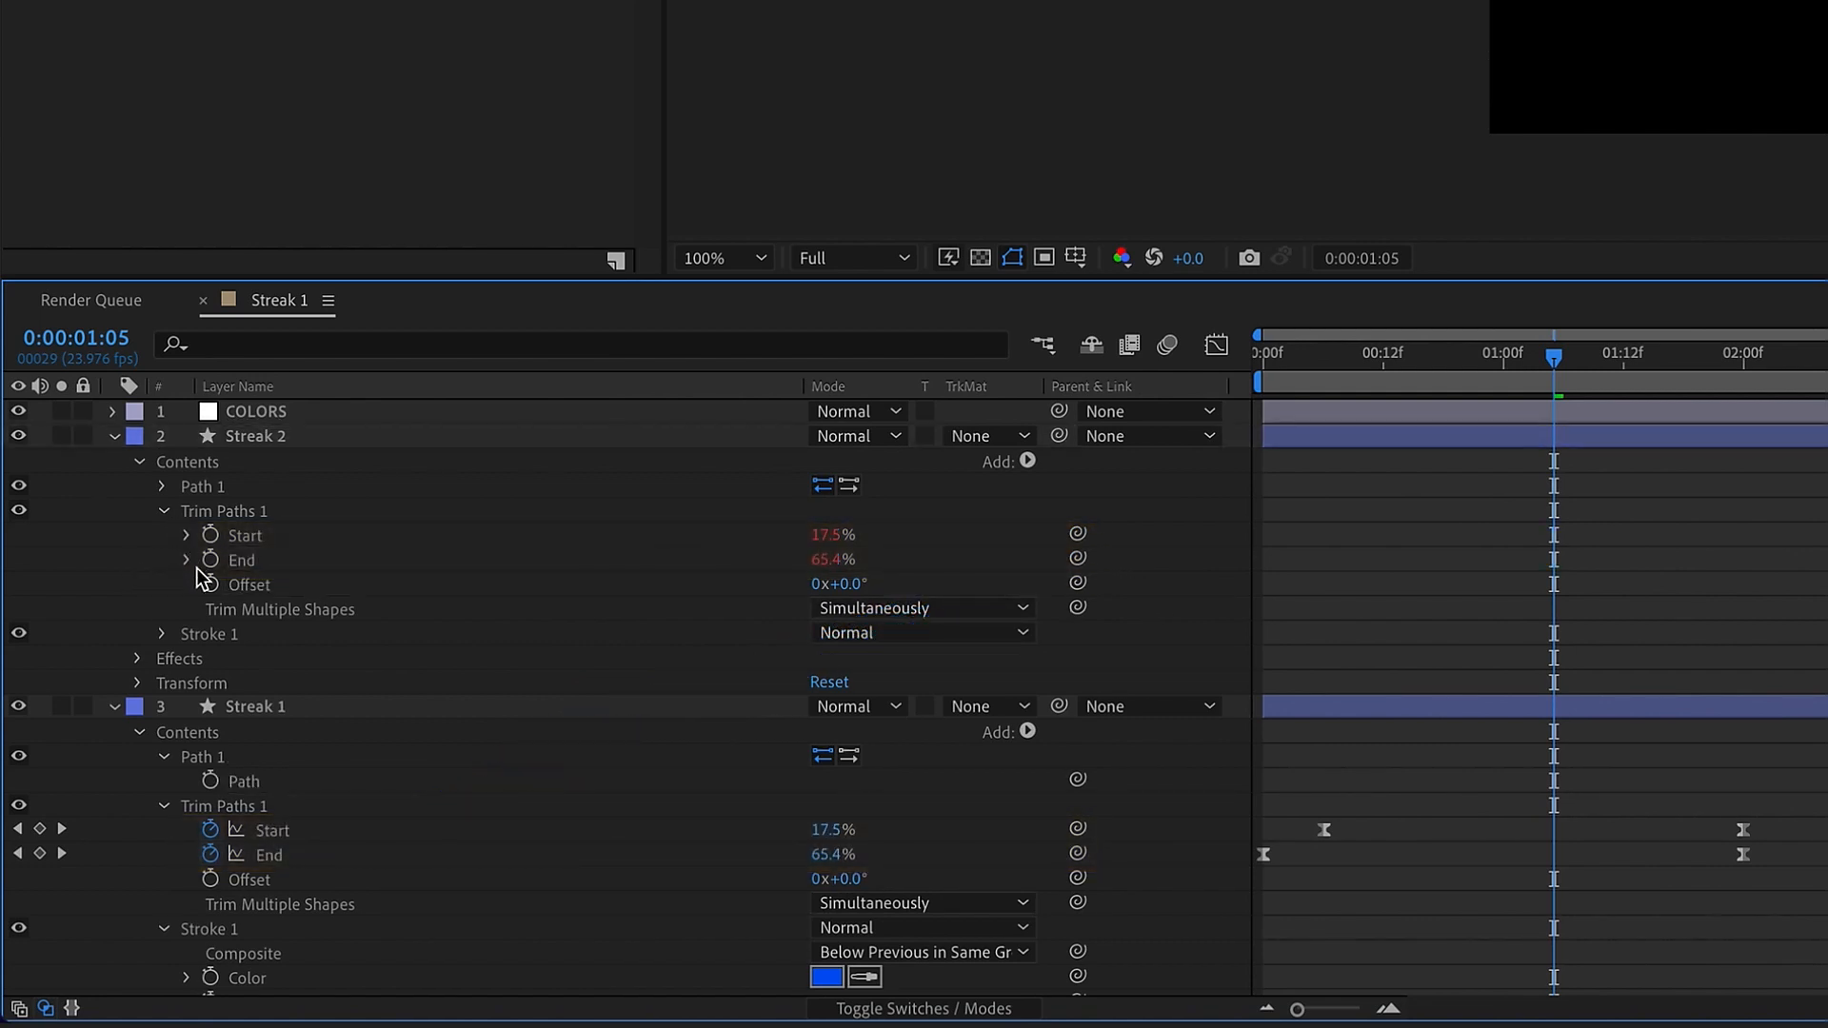
pyautogui.click(164, 512)
# Link Streak 2's Stroke Width to Streak 1's Stroke Width
pyautogui.click(163, 535)
pyautogui.scroll(-4, 355, 746)
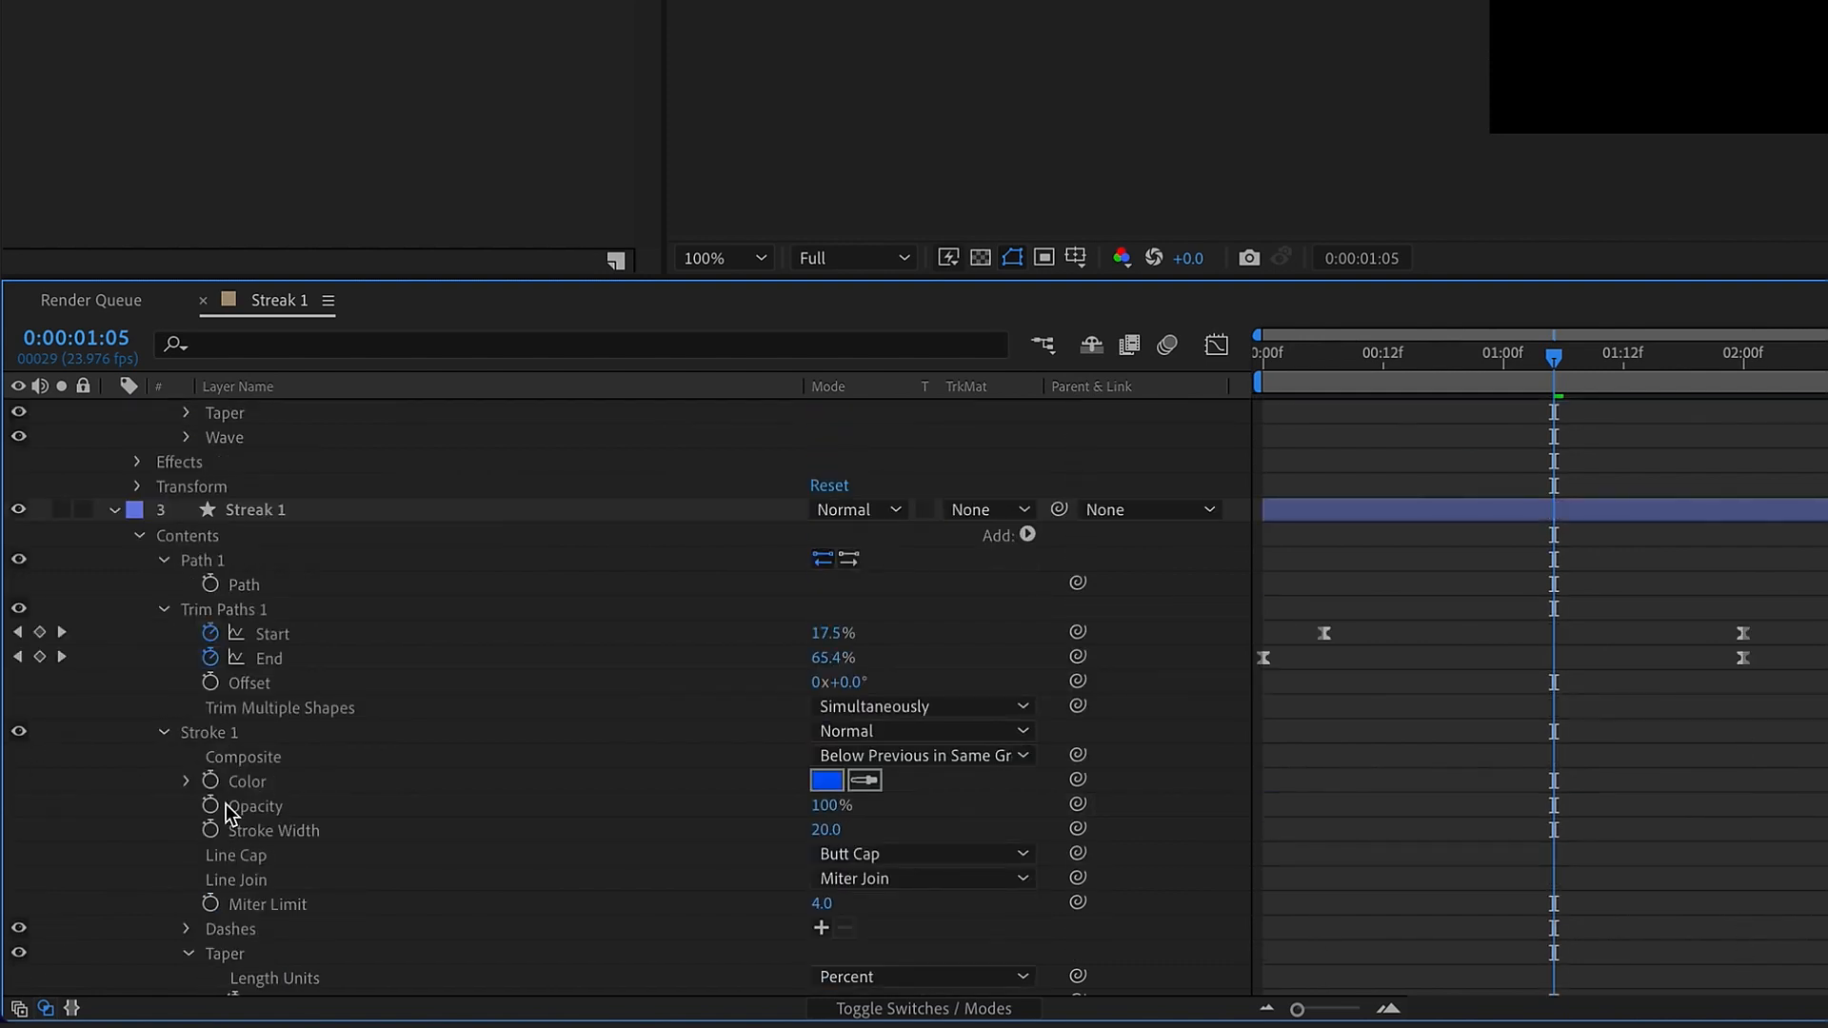
pyautogui.click(162, 562)
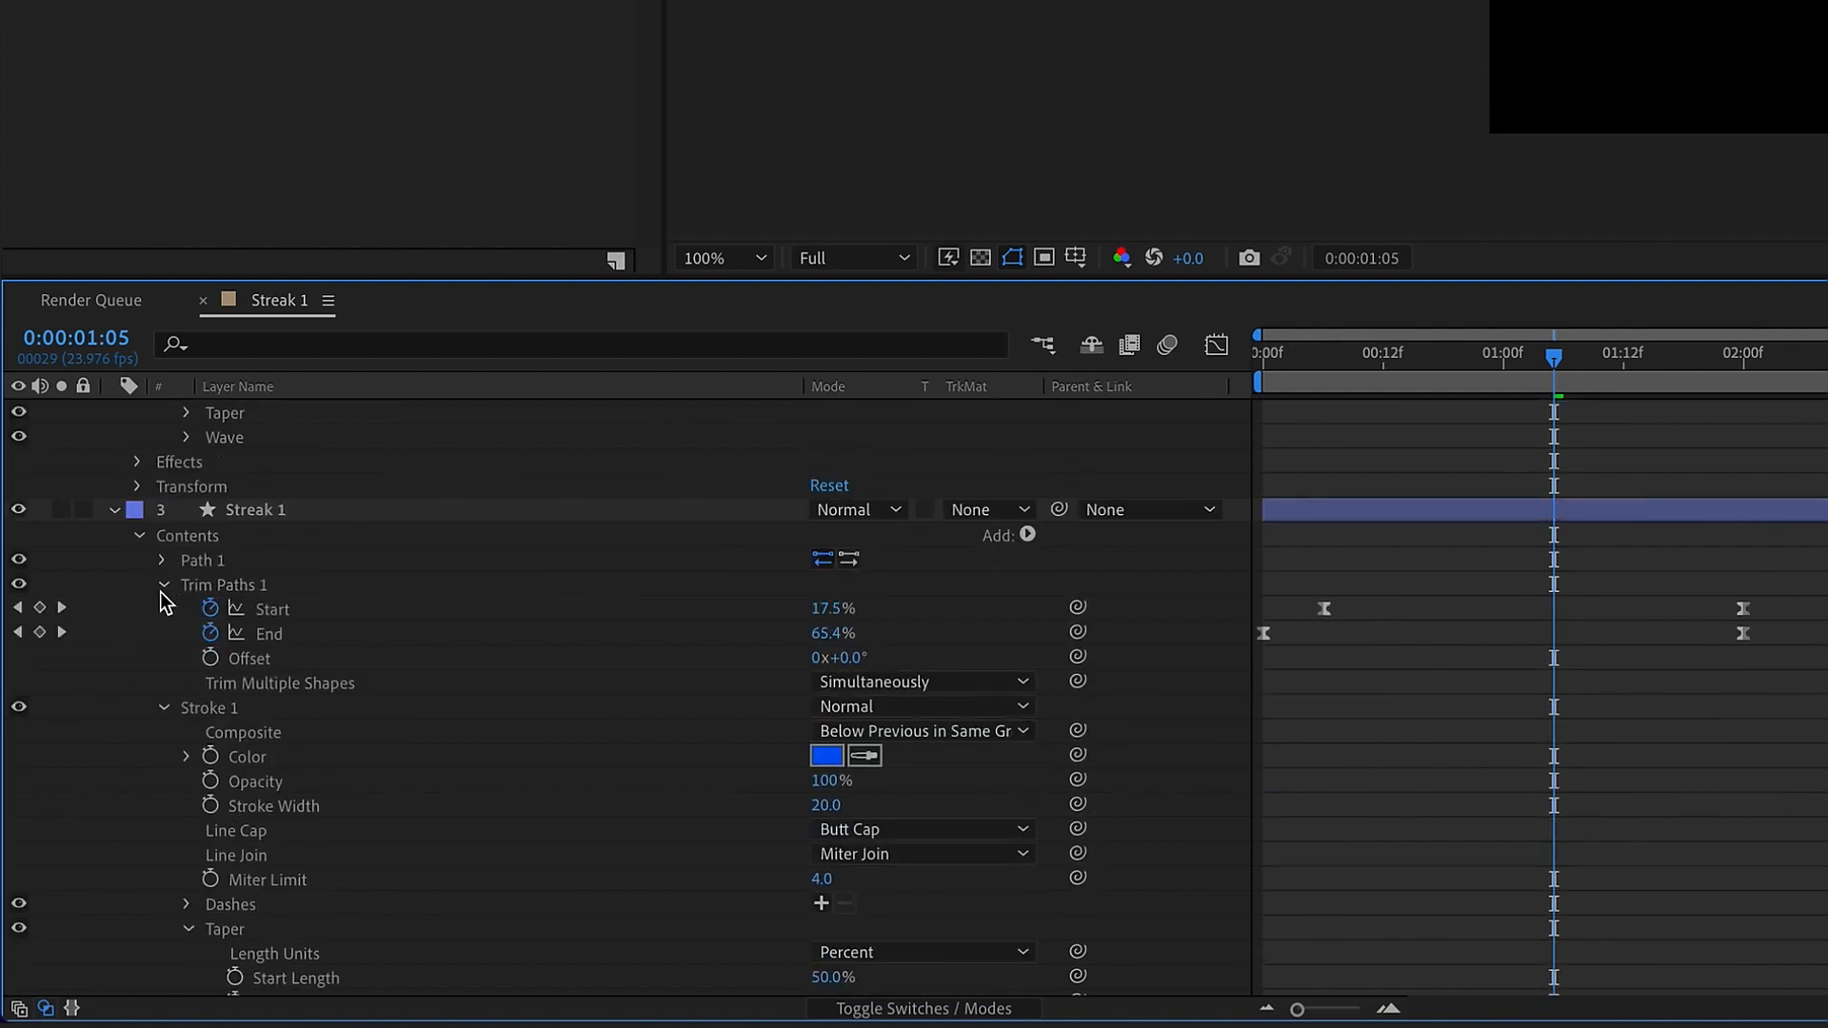
pyautogui.click(163, 584)
pyautogui.scroll(2, 267, 721)
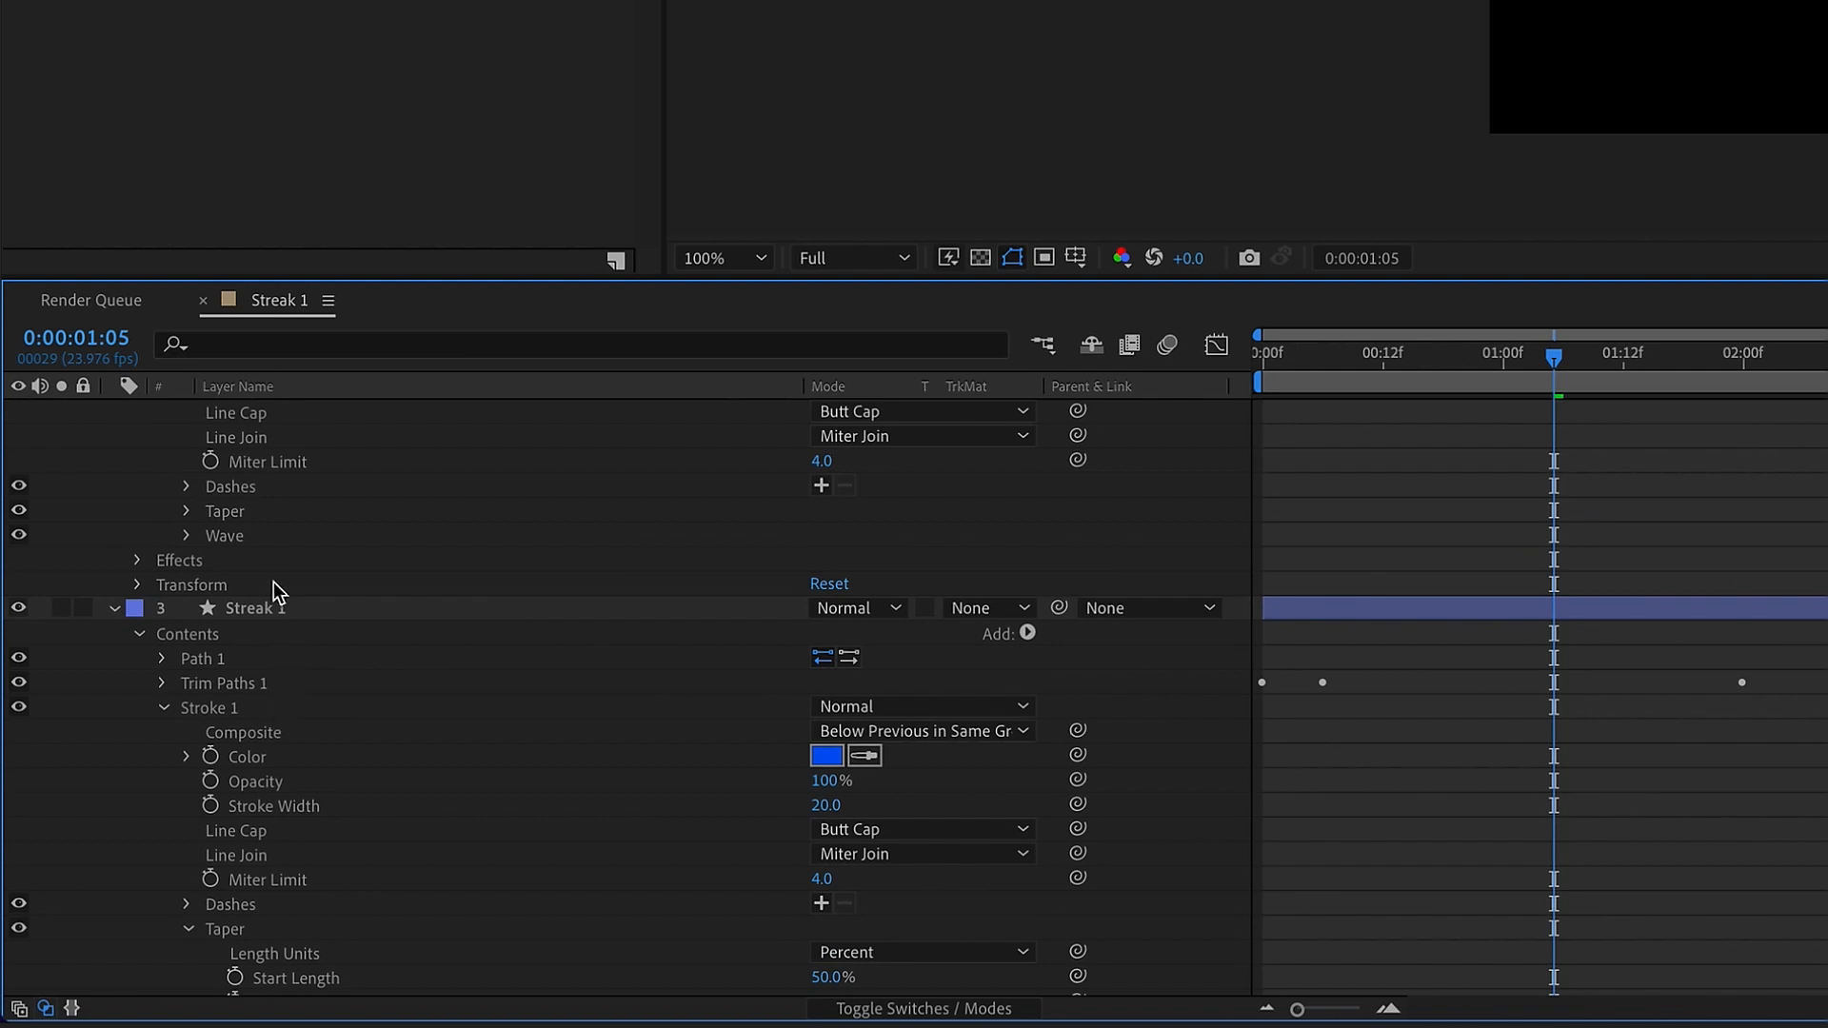
pyautogui.scroll(1, 354, 762)
pyautogui.moveTo(466, 277); pyautogui.dragTo(481, 0)
pyautogui.scroll(3, 247, 482)
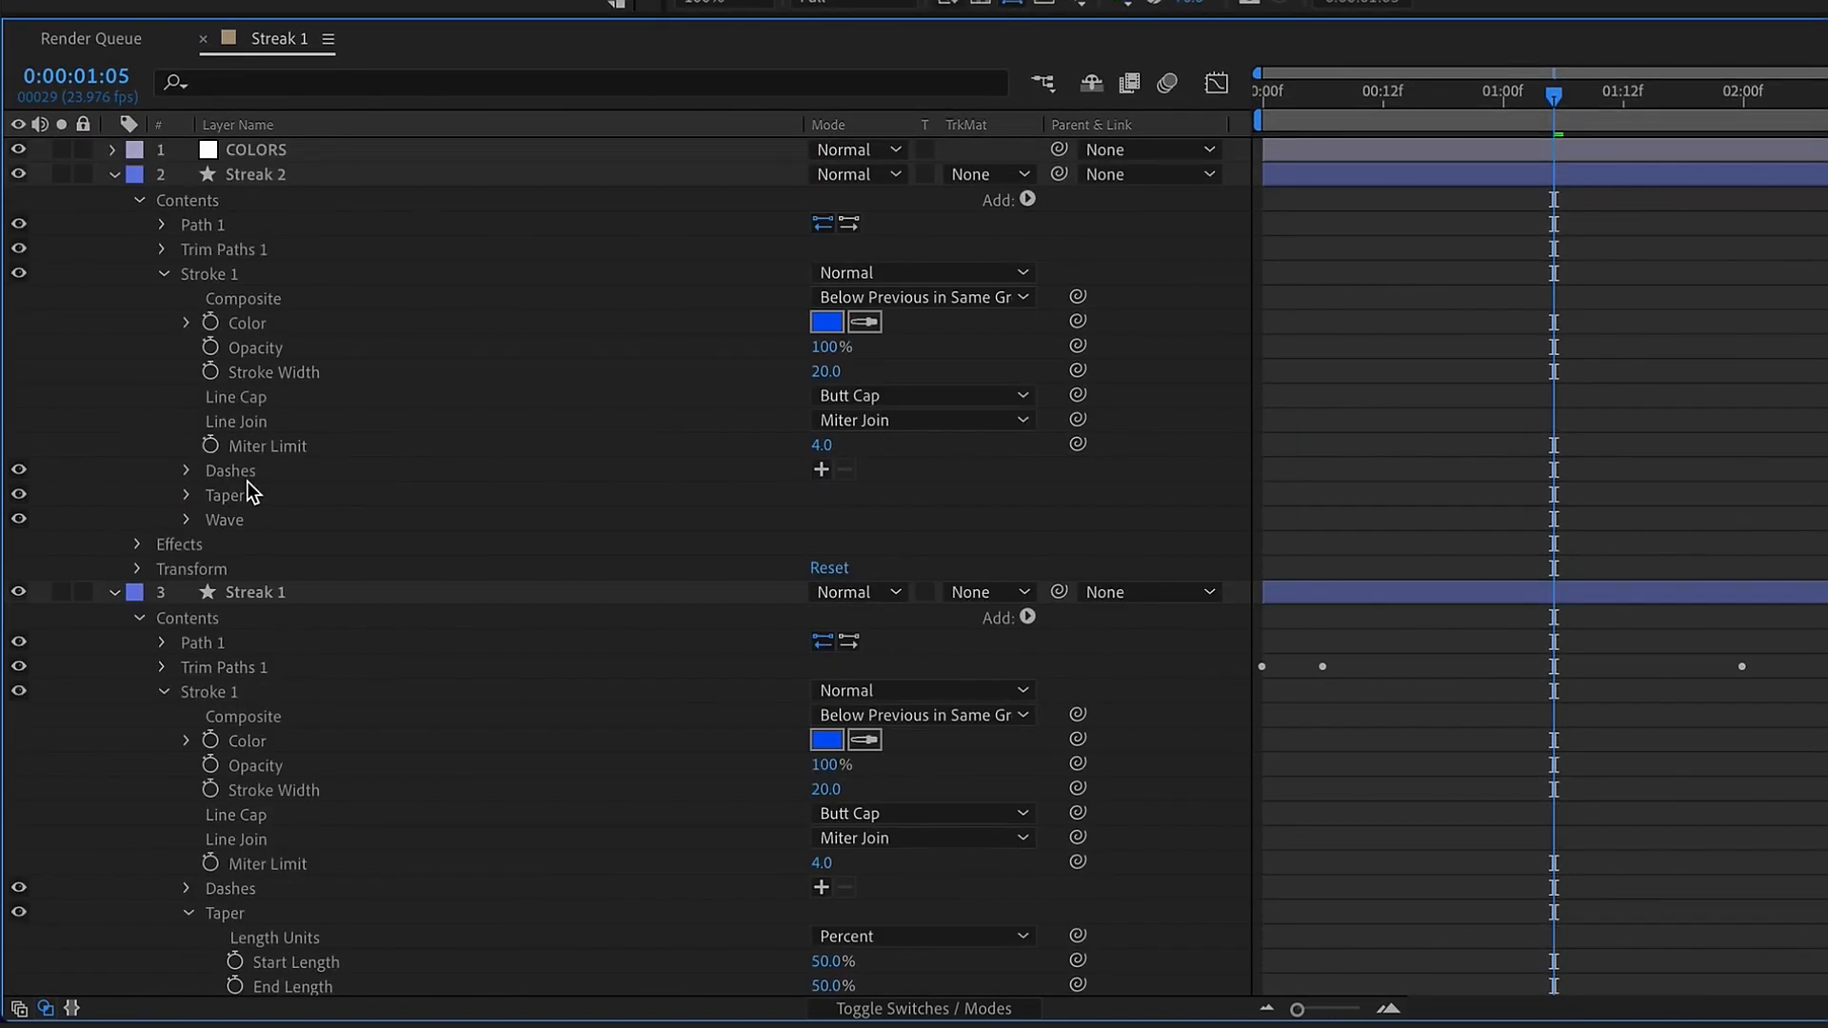
pyautogui.click(295, 373)
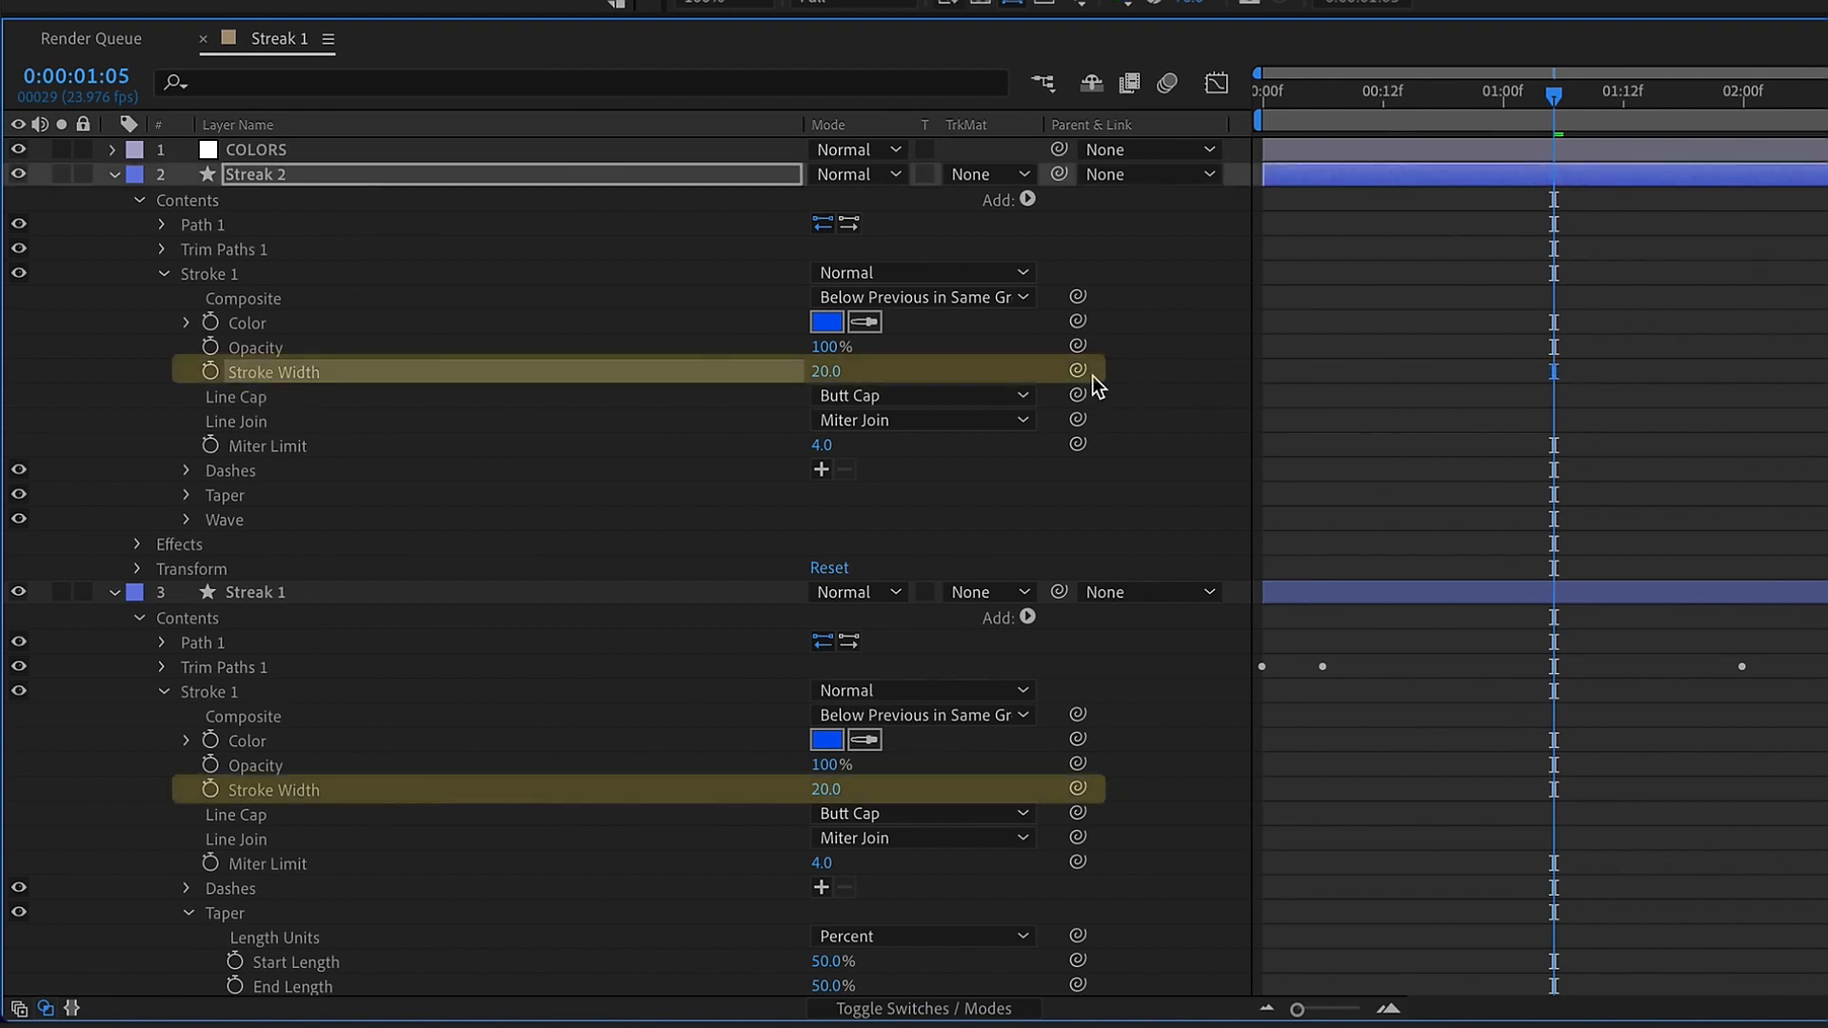
pyautogui.moveTo(1077, 370); pyautogui.dragTo(295, 789)
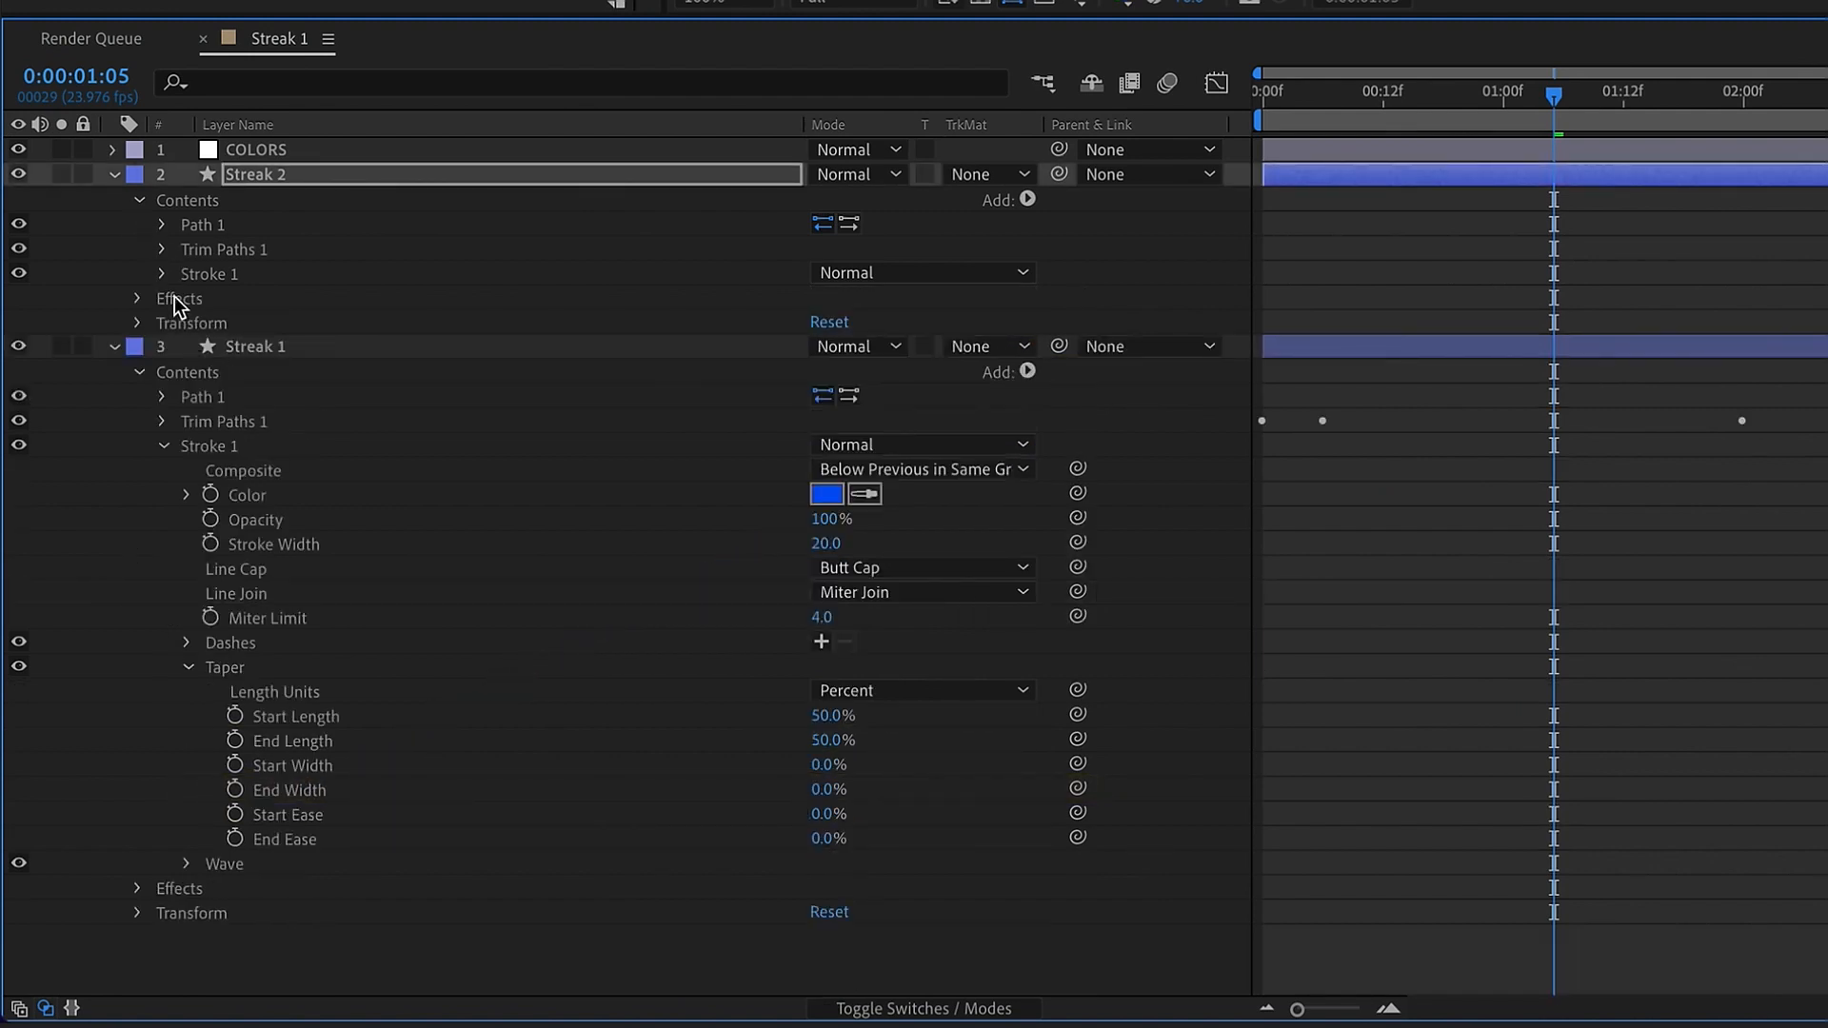
# Link Streak 2's Taper lengths, widths and eases to the matching Taper properties of Streak 1
pyautogui.click(159, 277)
pyautogui.click(187, 495)
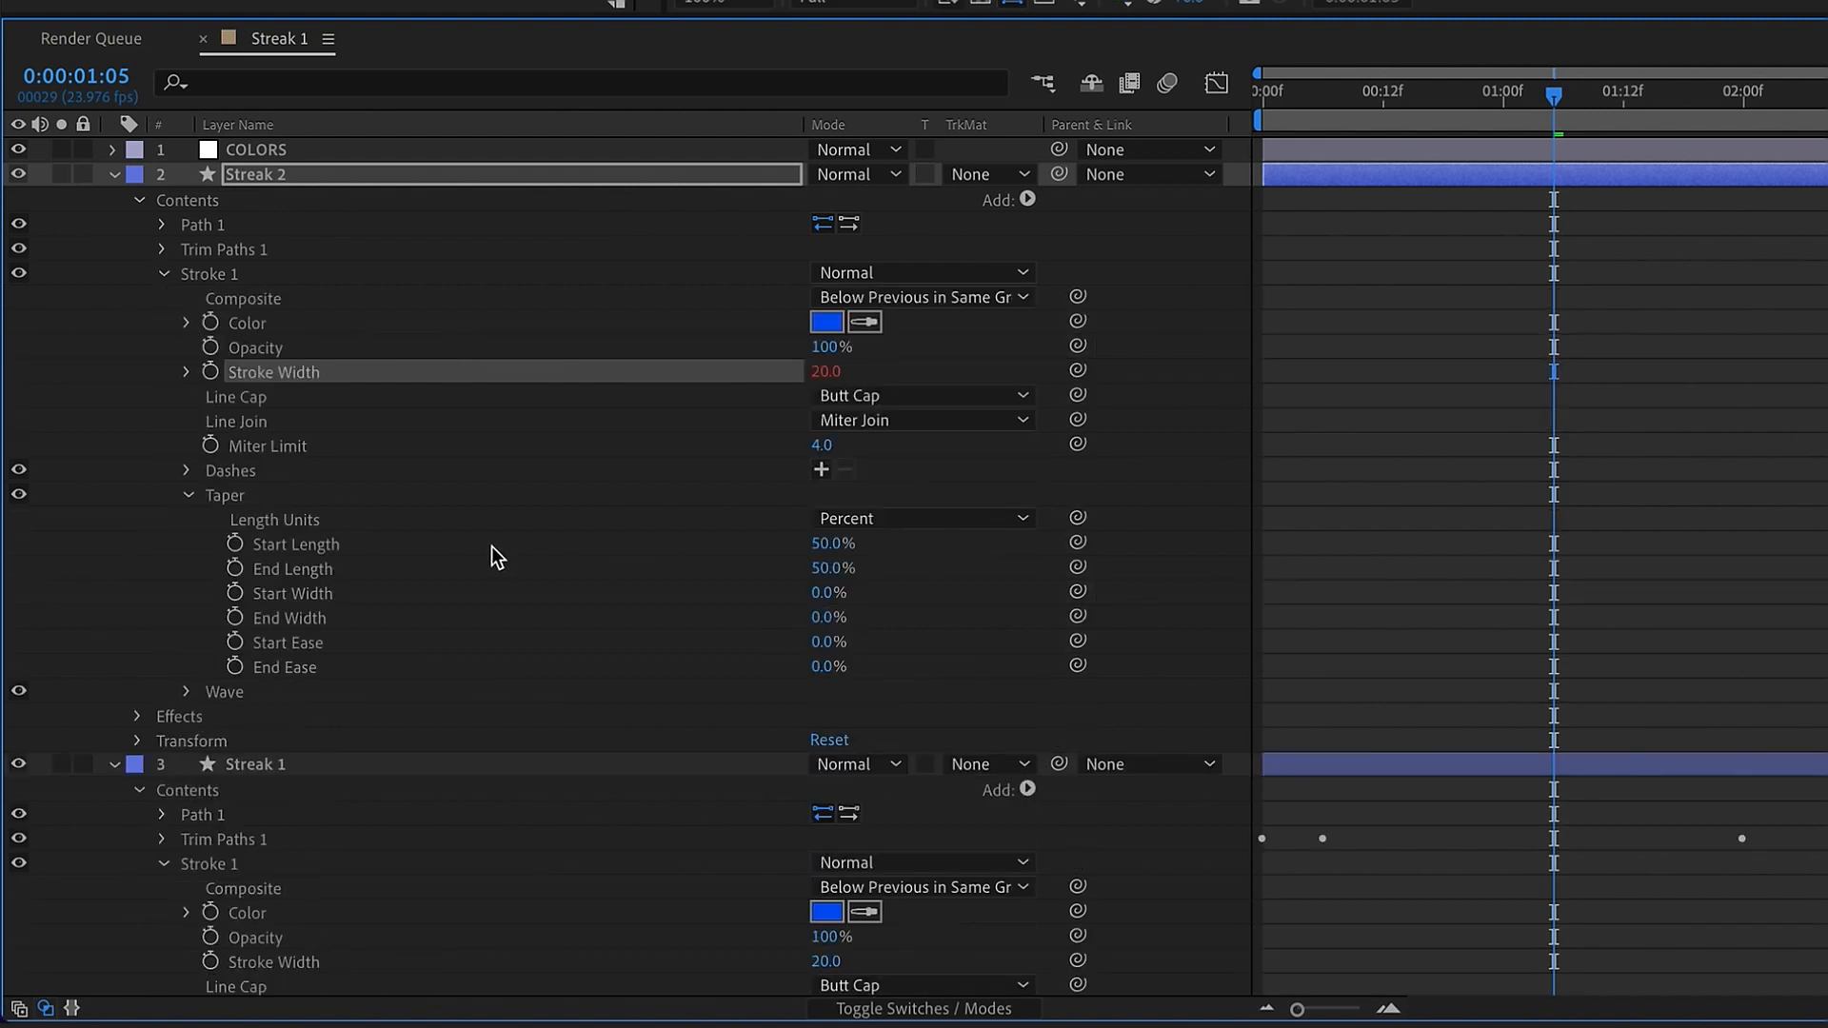
pyautogui.scroll(-5, 491, 547)
pyautogui.moveTo(1077, 248)
pyautogui.mouseDown()
pyautogui.moveTo(412, 817)
pyautogui.moveTo(245, 848)
pyautogui.moveTo(285, 864)
pyautogui.mouseUp()
pyautogui.moveTo(1077, 297)
pyautogui.mouseDown()
pyautogui.moveTo(292, 888)
pyautogui.moveTo(359, 912)
pyautogui.mouseUp()
pyautogui.moveTo(1077, 346)
pyautogui.mouseDown()
pyautogui.moveTo(360, 933)
pyautogui.moveTo(377, 910)
pyautogui.moveTo(290, 962)
pyautogui.mouseUp()
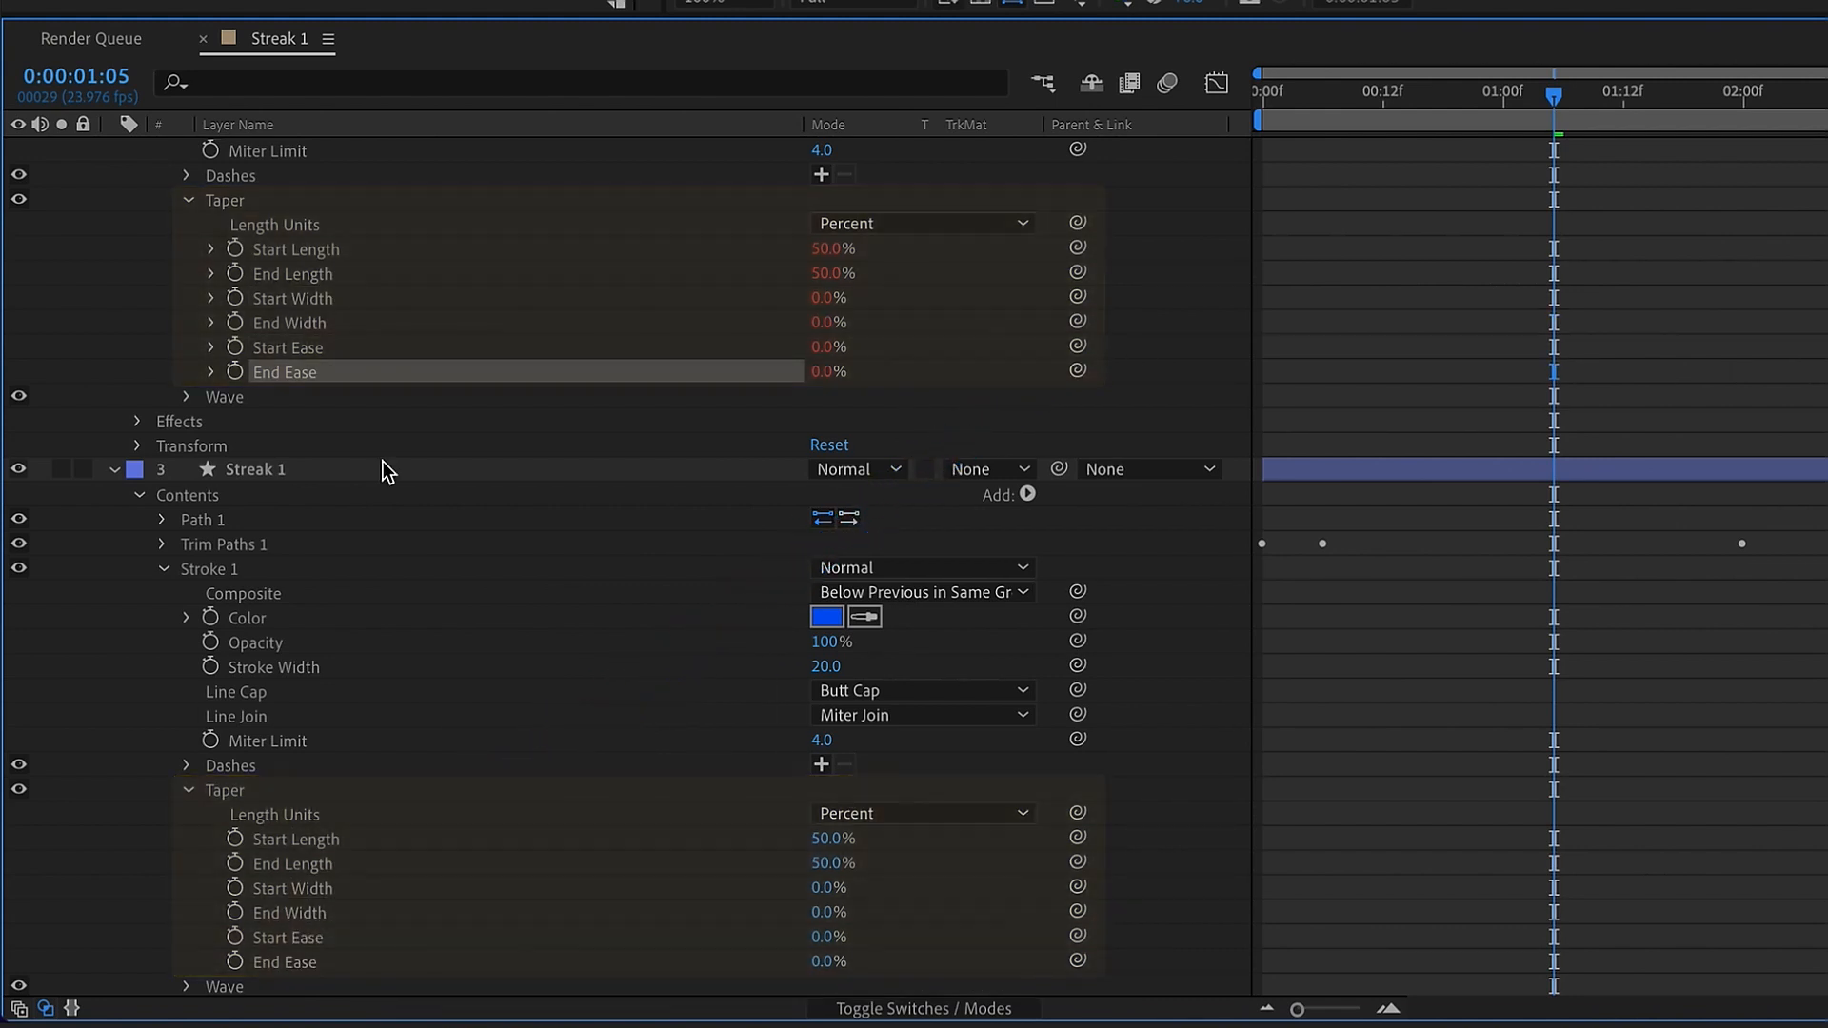
# Link Streak 2's stroke color to the color 2 control on the COLORS layer, and collapse the layer's properties
pyautogui.scroll(5, 416, 636)
pyautogui.click(301, 175)
pyautogui.click(286, 811)
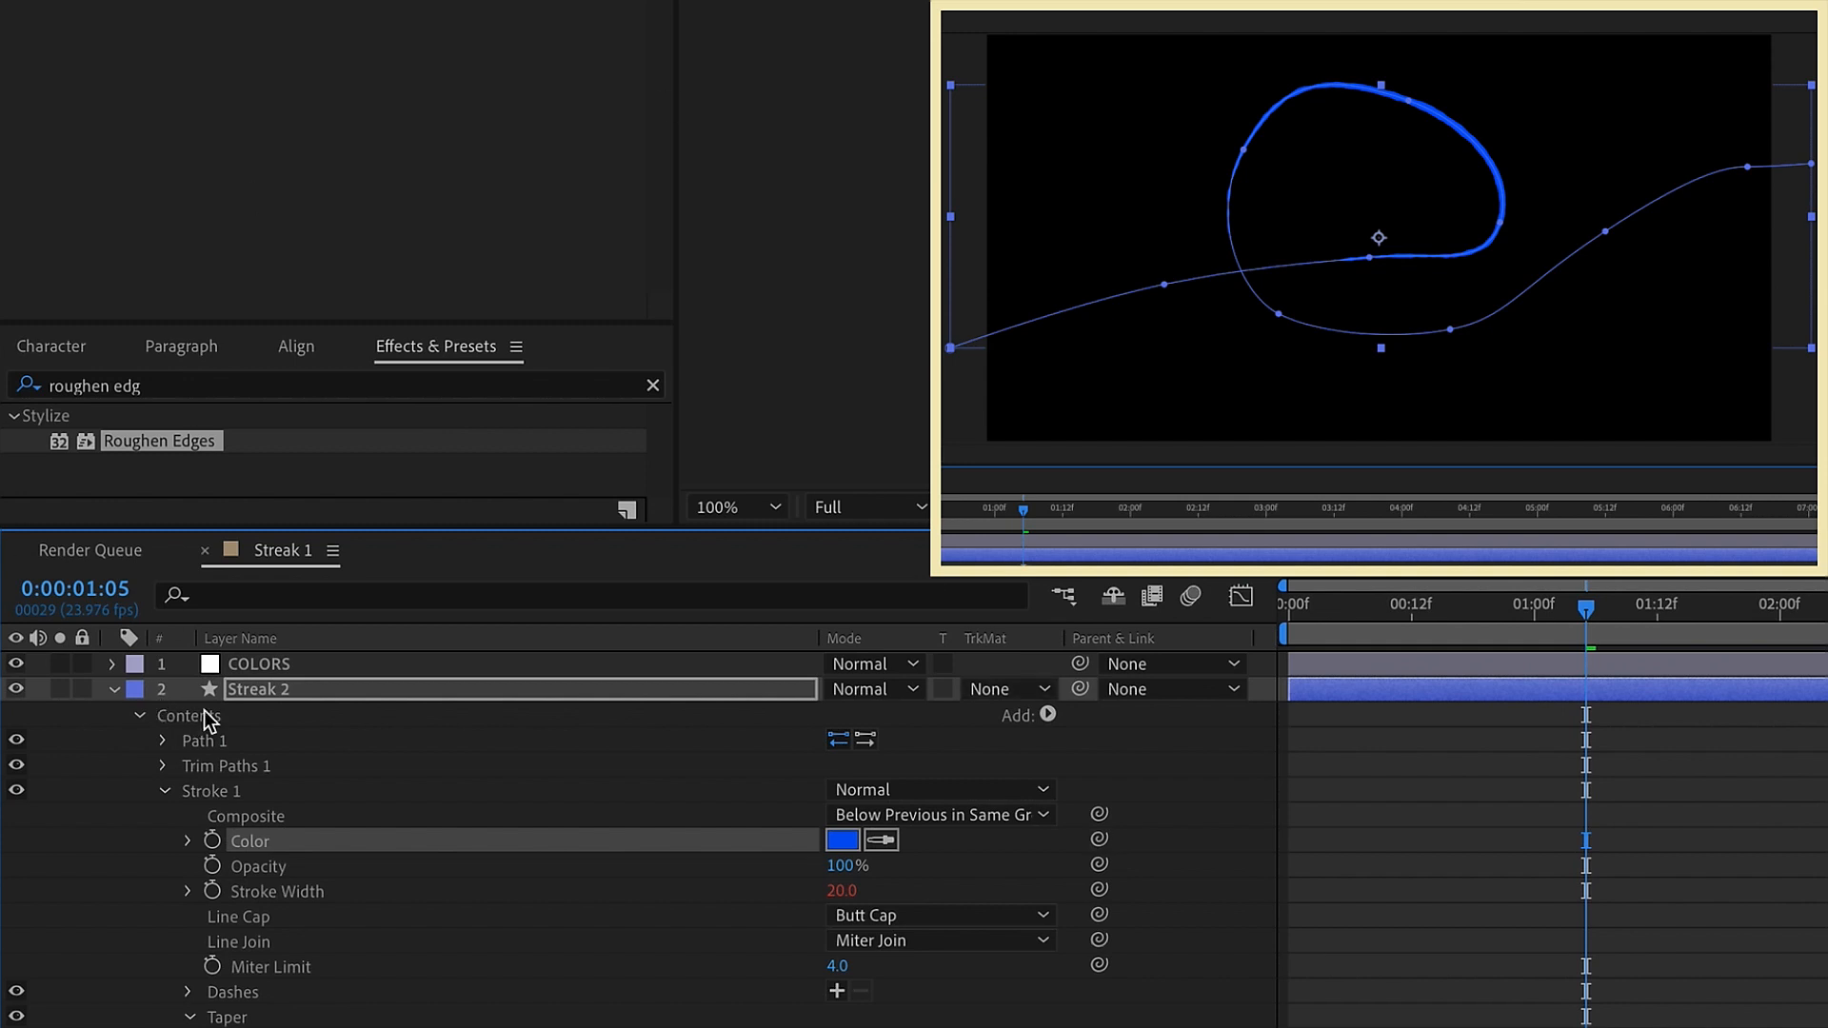
pyautogui.click(245, 664)
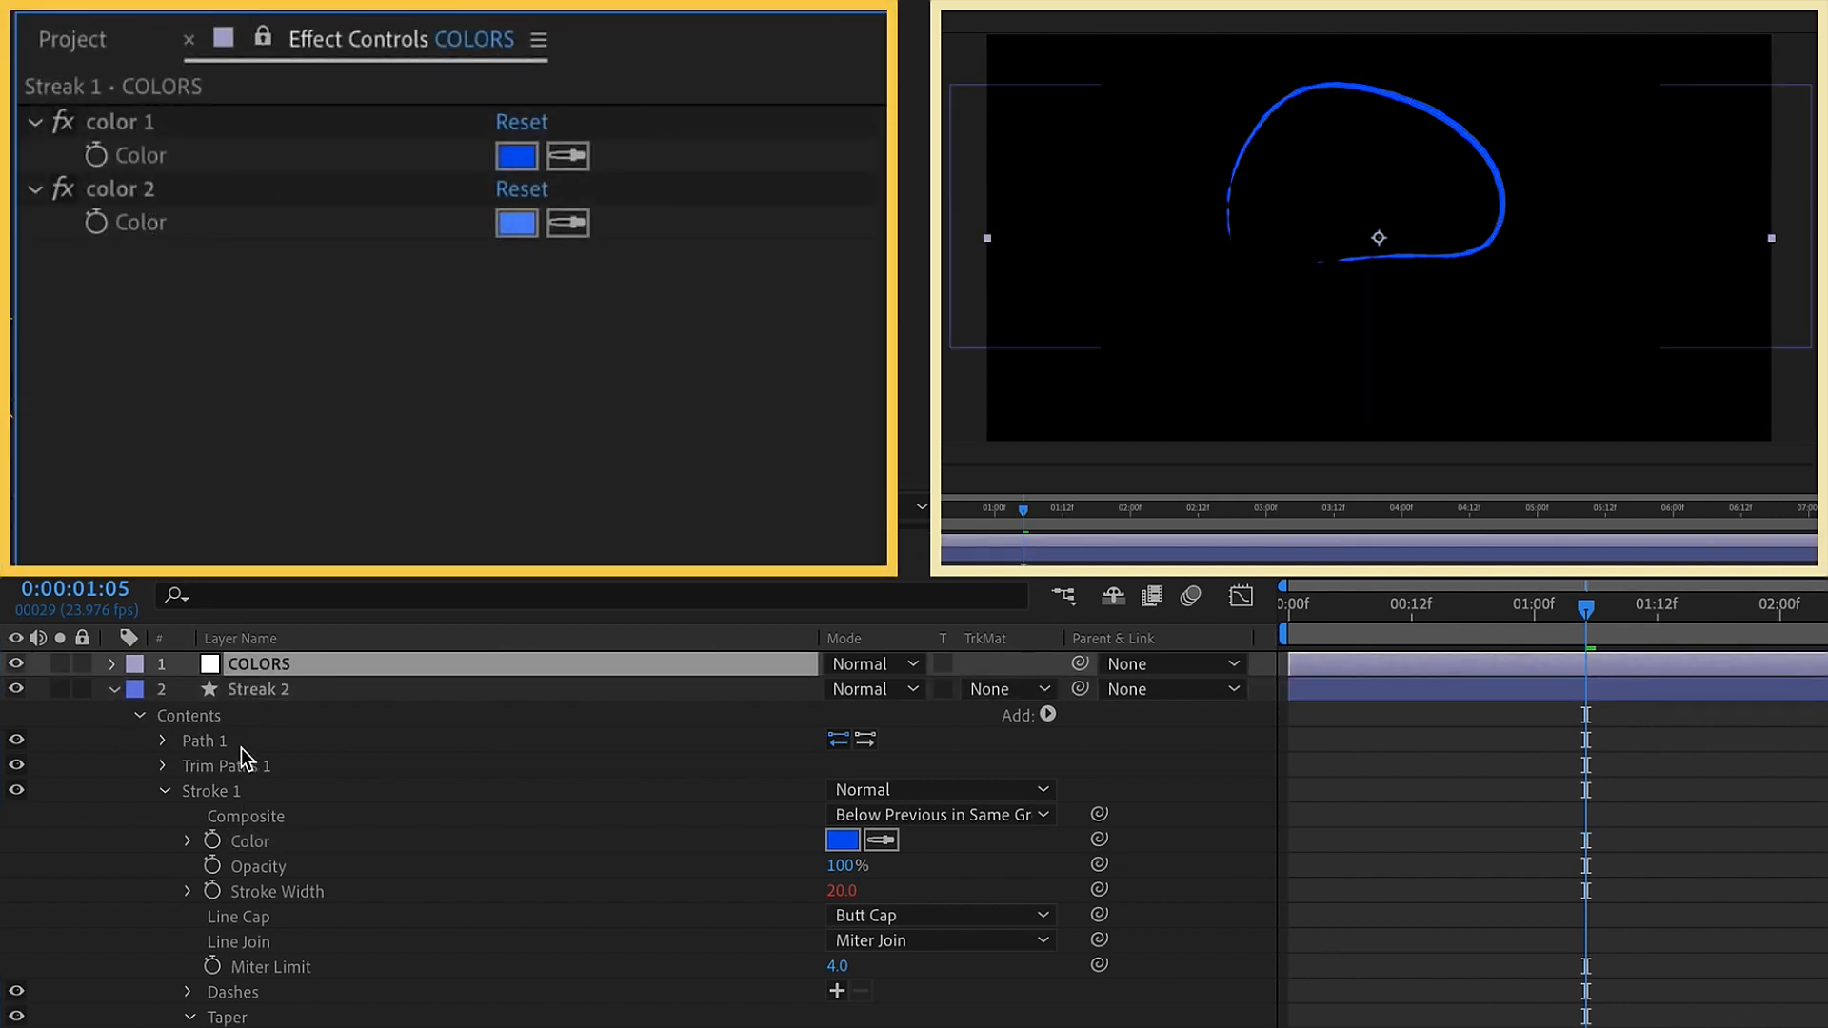
pyautogui.click(256, 693)
pyautogui.moveTo(1099, 839)
pyautogui.mouseDown()
pyautogui.moveTo(135, 429)
pyautogui.moveTo(146, 234)
pyautogui.mouseUp()
pyautogui.click(114, 688)
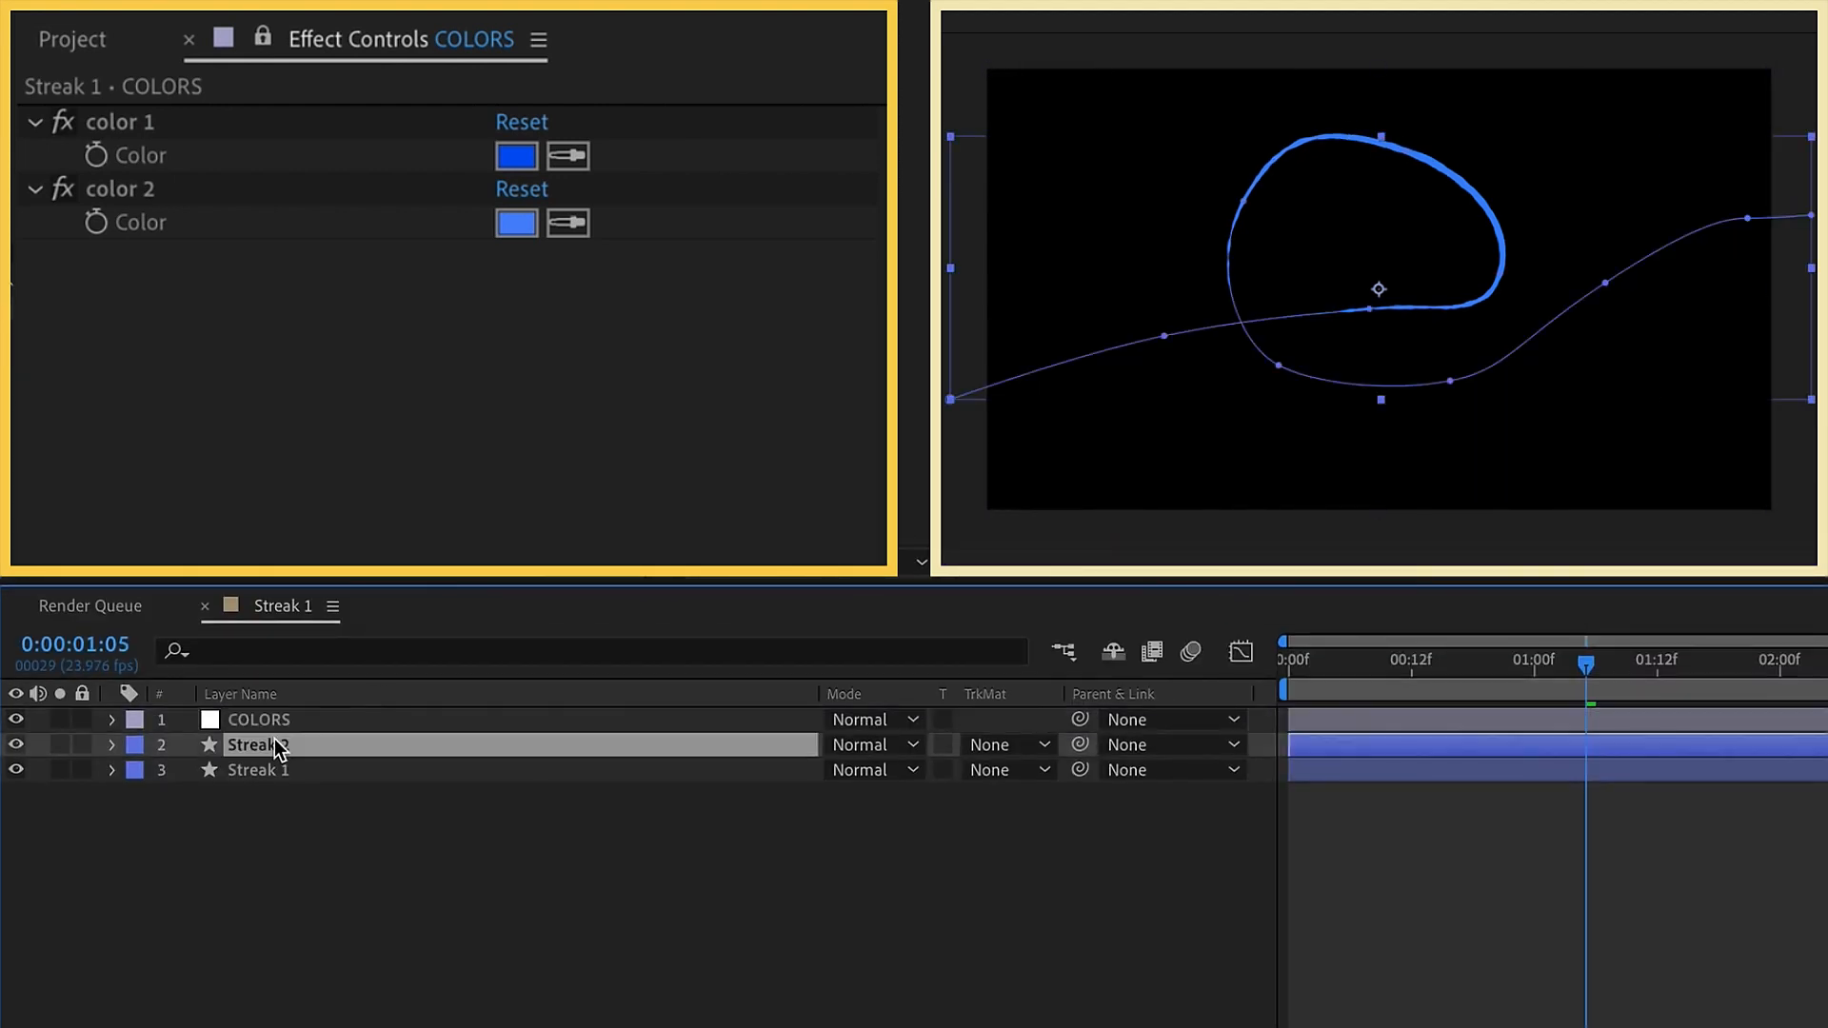
# Duplicate the Streak 2 layer and rename the copy "matte"
pyautogui.hotkey('ctrl', 'd')
pyautogui.press('Return')
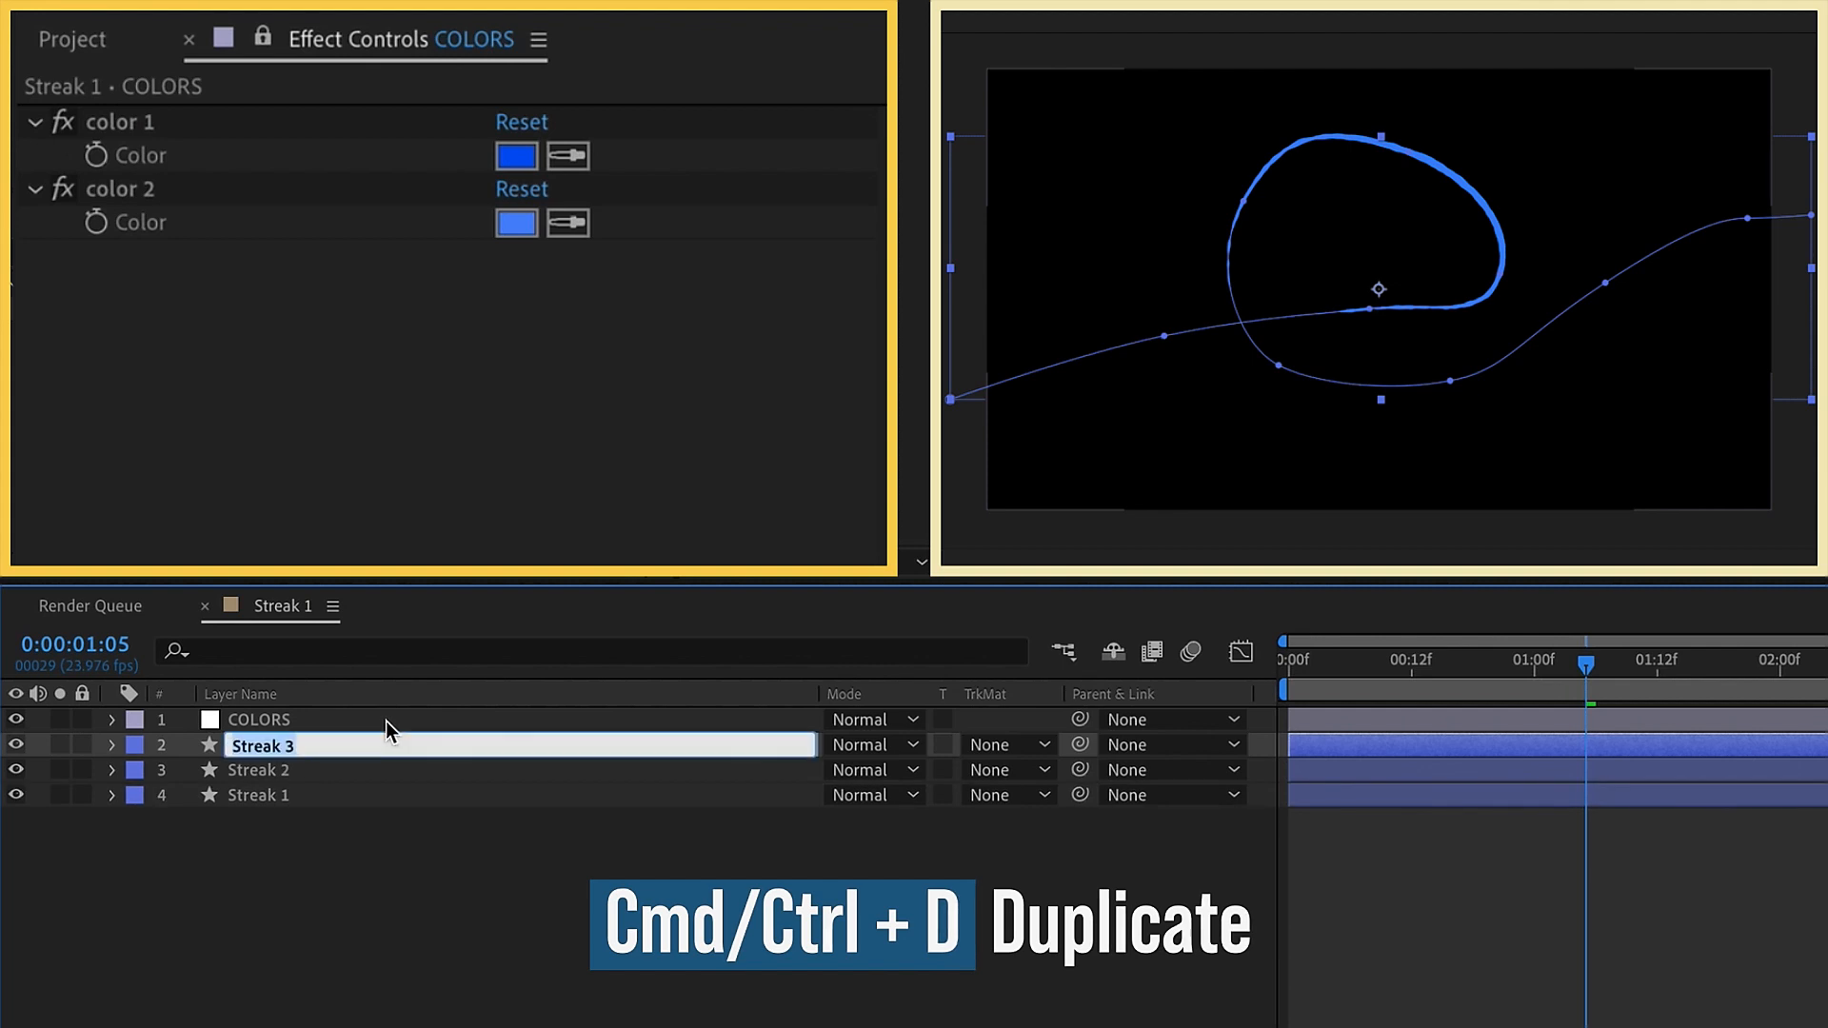
pyautogui.write('matte')
# Set Streak 2's track matte to Alpha Matte "matte"
pyautogui.click(719, 769)
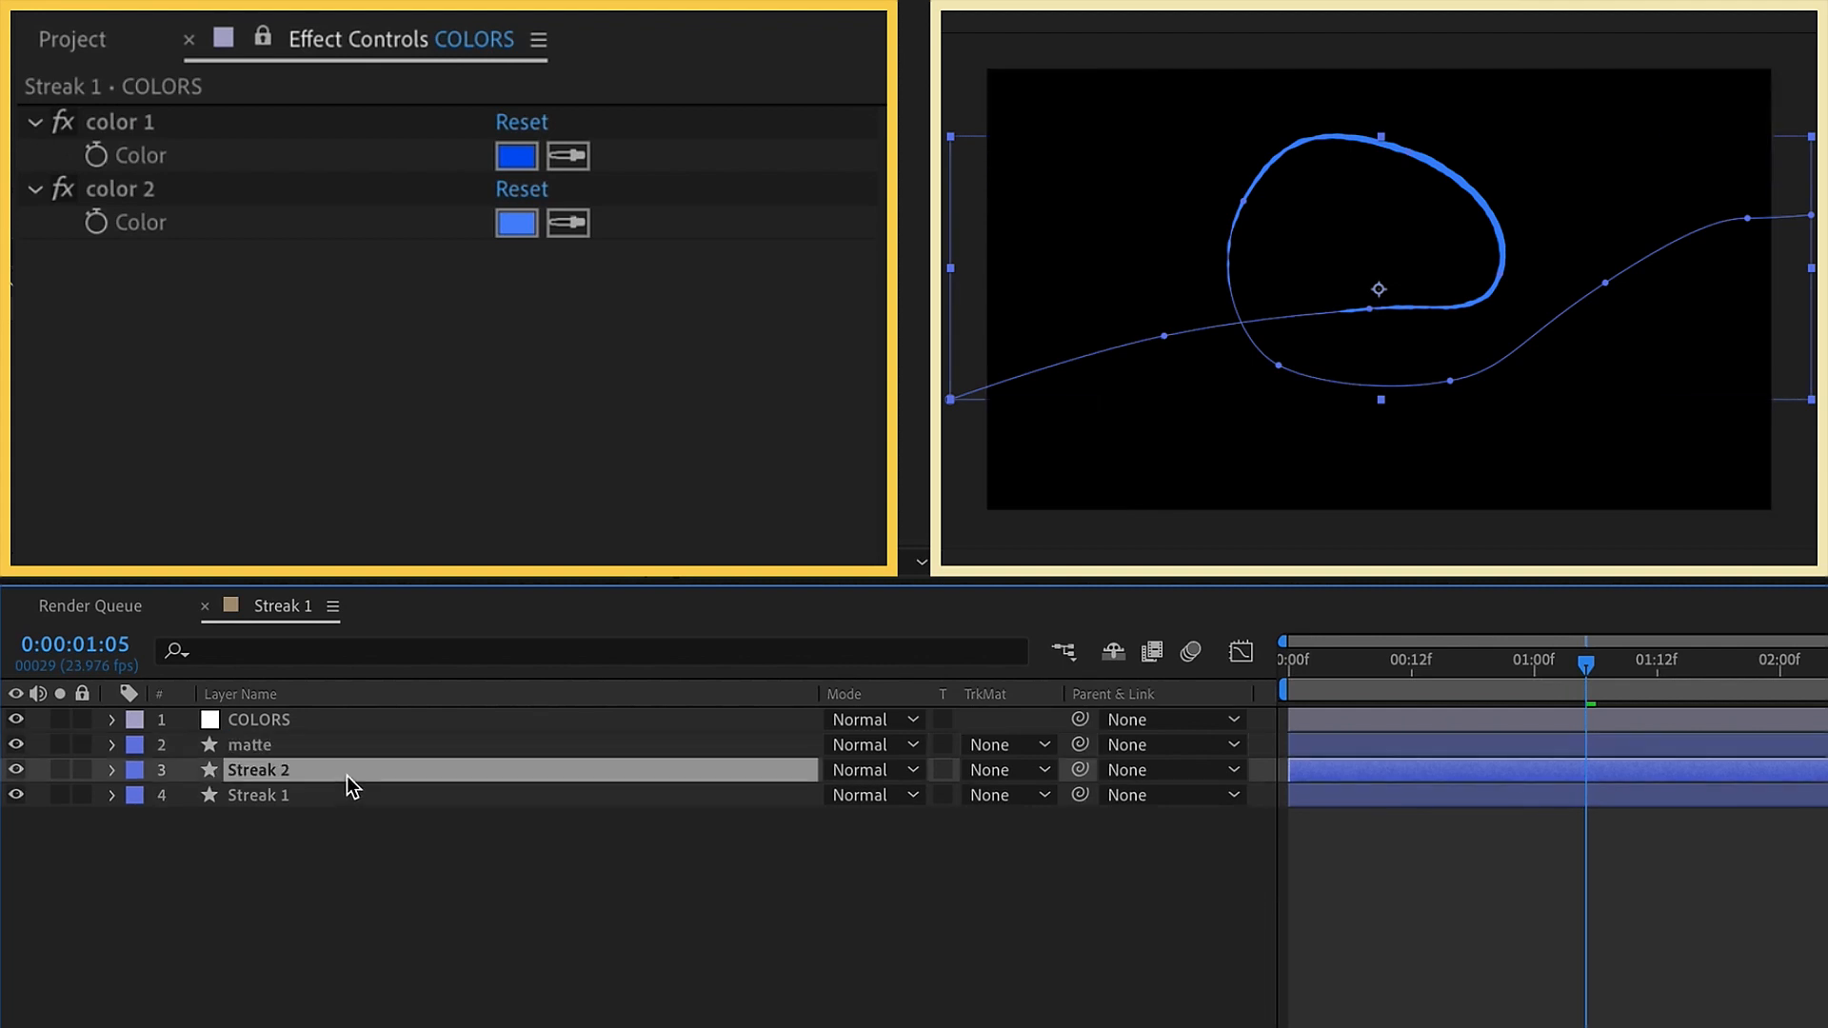
pyautogui.click(995, 770)
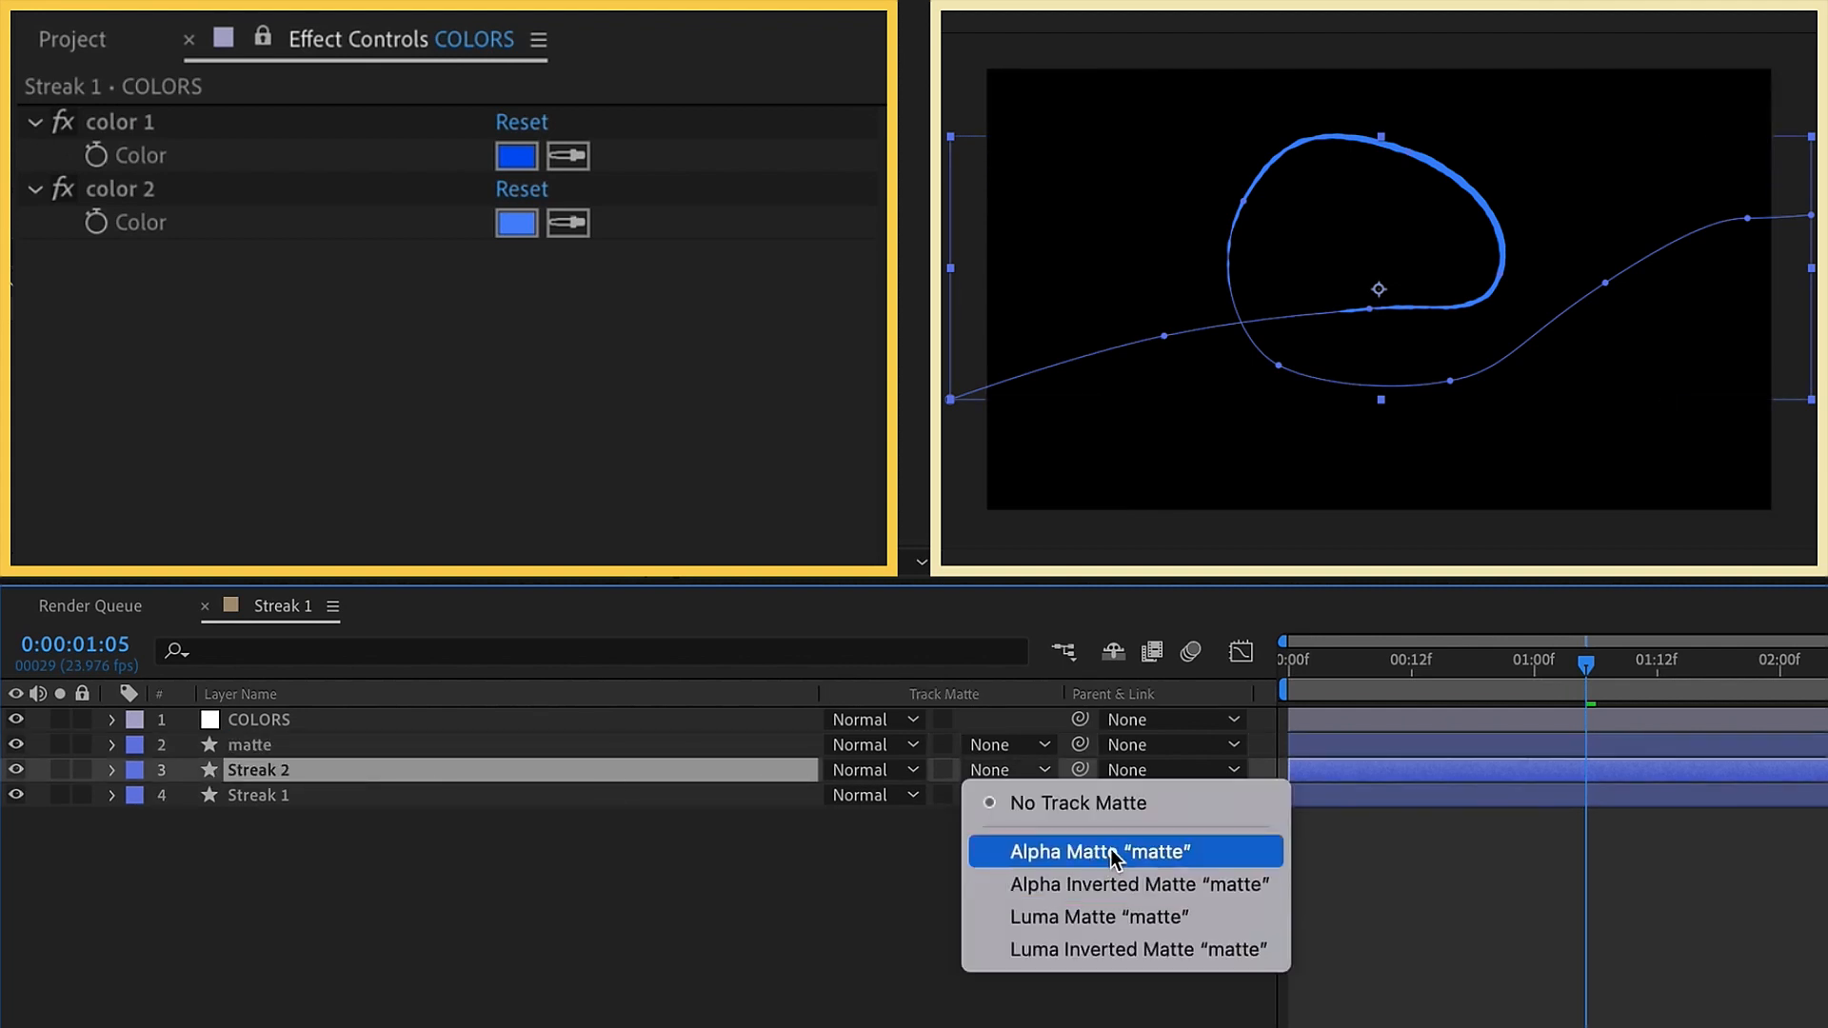
pyautogui.click(1114, 853)
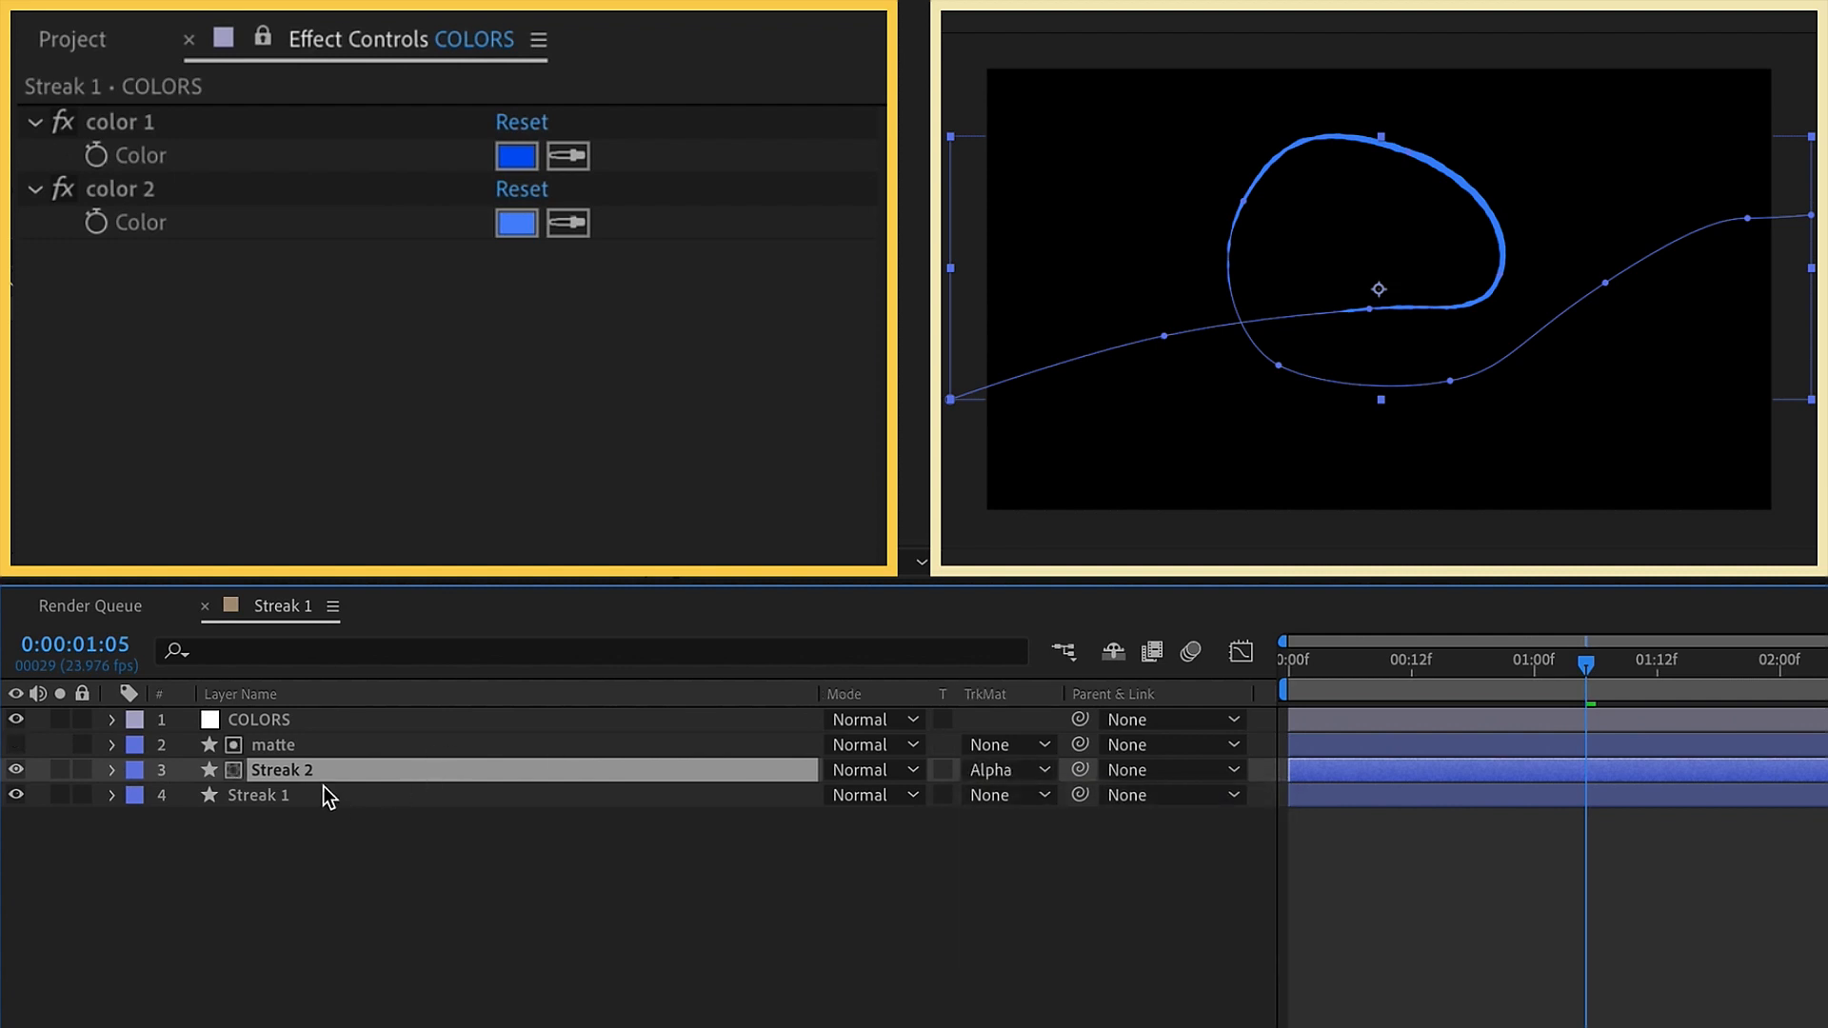
# Shift Streak 2 slightly downward by setting its Position to 960.0, 550.0
pyautogui.press('.')
pyautogui.moveTo(1498, 224); pyautogui.dragTo(1460, 326)
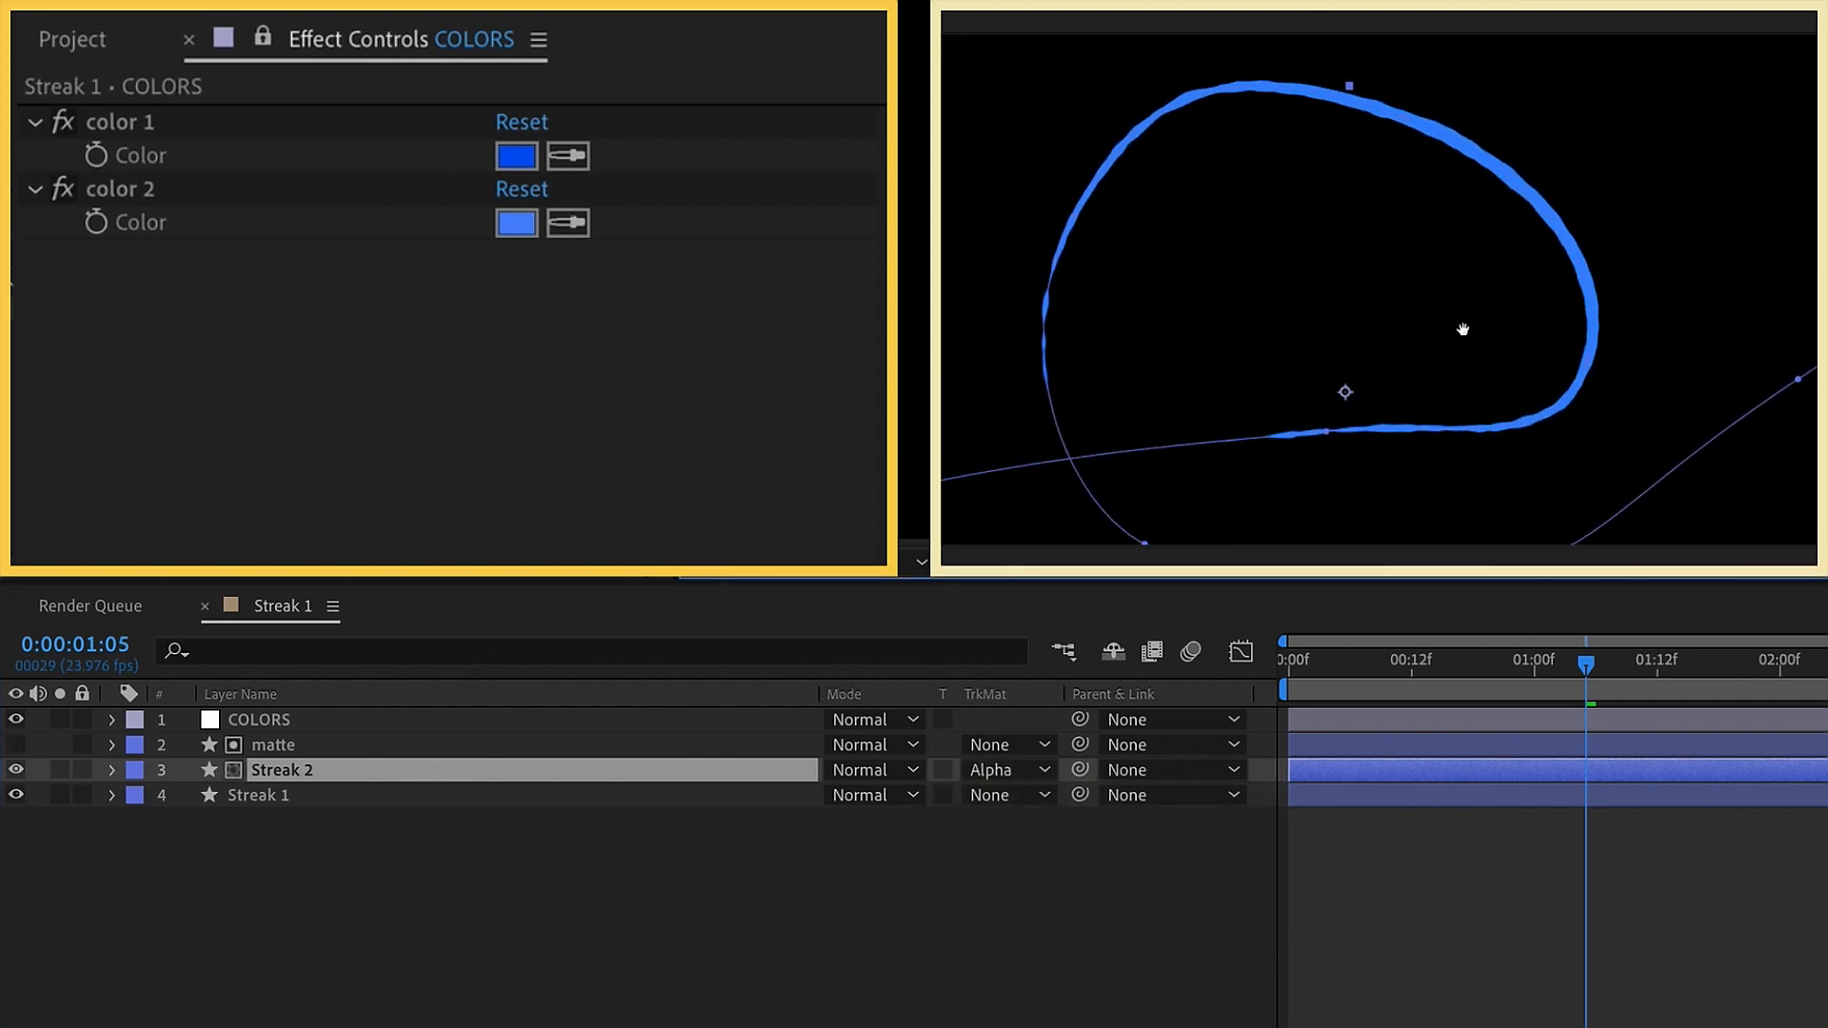
pyautogui.press('p')
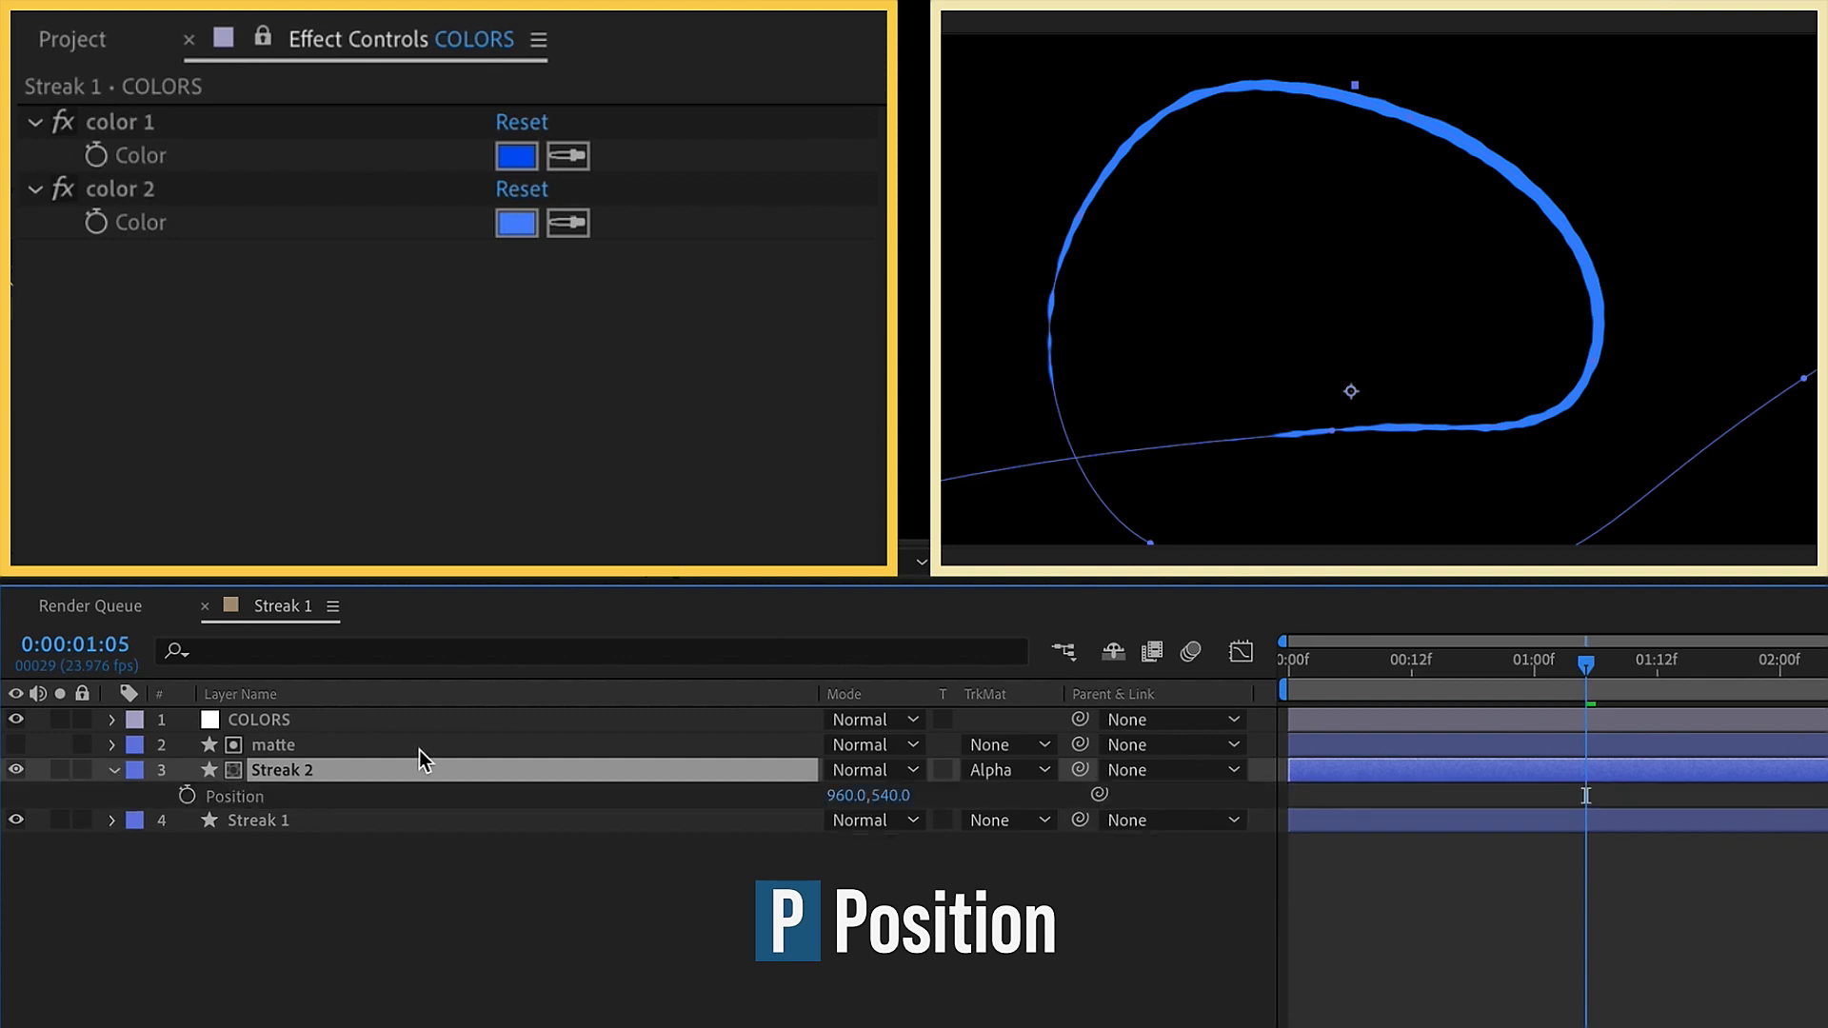
pyautogui.moveTo(897, 797); pyautogui.dragTo(914, 790)
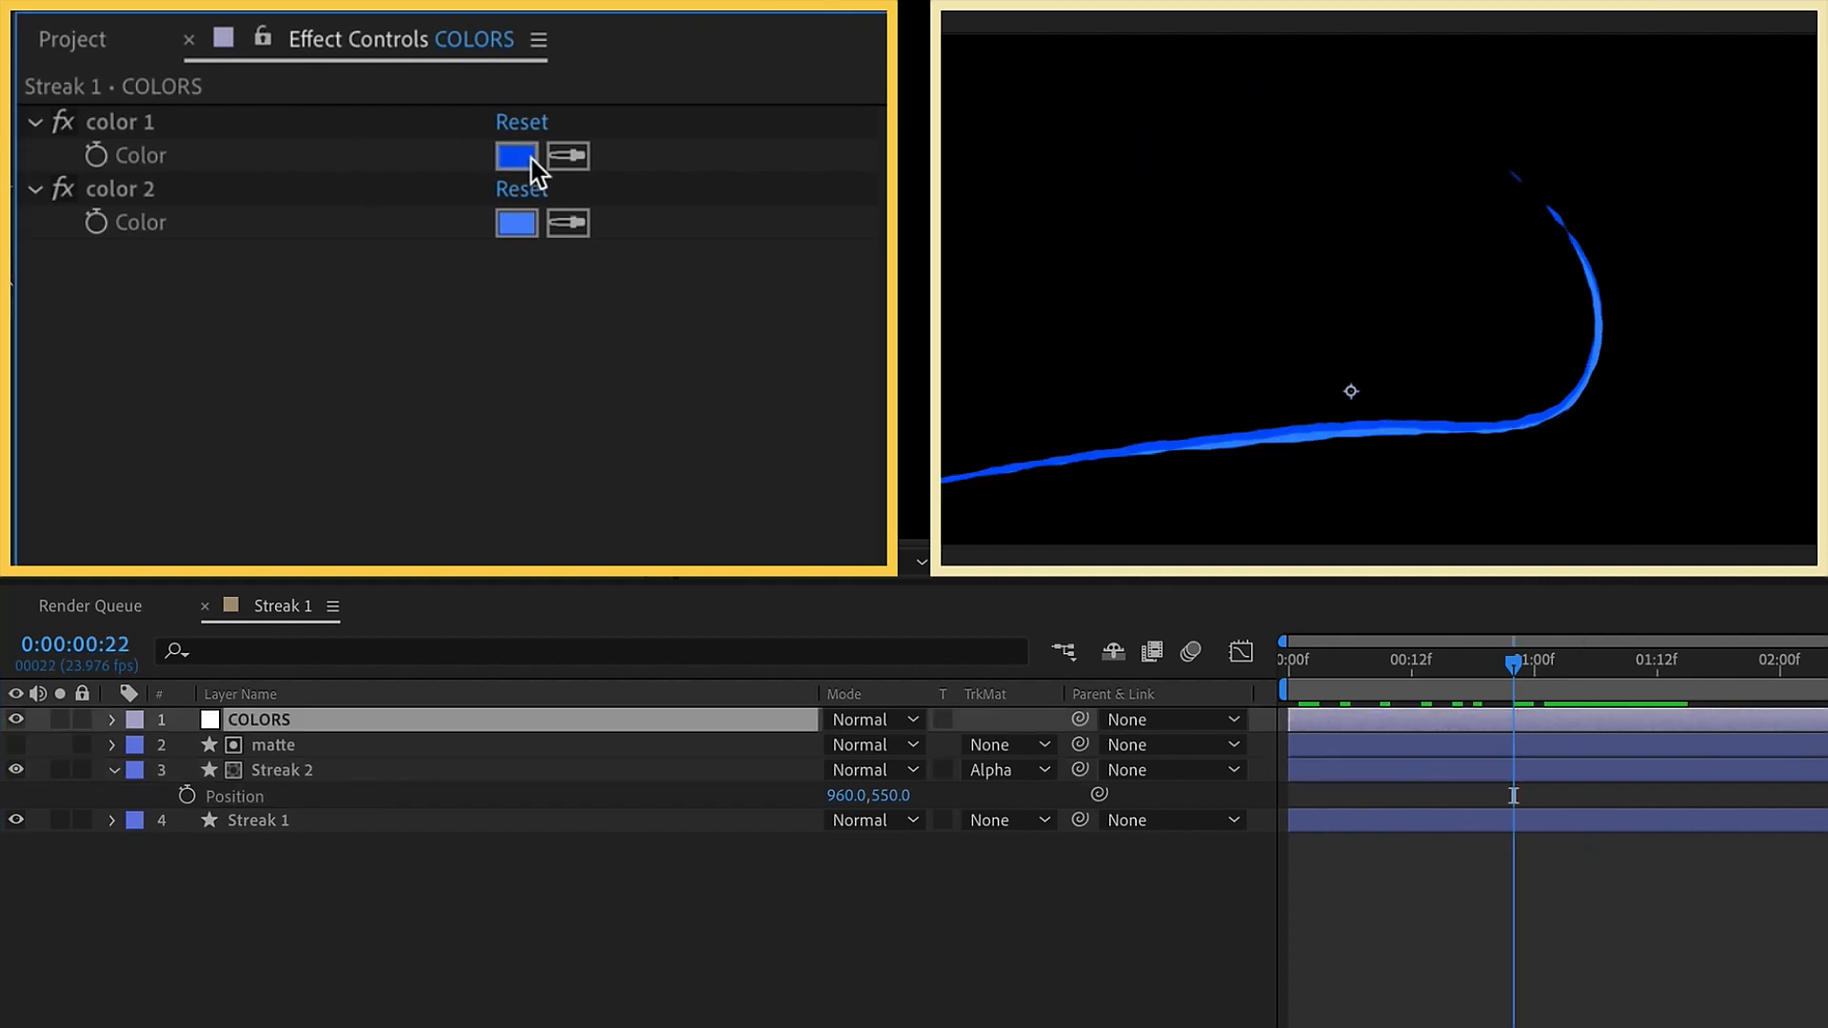
# Change the color 1 control on the COLORS layer to the purple AA00F2
pyautogui.click(519, 157)
pyautogui.click(1260, 260)
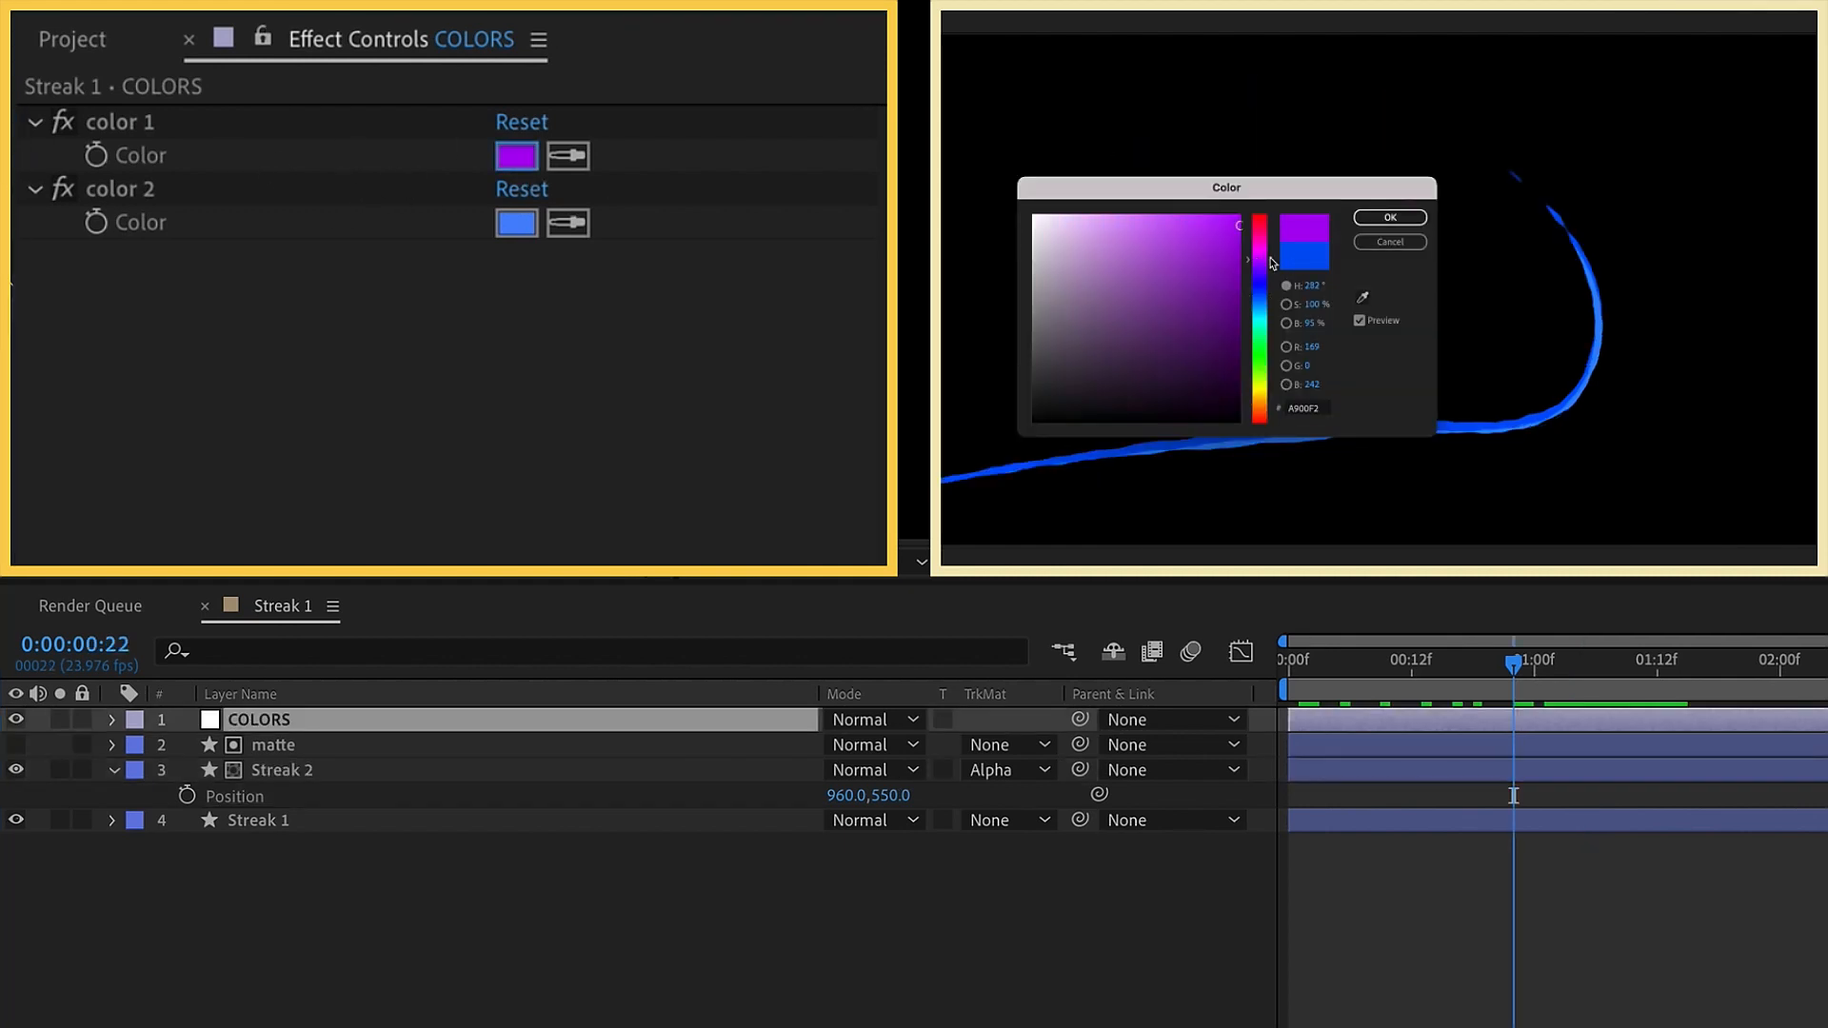
pyautogui.click(1390, 217)
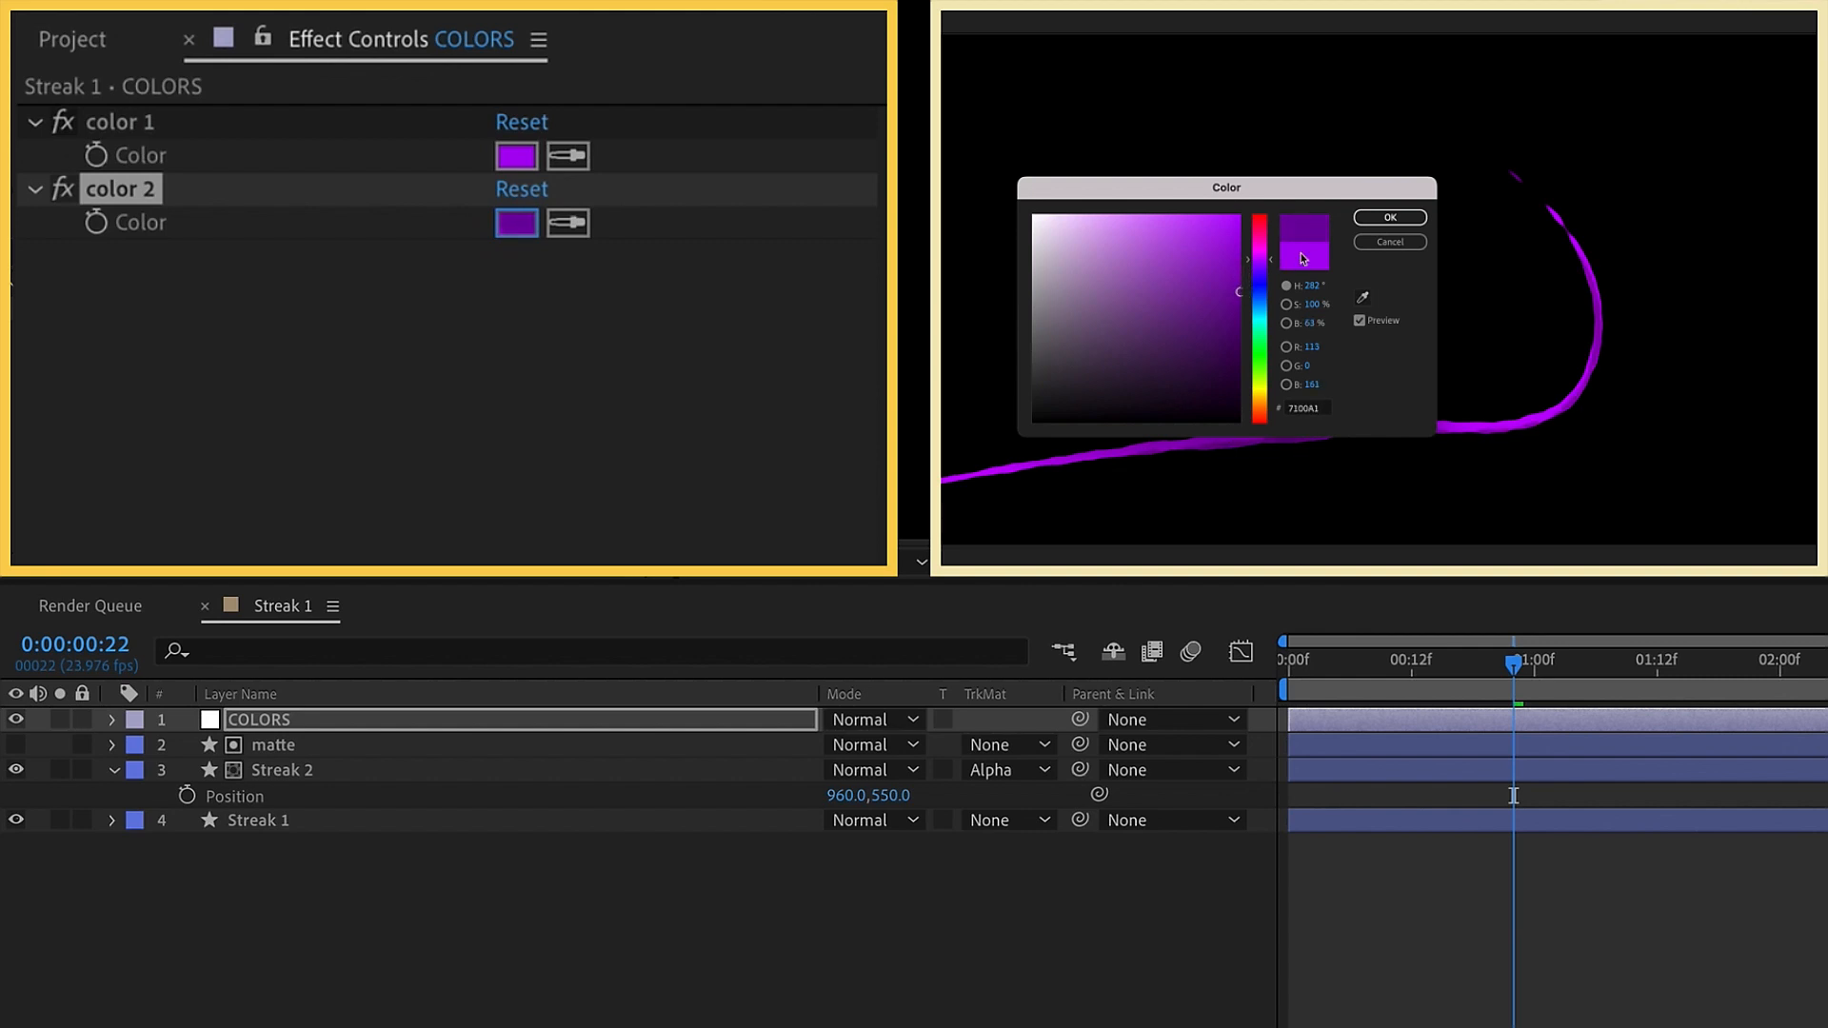
# Set the color 2 control on the COLORS layer to the darker purple 7100A1
pyautogui.click(1388, 217)
pyautogui.scroll(-2, 1253, 429)
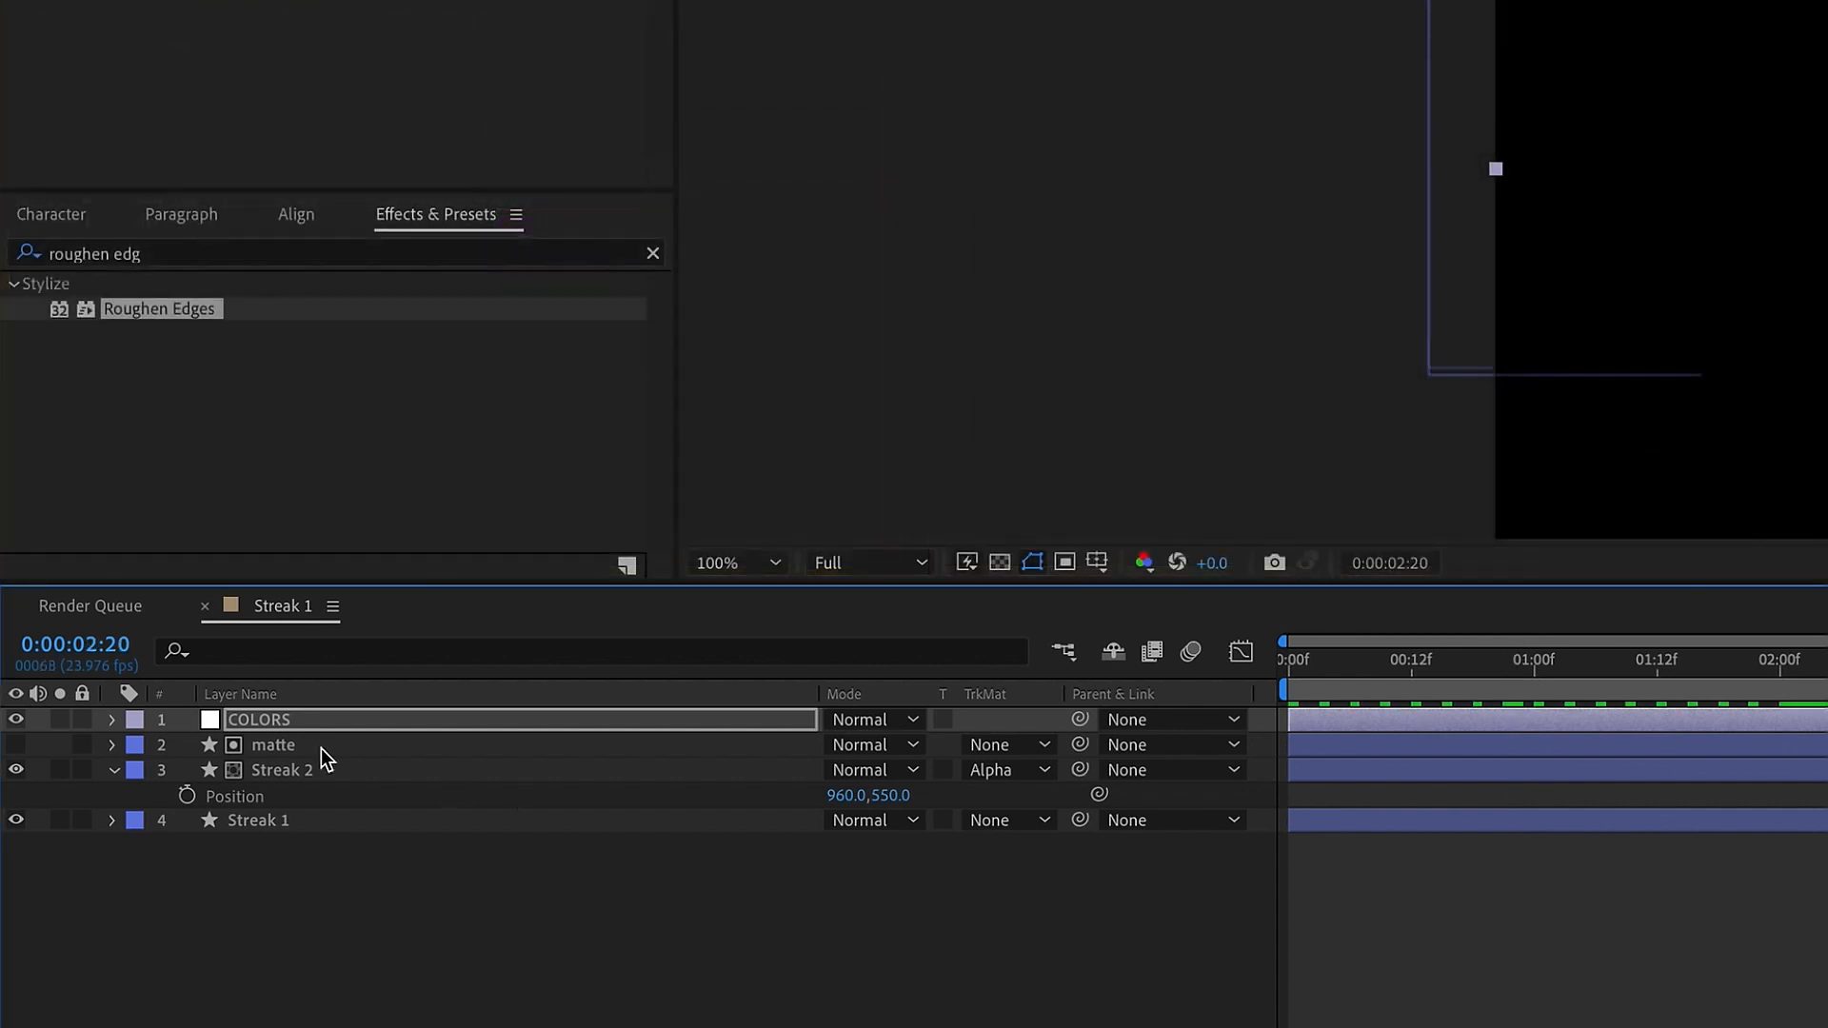
# Reveal and review the expressions on the matte, Streak 2 and Streak 1 layers
pyautogui.click(322, 748)
pyautogui.keyDown('shift'); pyautogui.click(270, 820); pyautogui.keyUp('shift')
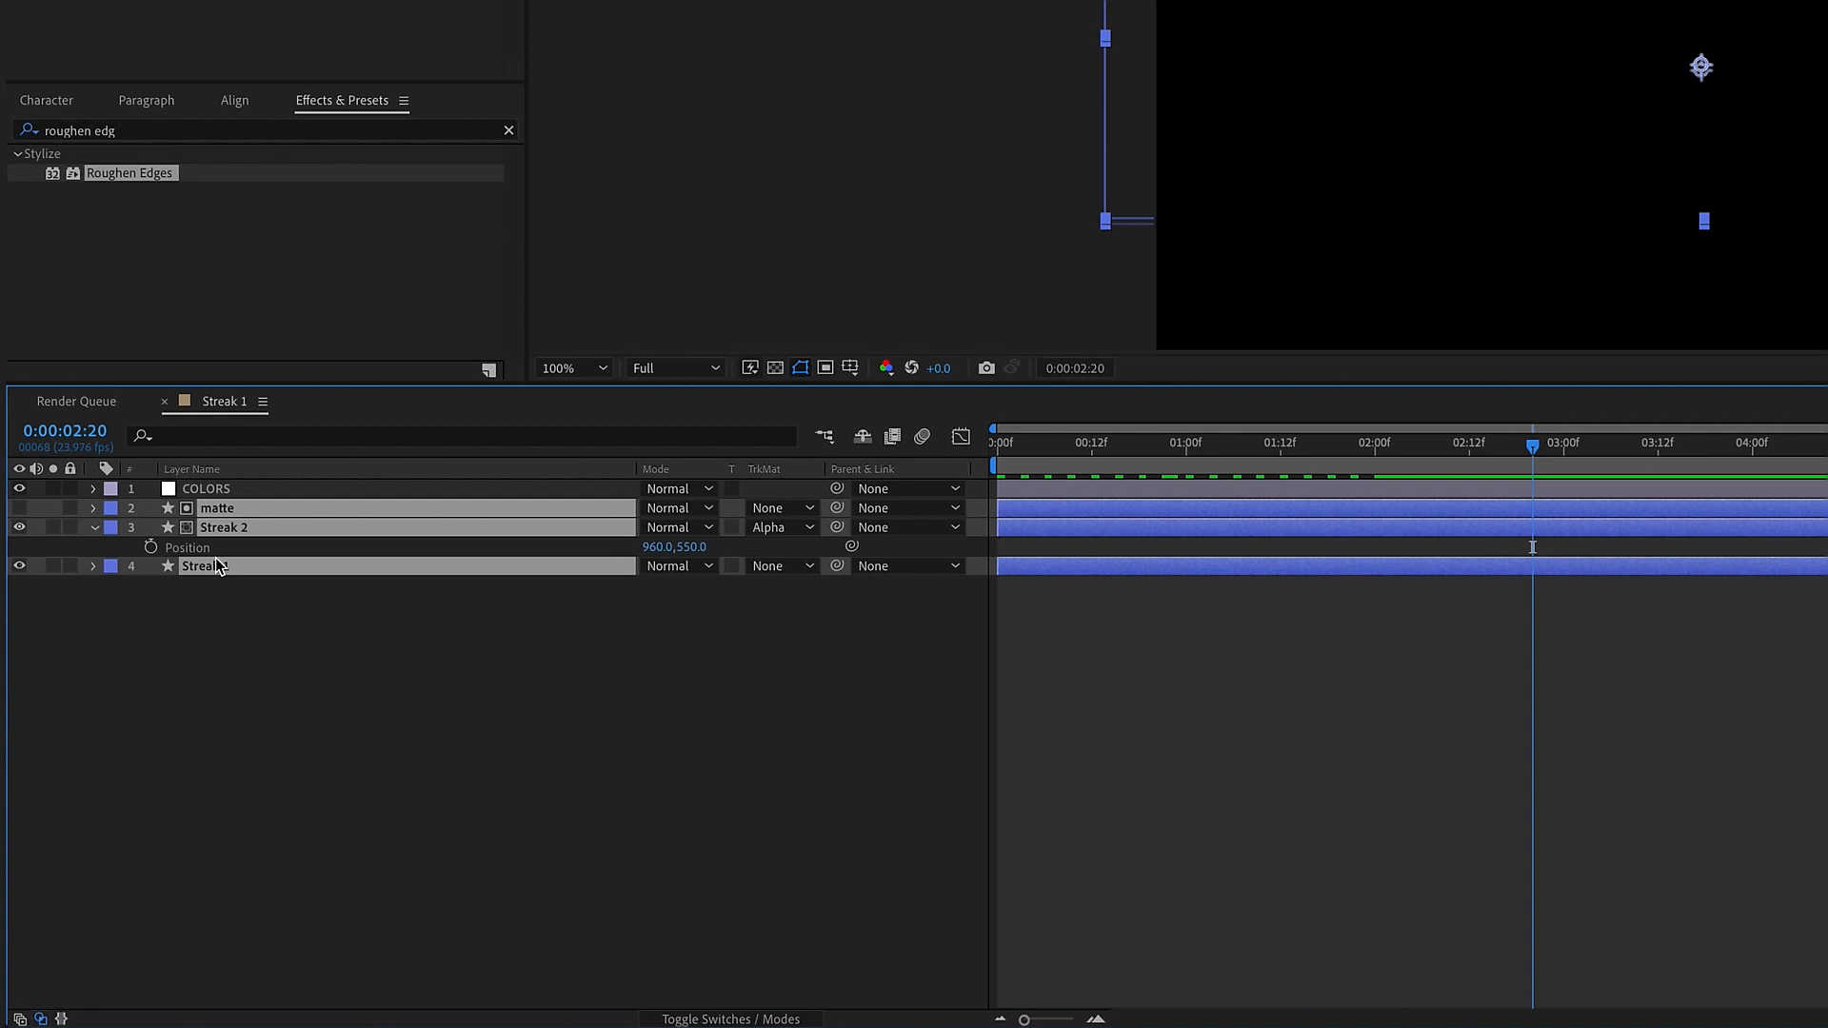
pyautogui.press('e')
pyautogui.press('e')
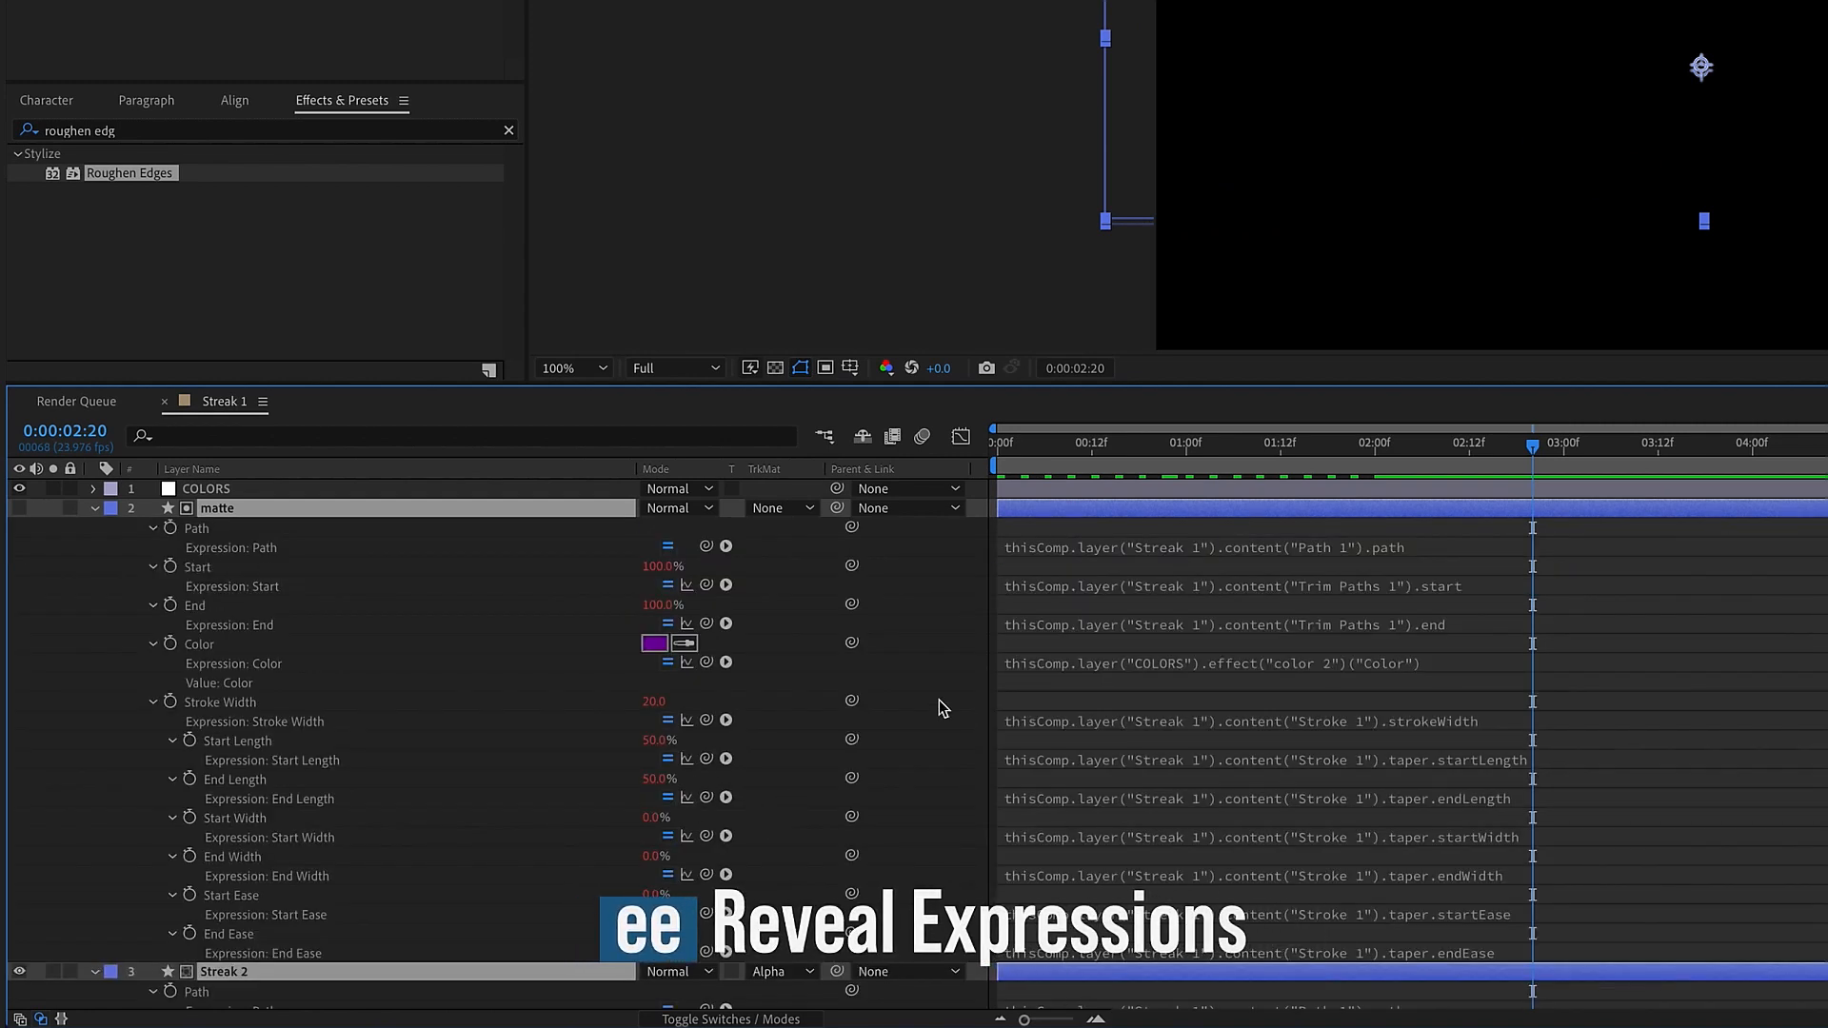
pyautogui.scroll(-5, 323, 613)
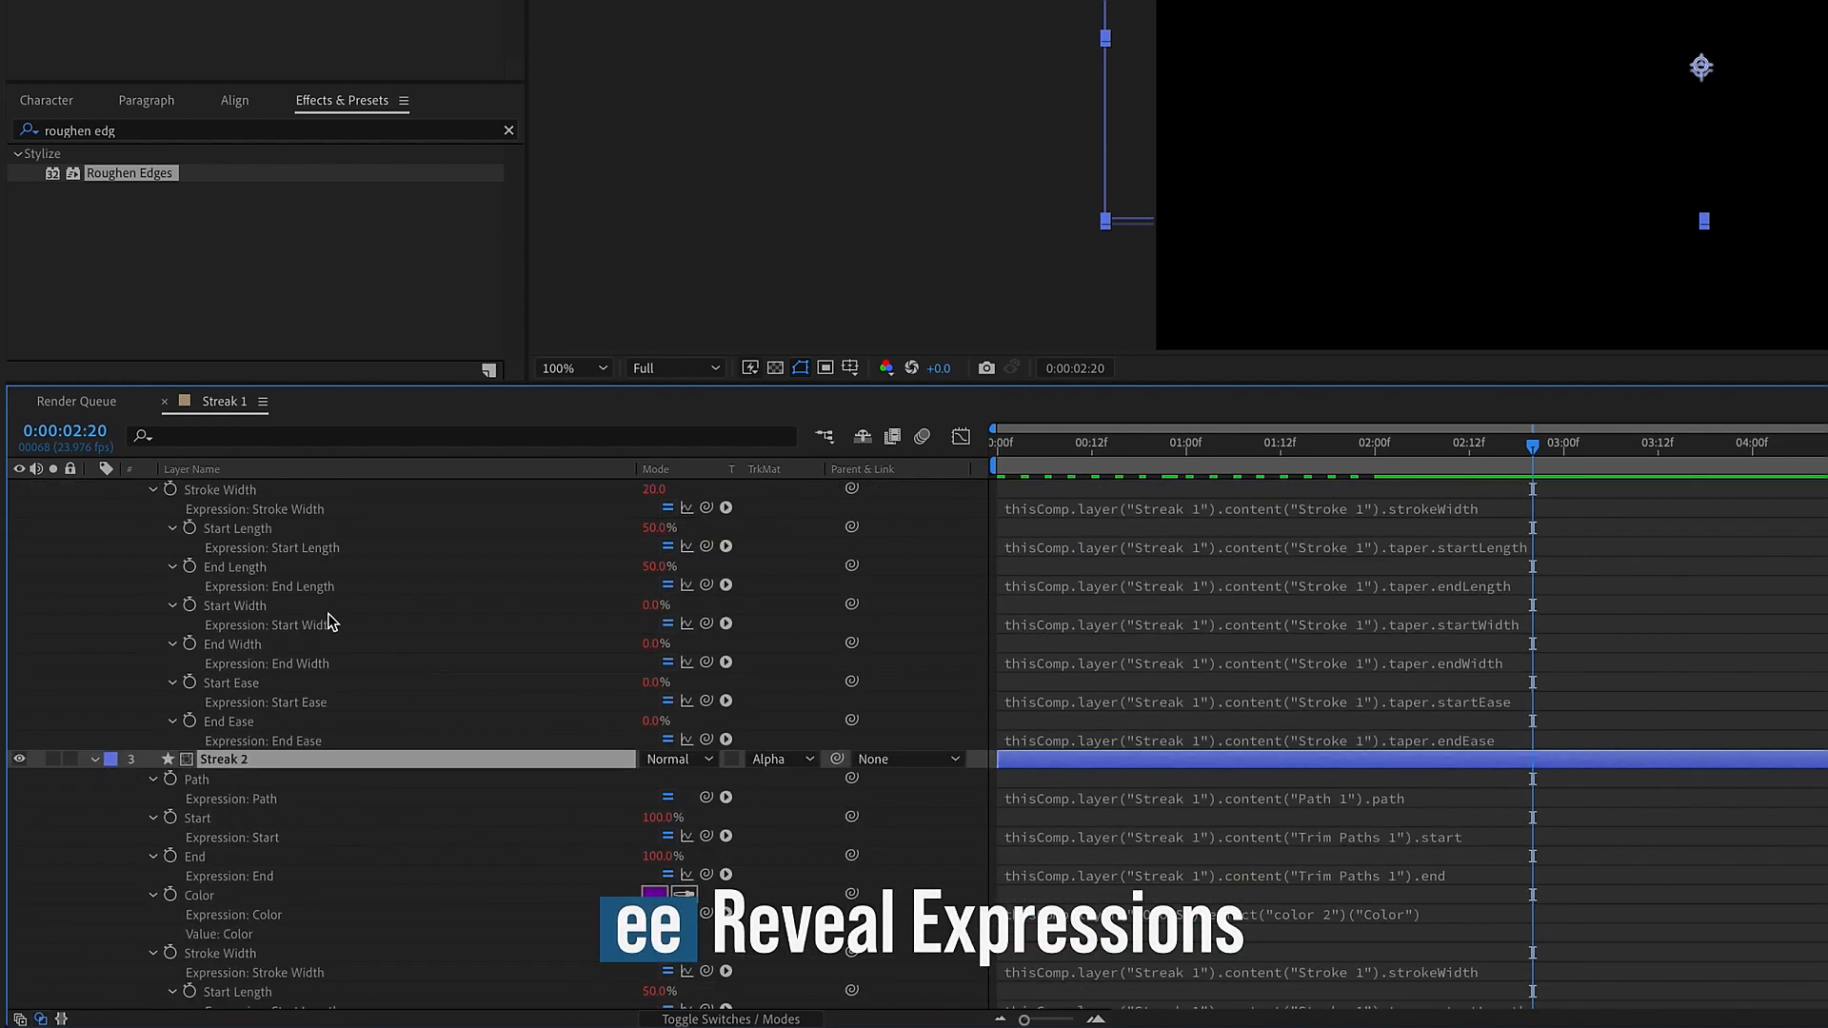
pyautogui.scroll(3, 328, 617)
pyautogui.scroll(2, 266, 810)
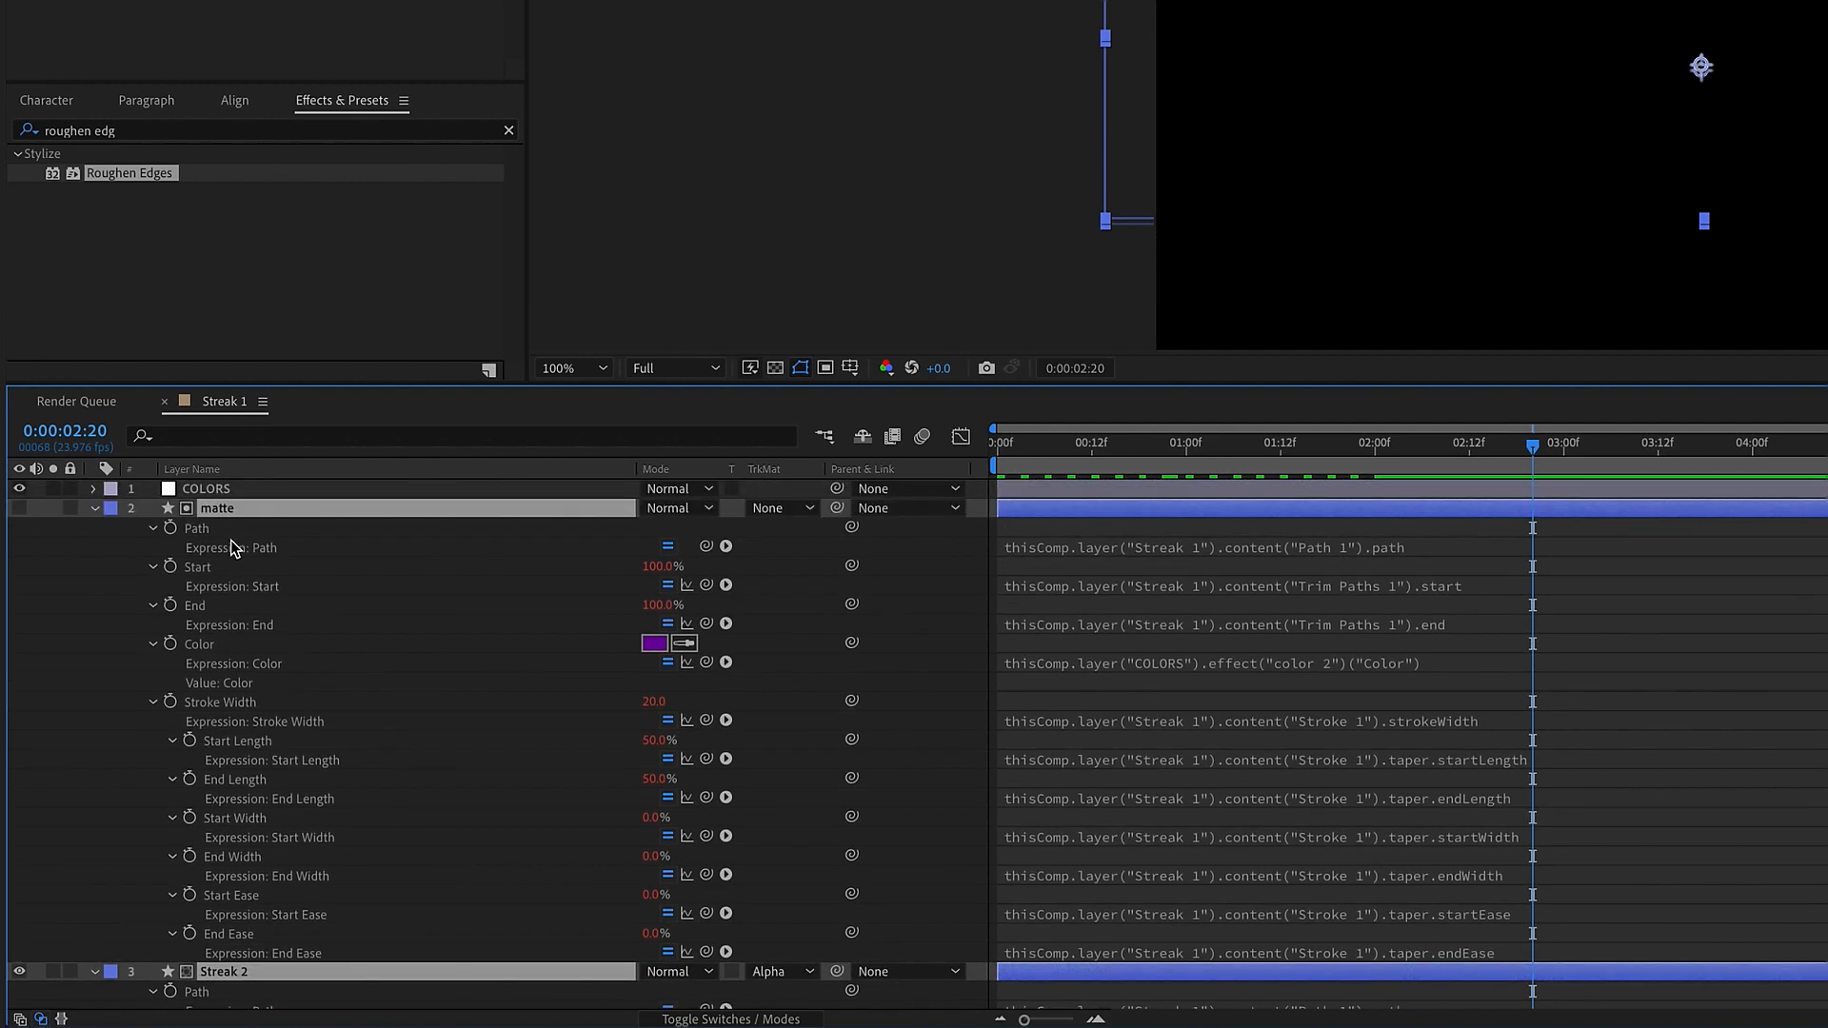
pyautogui.scroll(-5, 283, 860)
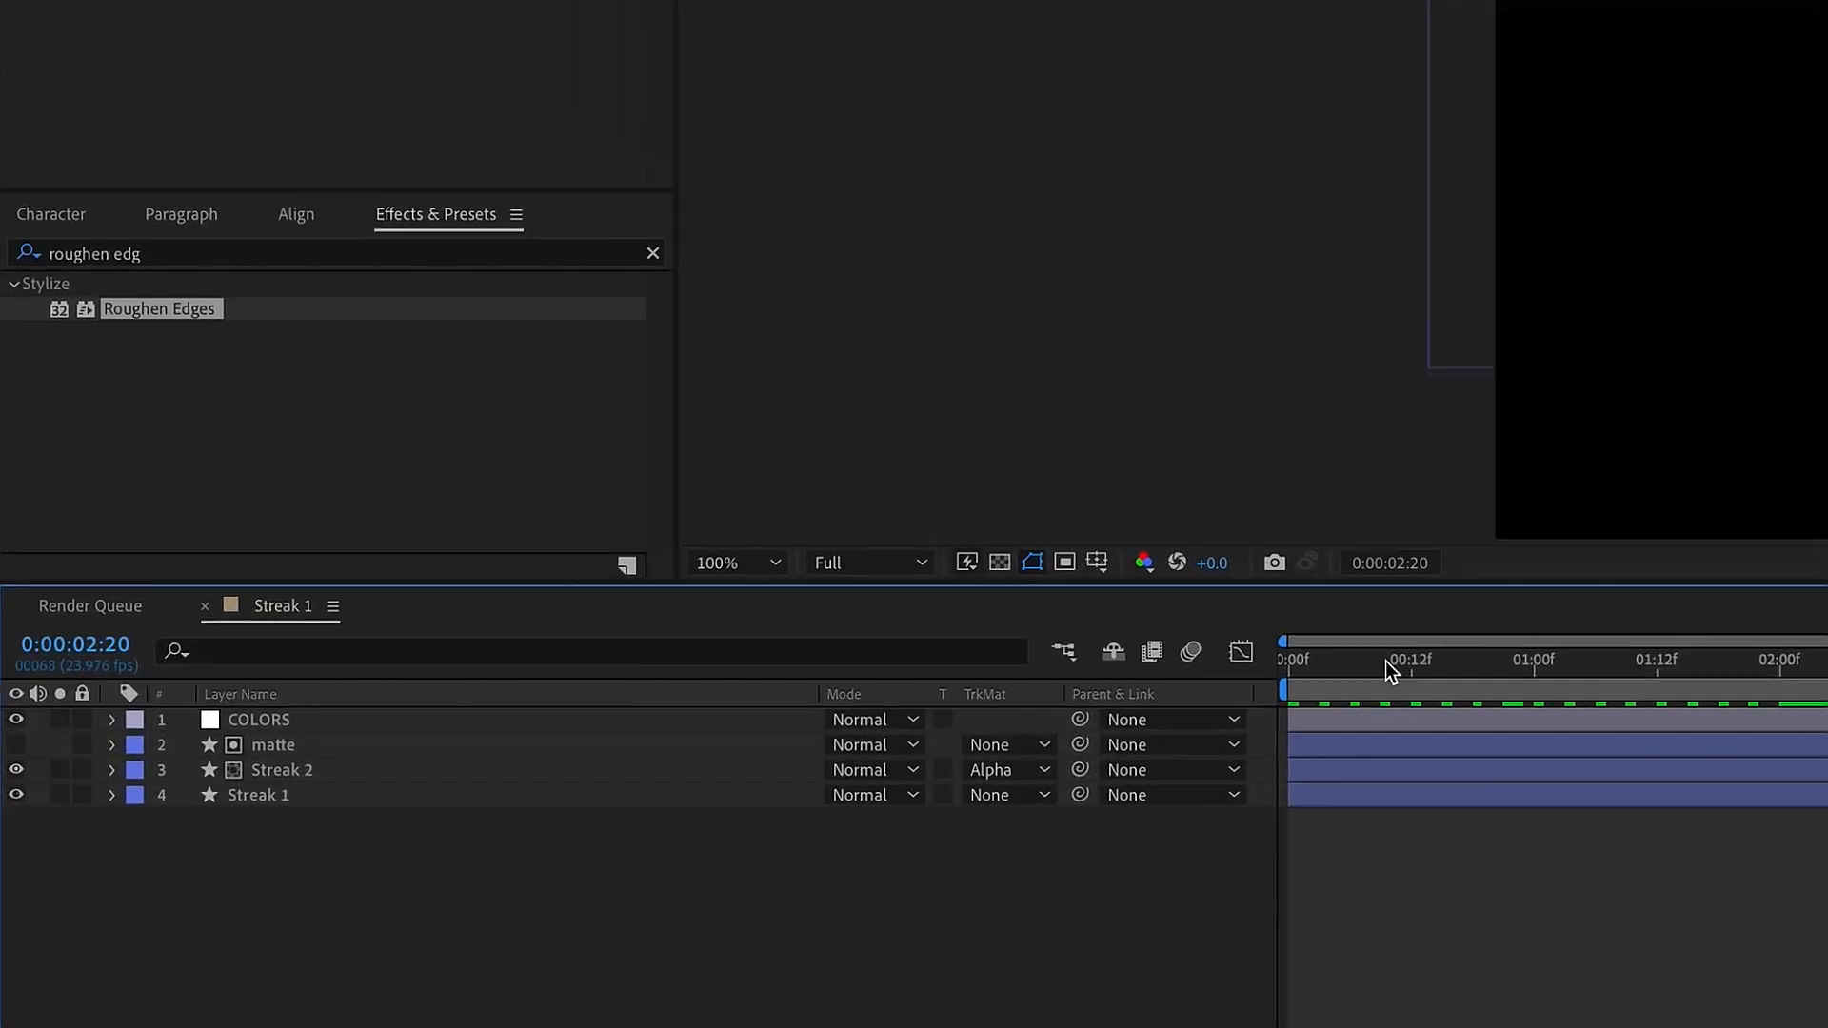
# At 0:00:00:21, reshape Path 1 of the Streak 1 layer by moving its curve points outward into a wider, asymmetric loop
pyautogui.click(1116, 446)
pyautogui.moveTo(1478, 684); pyautogui.dragTo(1502, 683)
pyautogui.click(269, 796)
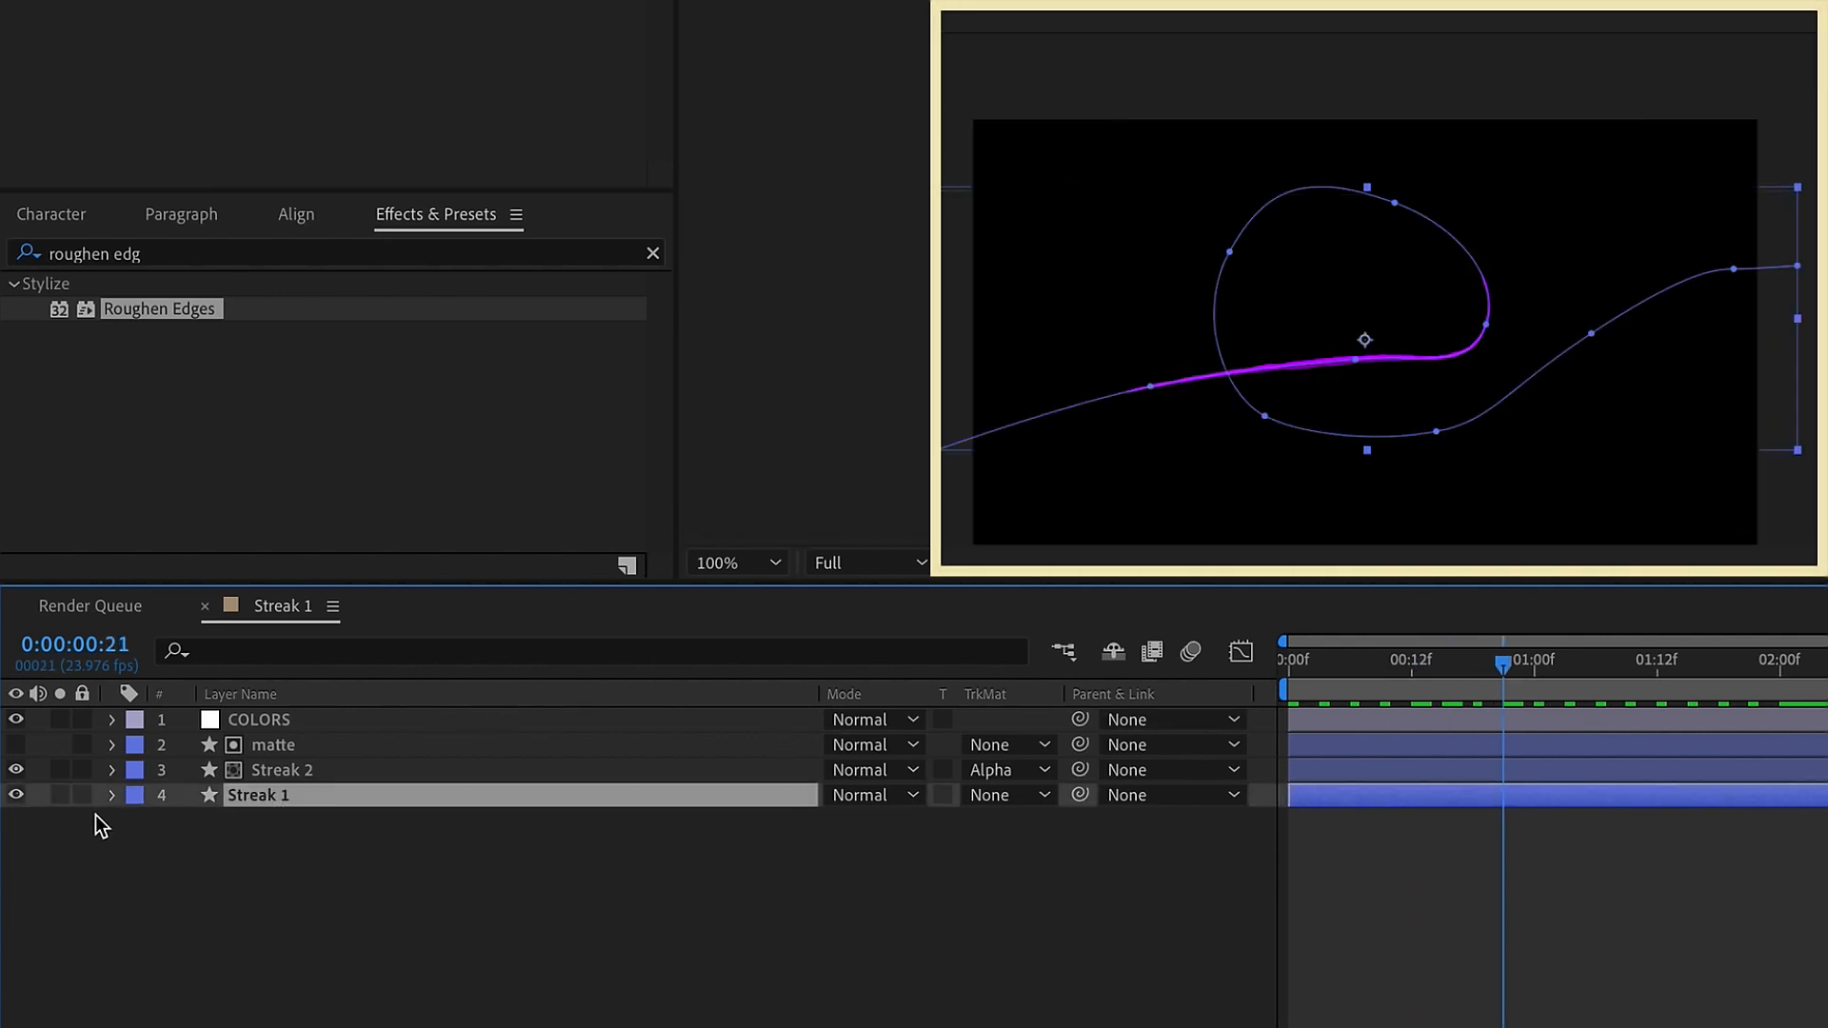
pyautogui.click(111, 797)
pyautogui.click(163, 848)
pyautogui.click(204, 847)
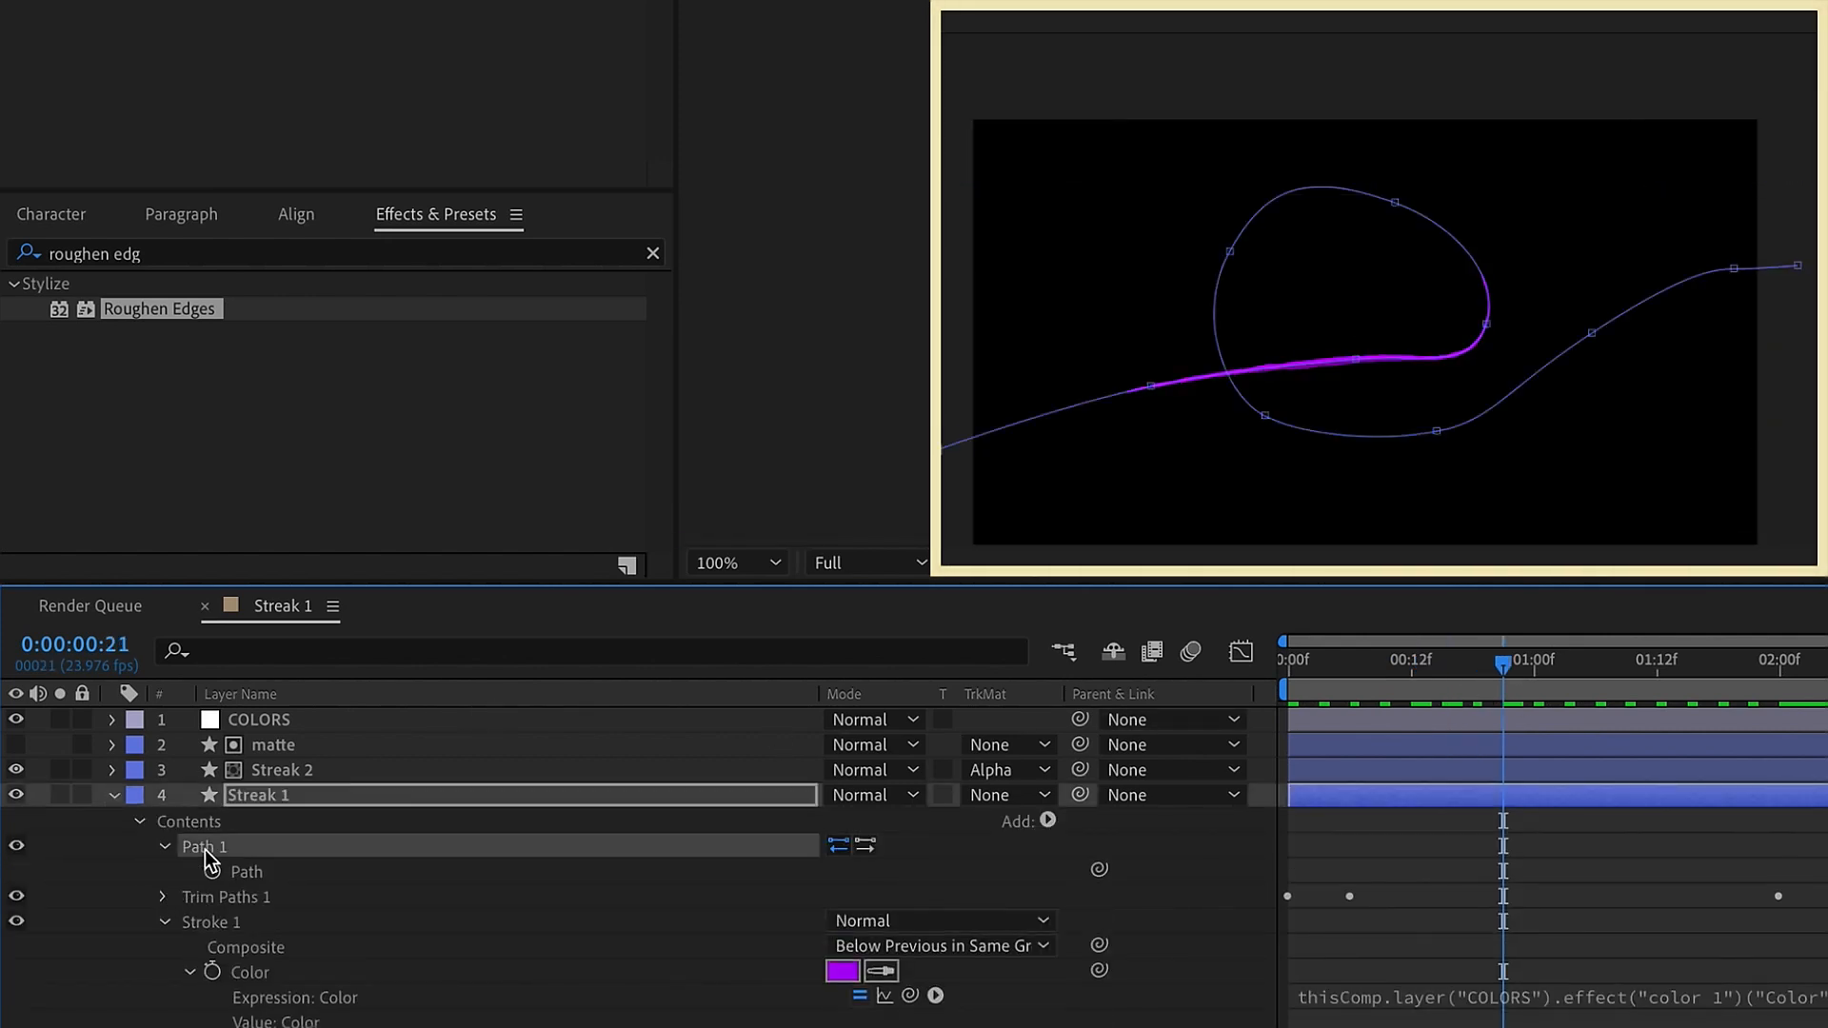
pyautogui.click(1396, 204)
pyautogui.moveTo(1419, 190); pyautogui.dragTo(1422, 182)
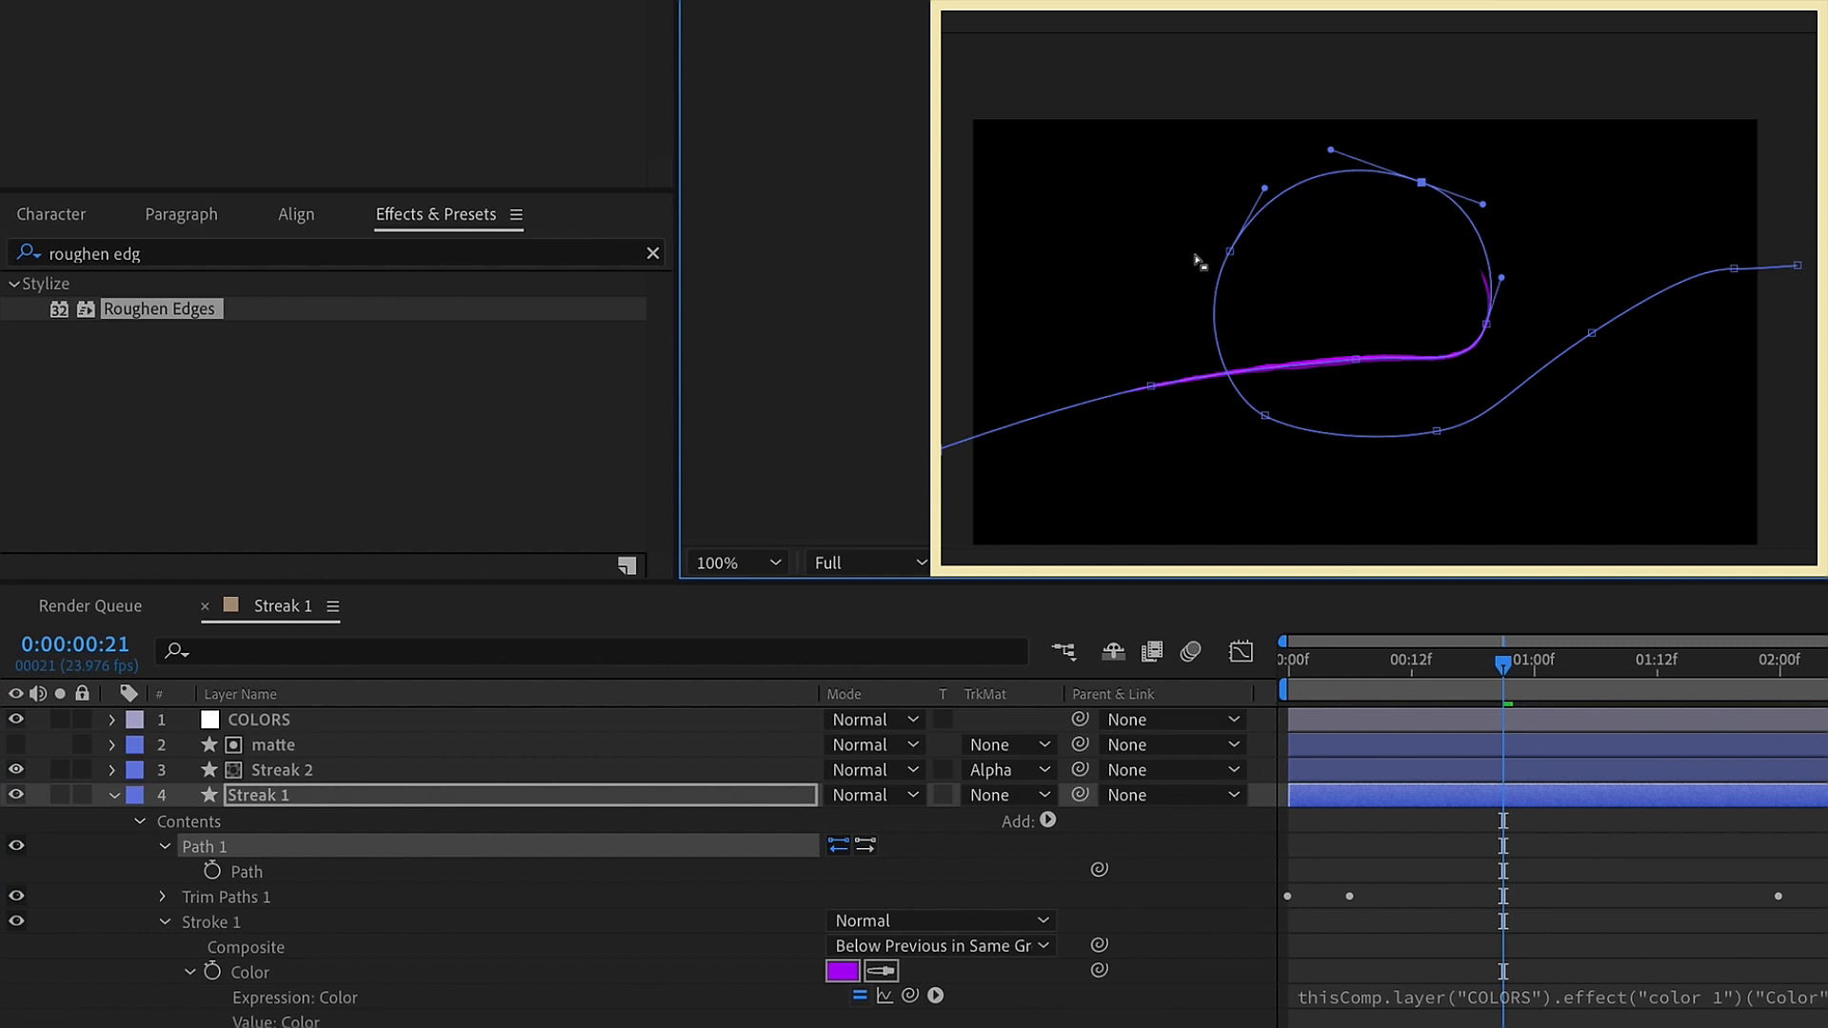
pyautogui.moveTo(1233, 257); pyautogui.dragTo(1263, 276)
pyautogui.moveTo(1419, 180); pyautogui.dragTo(1307, 177)
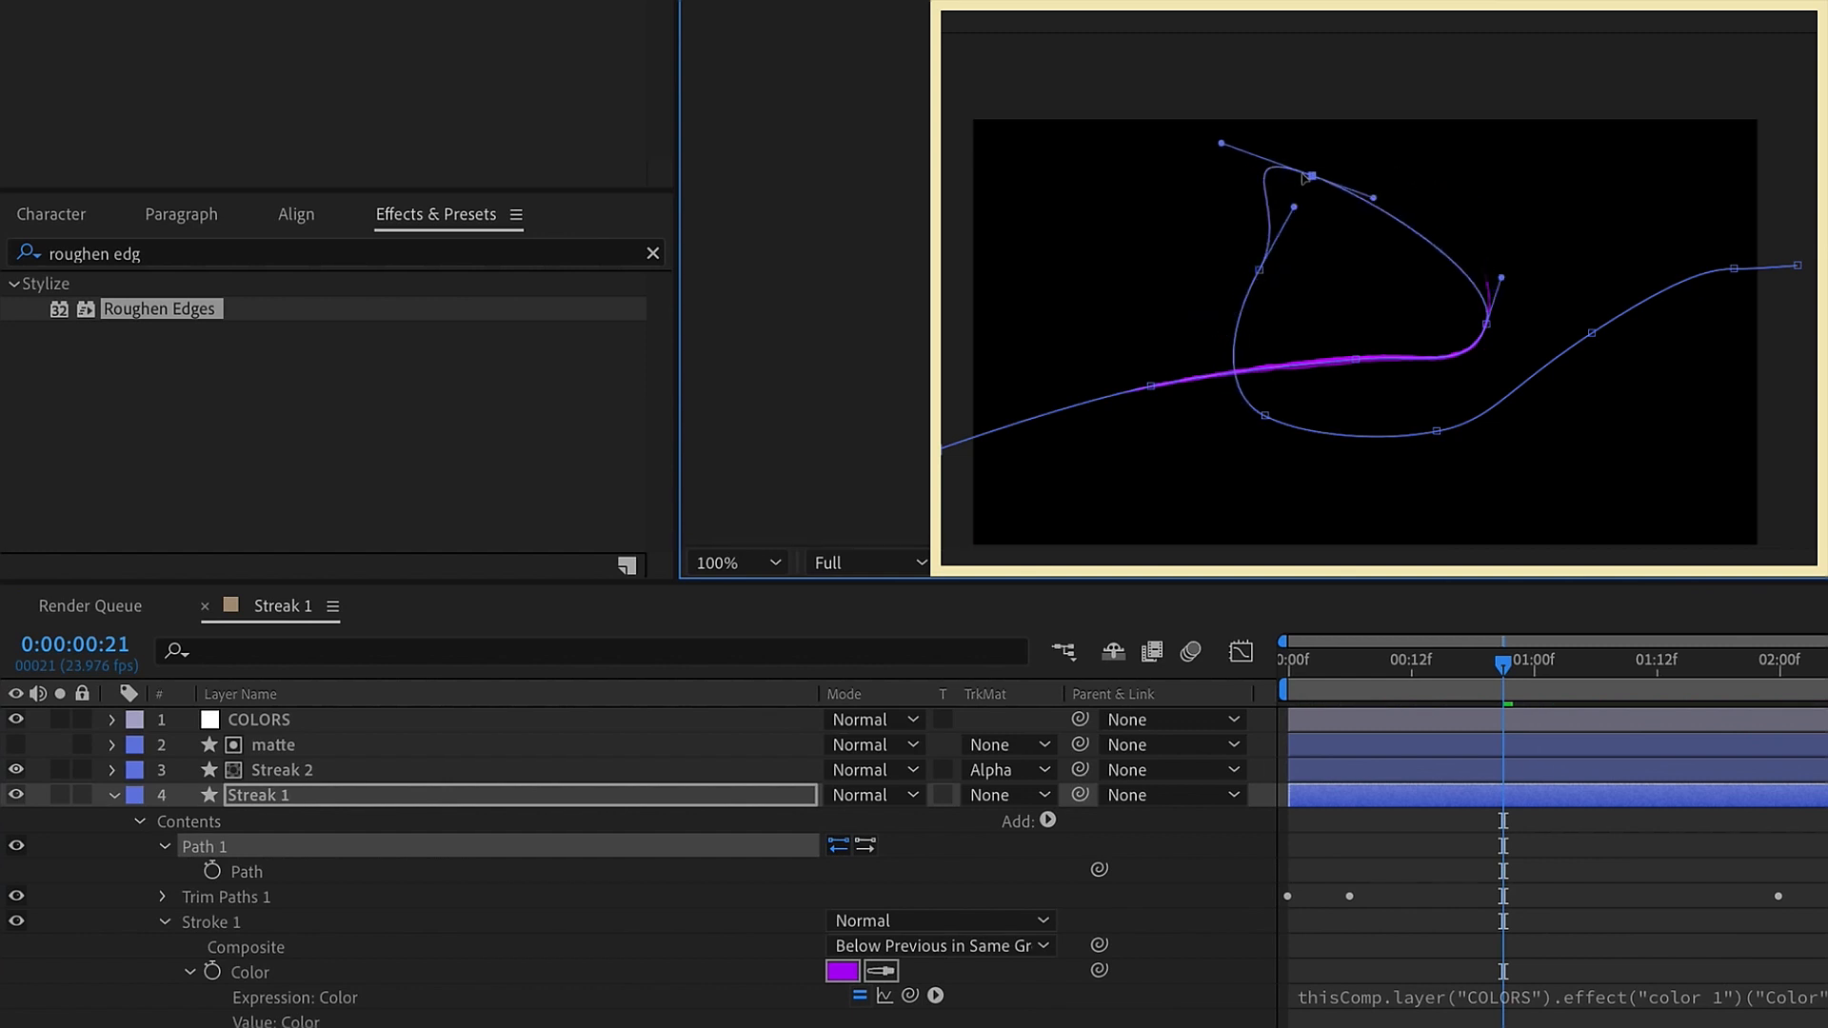
pyautogui.moveTo(1493, 324); pyautogui.dragTo(1522, 291)
pyautogui.moveTo(1260, 271); pyautogui.dragTo(1146, 282)
pyautogui.moveTo(1431, 433); pyautogui.dragTo(1441, 462)
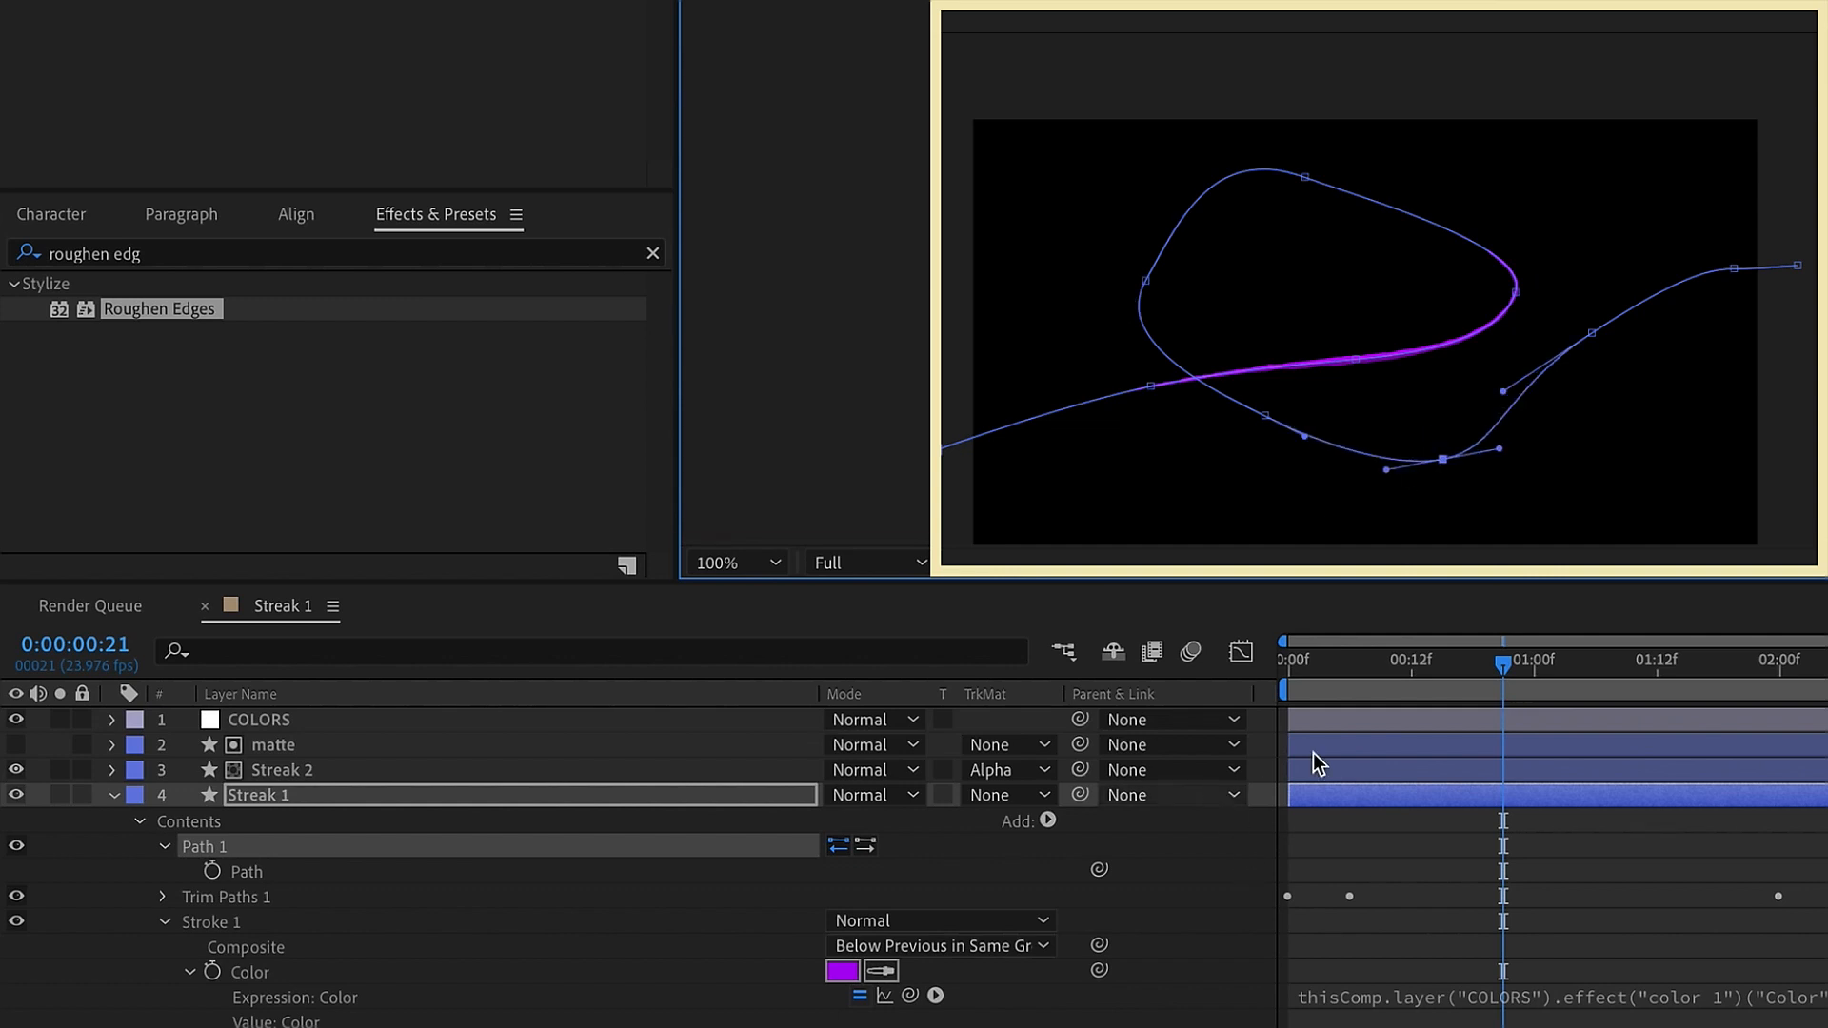
# Move Streak 1's last Start and End trim keyframes earlier to 0:00:01:09 and preview the faster animation
pyautogui.moveTo(1383, 666); pyautogui.dragTo(1611, 671)
pyautogui.click(1472, 802)
pyautogui.press('u')
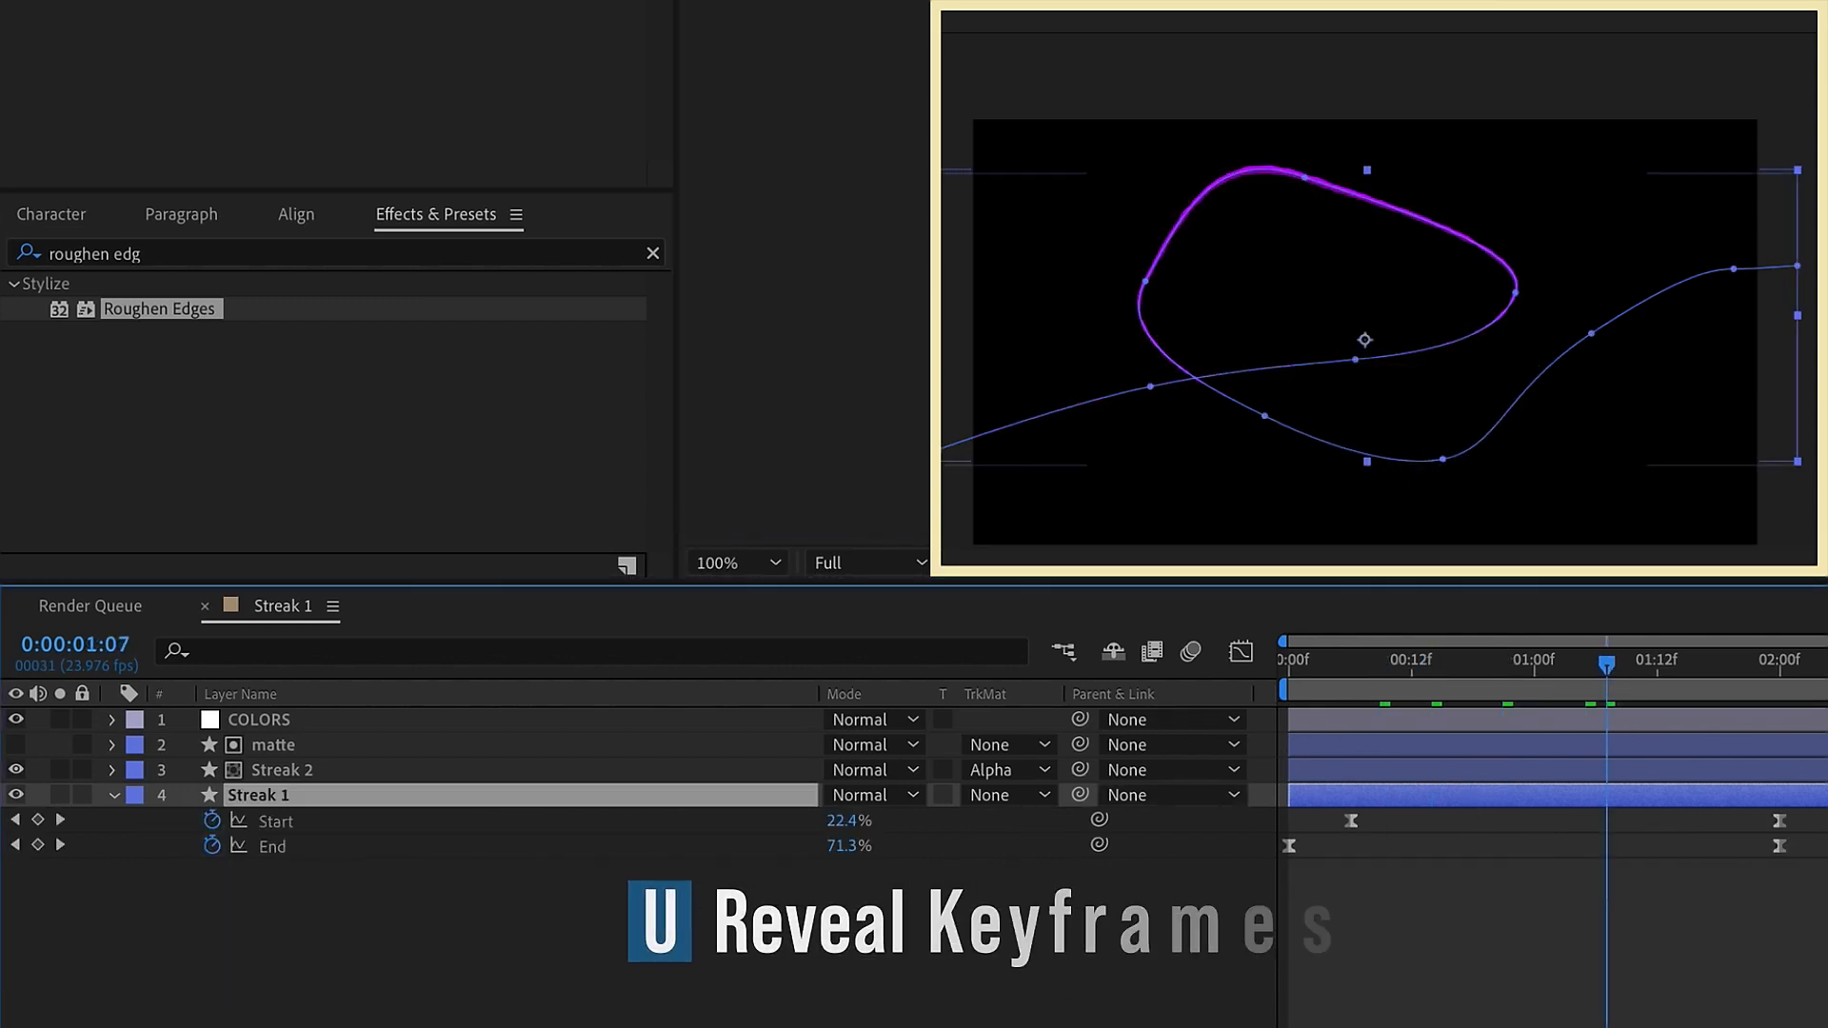
pyautogui.moveTo(1812, 828)
pyautogui.mouseDown()
pyautogui.moveTo(1735, 864)
pyautogui.moveTo(1626, 859)
pyautogui.mouseUp()
pyautogui.press('space')
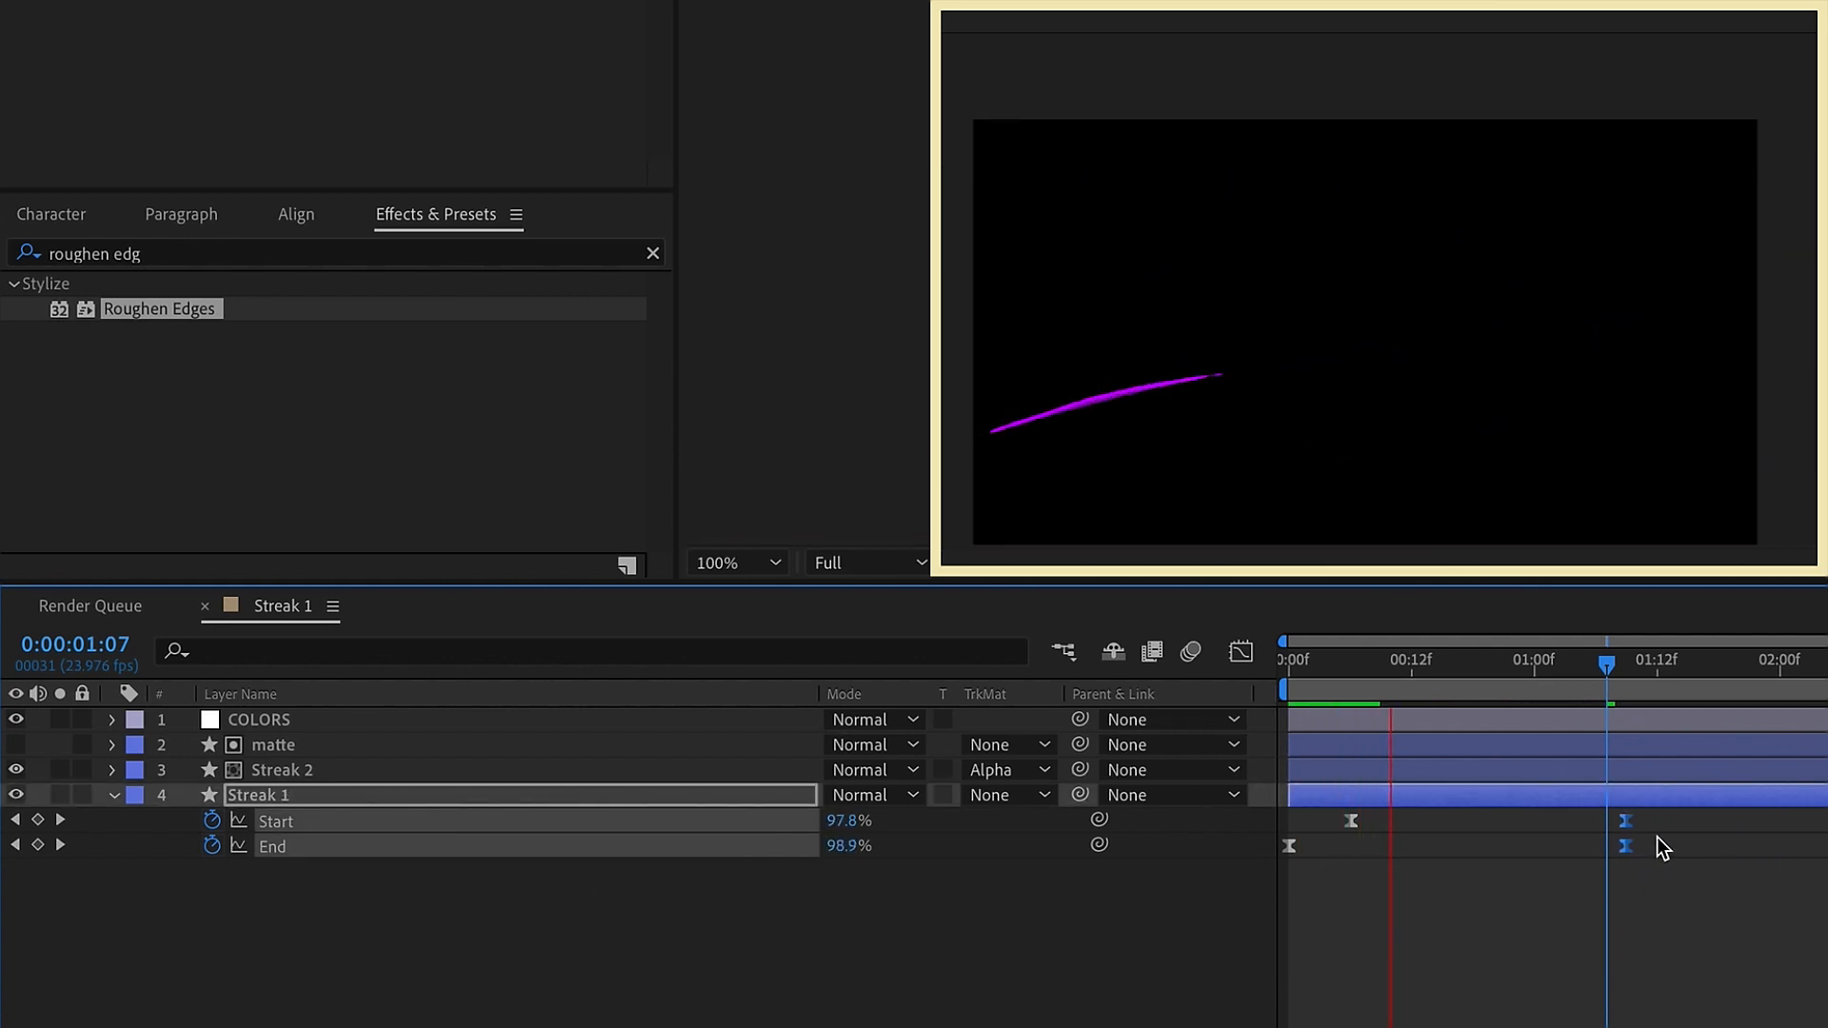
pyautogui.moveTo(1630, 846)
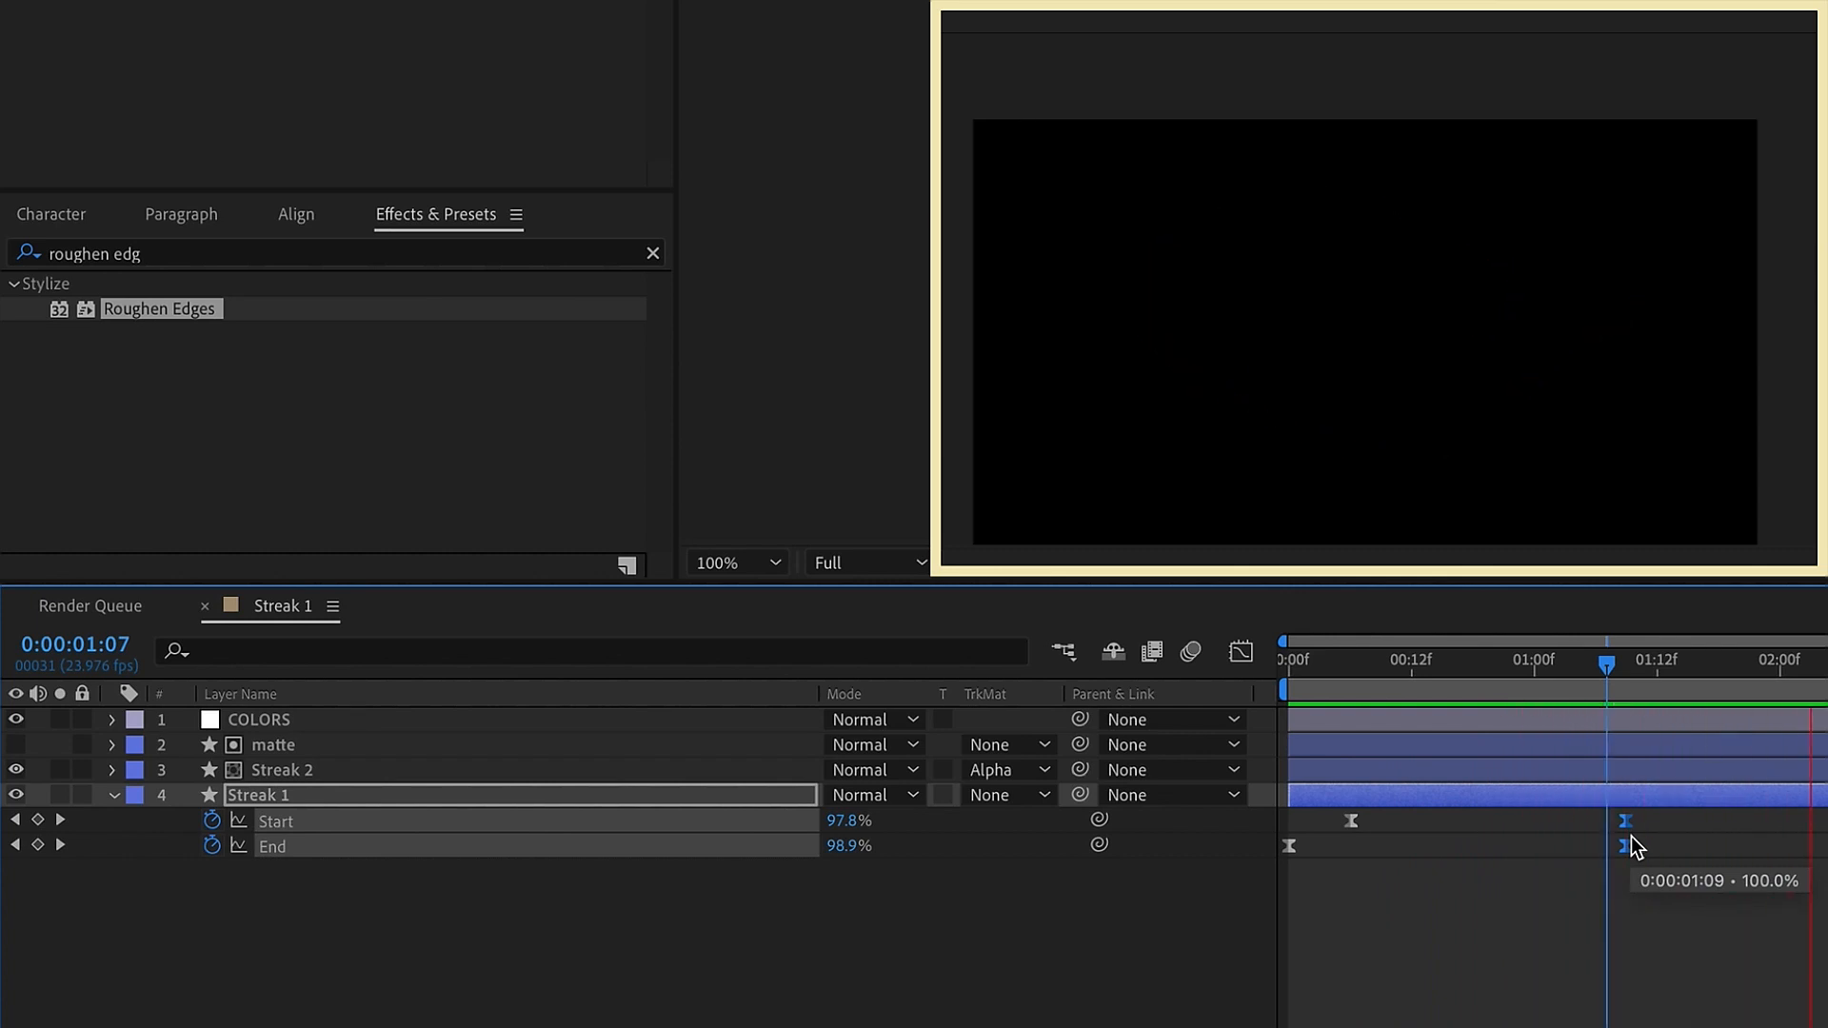
# End the work area at 0:00:01:14 and preview the streak within it
pyautogui.click(1678, 661)
pyautogui.press('n')
pyautogui.press('space')
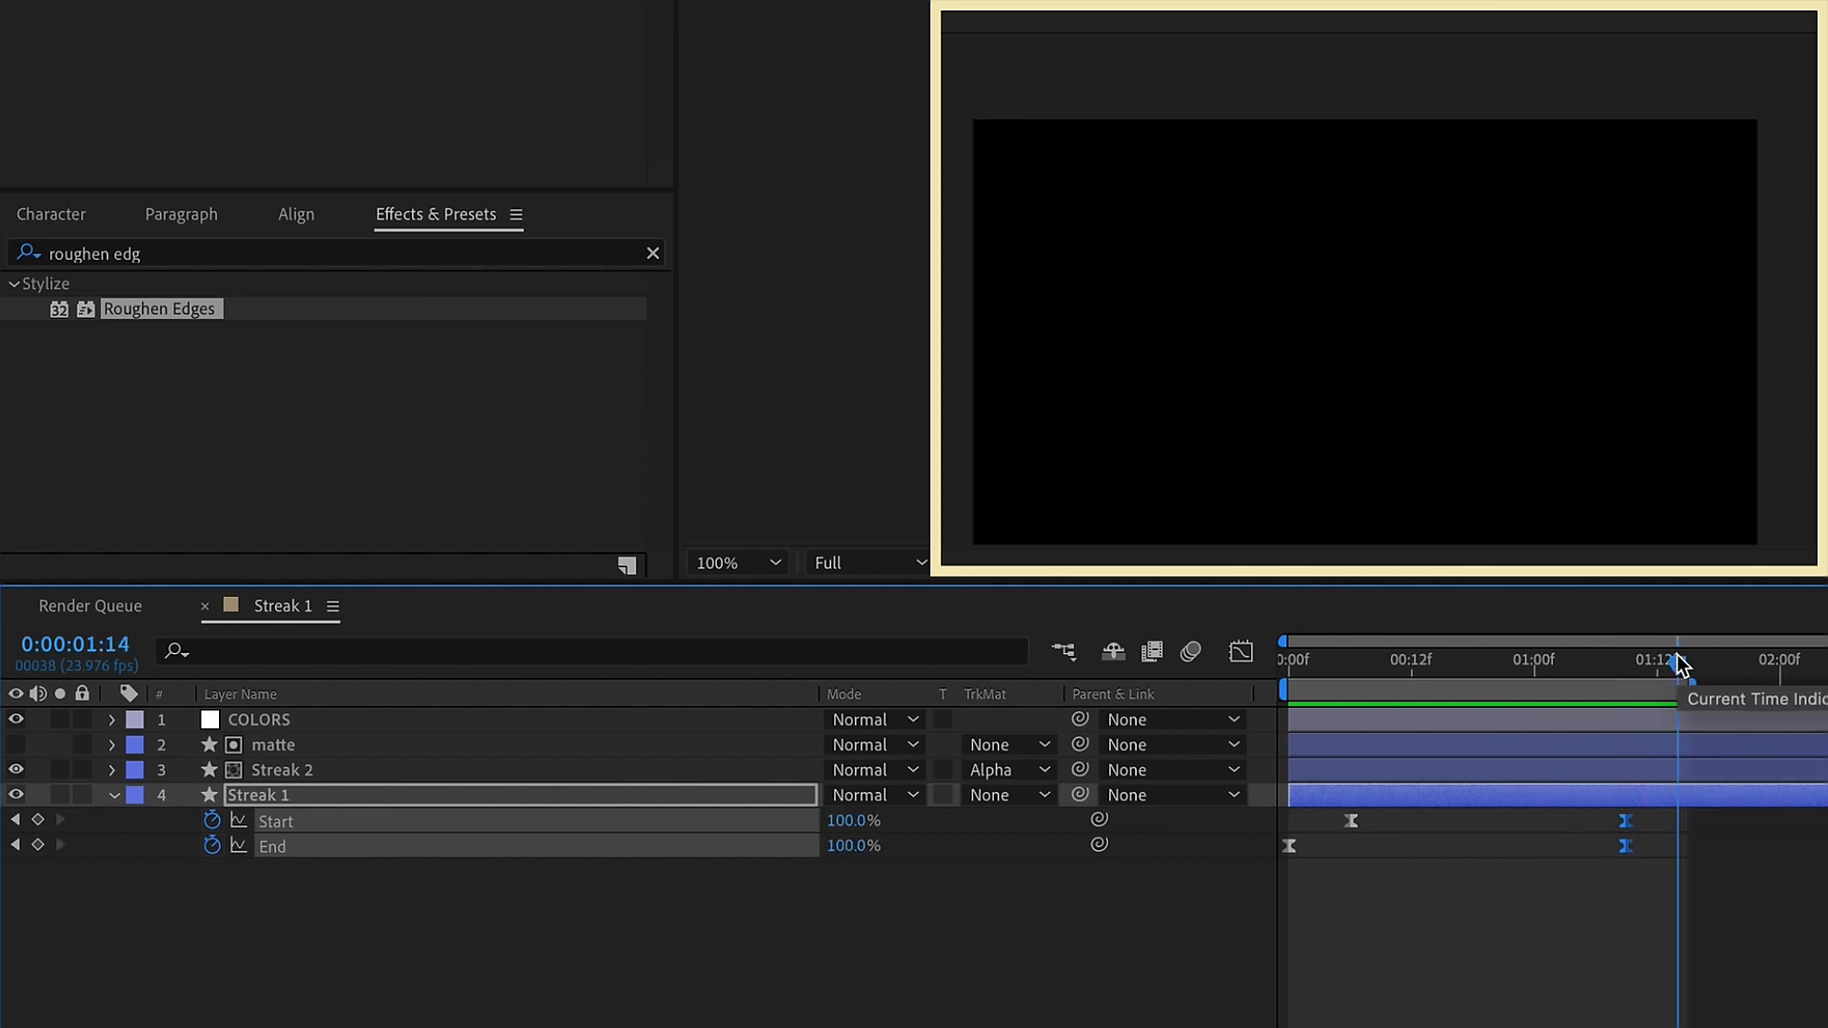
pyautogui.press('space')
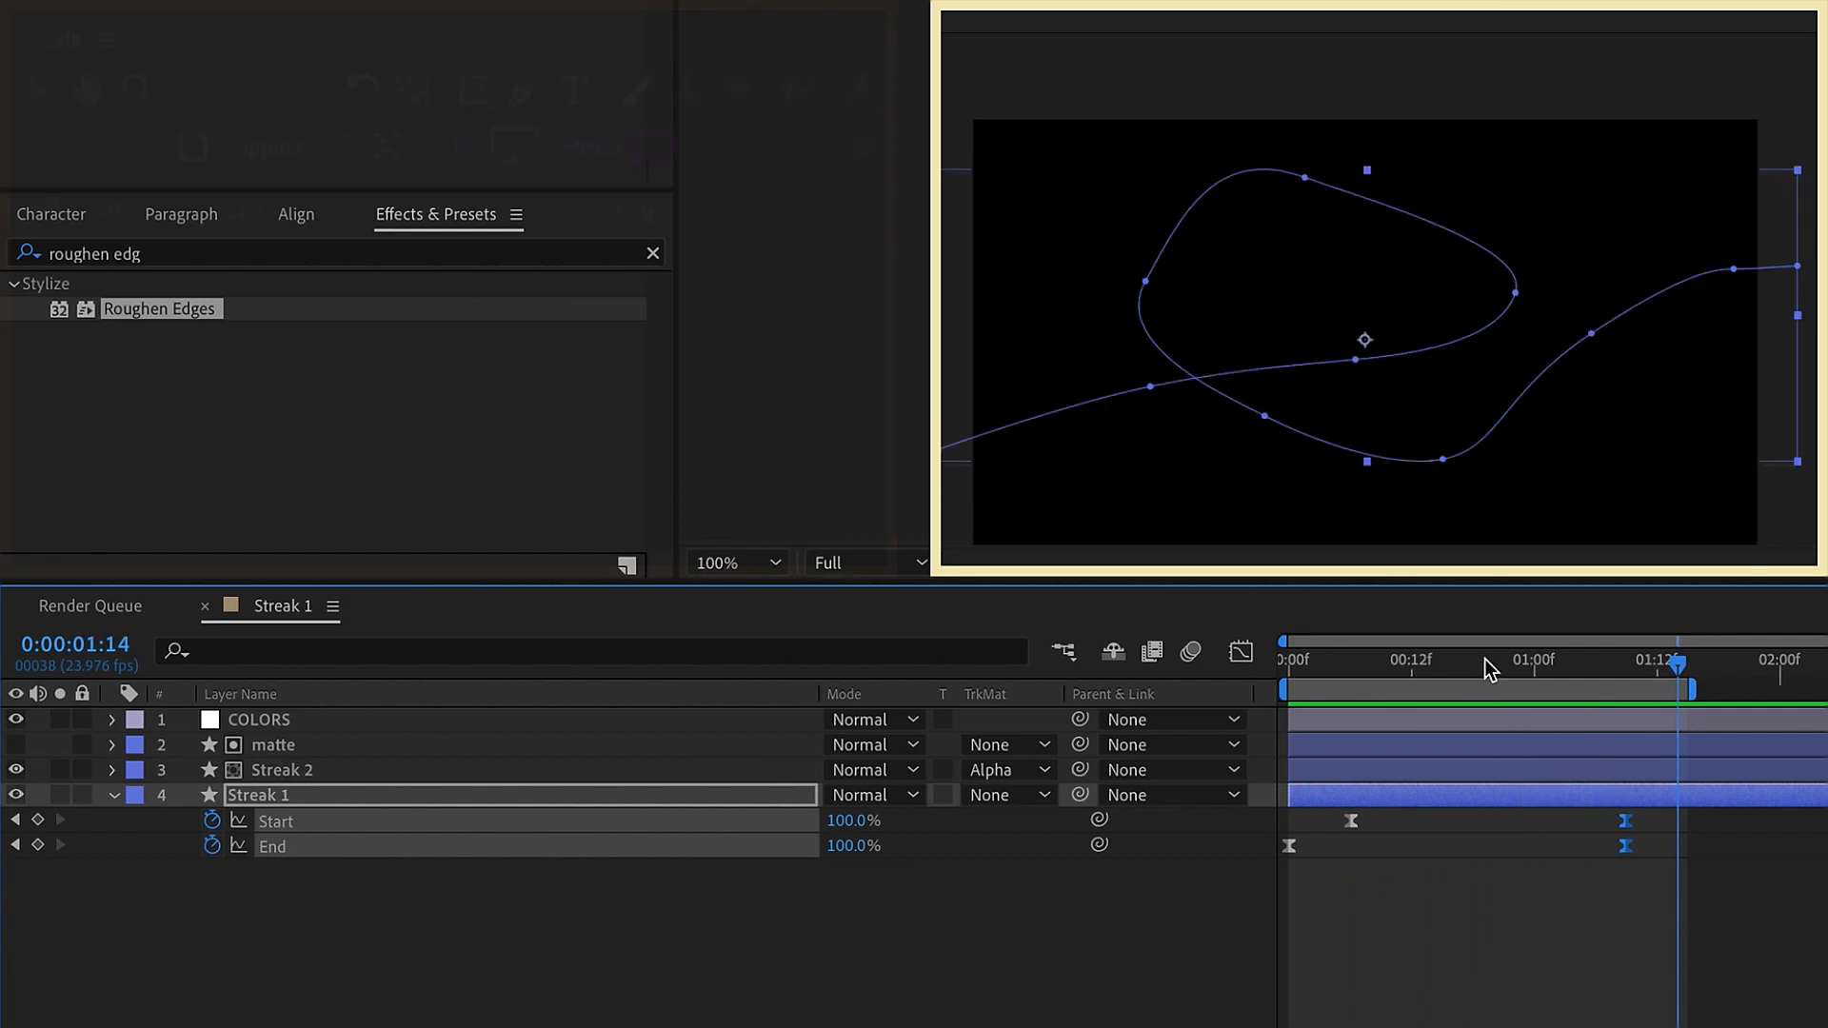
# Set the Streak 1 layer's stroke width to 25 px and fine-tune its thickness while viewing 0:00:00:19
pyautogui.click(1484, 664)
pyautogui.click(667, 796)
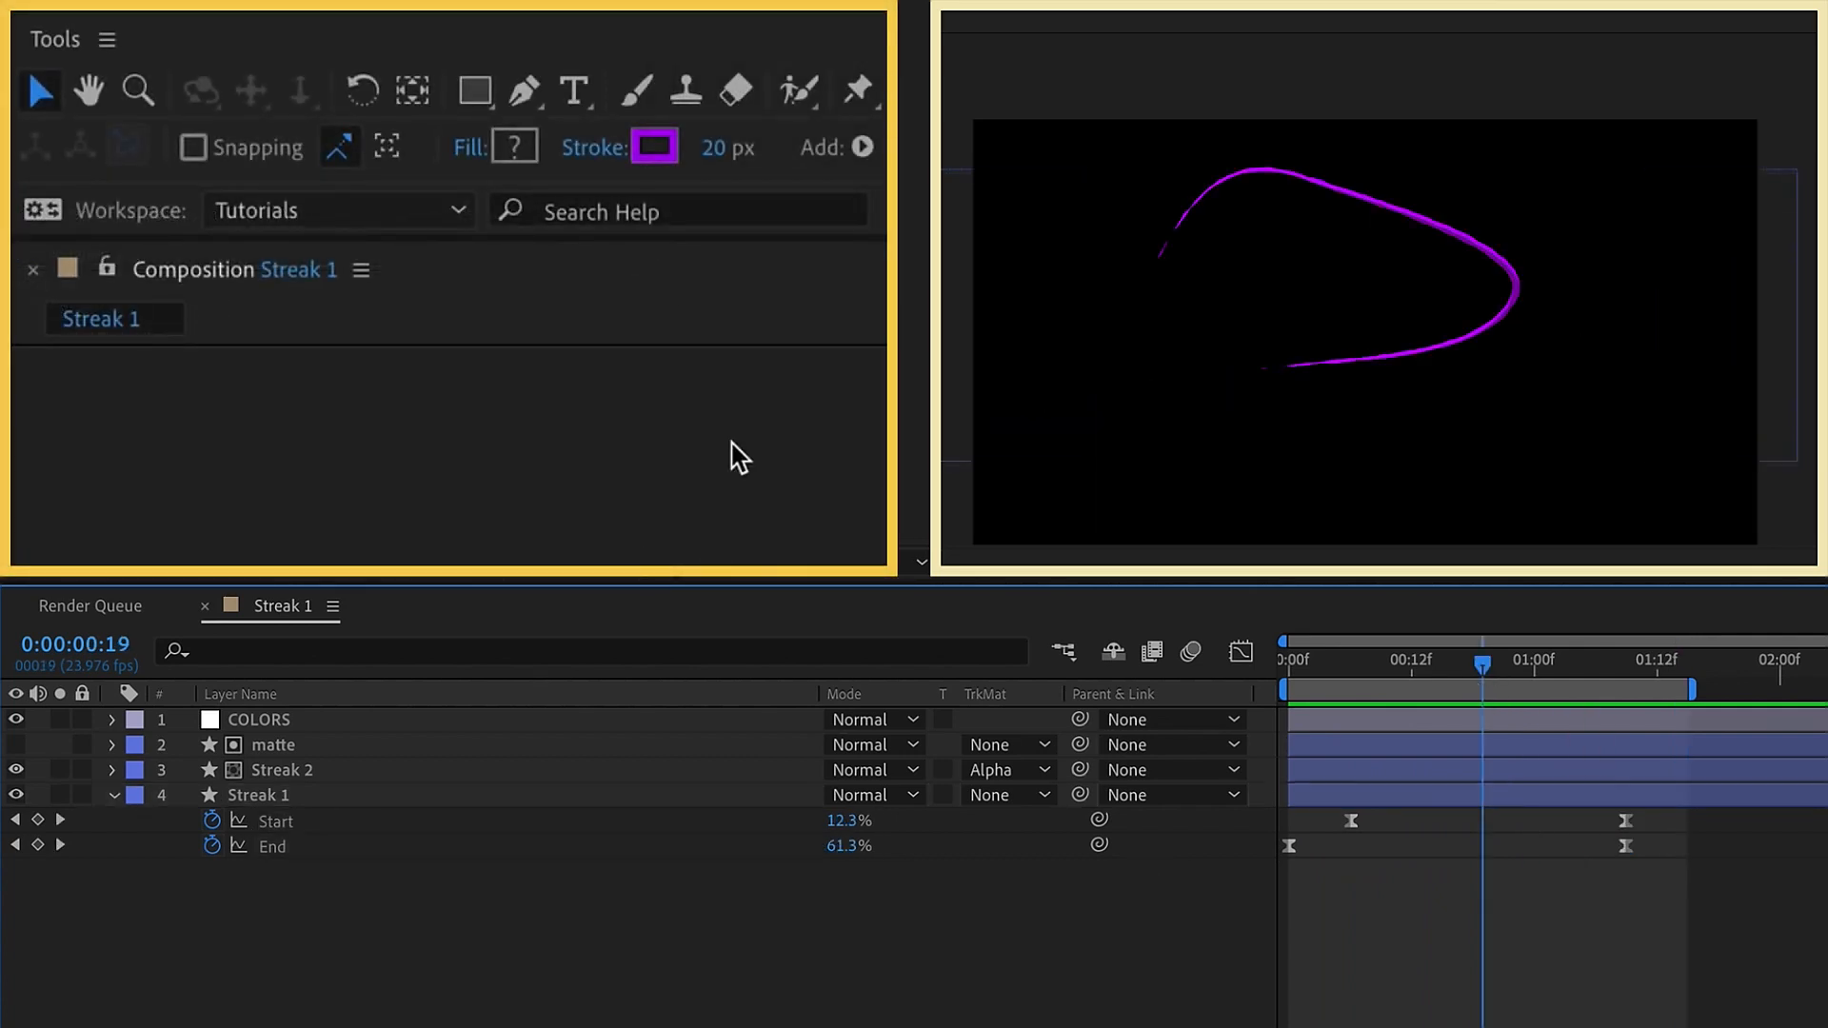
pyautogui.click(722, 152)
pyautogui.write('25')
pyautogui.press('Return')
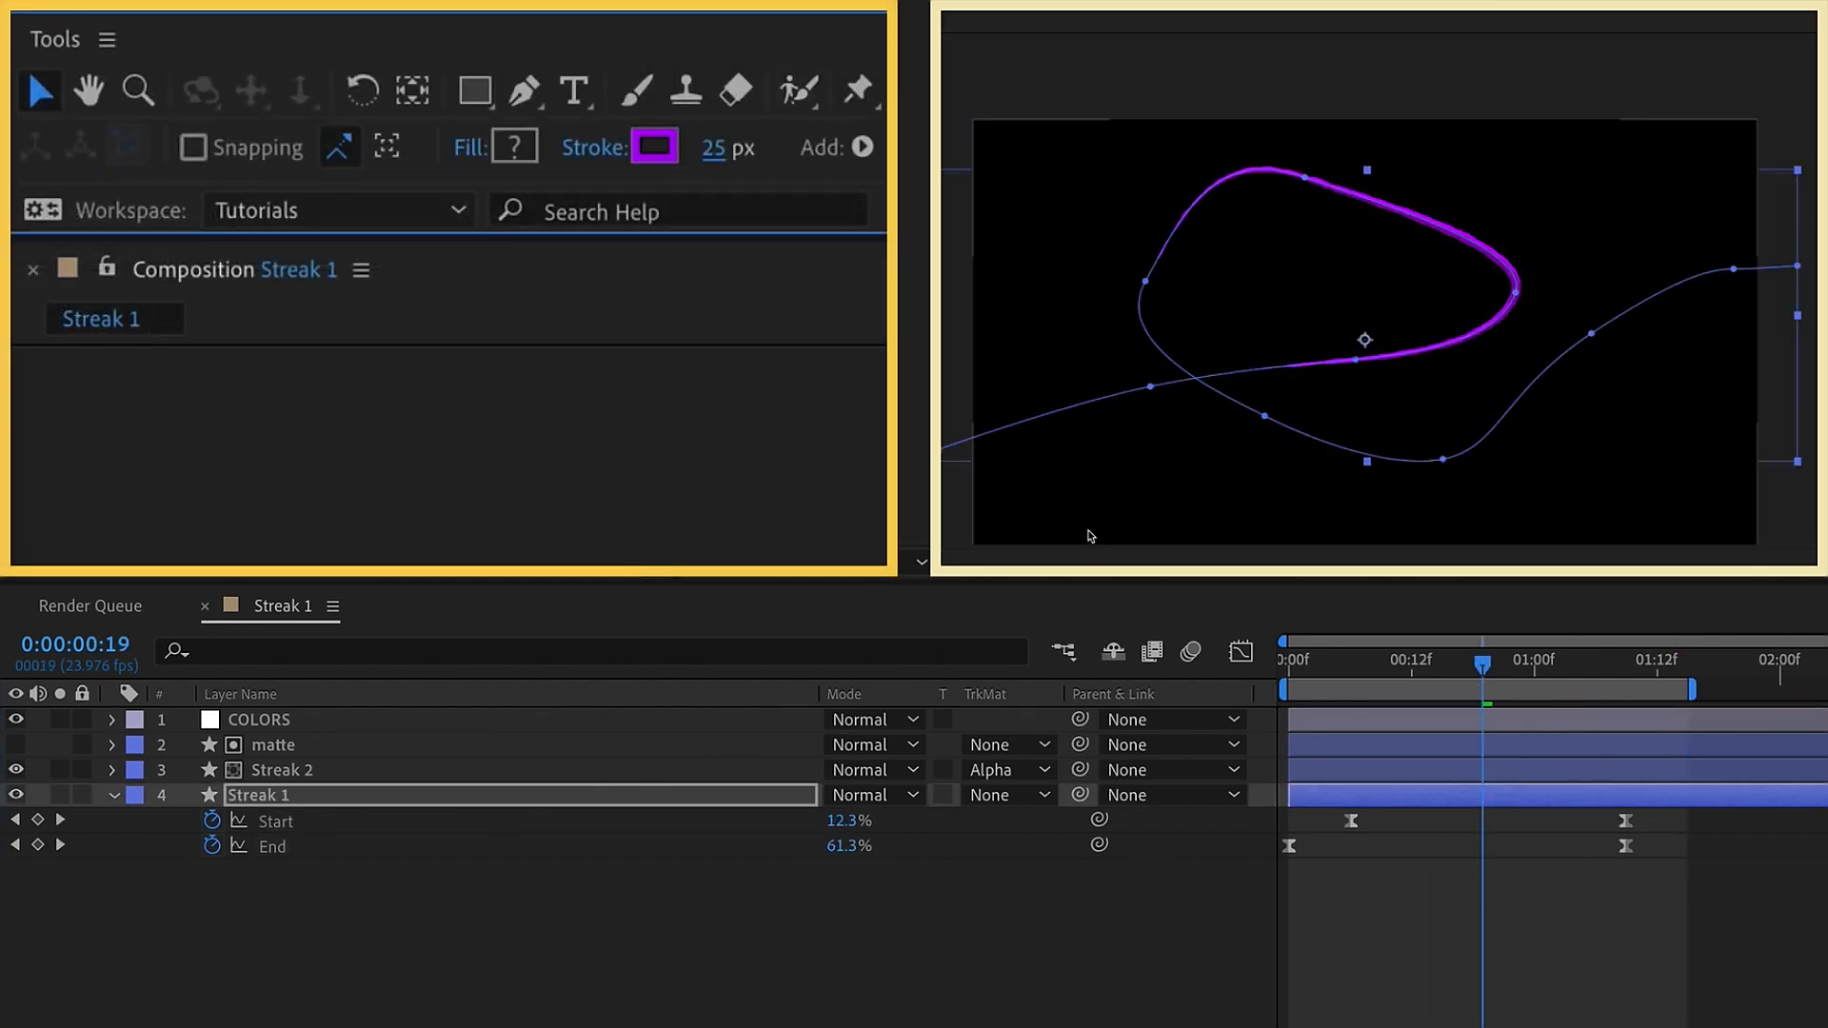
pyautogui.moveTo(729, 145)
pyautogui.mouseDown()
pyautogui.moveTo(775, 139)
pyautogui.moveTo(690, 128)
pyautogui.mouseUp()
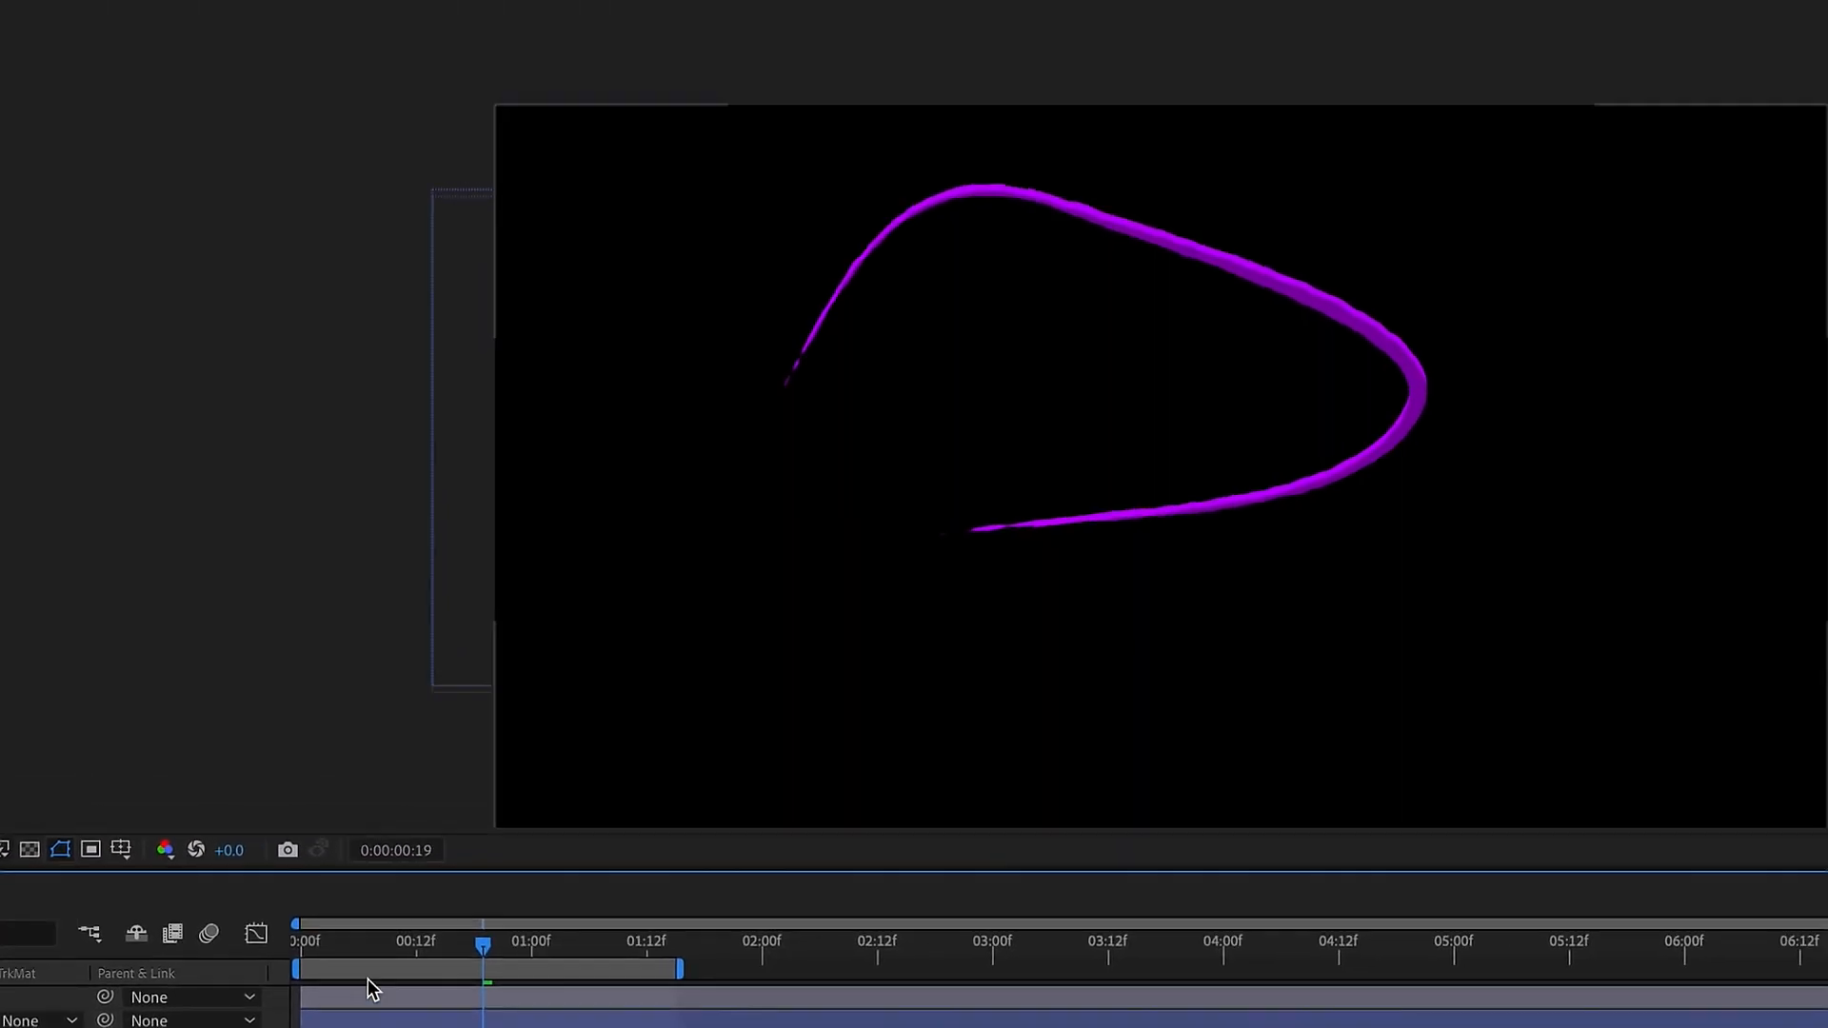
pyautogui.click(877, 803)
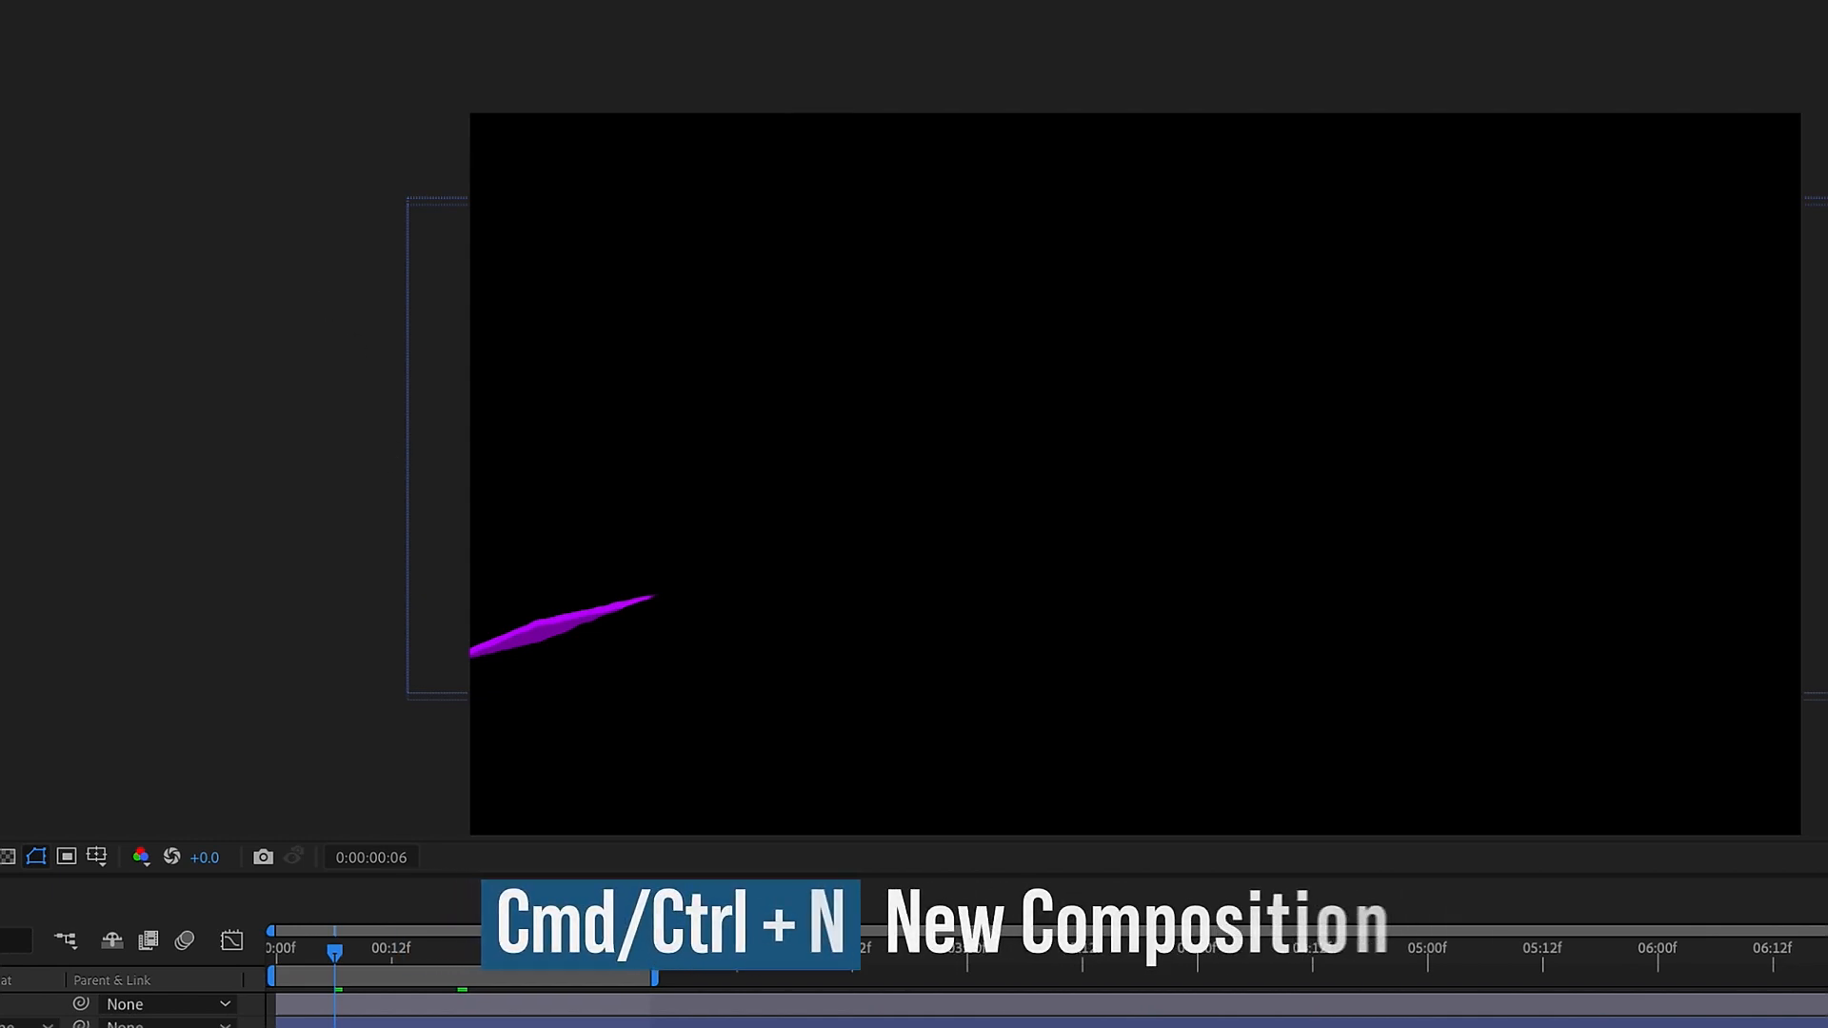
# Create a new composition named MAIN
pyautogui.hotkey('ctrl', 'n')
pyautogui.write('MAI')
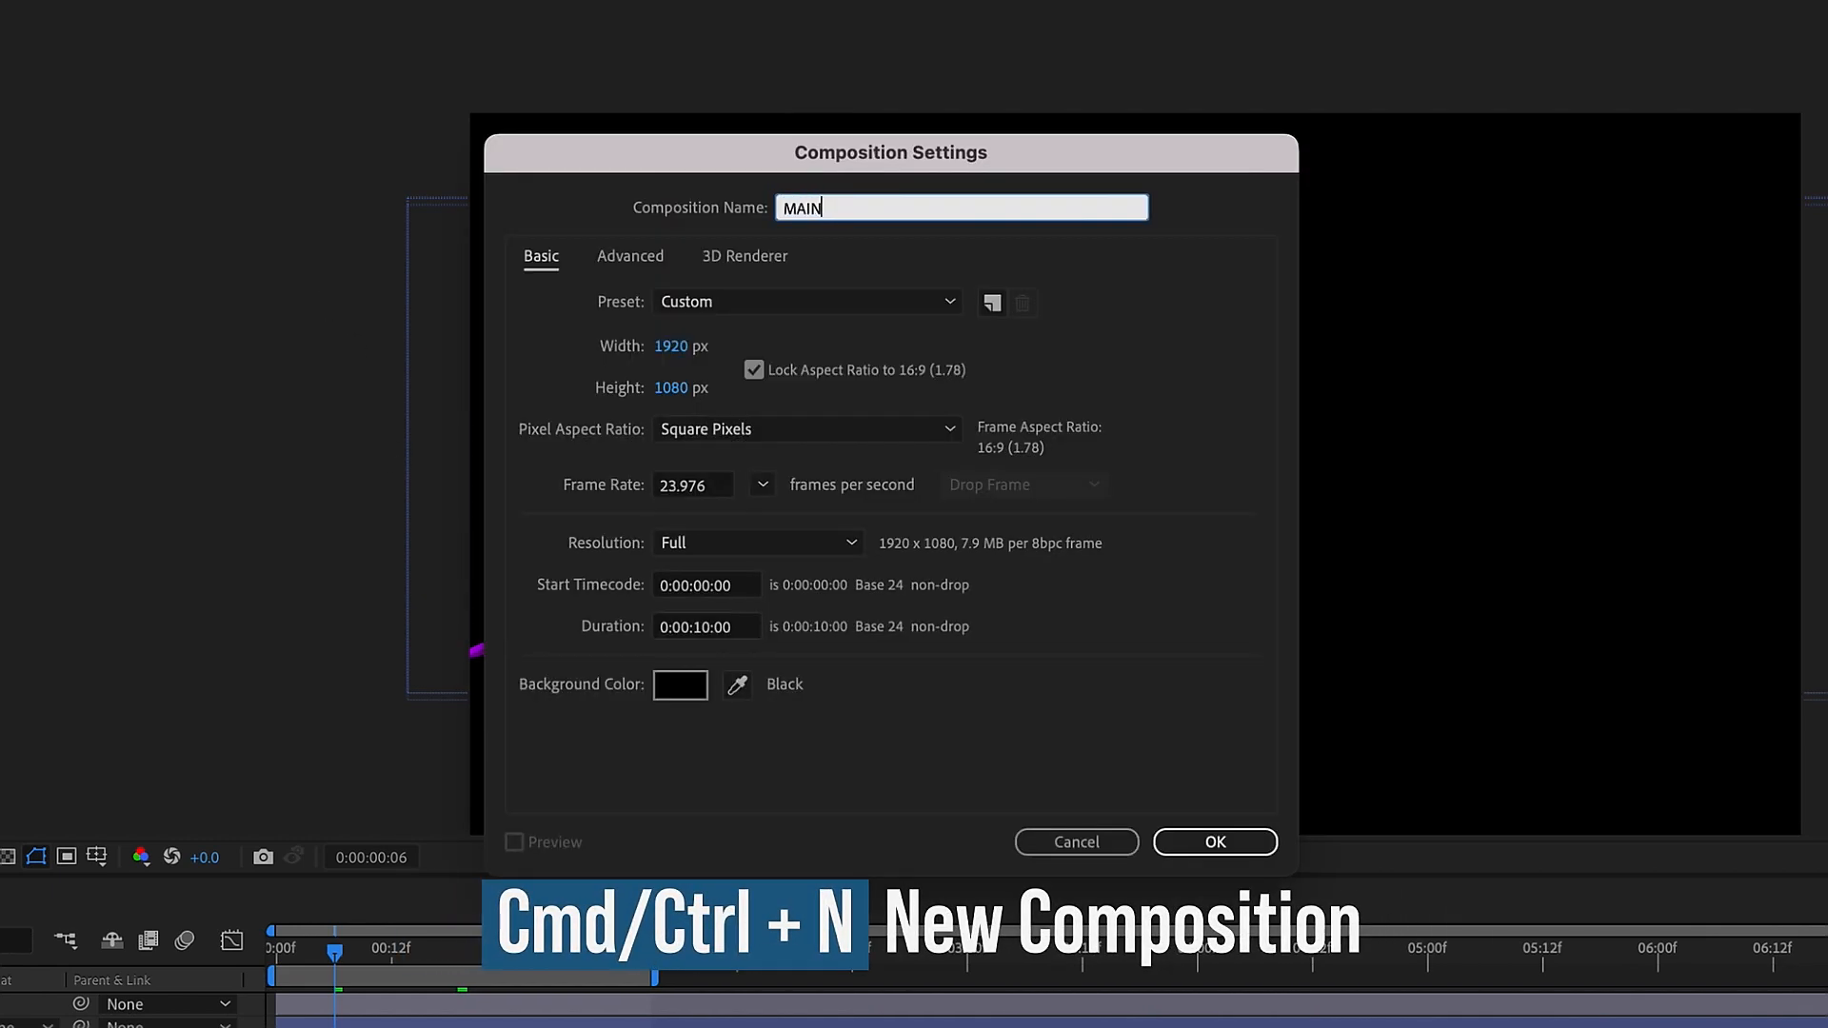
pyautogui.write('N')
pyautogui.press('Return')
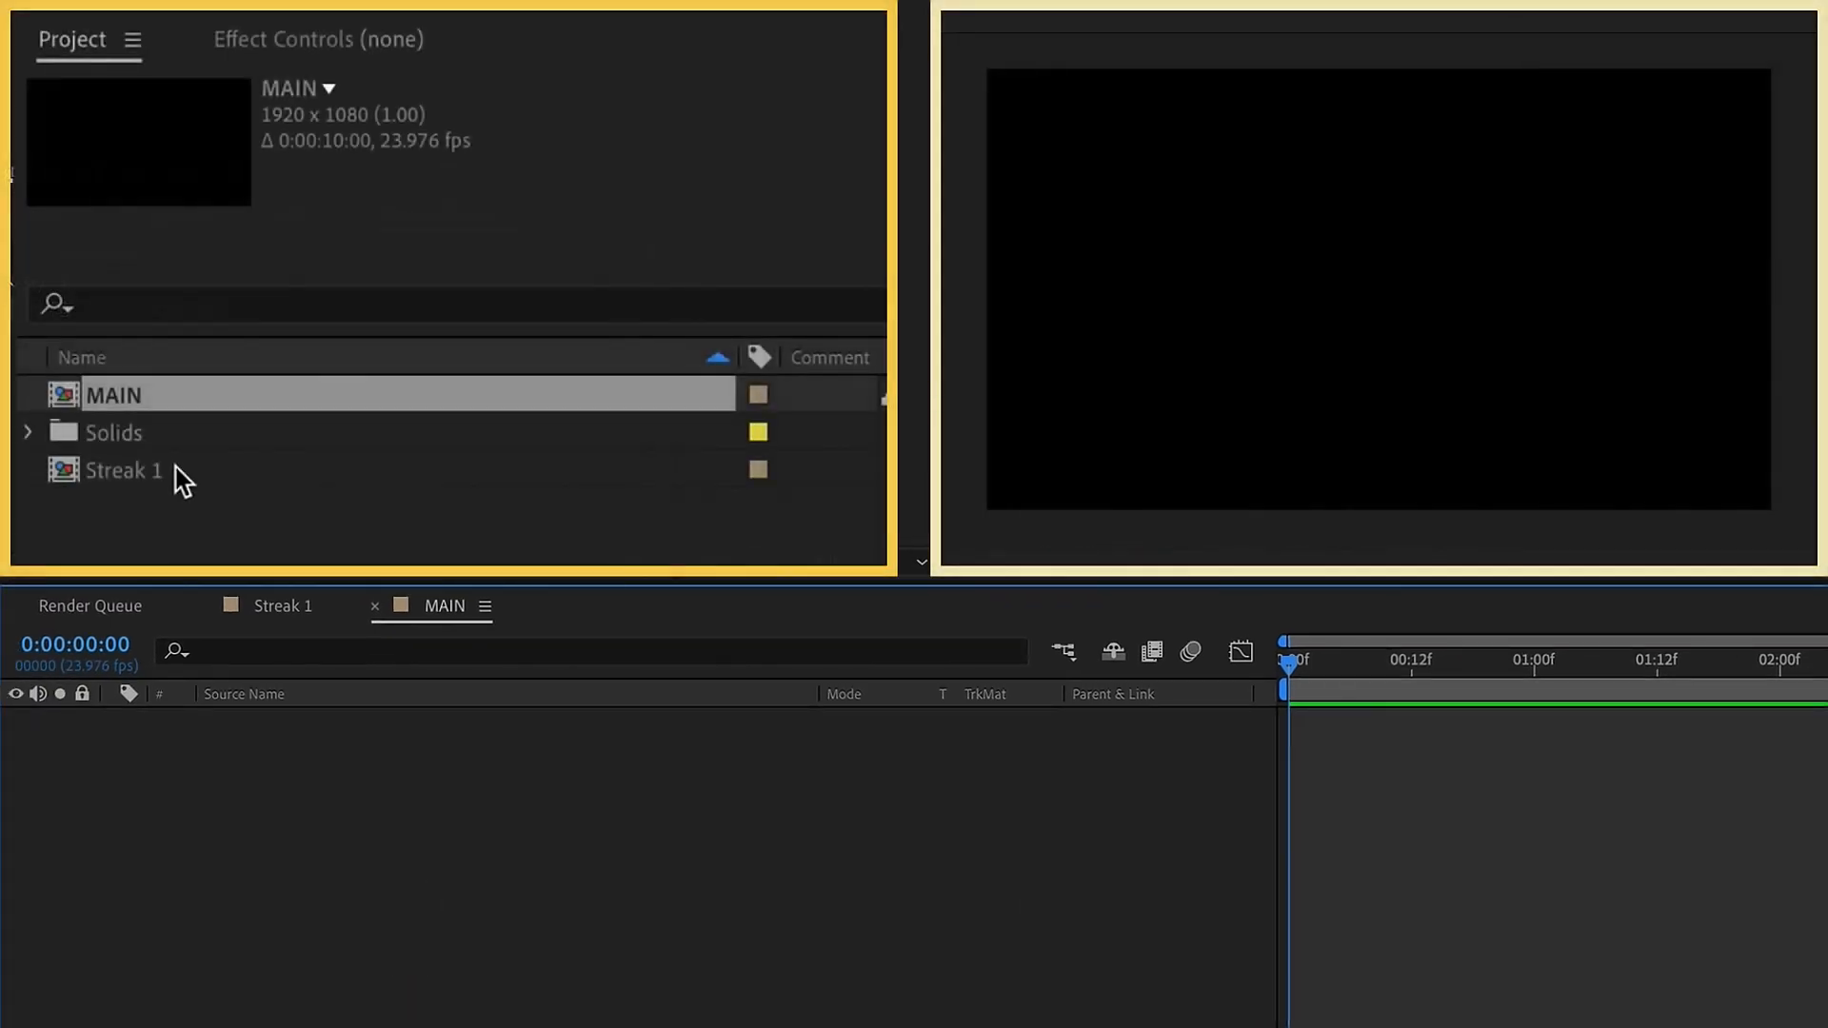
# Add the Streak 1 composition as a layer in MAIN and move the current time to 0:00:01:04
pyautogui.click(185, 485)
pyautogui.moveTo(186, 481); pyautogui.dragTo(373, 954)
pyautogui.moveTo(1489, 665)
pyautogui.mouseDown()
pyautogui.moveTo(1663, 689)
pyautogui.moveTo(1576, 666)
pyautogui.mouseUp()
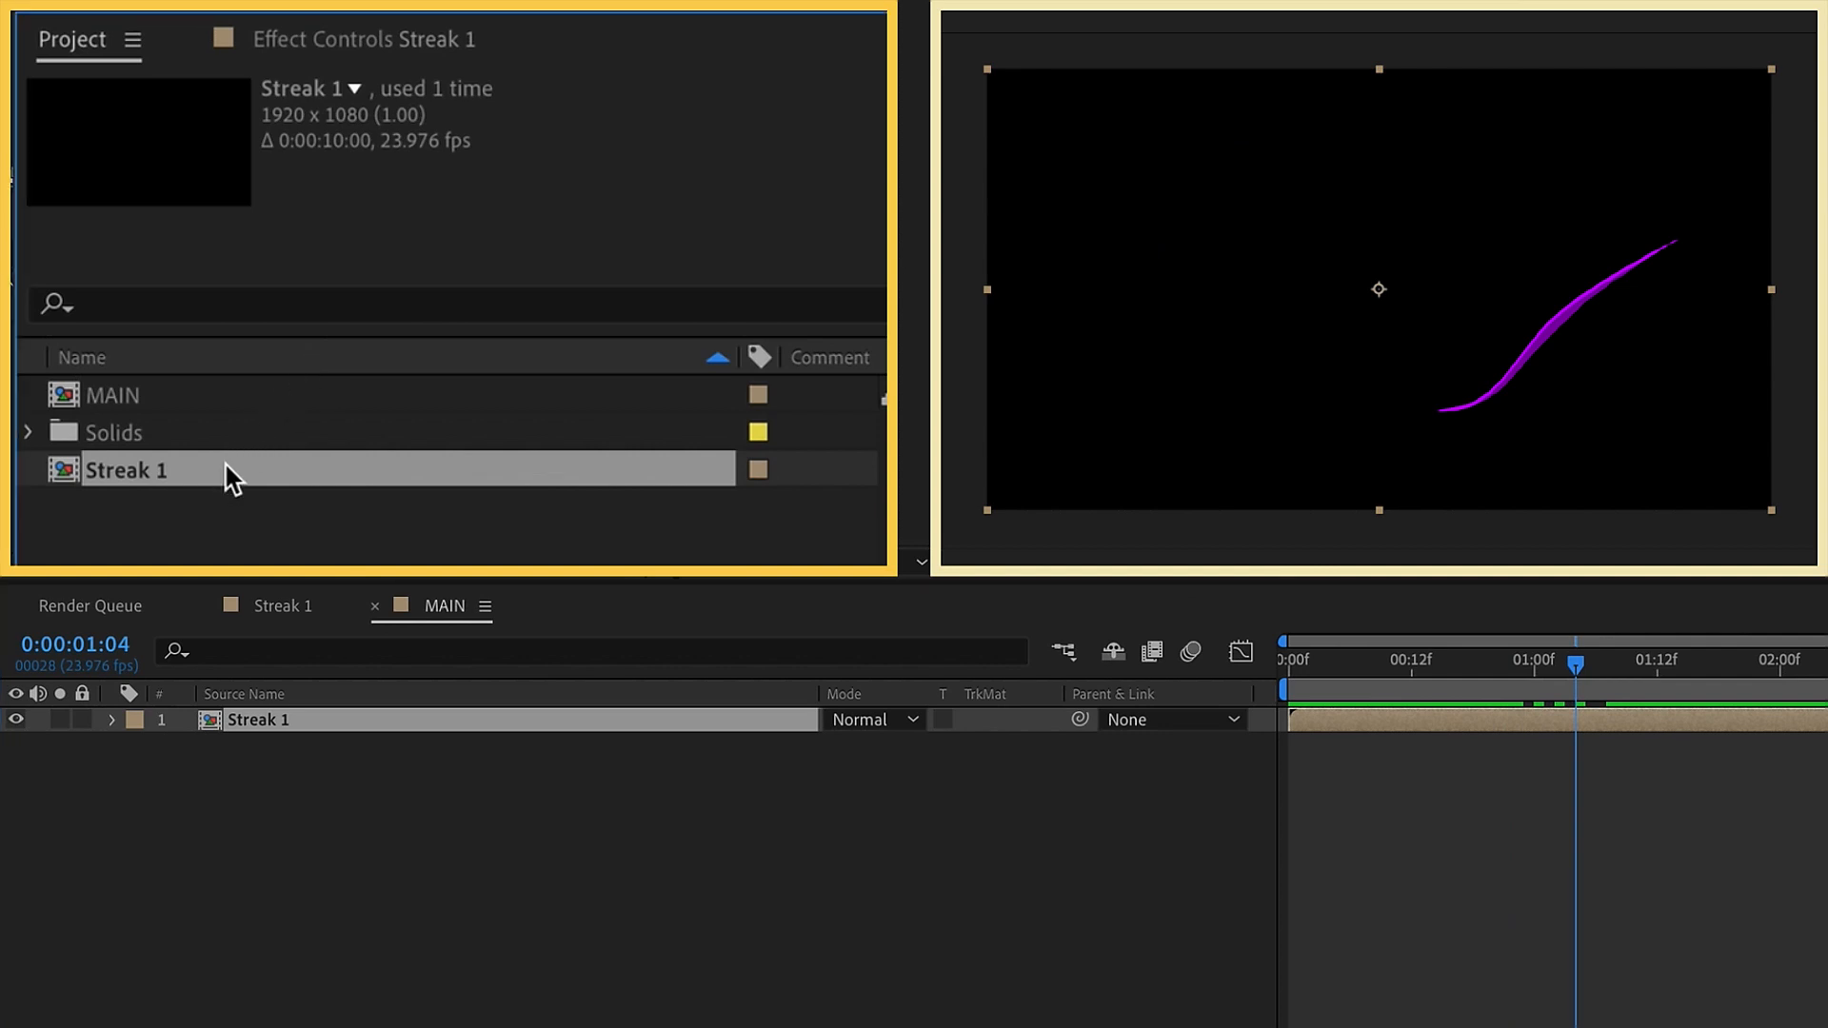
# Duplicate the Streak 1 composition in the project and open the Streak 2 copy
pyautogui.hotkey('ctrl', 'd')
pyautogui.doubleClick(134, 505)
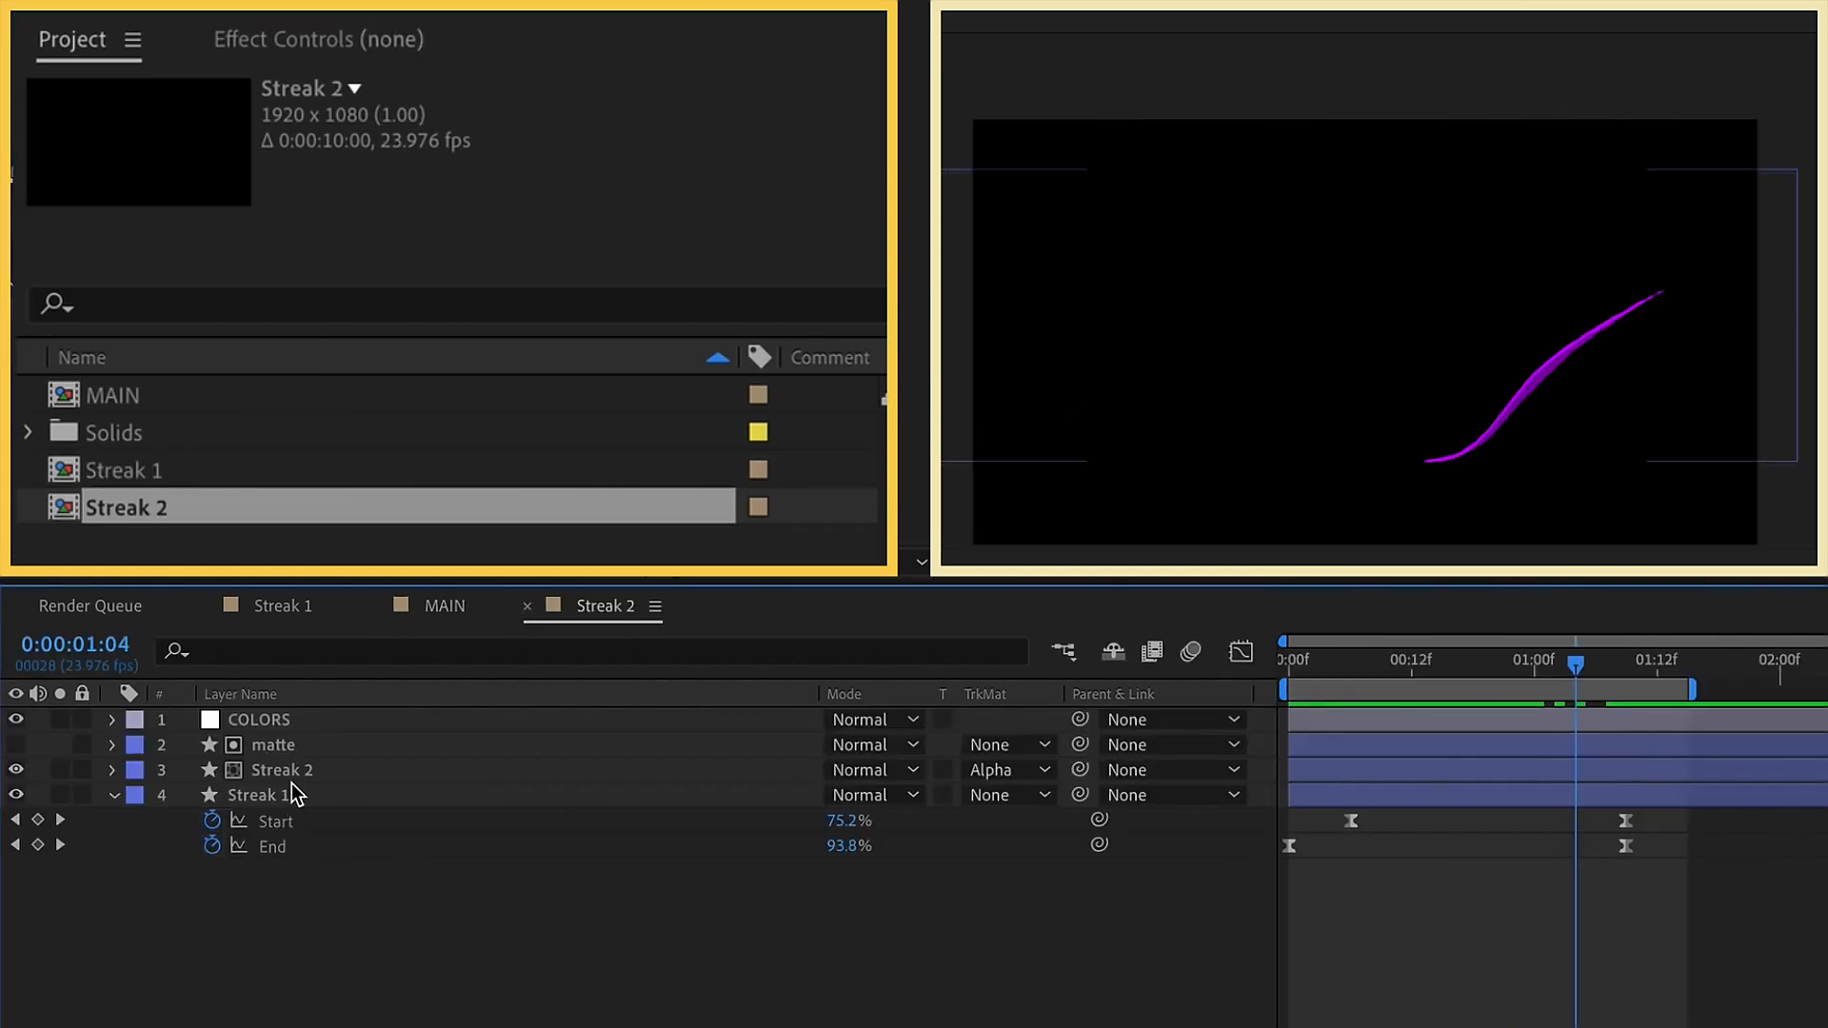
# Recolor the COLORS layer in the Streak 2 composition, making color 1 bright blue and color 2 the lighter blue 359AFA
pyautogui.click(288, 725)
pyautogui.press('F3')
pyautogui.click(517, 156)
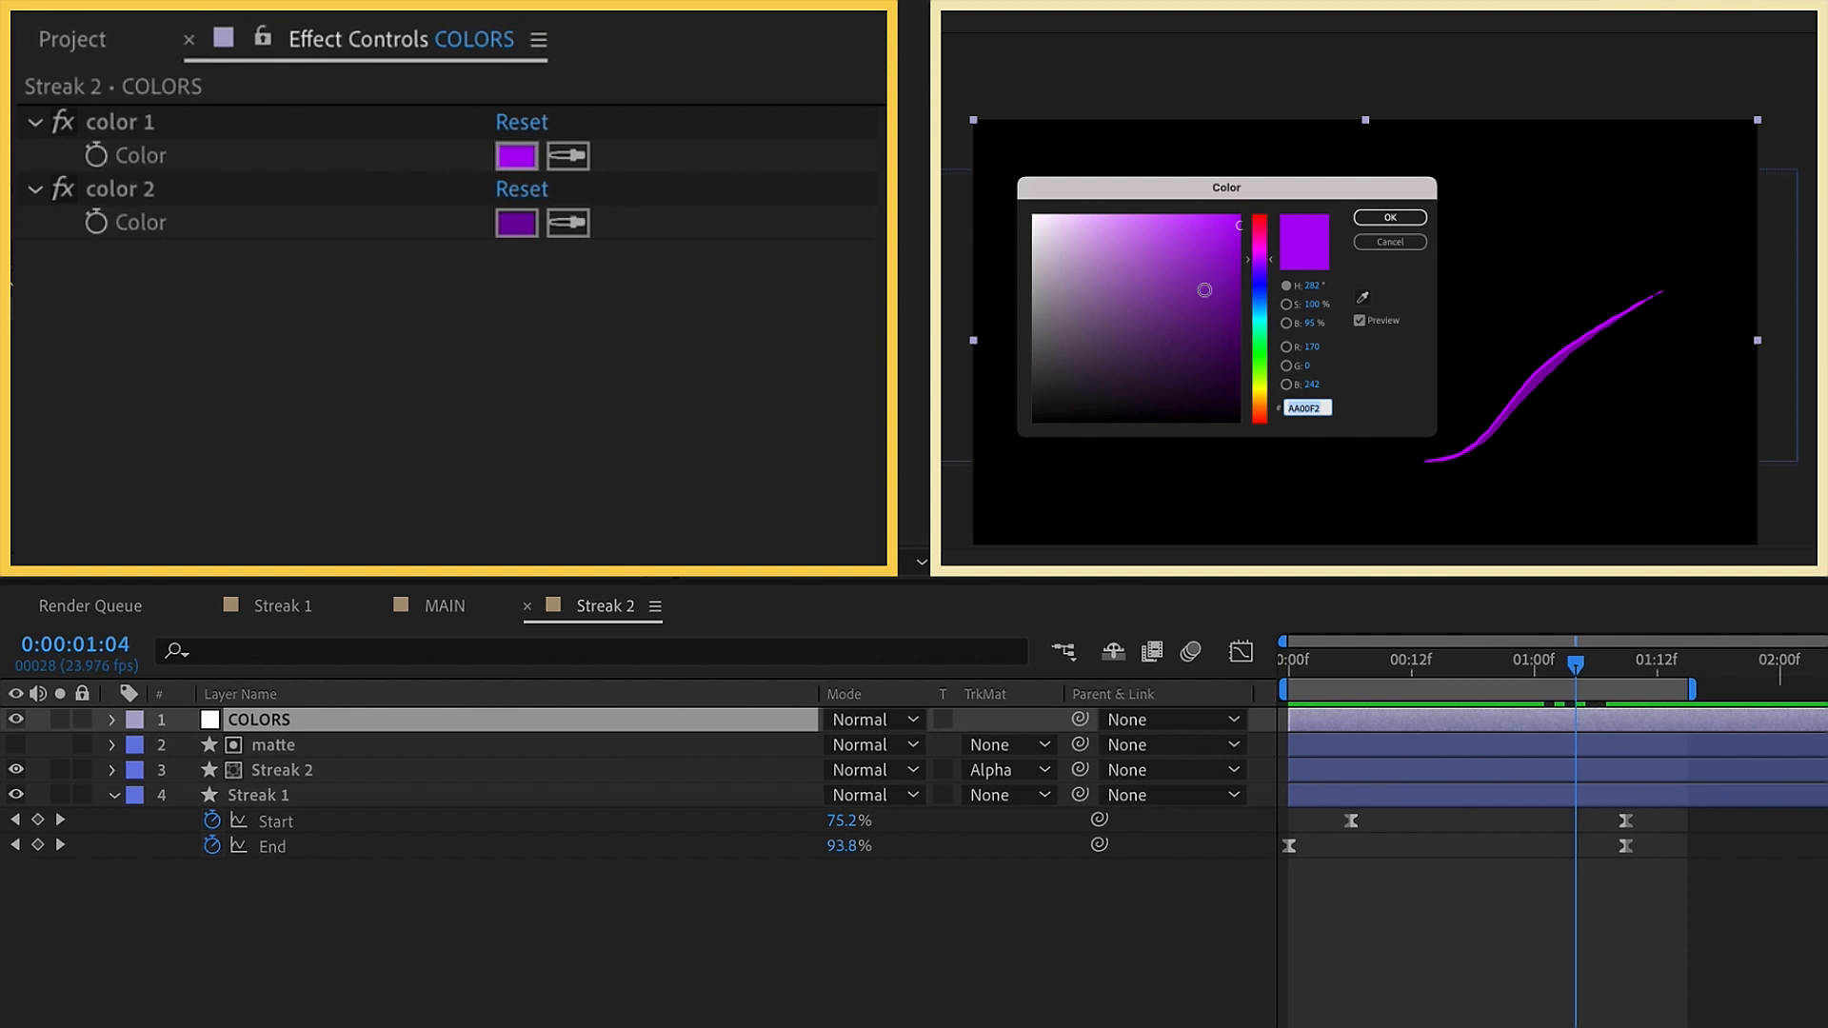
pyautogui.click(1262, 293)
pyautogui.click(1375, 220)
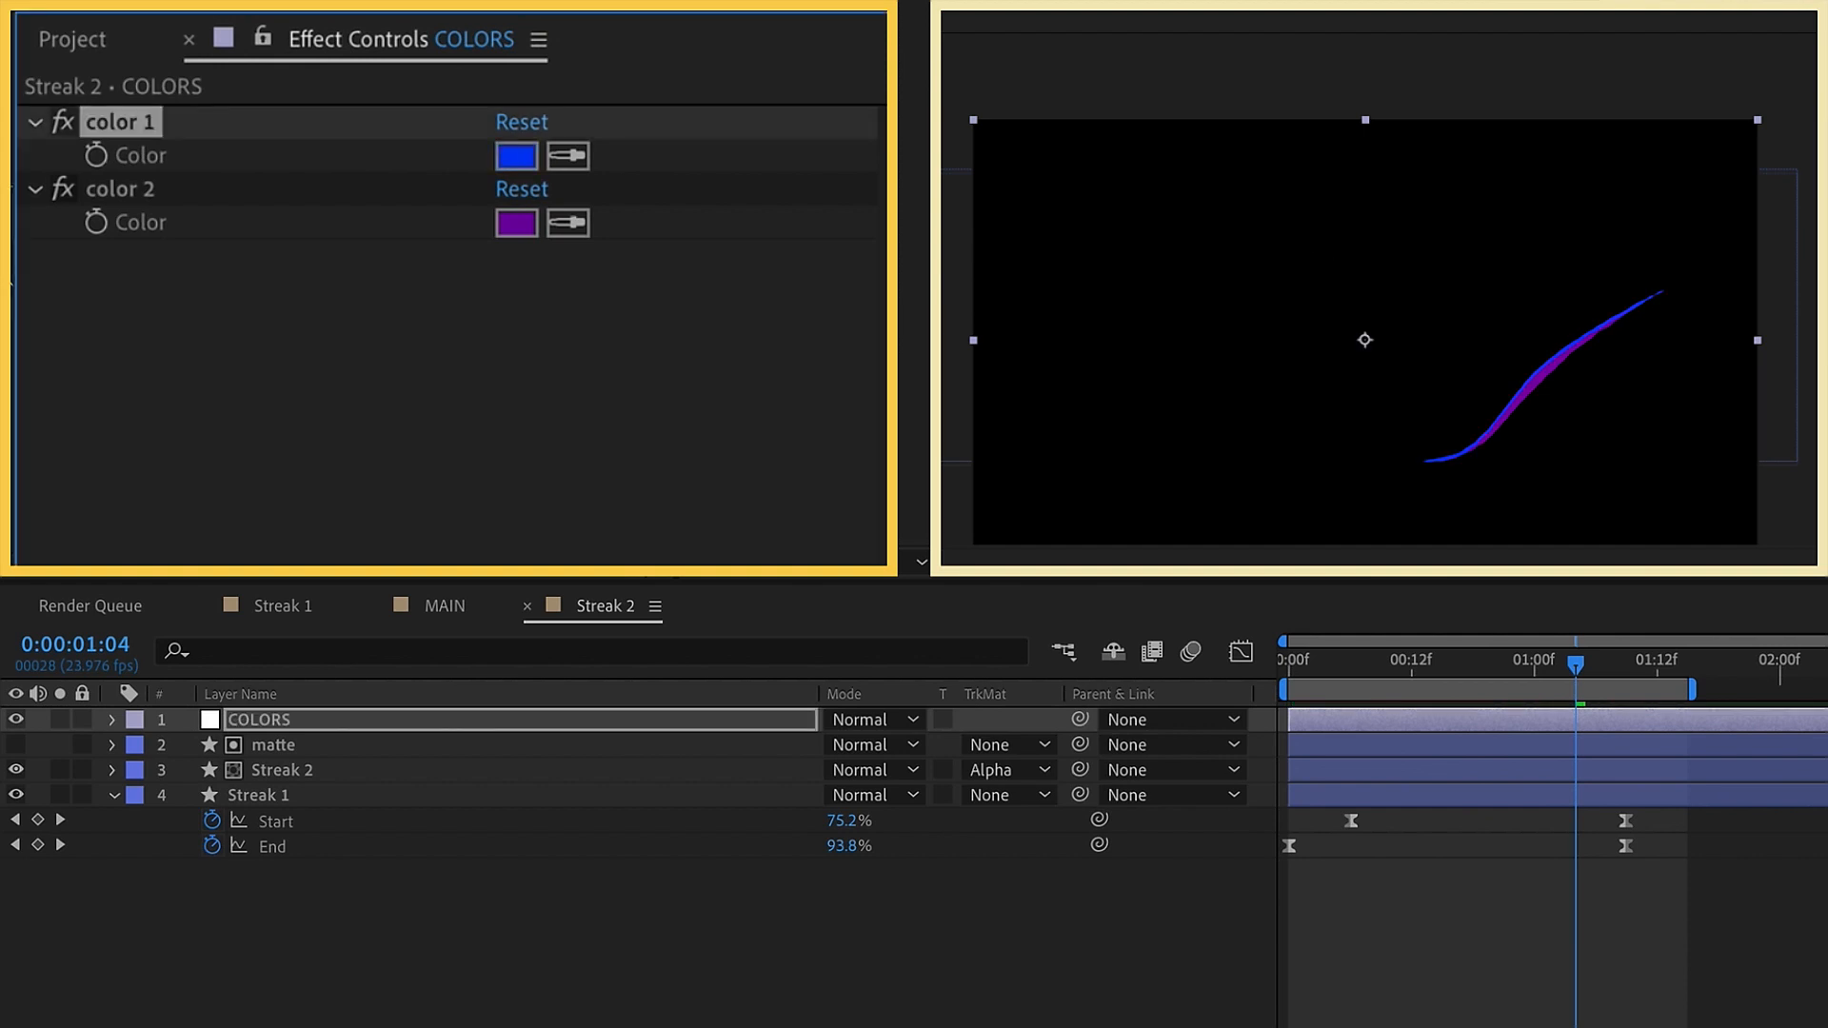
pyautogui.click(512, 156)
pyautogui.moveTo(1258, 295); pyautogui.dragTo(1258, 303)
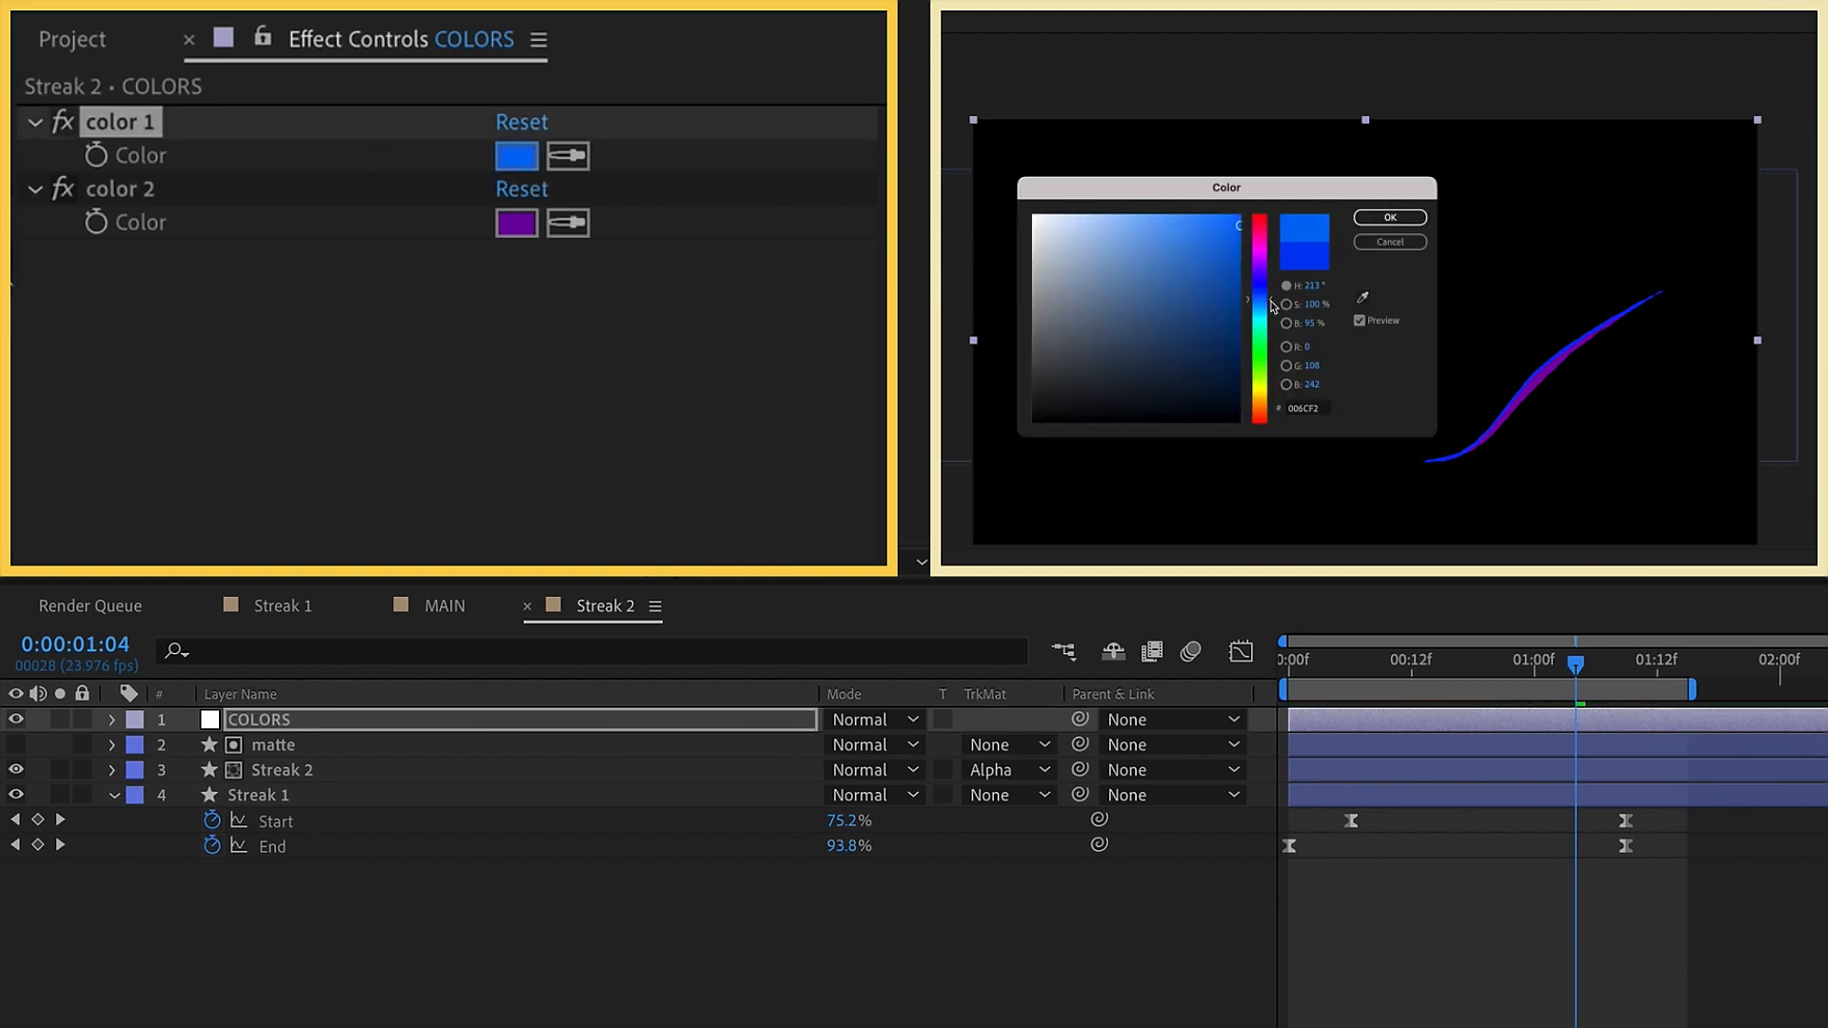
pyautogui.click(1391, 217)
pyautogui.click(517, 155)
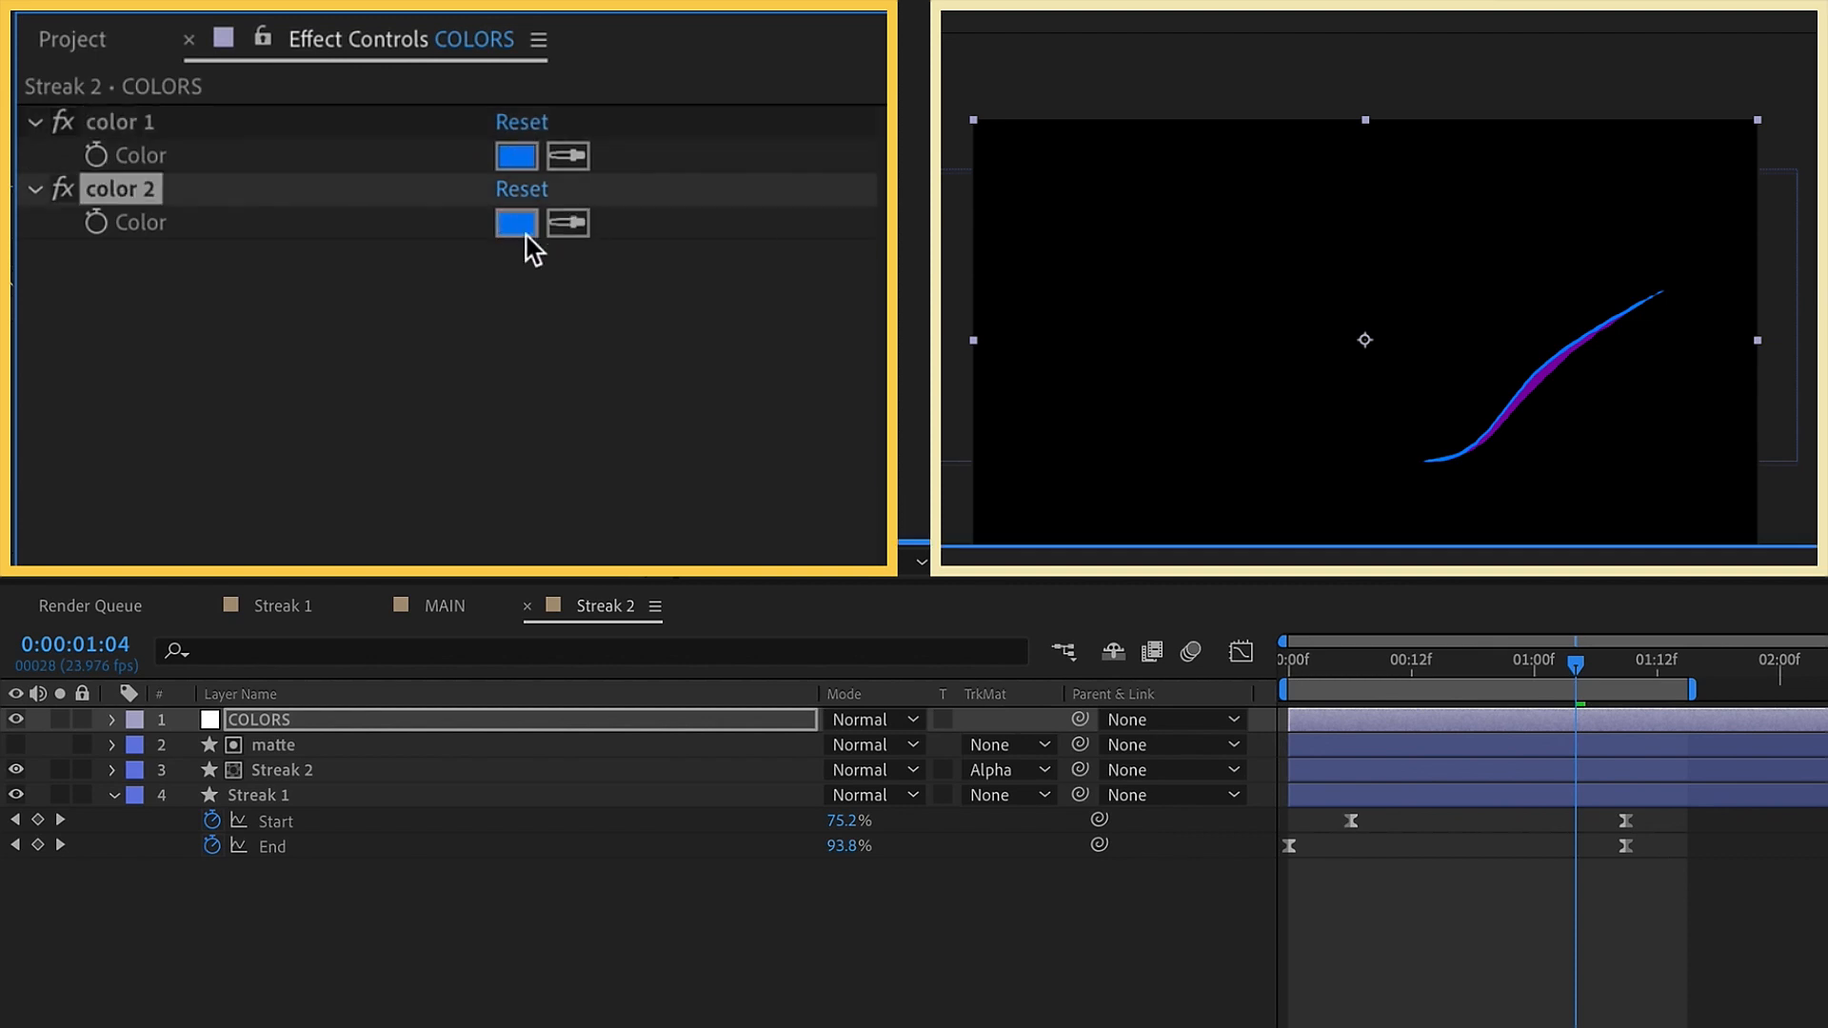
pyautogui.click(517, 225)
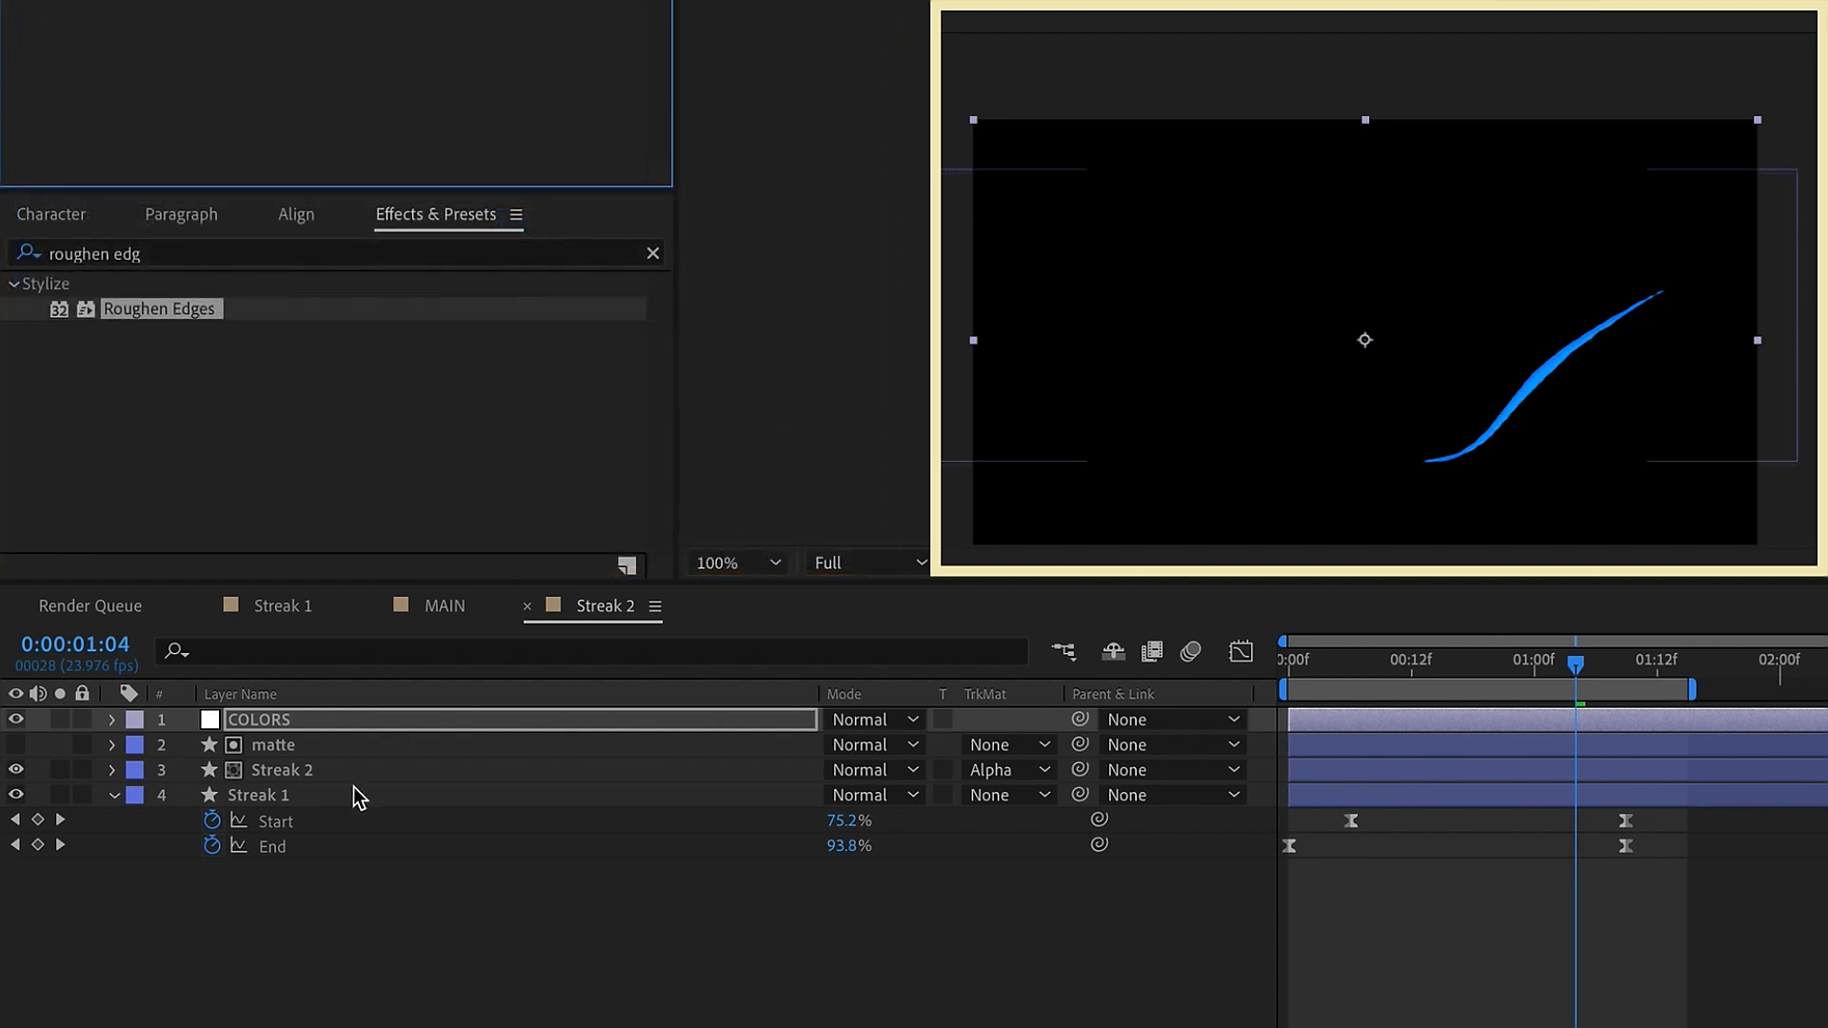
# Reshape the middle of the Streak 1 layer's Path 1 in the Streak 2 composition into a different, irregular loop
pyautogui.click(312, 792)
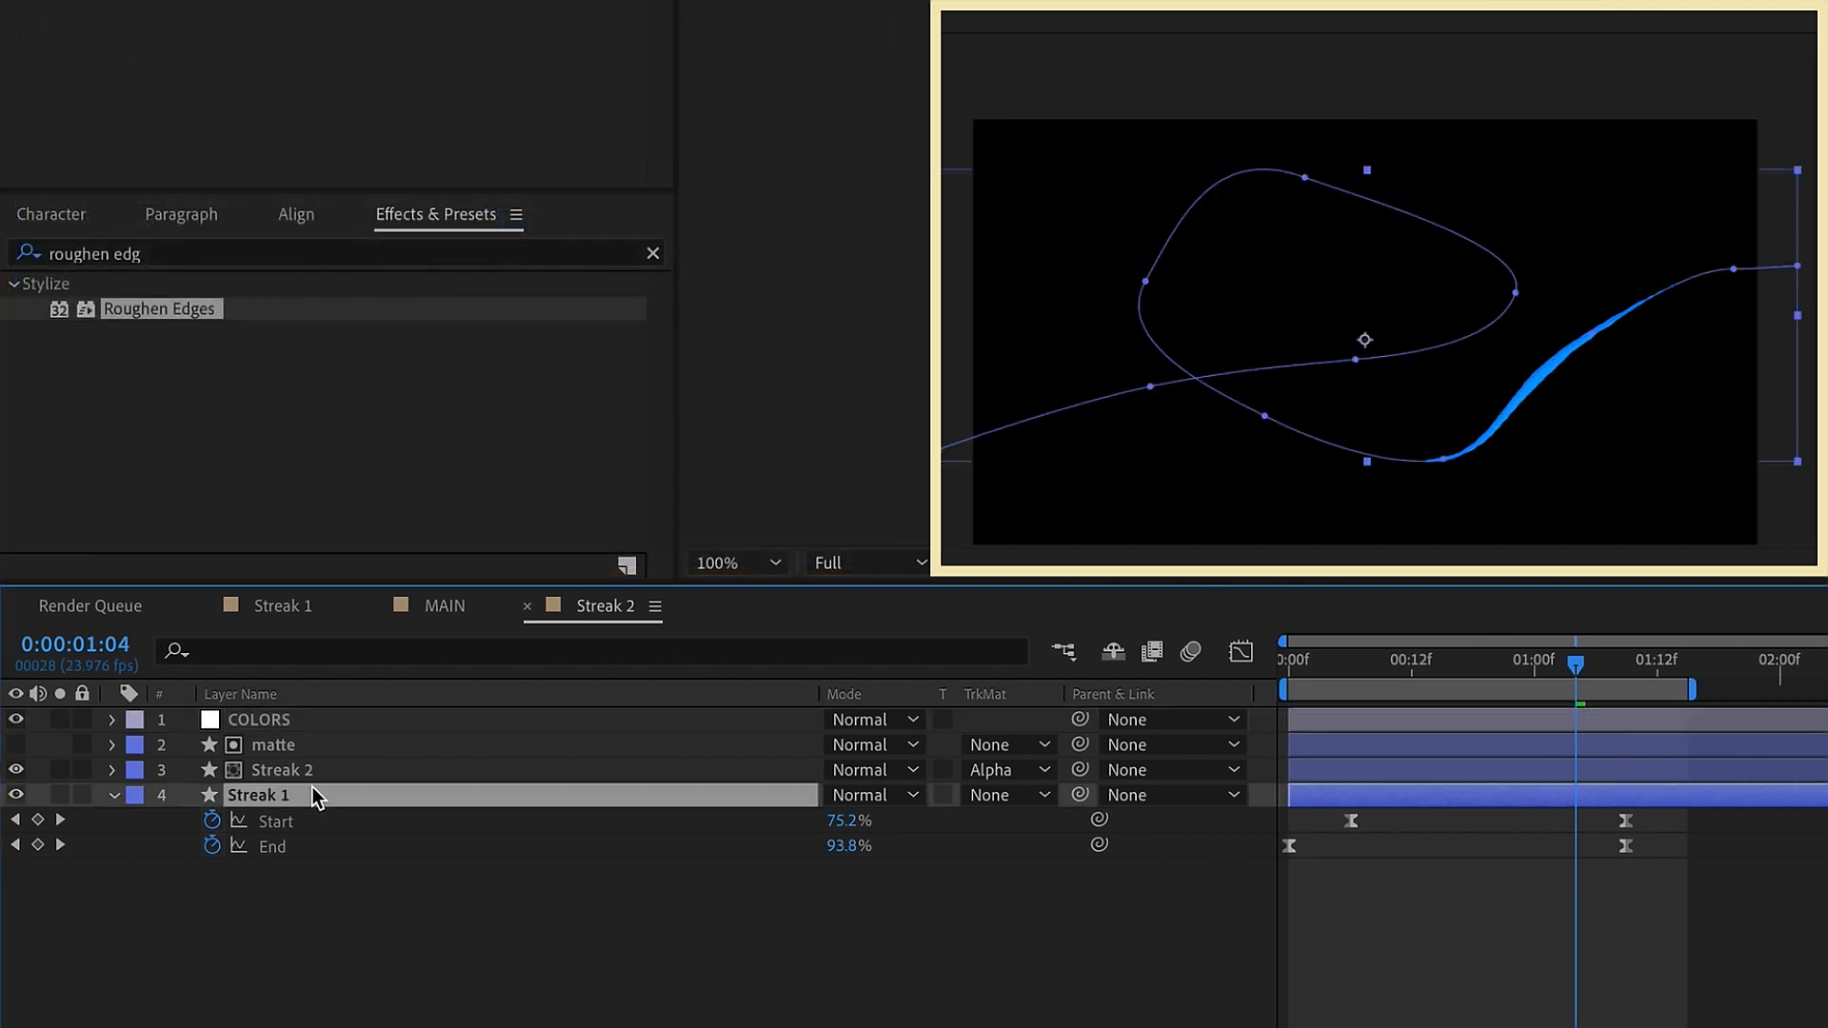
pyautogui.click(115, 796)
pyautogui.click(115, 796)
pyautogui.click(221, 845)
pyautogui.click(1153, 388)
pyautogui.moveTo(1154, 390)
pyautogui.mouseDown()
pyautogui.moveTo(1228, 381)
pyautogui.moveTo(1305, 185)
pyautogui.moveTo(1444, 190)
pyautogui.mouseUp()
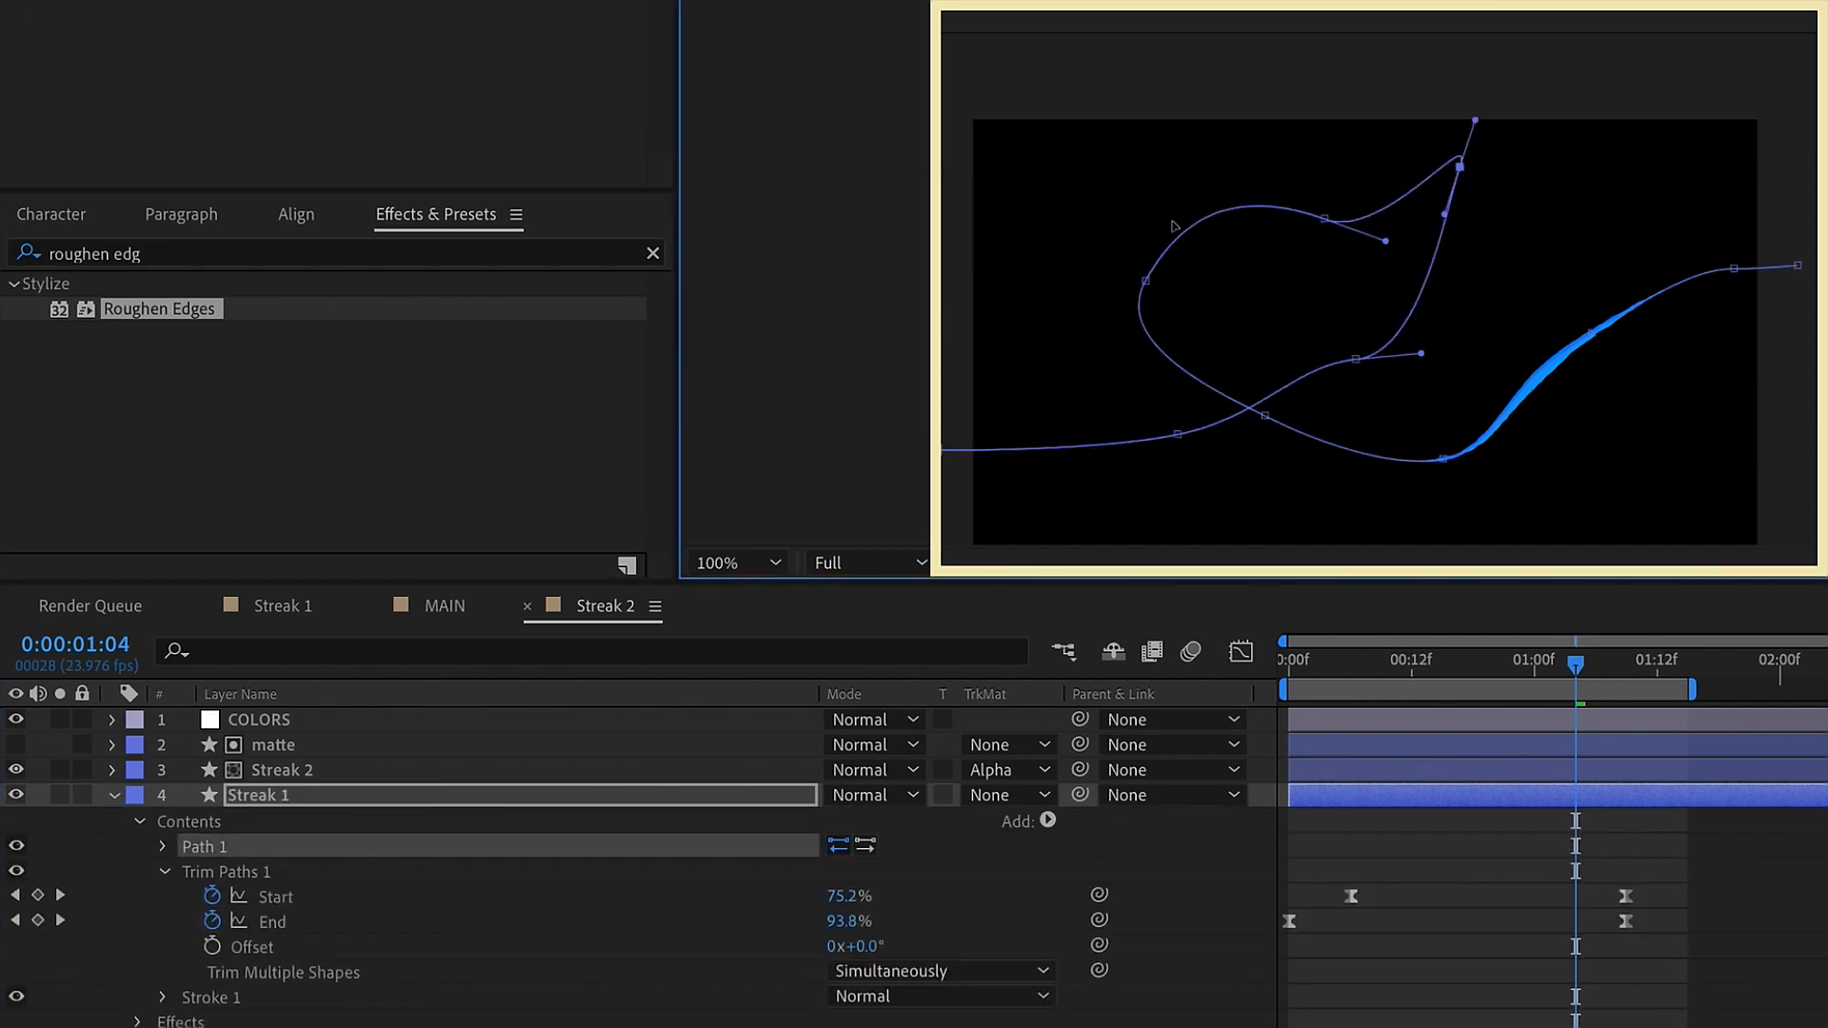
pyautogui.moveTo(1325, 219); pyautogui.dragTo(1204, 172)
pyautogui.moveTo(1148, 283); pyautogui.dragTo(1157, 312)
pyautogui.moveTo(1265, 416); pyautogui.dragTo(1332, 394)
pyautogui.moveTo(1356, 360); pyautogui.dragTo(1569, 270)
pyautogui.moveTo(1459, 170); pyautogui.dragTo(1461, 165)
pyautogui.moveTo(1475, 120); pyautogui.dragTo(1477, 34)
pyautogui.moveTo(1205, 173); pyautogui.dragTo(1254, 260)
# Move the start and end of the blue streak's path inside the frame near its upper corners and preview the motion
pyautogui.moveTo(1734, 269); pyautogui.dragTo(1710, 345)
pyautogui.click(1738, 263)
pyautogui.moveTo(1688, 344); pyautogui.dragTo(1695, 400)
pyautogui.moveTo(942, 450); pyautogui.dragTo(1094, 175)
pyautogui.moveTo(1095, 448); pyautogui.dragTo(1020, 458)
pyautogui.press('space')
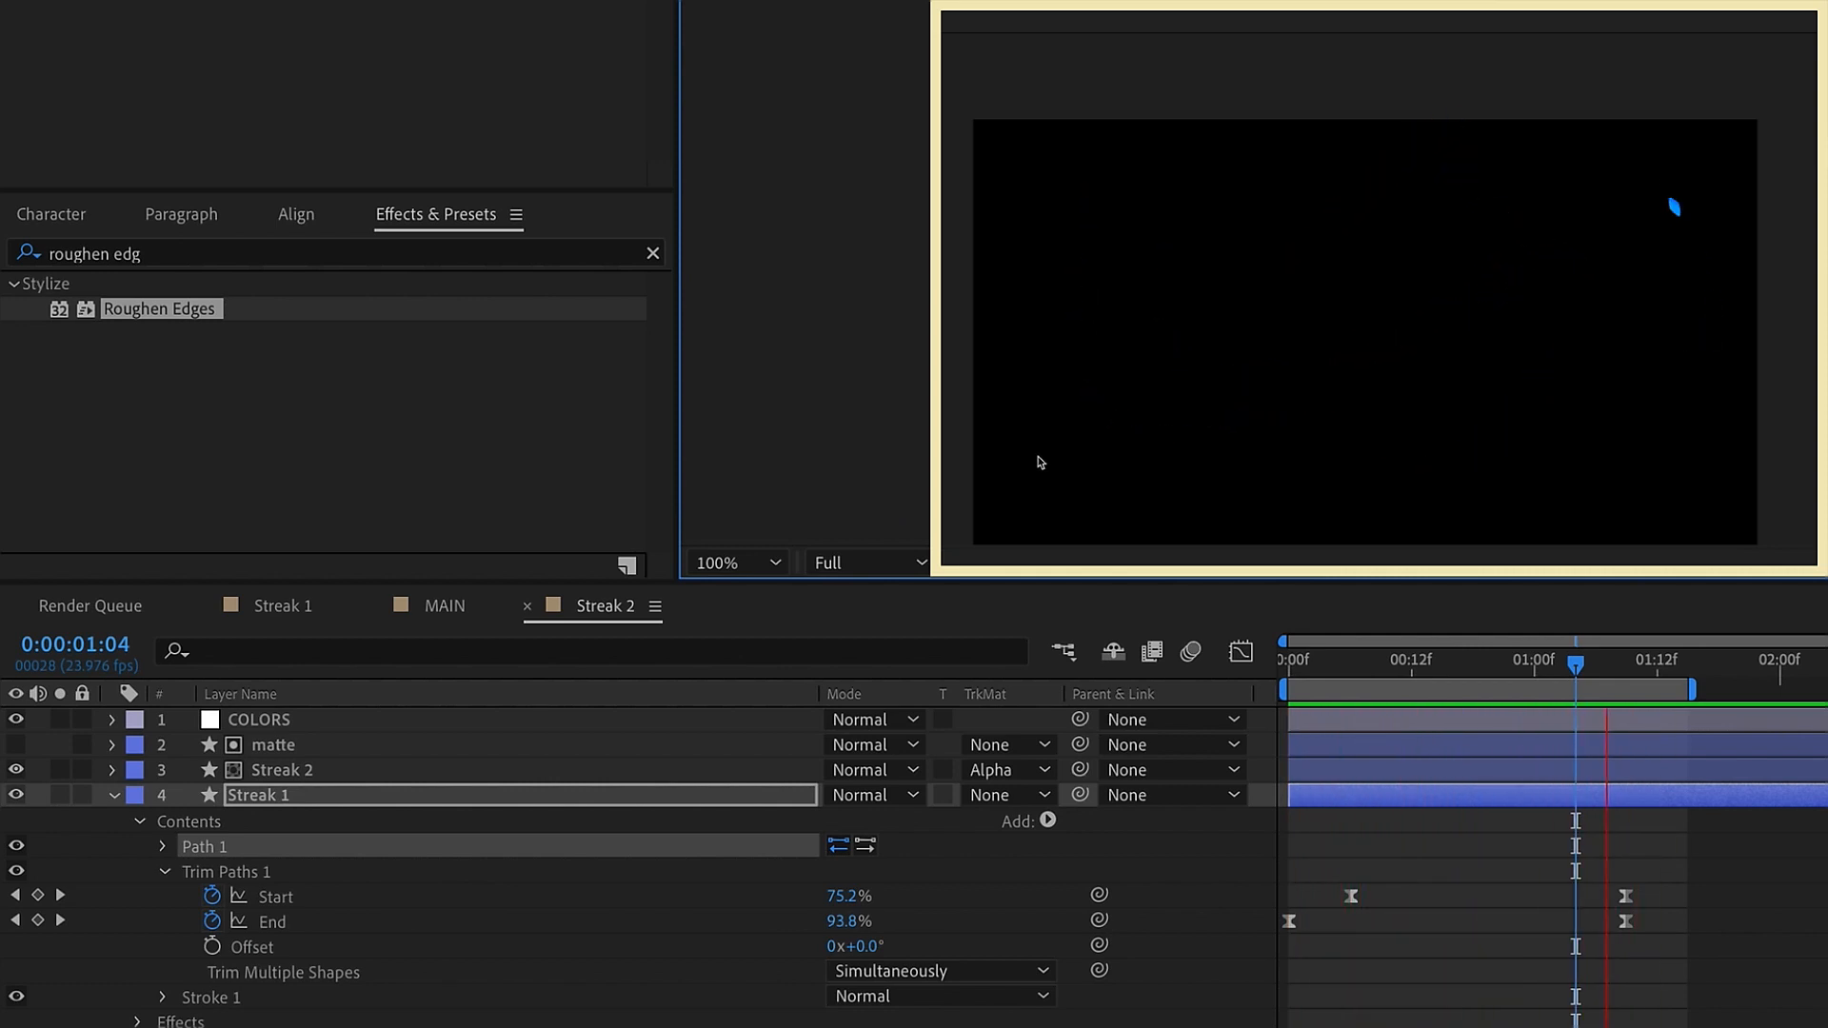
pyautogui.click(1632, 660)
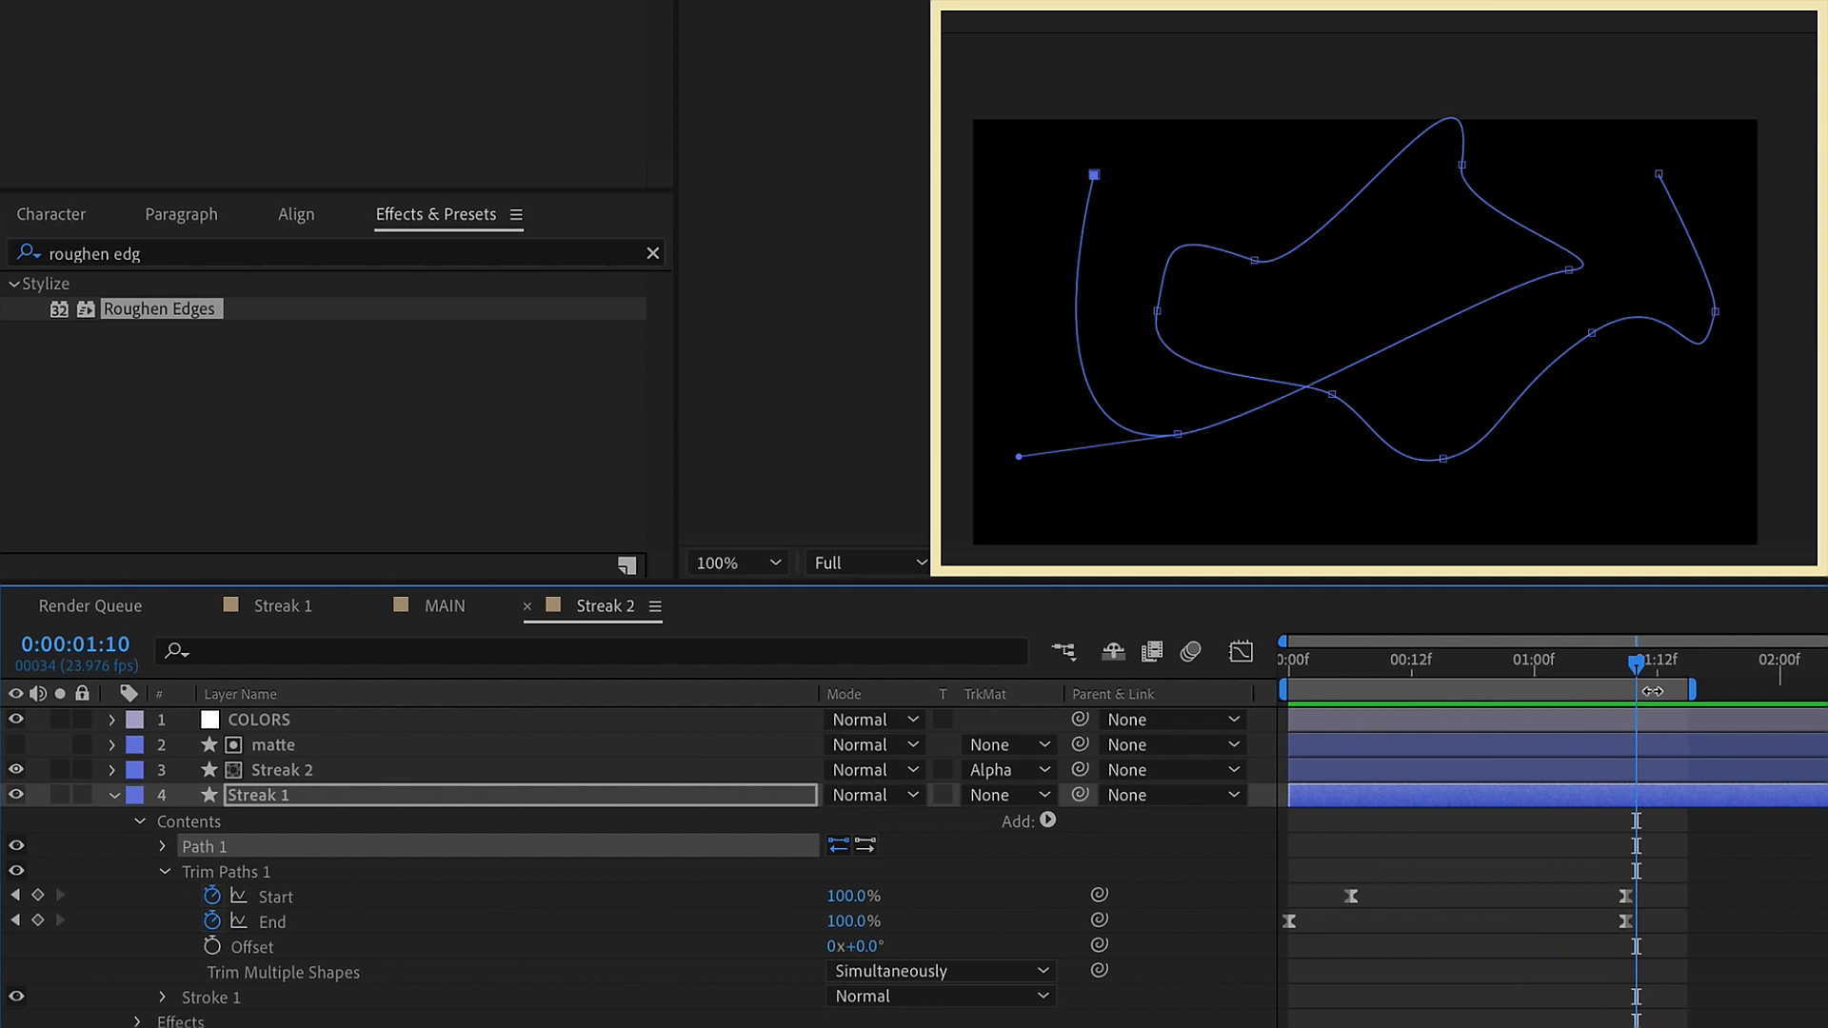
# Return to the MAIN composition and add the Streak 2 composition as a layer beneath Streak 1
pyautogui.click(476, 616)
pyautogui.click(107, 67)
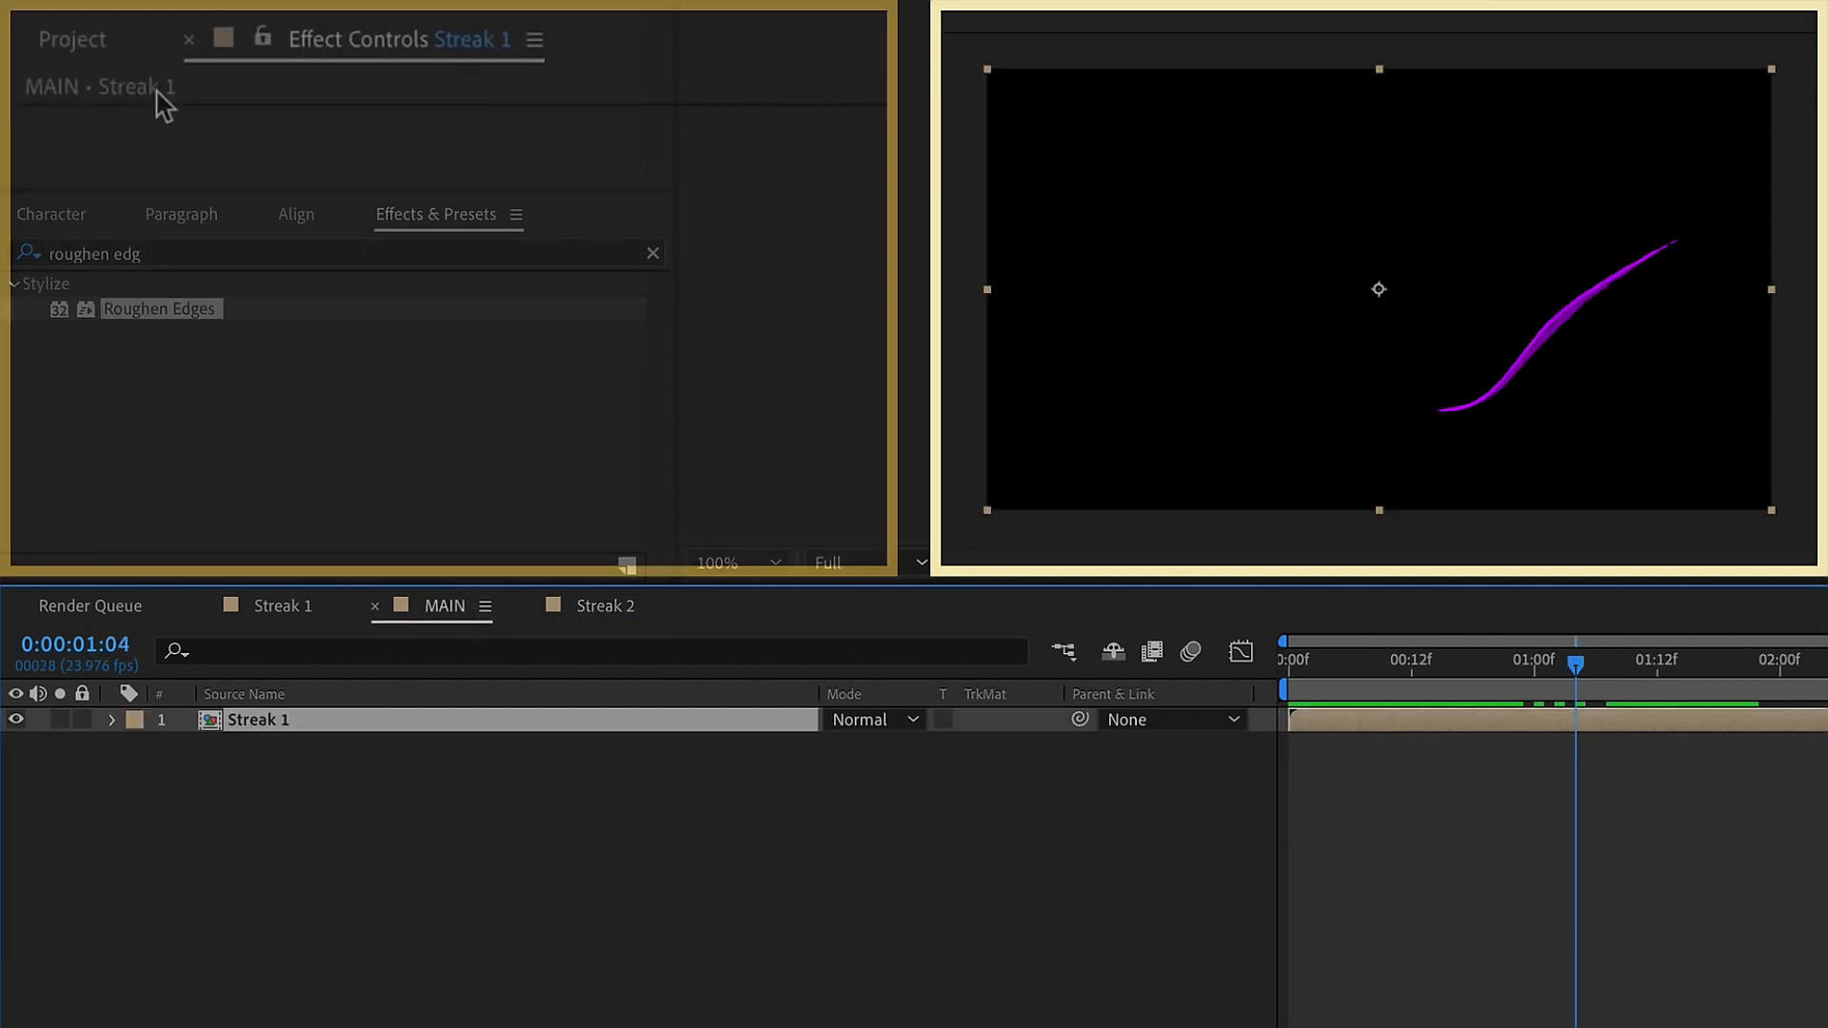
pyautogui.click(122, 471)
pyautogui.click(133, 506)
pyautogui.moveTo(133, 506)
pyautogui.mouseDown()
pyautogui.moveTo(952, 731)
pyautogui.moveTo(1433, 714)
pyautogui.mouseUp()
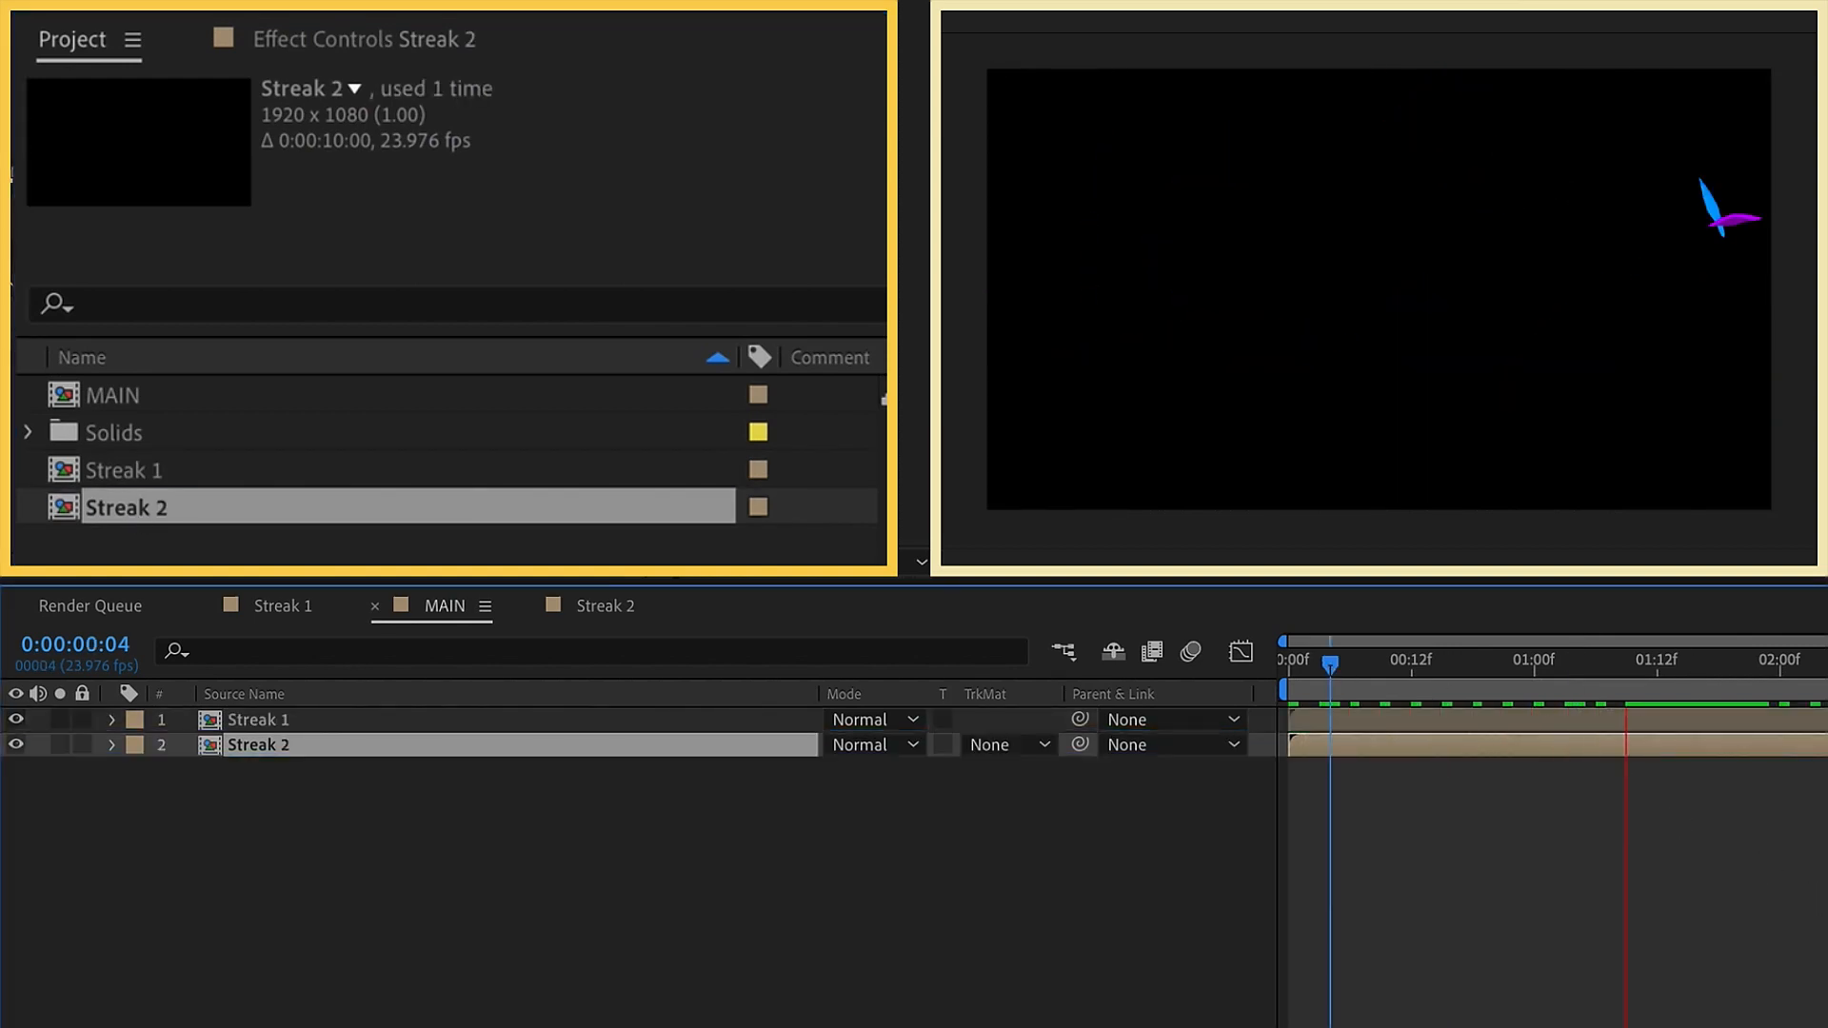
# Offset the Streak 2 layer in MAIN to start about five frames in, flip it horizontally, and preview the result
pyautogui.click(1444, 664)
pyautogui.moveTo(1398, 739); pyautogui.dragTo(1476, 755)
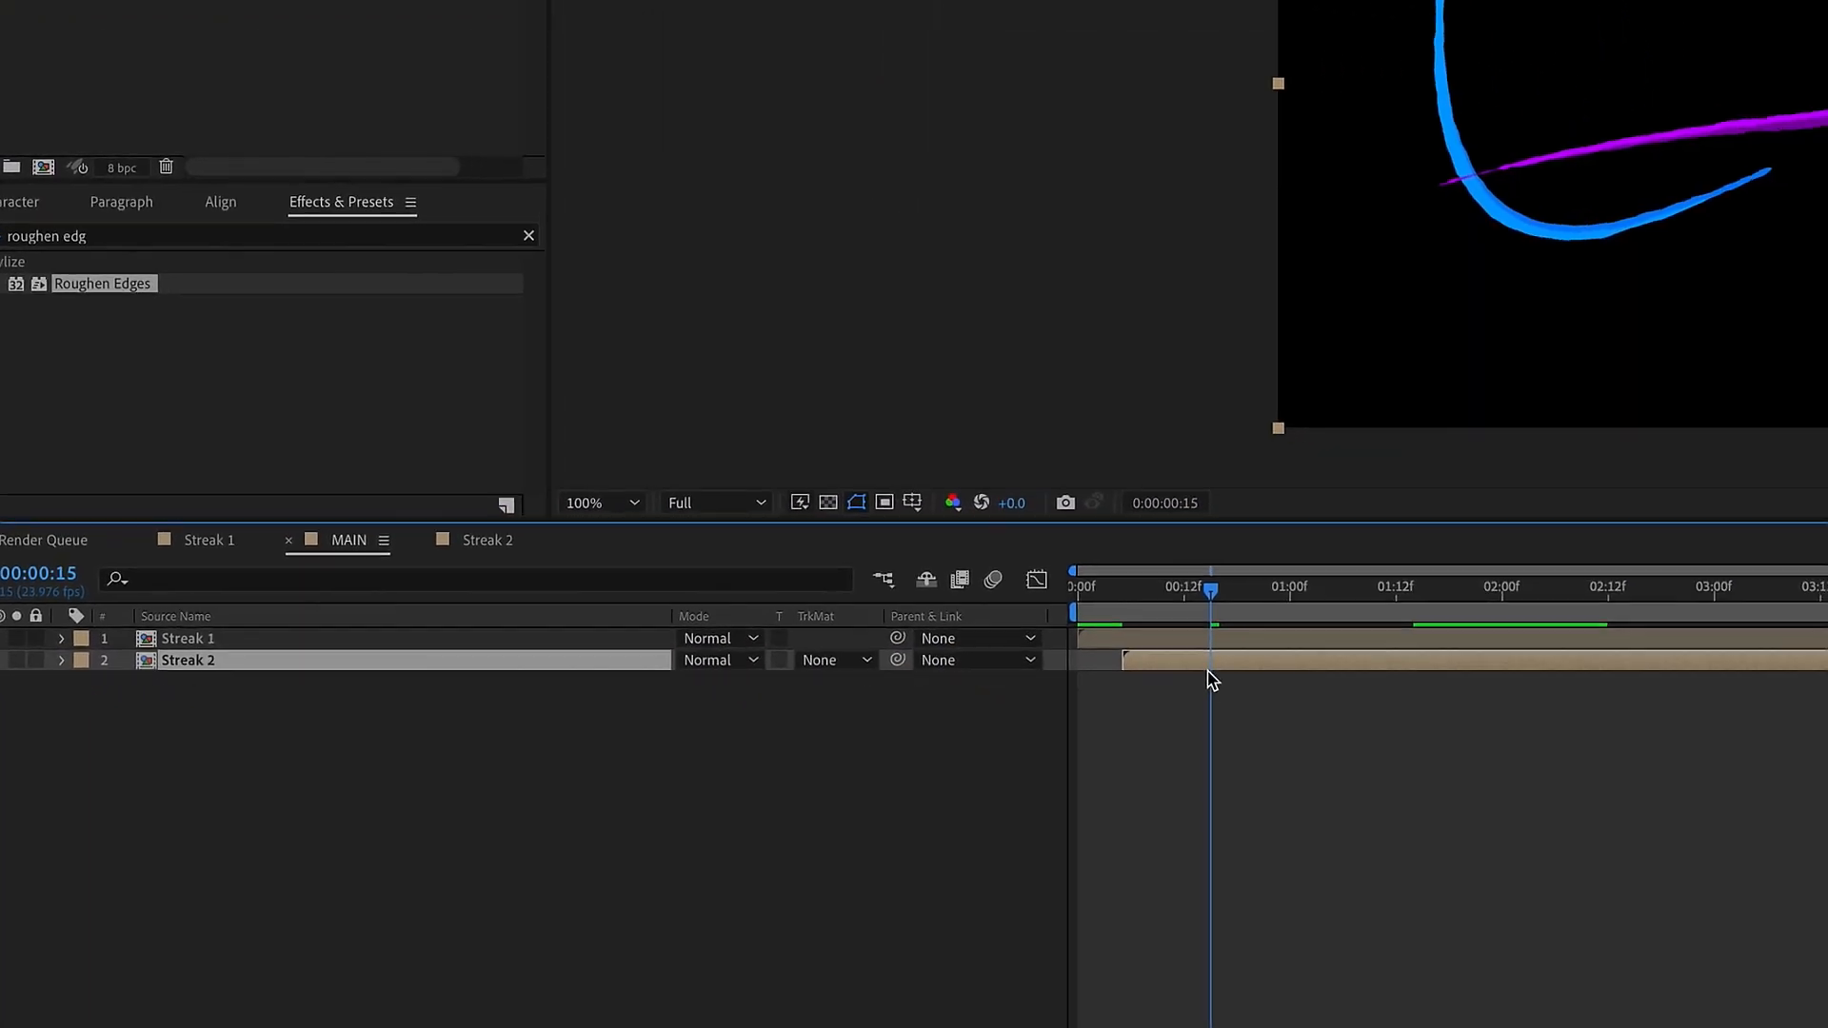
pyautogui.rightClick(1207, 668)
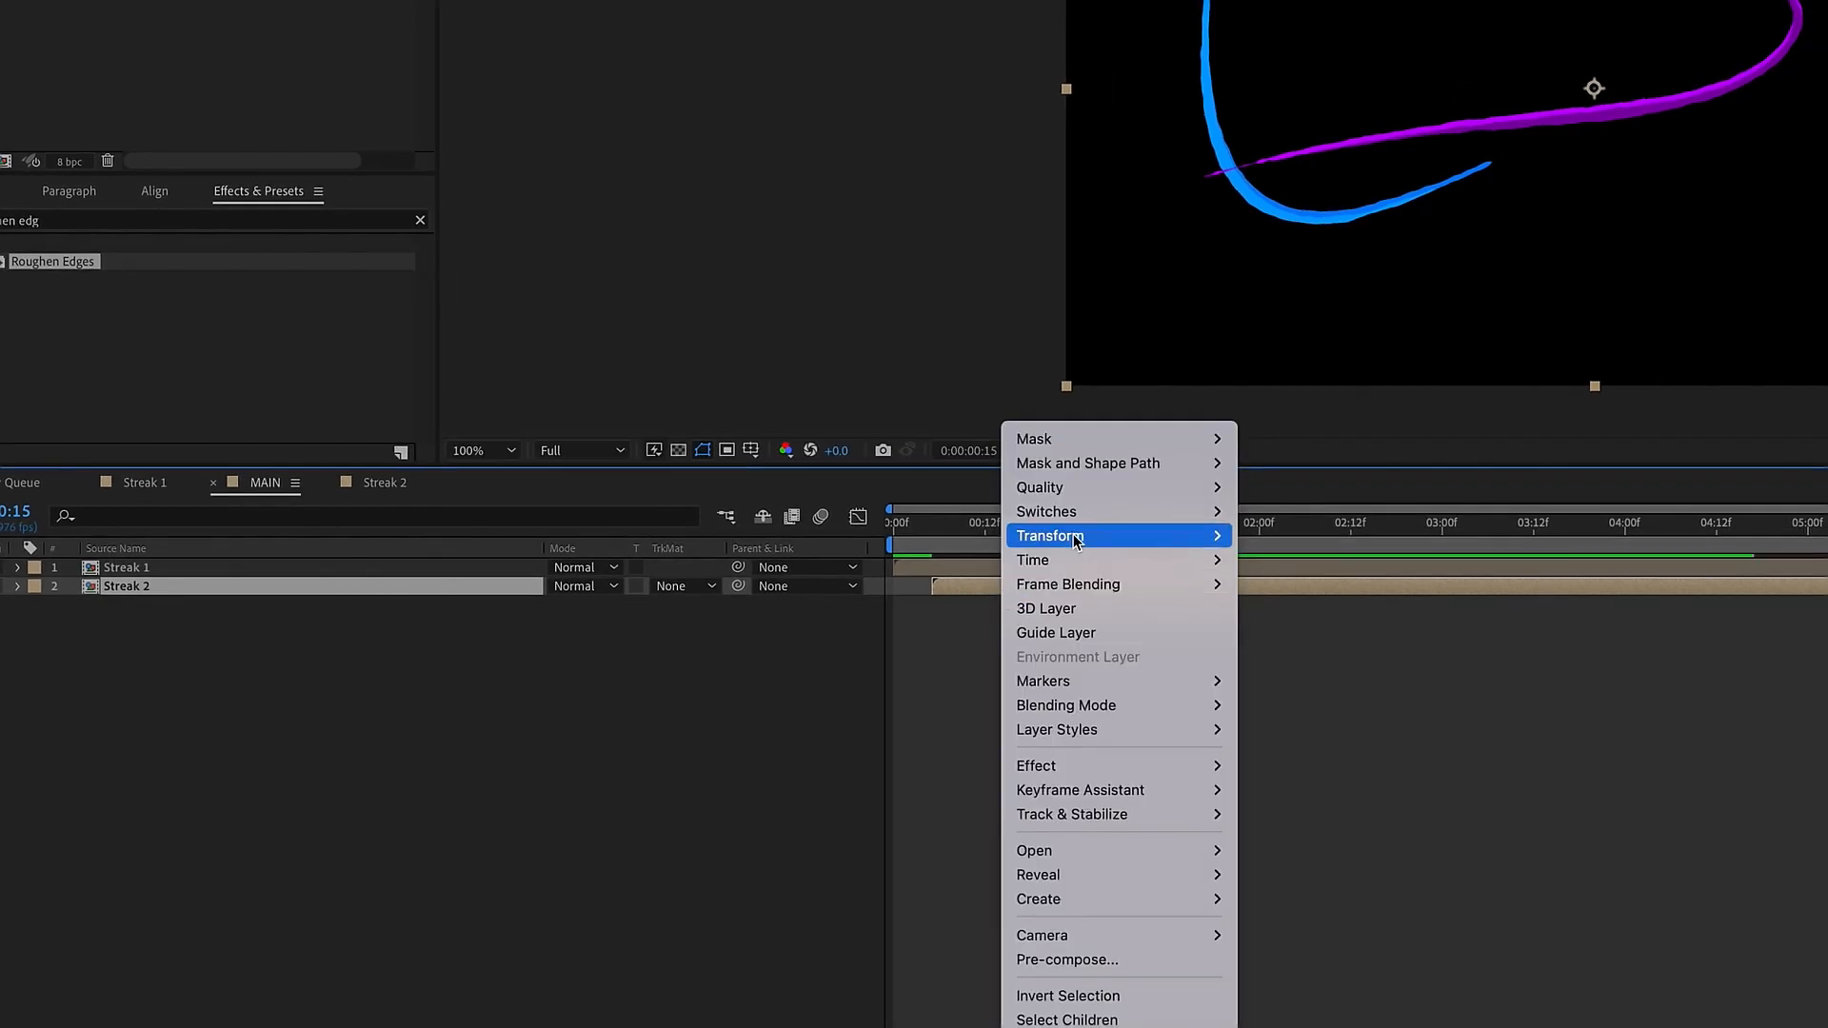
pyautogui.moveTo(1259, 603)
pyautogui.click(1374, 729)
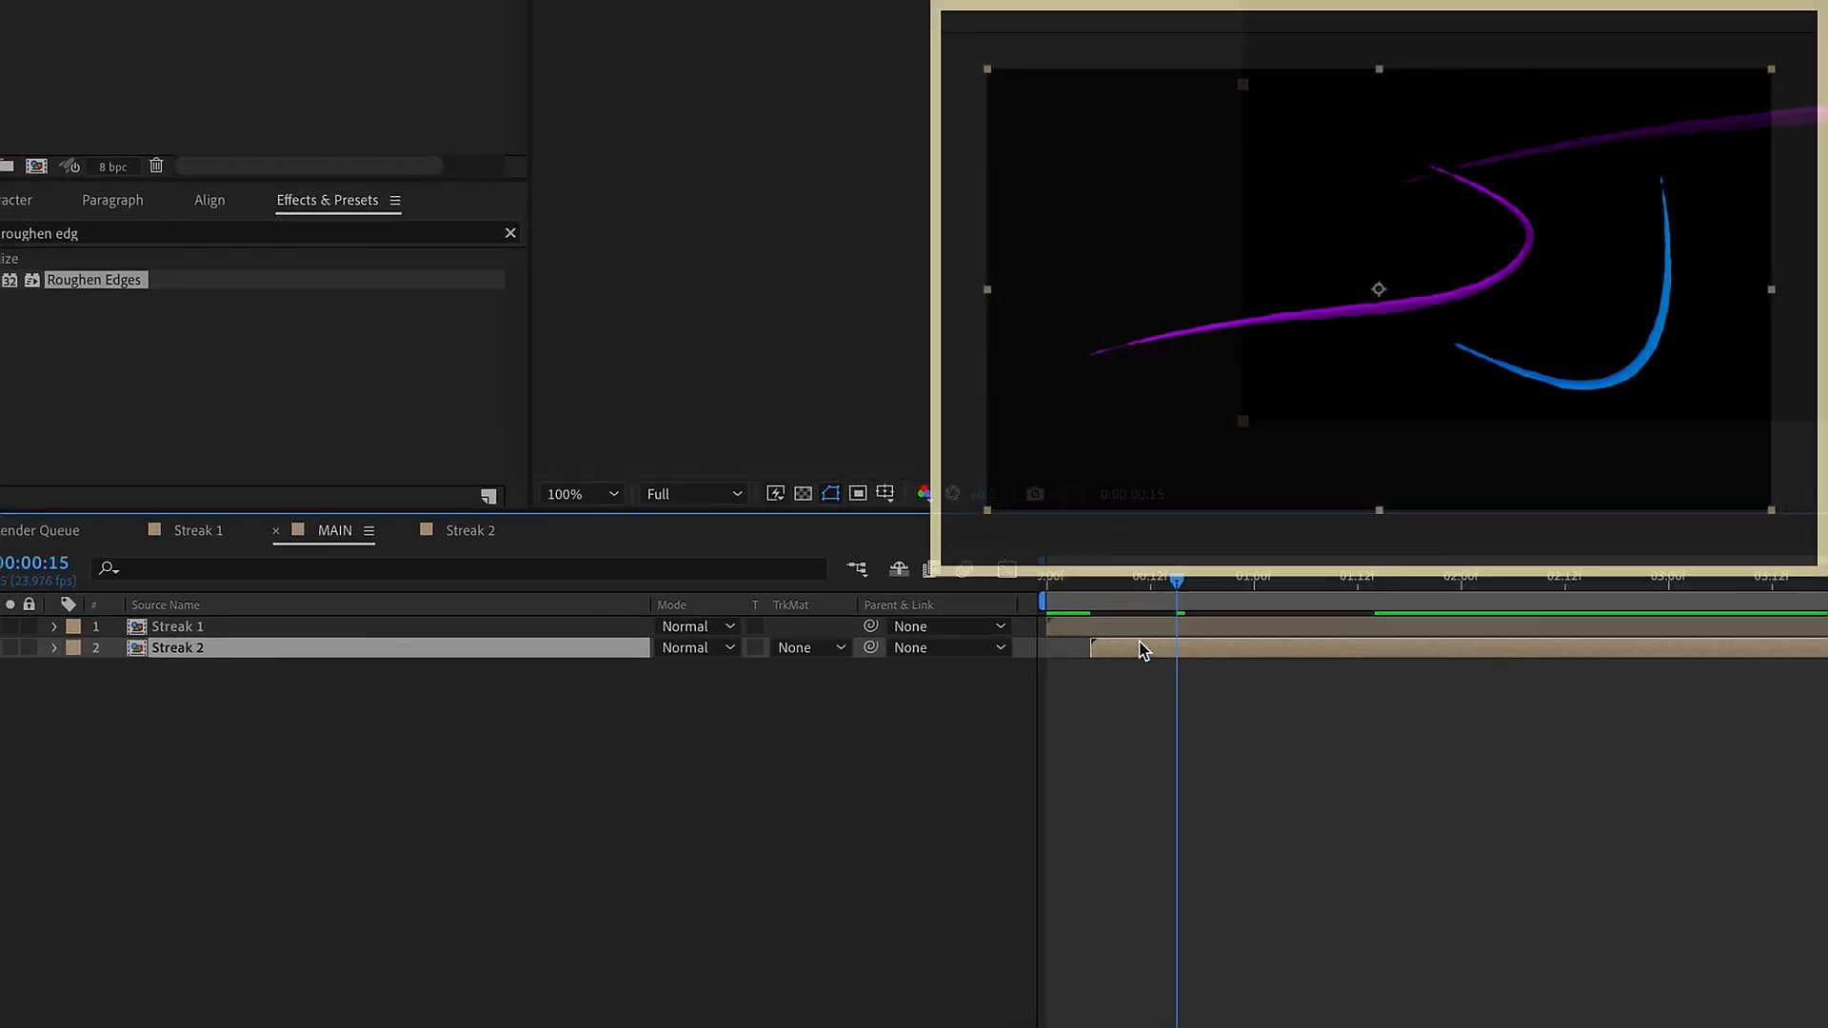
pyautogui.moveTo(913, 528); pyautogui.dragTo(829, 529)
pyautogui.press('space')
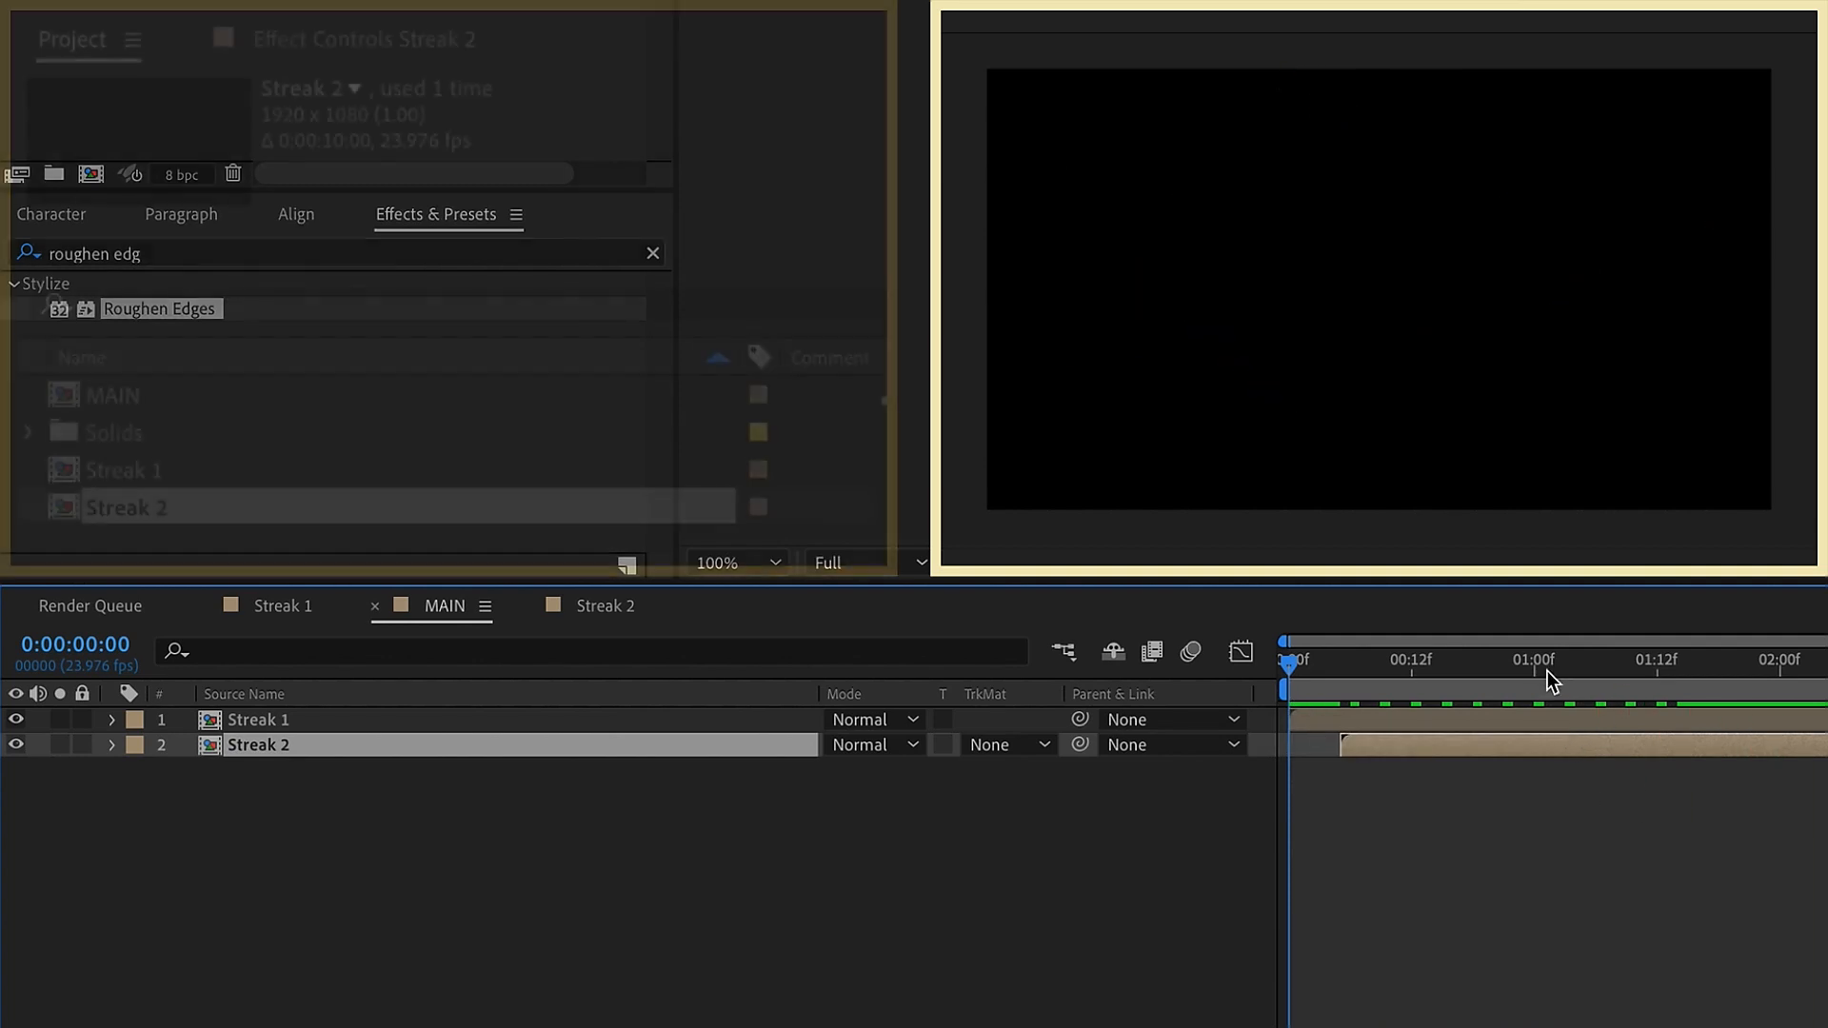
# Duplicate the Streak 2 composition as Streak 3 and open the copy
pyautogui.click(1545, 663)
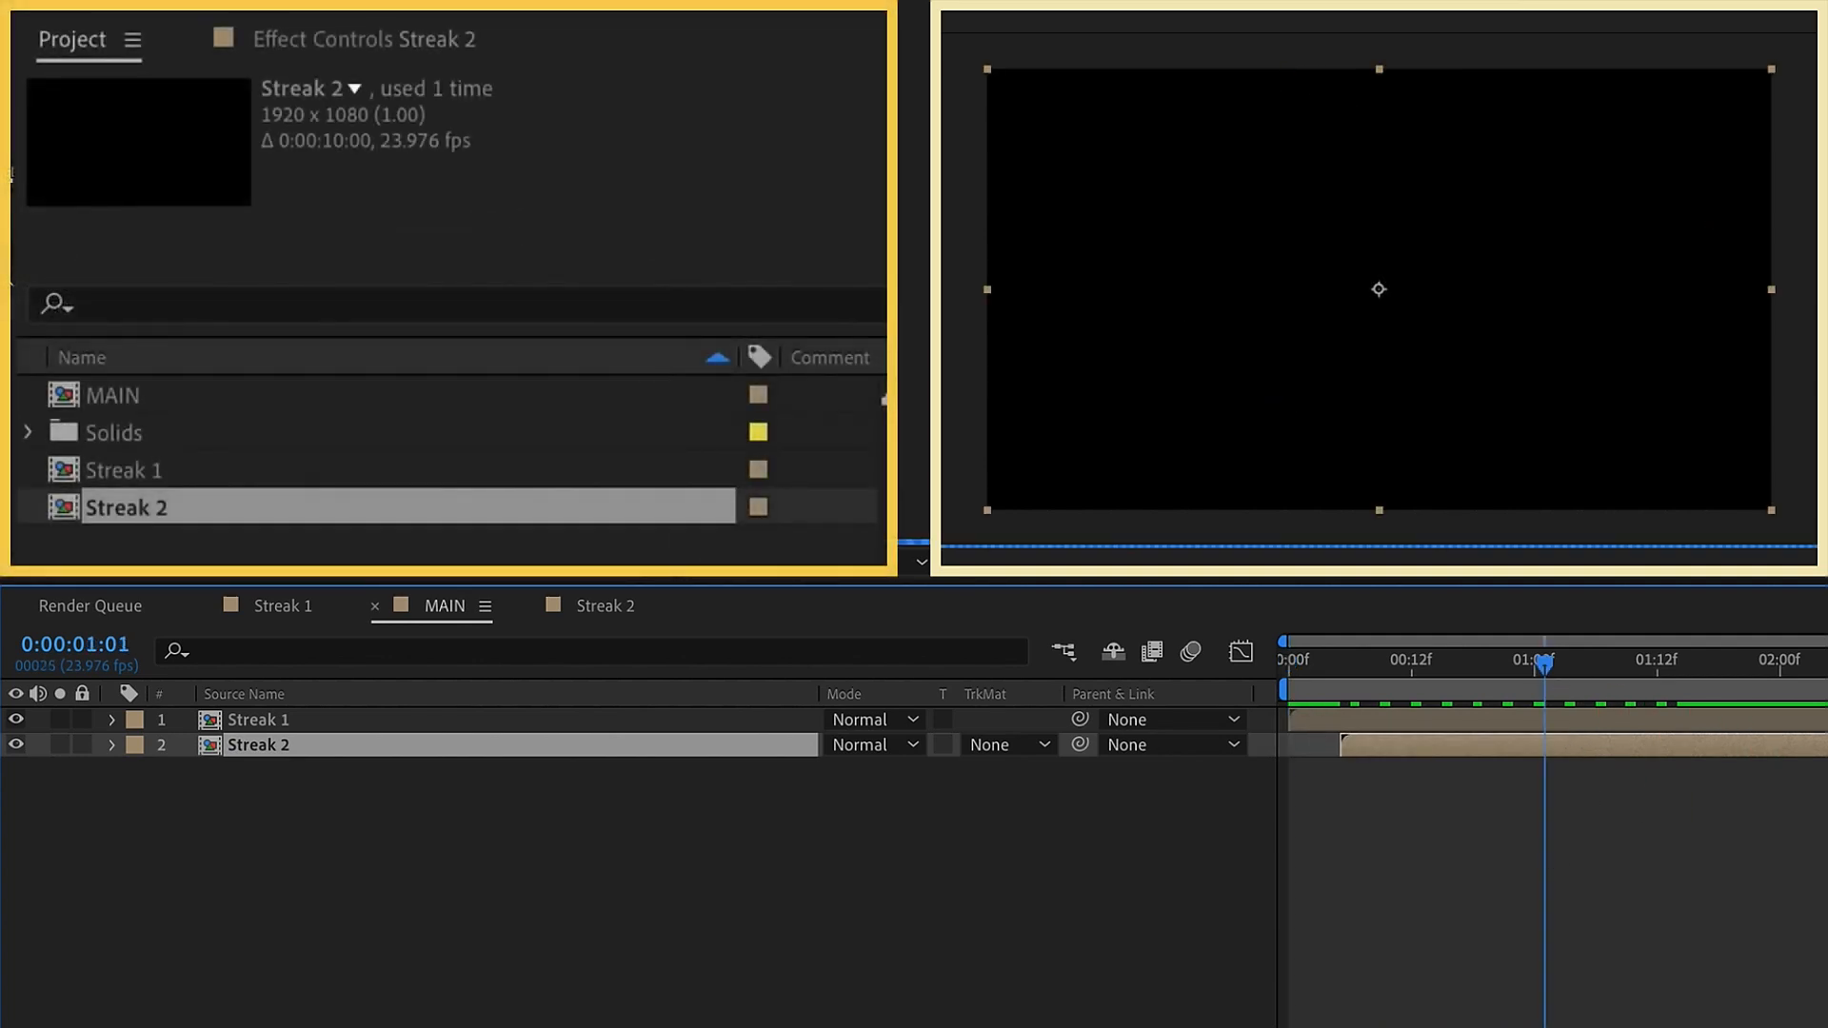
pyautogui.hotkey('ctrl', 'd')
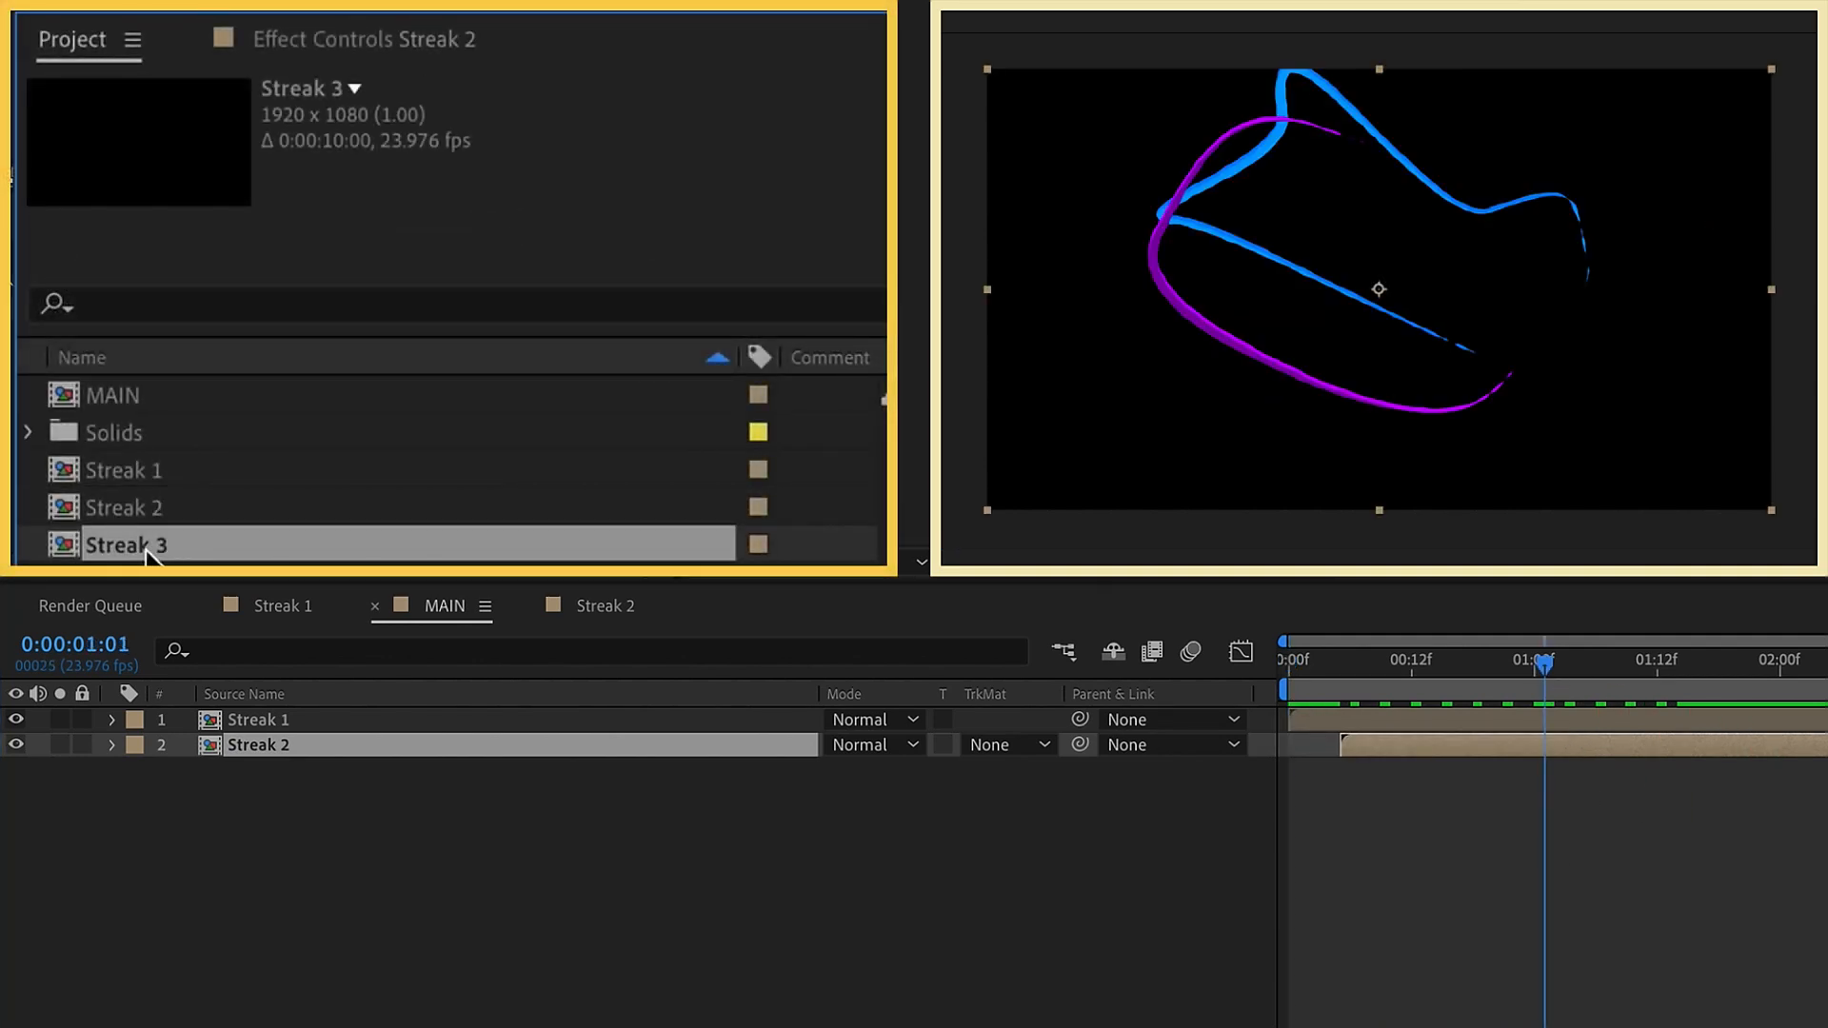
pyautogui.doubleClick(141, 551)
pyautogui.click(284, 800)
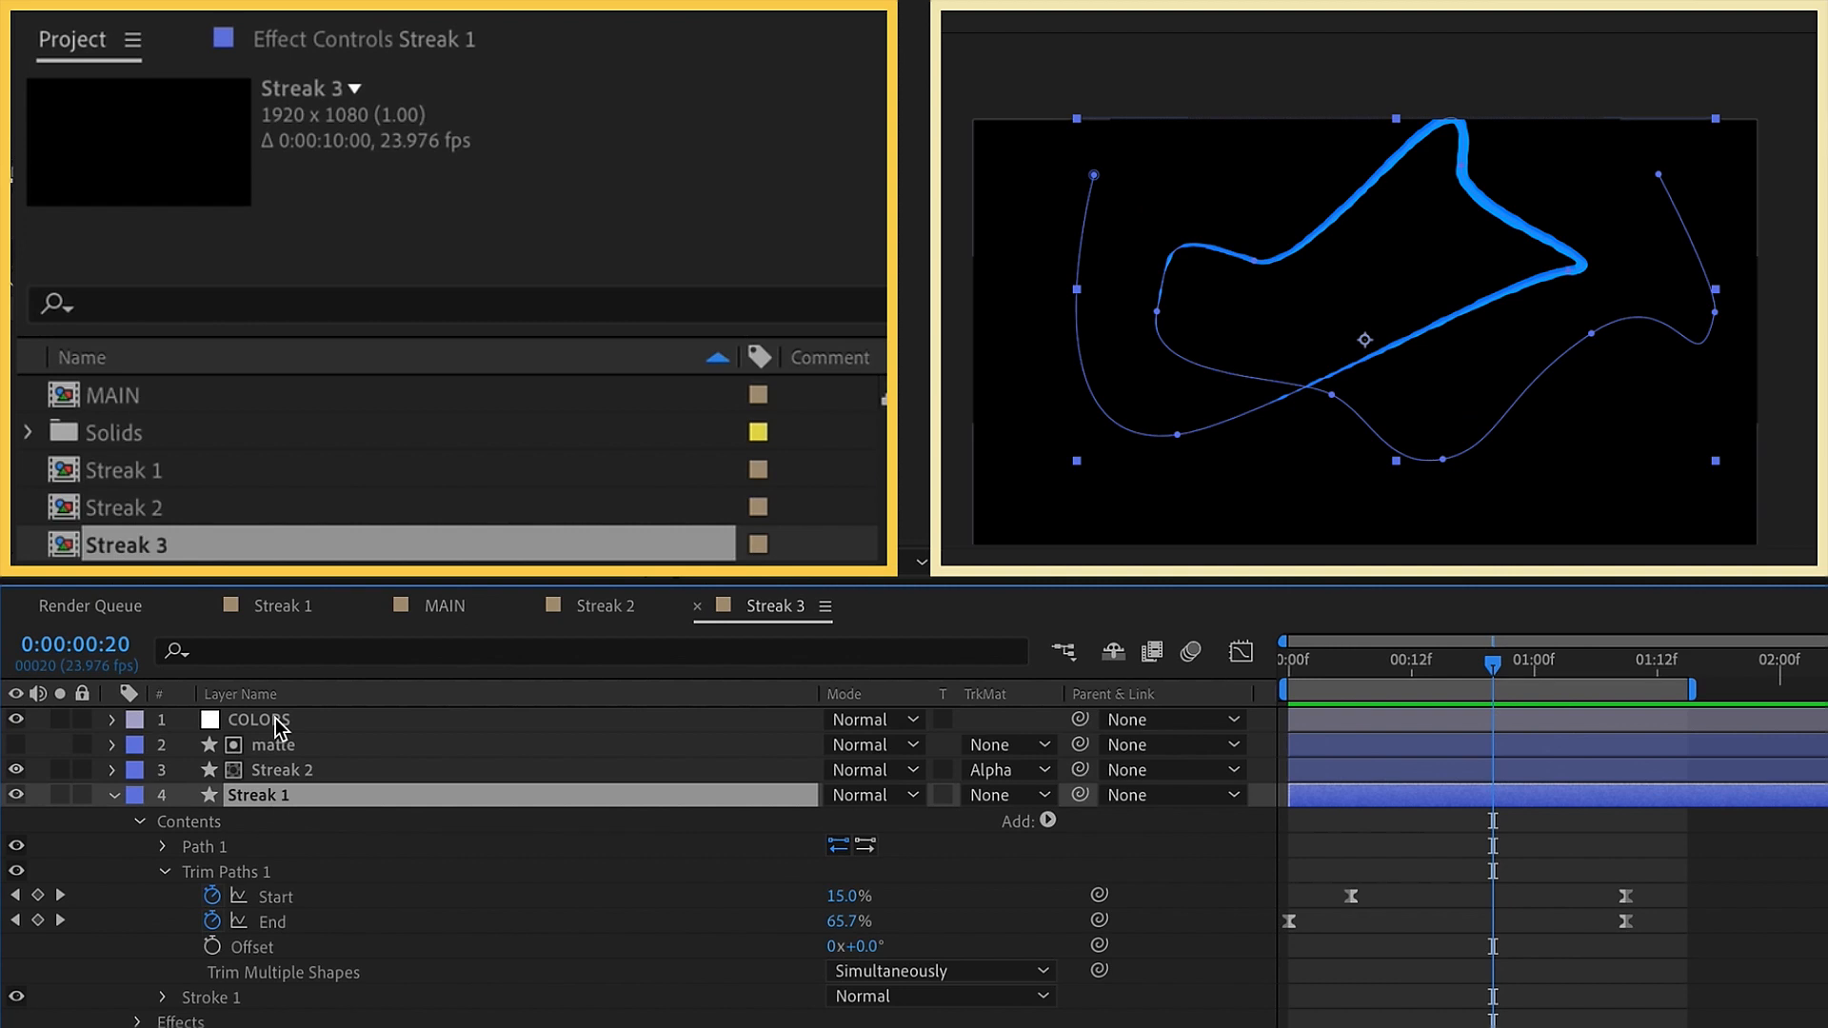
# Recolor the COLORS layer in Streak 3, making color 1 green 00B580 and color 2 a darker shade of that green
pyautogui.click(278, 724)
pyautogui.click(431, 43)
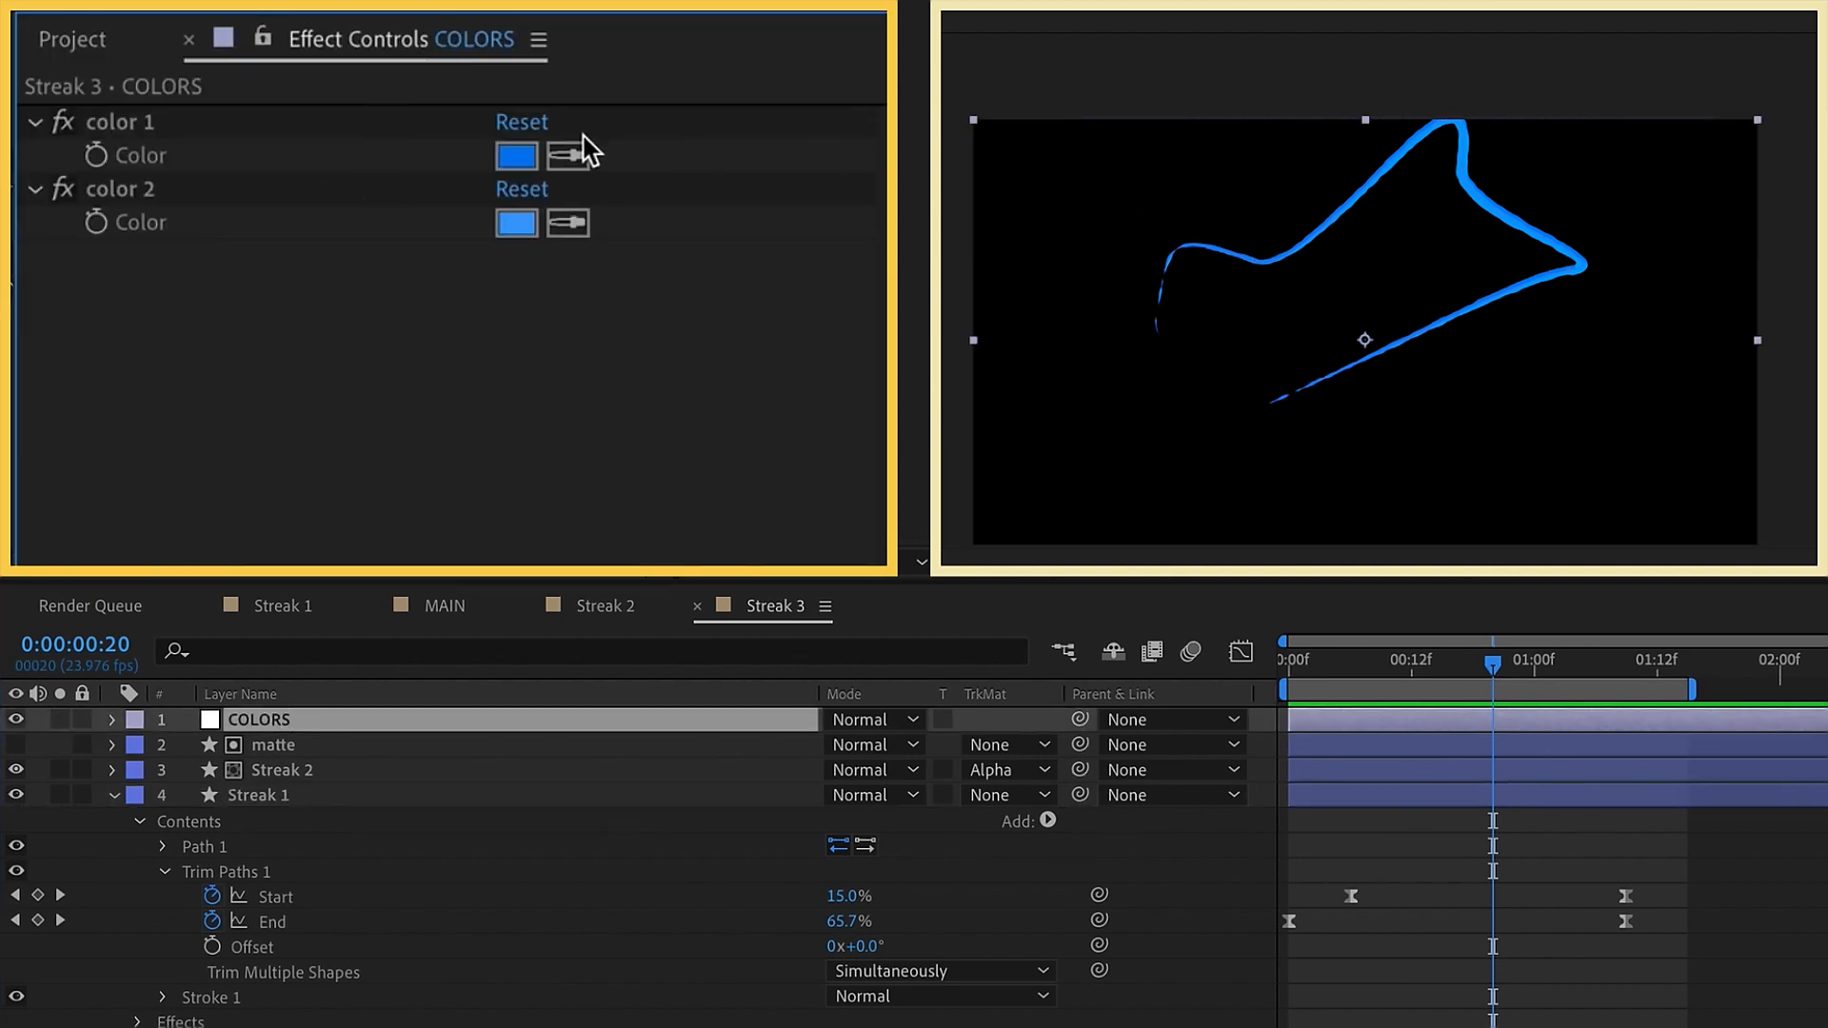
pyautogui.click(533, 160)
pyautogui.click(1268, 330)
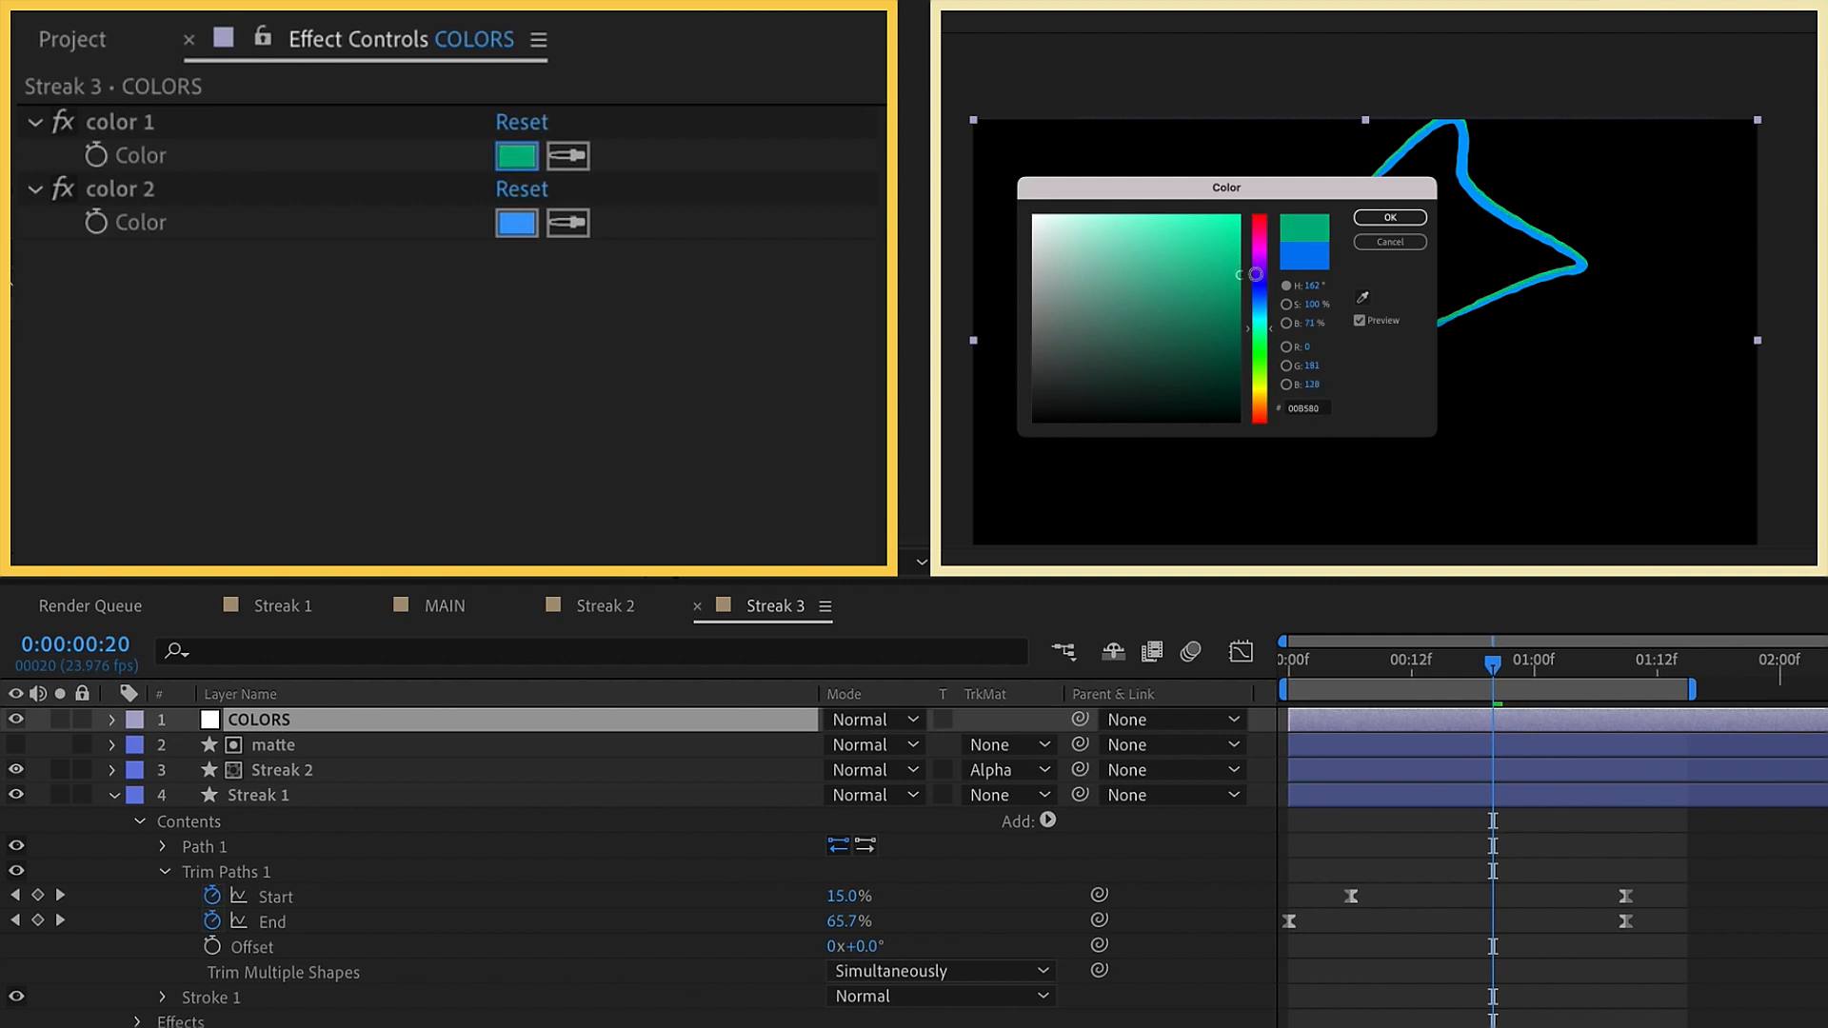
pyautogui.click(1390, 217)
pyautogui.click(532, 159)
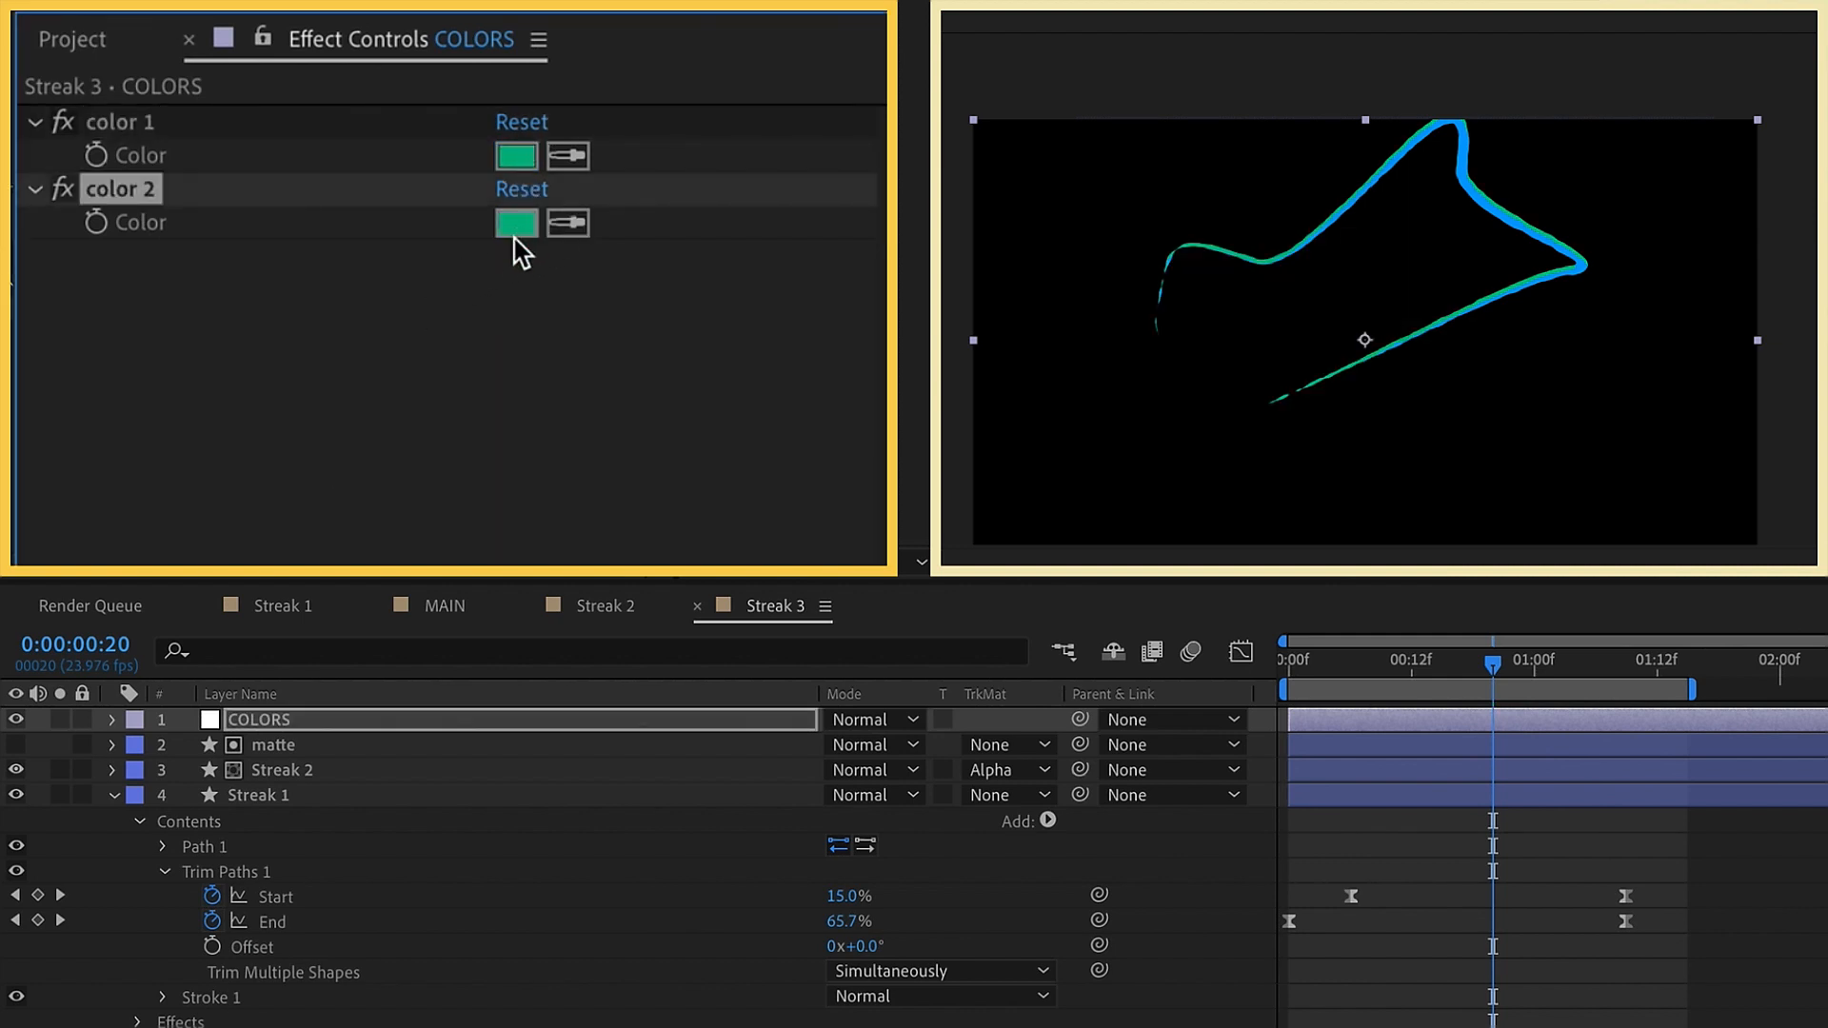
pyautogui.click(521, 228)
pyautogui.moveTo(1246, 283); pyautogui.dragTo(1247, 319)
pyautogui.click(1392, 218)
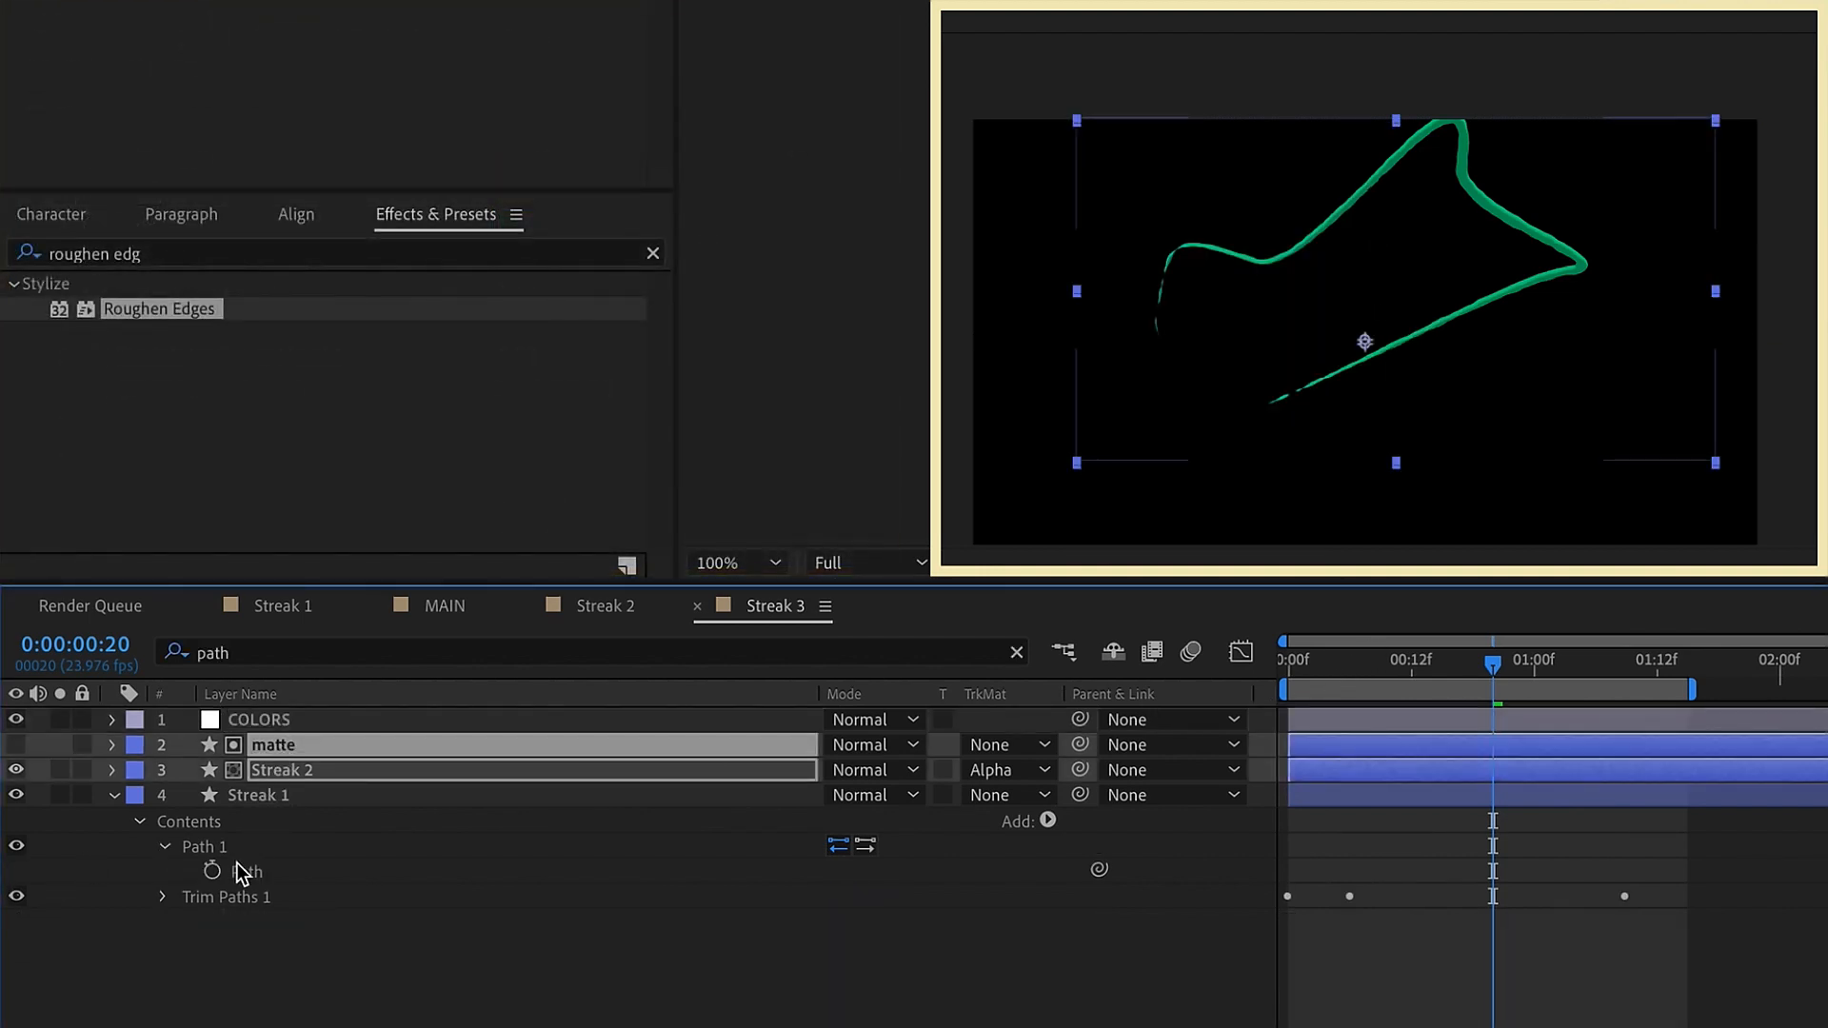
# Move the first two points of Streak 1's path in Streak 3 and delete the points forming its upper loop
pyautogui.click(243, 874)
pyautogui.click(278, 797)
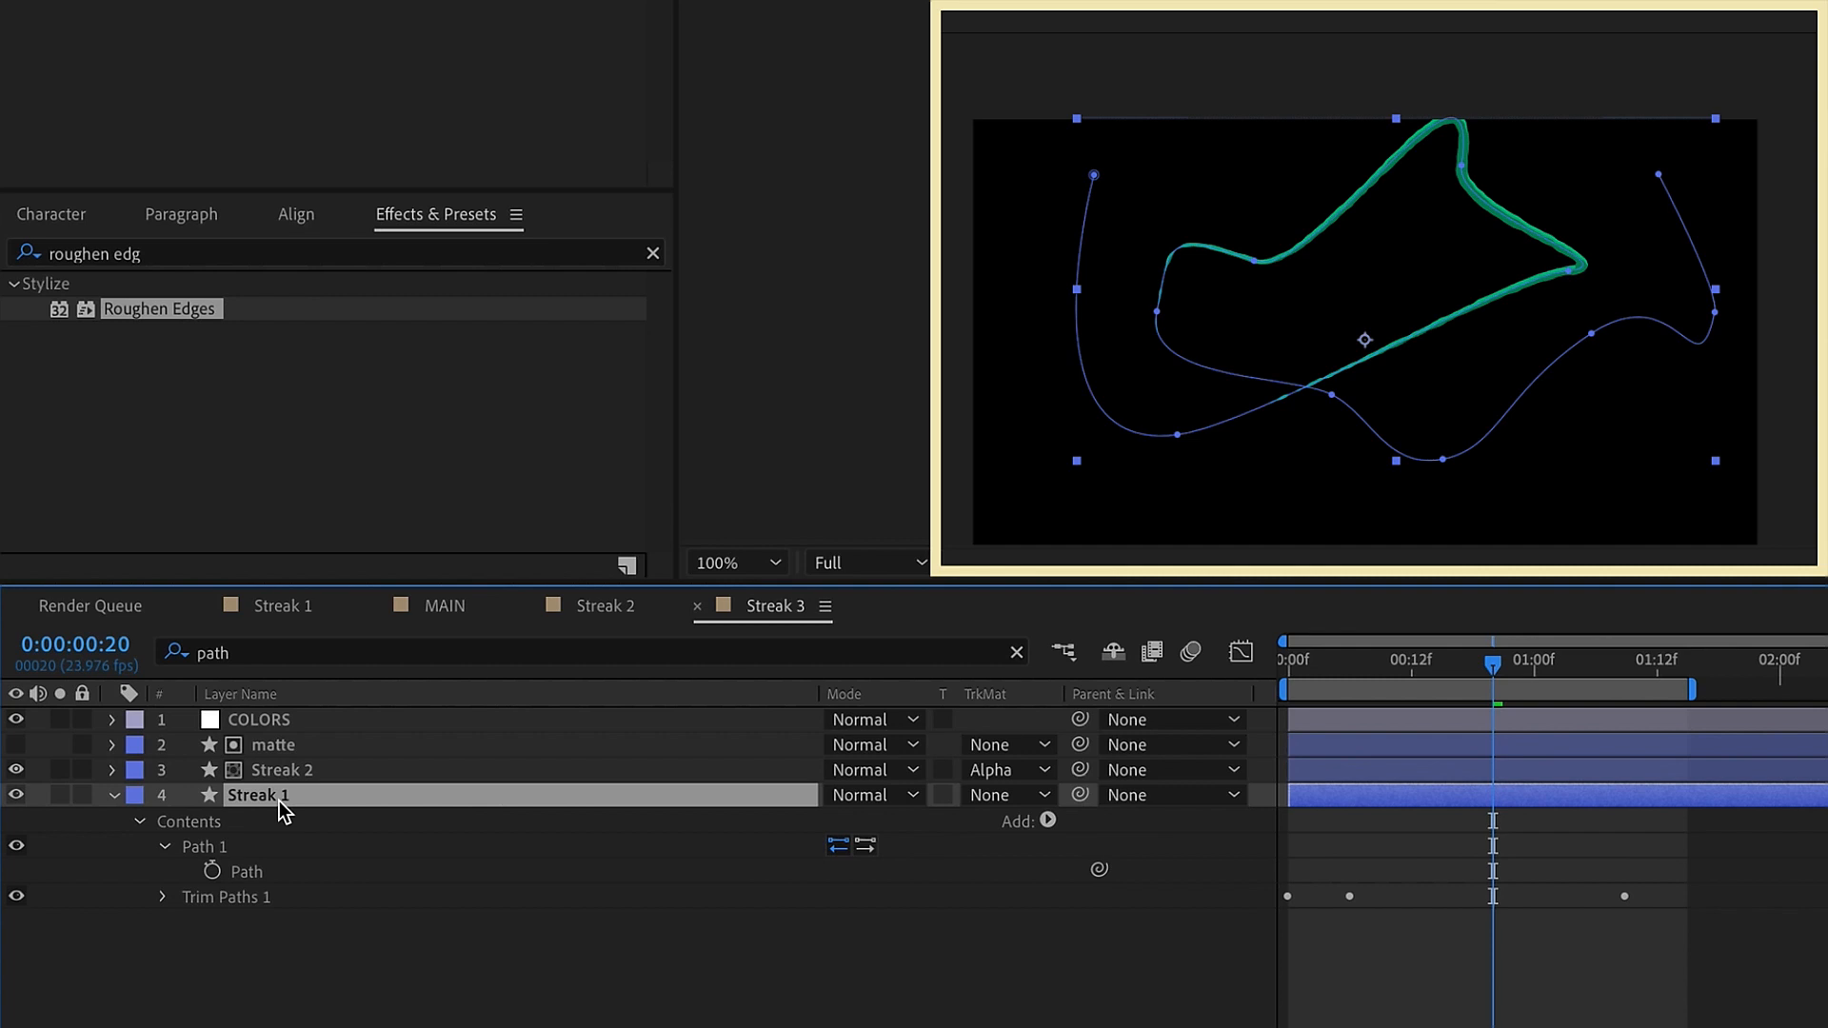
pyautogui.click(1158, 314)
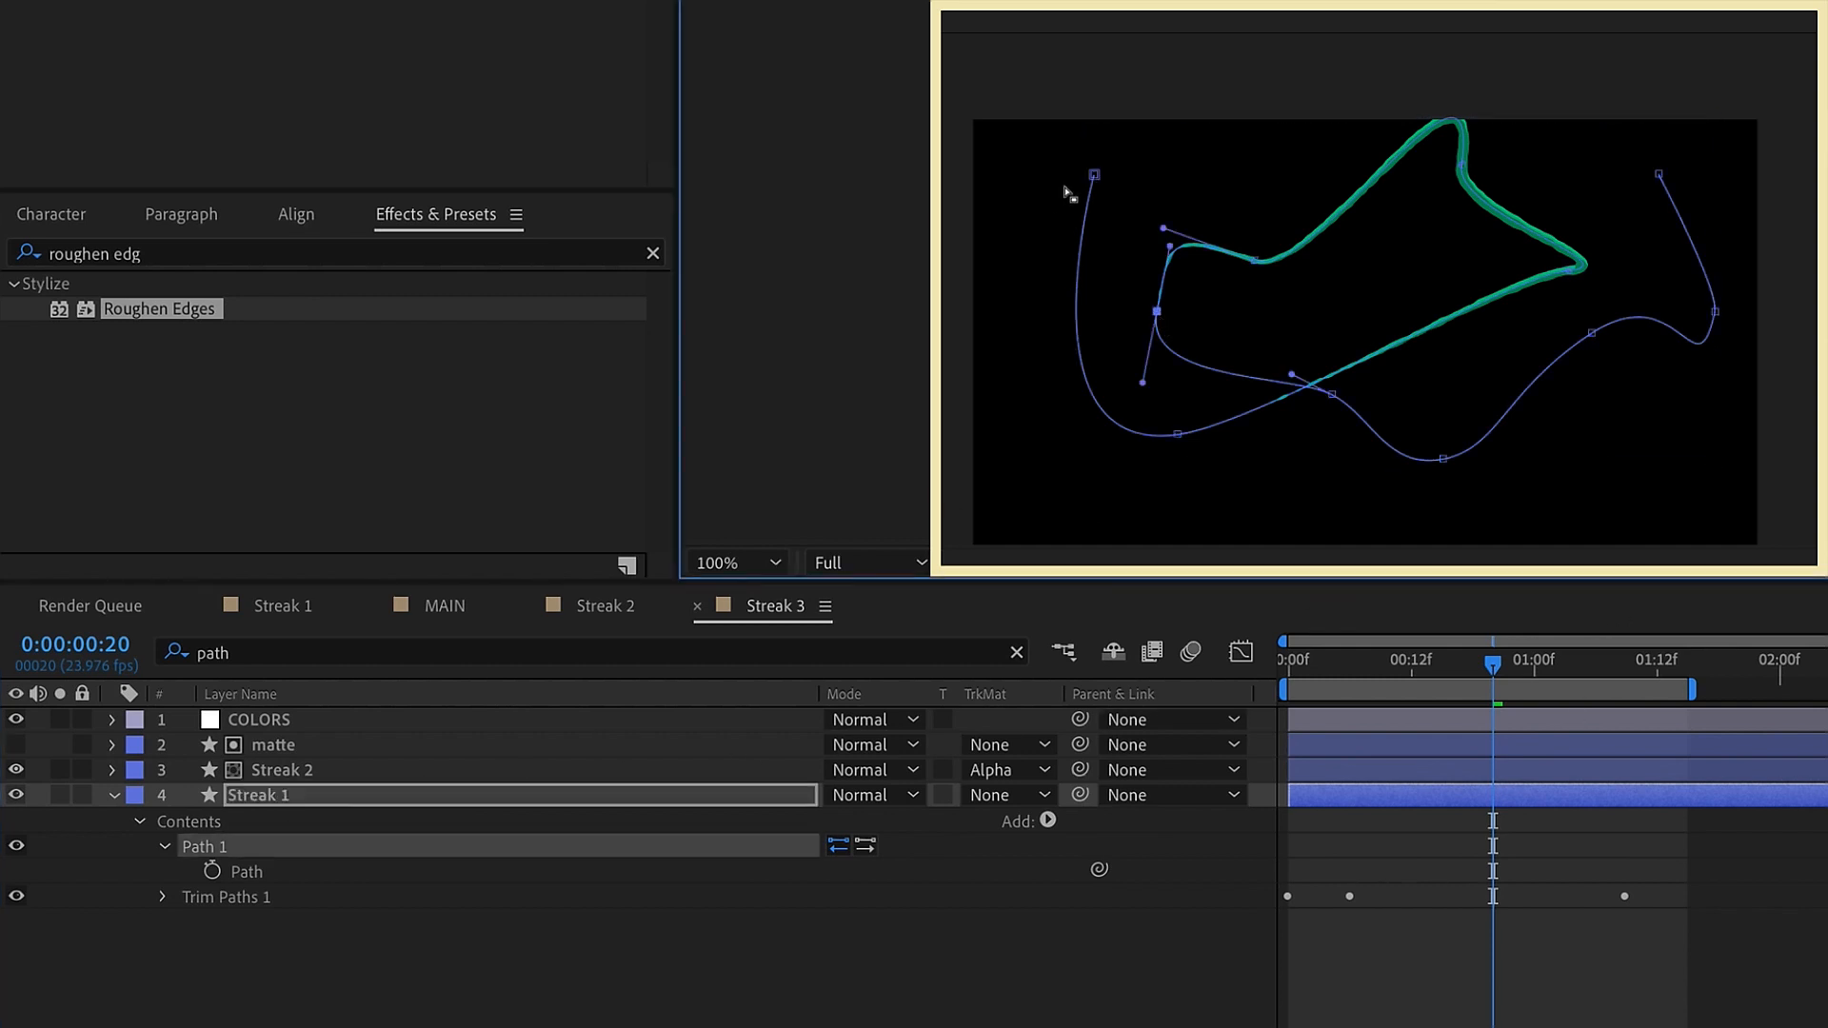
pyautogui.moveTo(1094, 176); pyautogui.dragTo(1059, 294)
pyautogui.moveTo(1178, 437); pyautogui.dragTo(1228, 444)
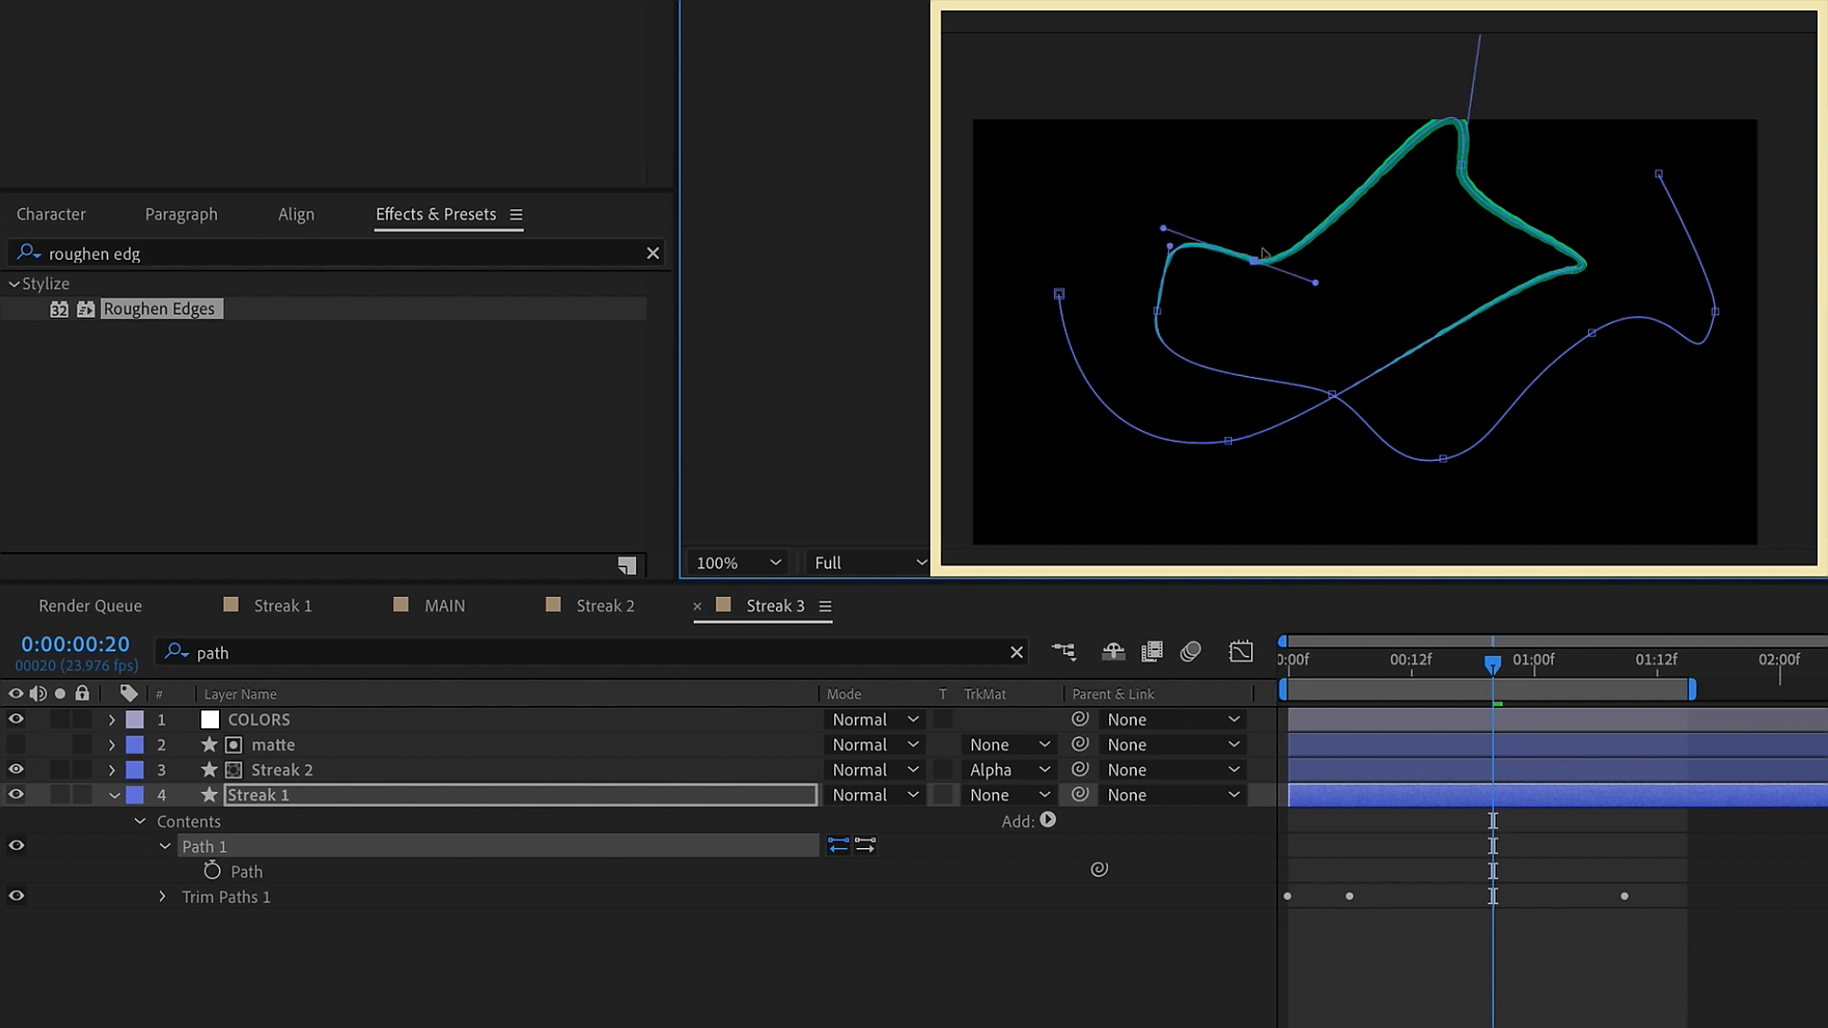
pyautogui.moveTo(1262, 252); pyautogui.dragTo(1261, 249)
pyautogui.press('Delete')
pyautogui.click(1462, 166)
pyautogui.press('Delete')
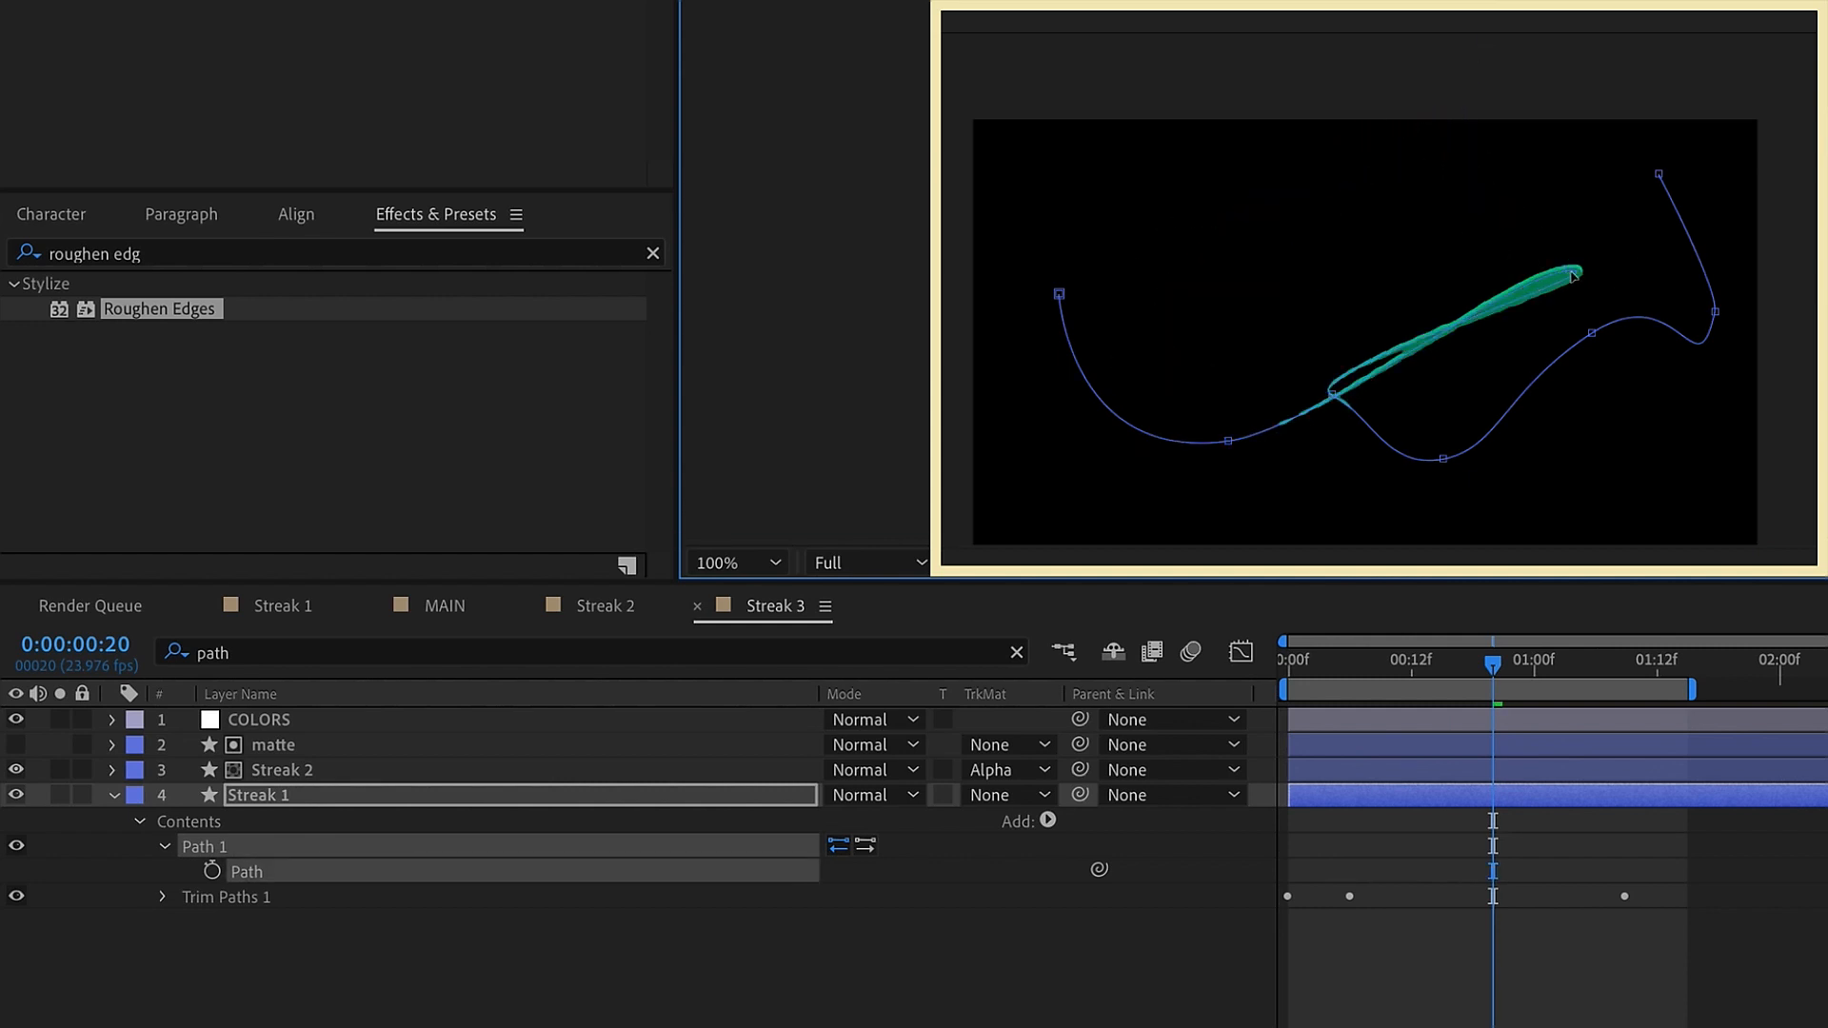
# Reposition the path's middle points and adjust their handles to form a rounded inner loop with a larger curve around it
pyautogui.moveTo(1332, 394); pyautogui.dragTo(1214, 360)
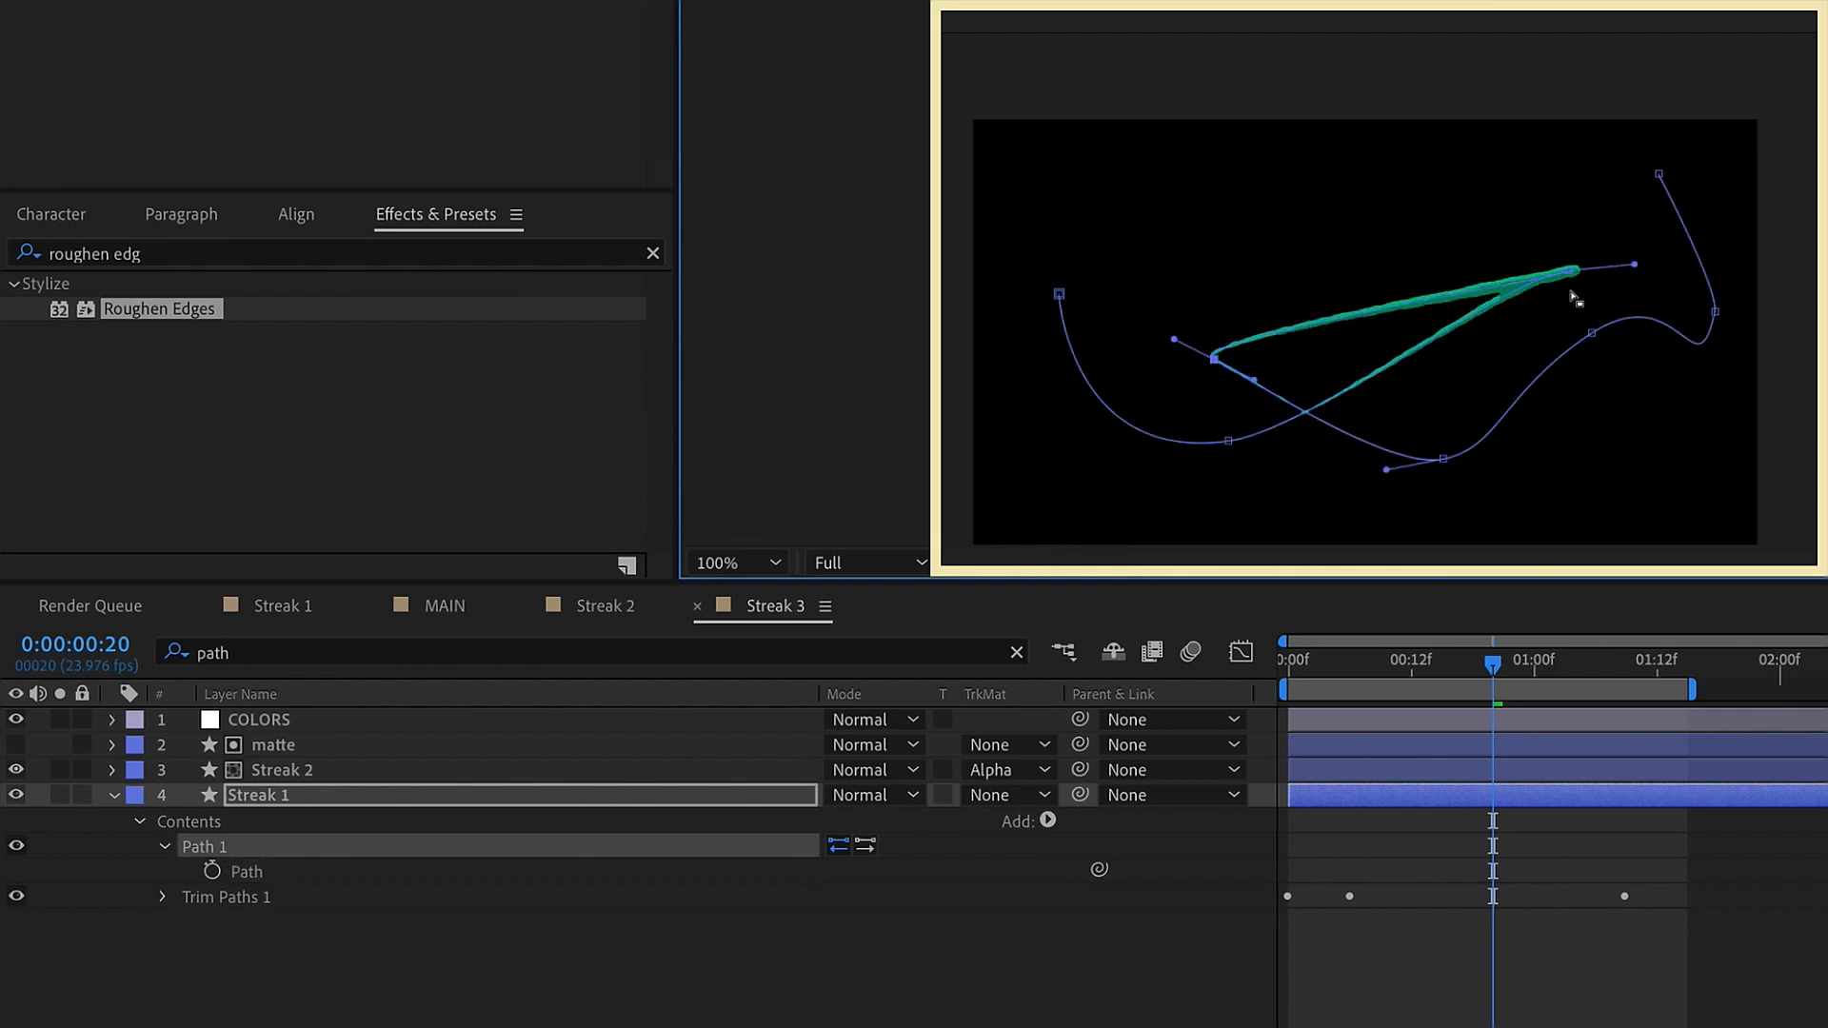
pyautogui.moveTo(1633, 265); pyautogui.dragTo(1463, 245)
pyautogui.moveTo(1576, 270); pyautogui.dragTo(1492, 231)
pyautogui.moveTo(1538, 241); pyautogui.dragTo(1472, 323)
pyautogui.moveTo(1174, 339); pyautogui.dragTo(1232, 326)
pyautogui.moveTo(1444, 459); pyautogui.dragTo(1457, 455)
pyautogui.moveTo(1232, 327); pyautogui.dragTo(1249, 379)
pyautogui.moveTo(1592, 333); pyautogui.dragTo(1459, 195)
pyautogui.moveTo(1359, 264); pyautogui.dragTo(1185, 316)
pyautogui.click(1563, 282)
pyautogui.moveTo(1247, 360); pyautogui.dragTo(1161, 386)
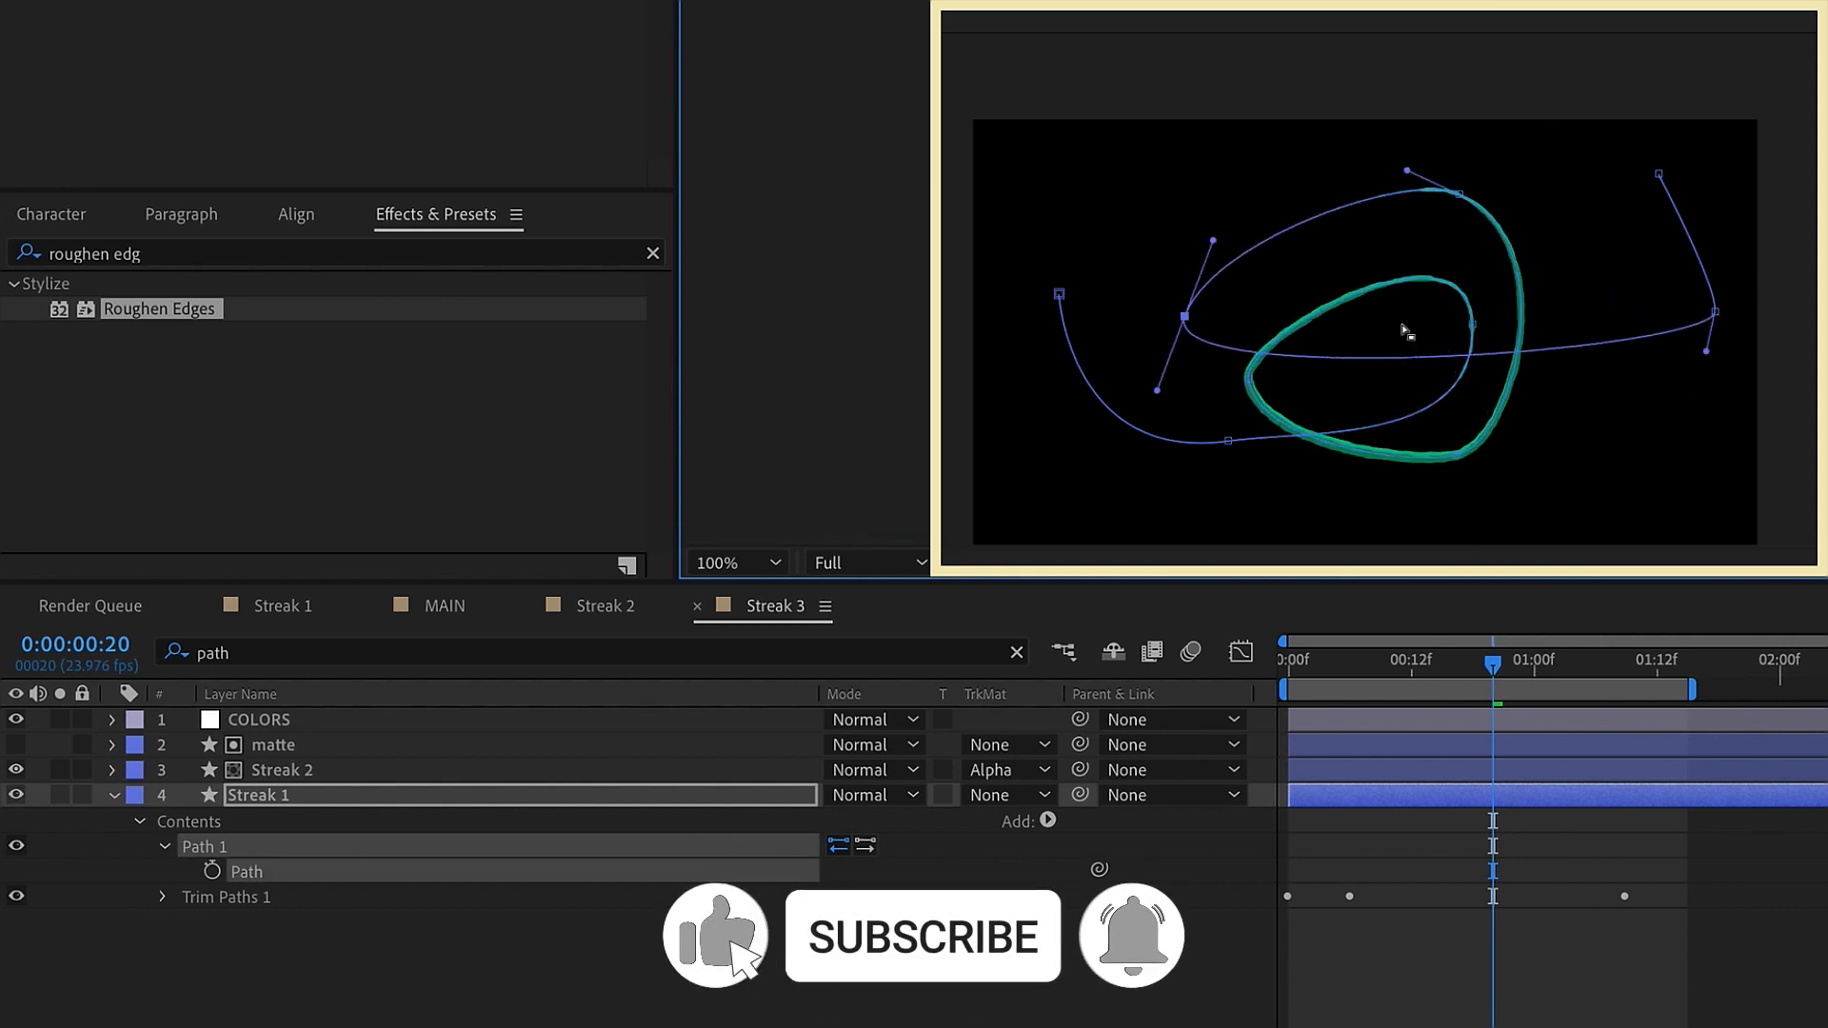
# Add two points to the last stretch of the path and shape them into an outer curve passing below and right of the loop
pyautogui.click(1344, 359)
pyautogui.moveTo(1344, 359); pyautogui.dragTo(1335, 497)
pyautogui.moveTo(1710, 336); pyautogui.dragTo(1631, 328)
pyautogui.click(1597, 434)
pyautogui.hotkey('ctrl', 'z')
pyautogui.moveTo(1597, 435); pyautogui.dragTo(1552, 316)
pyautogui.moveTo(1525, 399); pyautogui.dragTo(1564, 475)
# Add two more path points at the upper left and lower middle, and smooth them into another loop around the centre
pyautogui.click(1648, 298)
pyautogui.moveTo(1647, 298); pyautogui.dragTo(1207, 225)
pyautogui.moveTo(1371, 304); pyautogui.dragTo(1331, 433)
pyautogui.click(1214, 167)
pyautogui.moveTo(1220, 115); pyautogui.dragTo(1297, 124)
pyautogui.moveTo(1214, 168); pyautogui.dragTo(1226, 208)
# Delete the path's end point, adjust the handles of the new last point, and move the start point up near the frame's upper left
pyautogui.moveTo(1658, 174); pyautogui.dragTo(1726, 182)
pyautogui.press('Delete')
pyautogui.click(1716, 311)
pyautogui.moveTo(1716, 290); pyautogui.dragTo(1711, 142)
pyautogui.moveTo(1717, 331); pyautogui.dragTo(1718, 453)
pyautogui.moveTo(1058, 294); pyautogui.dragTo(1057, 182)
pyautogui.moveTo(1082, 457); pyautogui.dragTo(969, 468)
# Extend the work area, move Streak 1's last Start and End keyframes to 0:00:02:00, and preview the motion
pyautogui.moveTo(1692, 689); pyautogui.dragTo(1824, 661)
pyautogui.click(1781, 662)
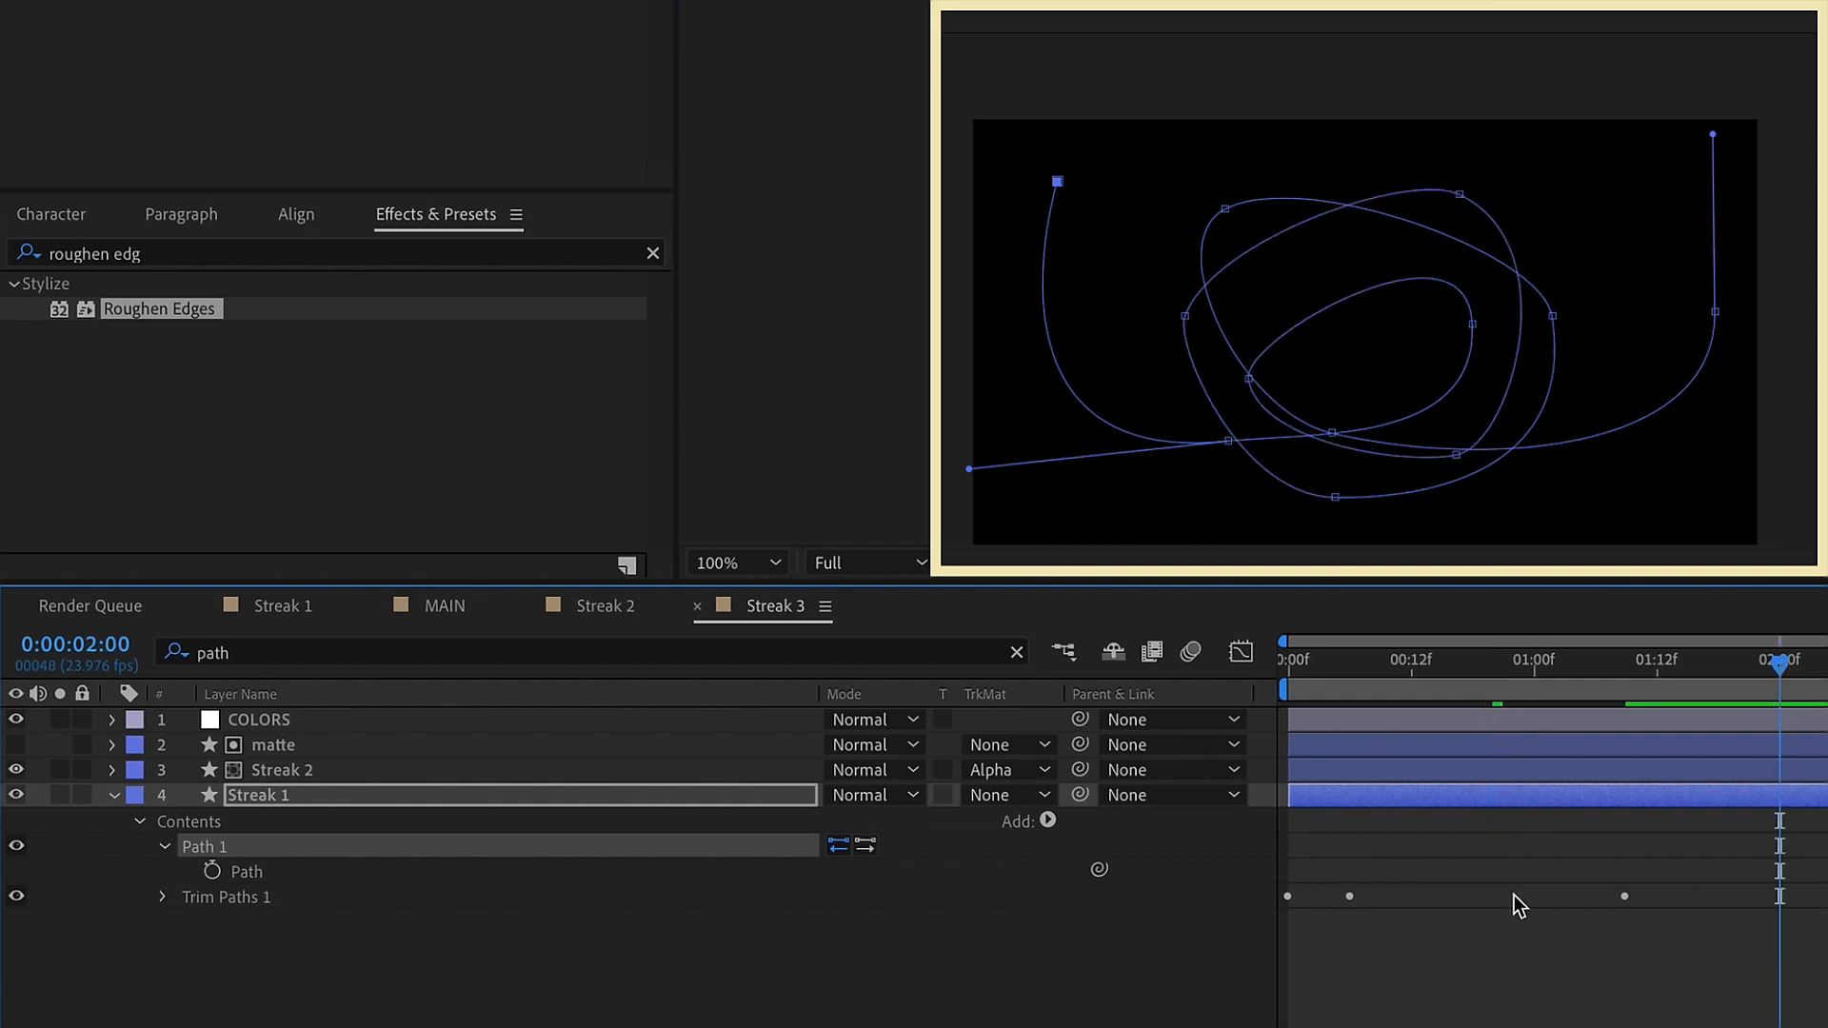
pyautogui.click(1516, 795)
pyautogui.press('u')
pyautogui.moveTo(1673, 820); pyautogui.dragTo(1617, 859)
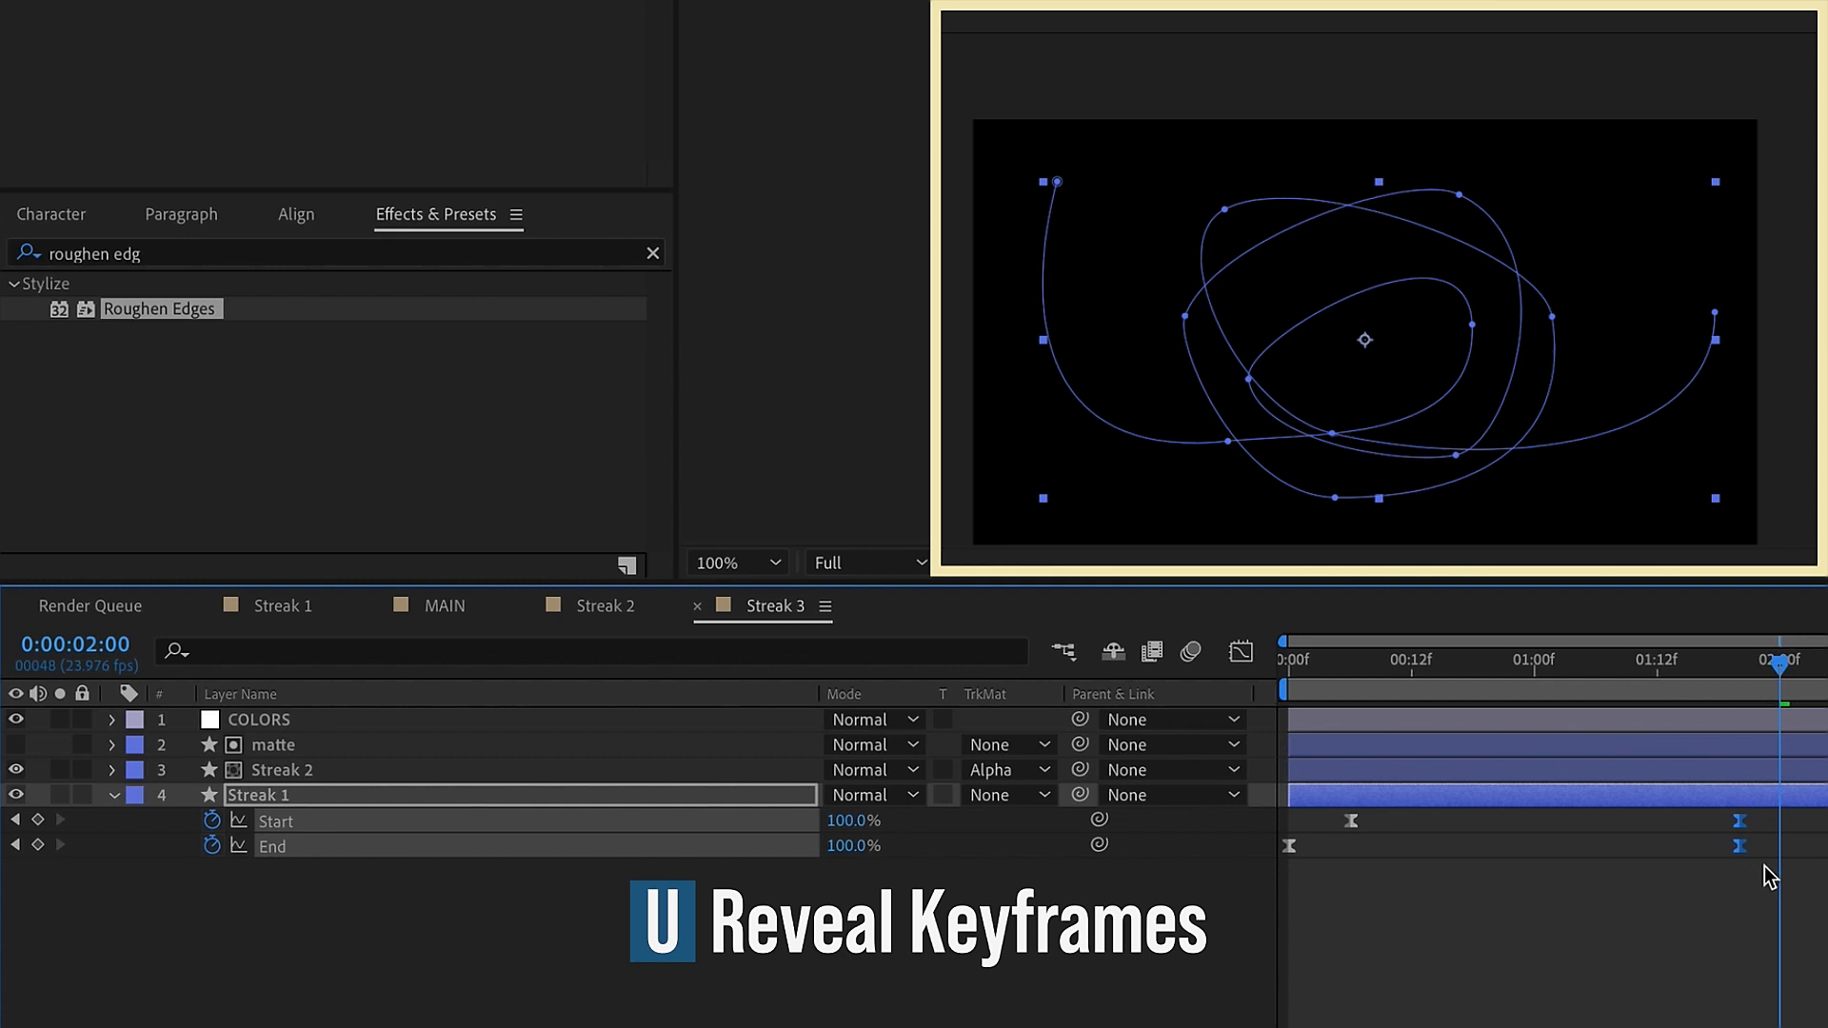
pyautogui.press('space')
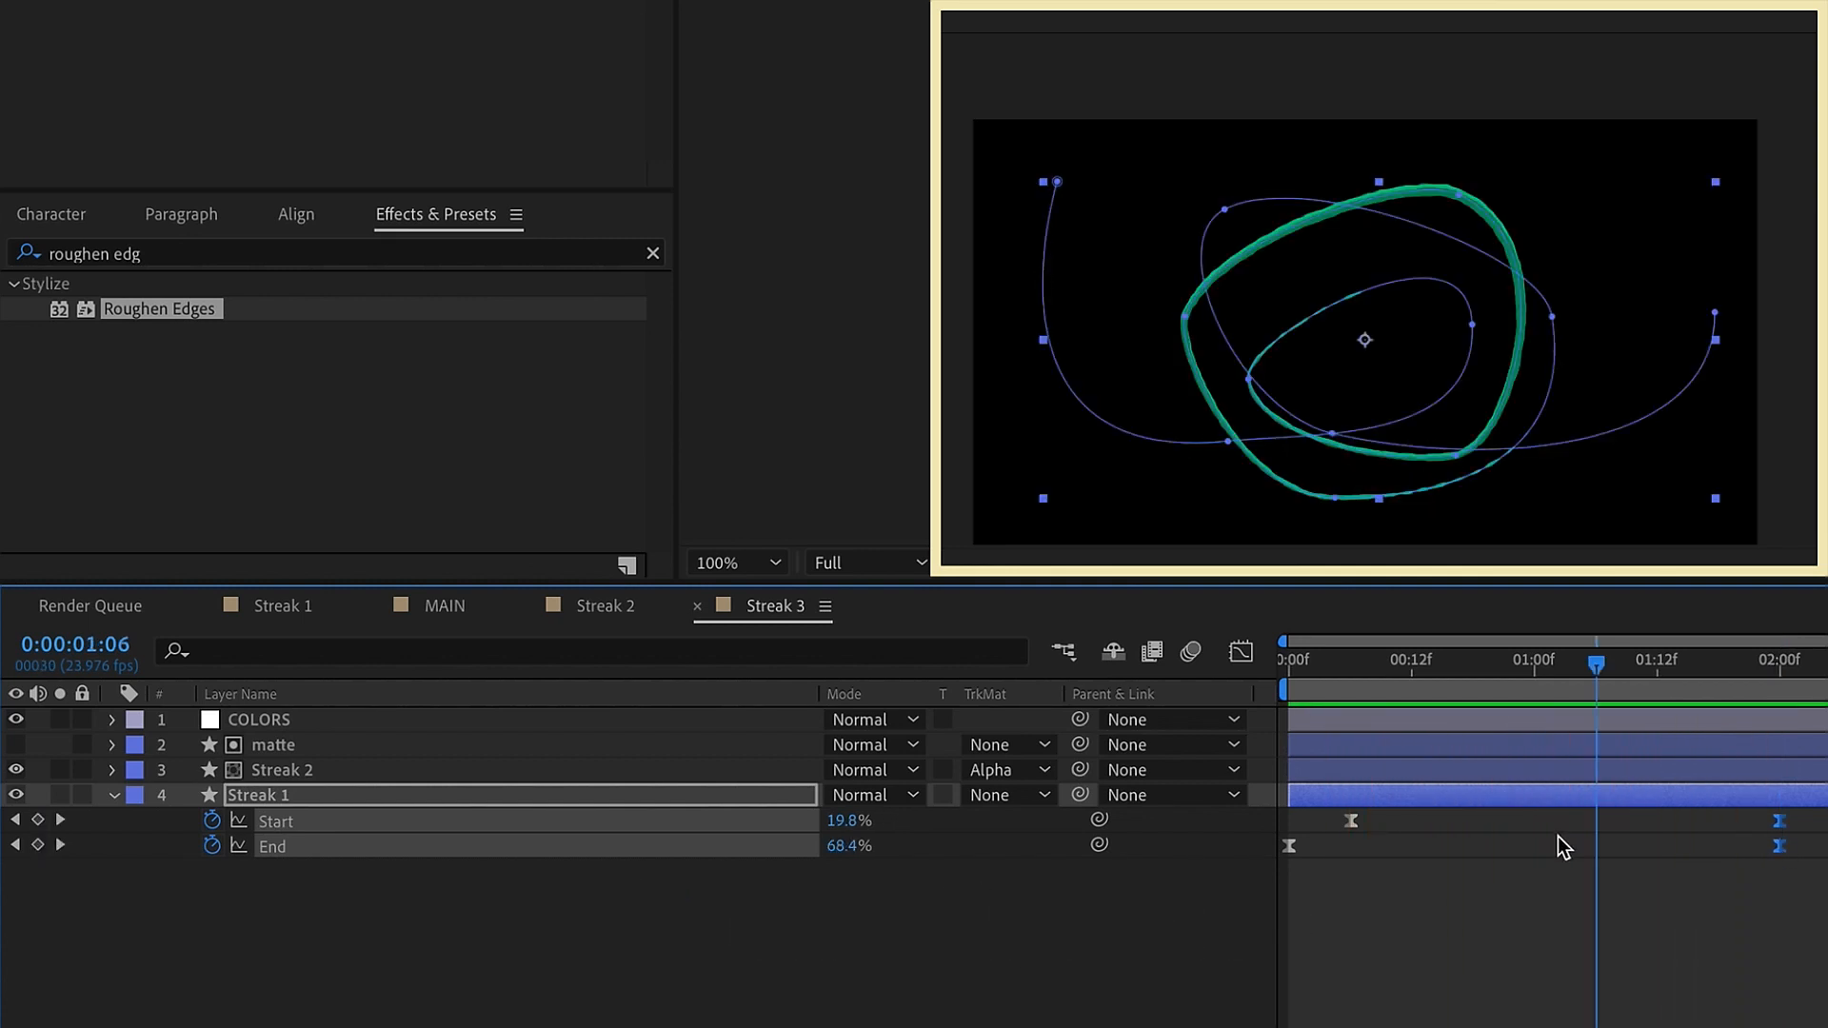
# Move the last Start and End keyframes to 0:00:01:12 and lengthen the ease-in at the end of the Start speed curve
pyautogui.click(1560, 838)
pyautogui.moveTo(1817, 816)
pyautogui.mouseDown()
pyautogui.moveTo(1763, 854)
pyautogui.moveTo(1660, 854)
pyautogui.mouseUp()
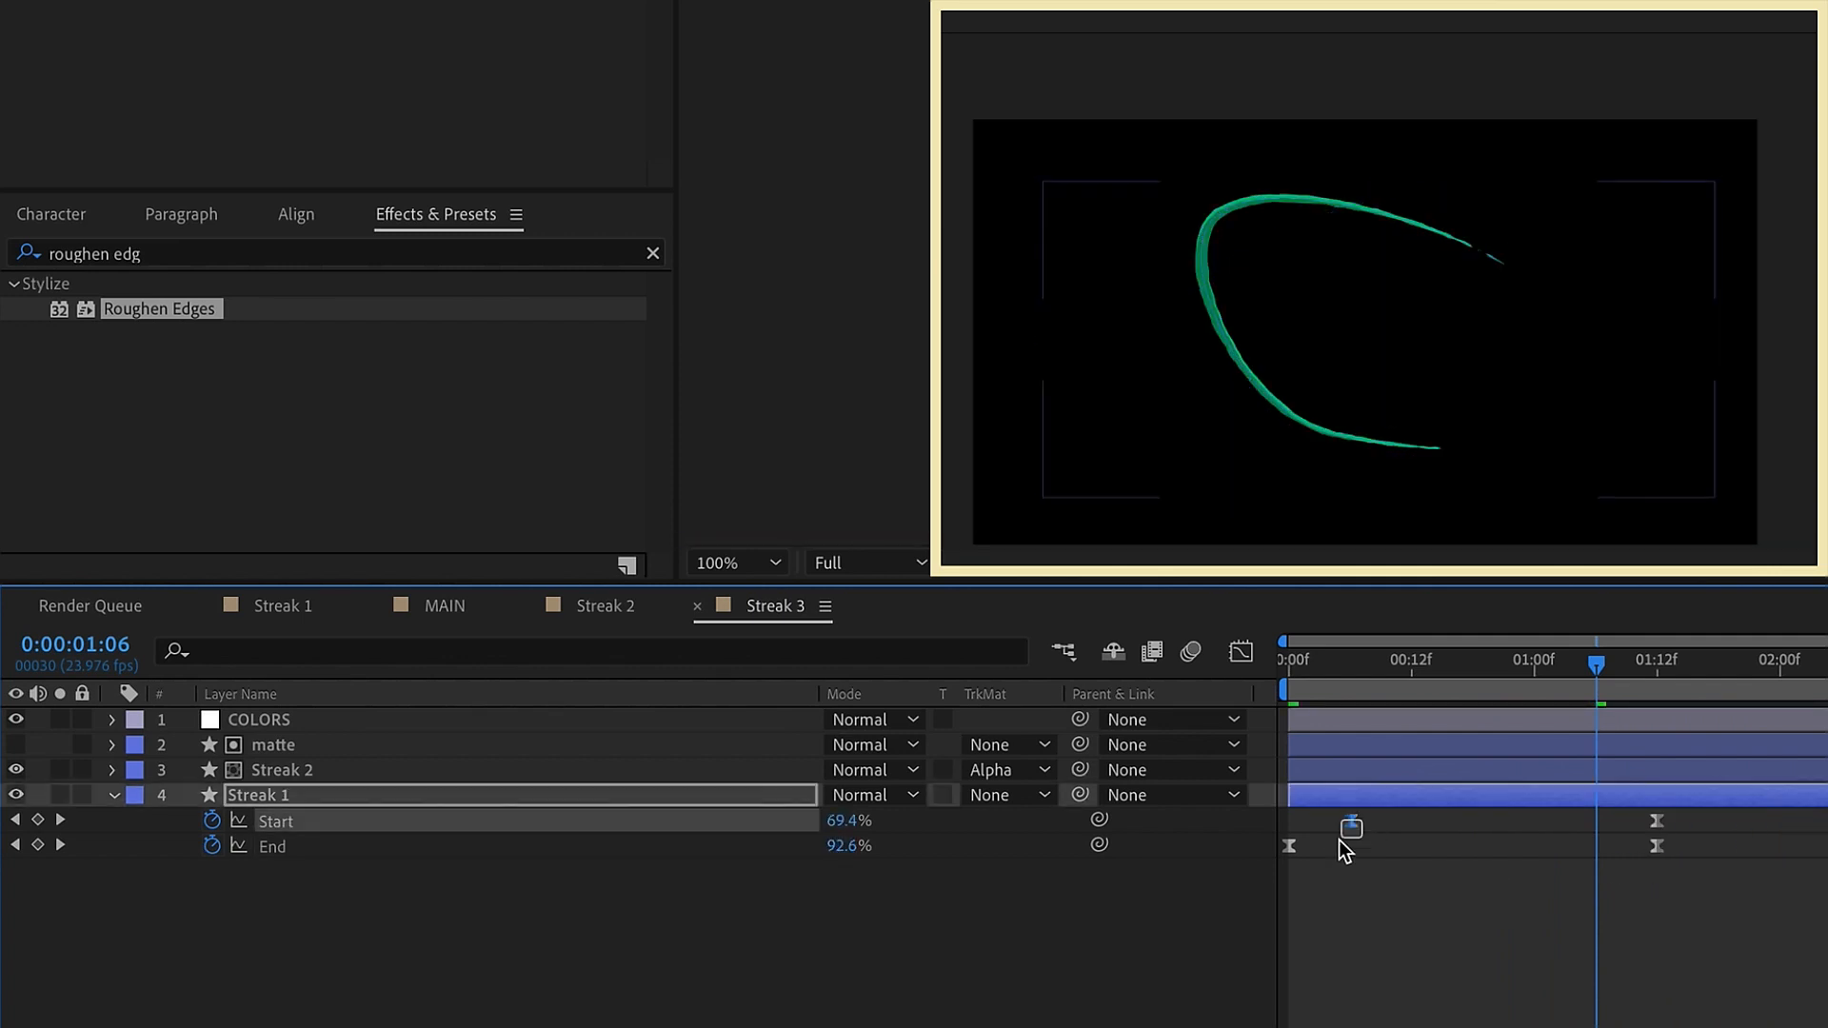
pyautogui.click(970, 559)
pyautogui.moveTo(1089, 1004); pyautogui.dragTo(1052, 1004)
pyautogui.click(901, 534)
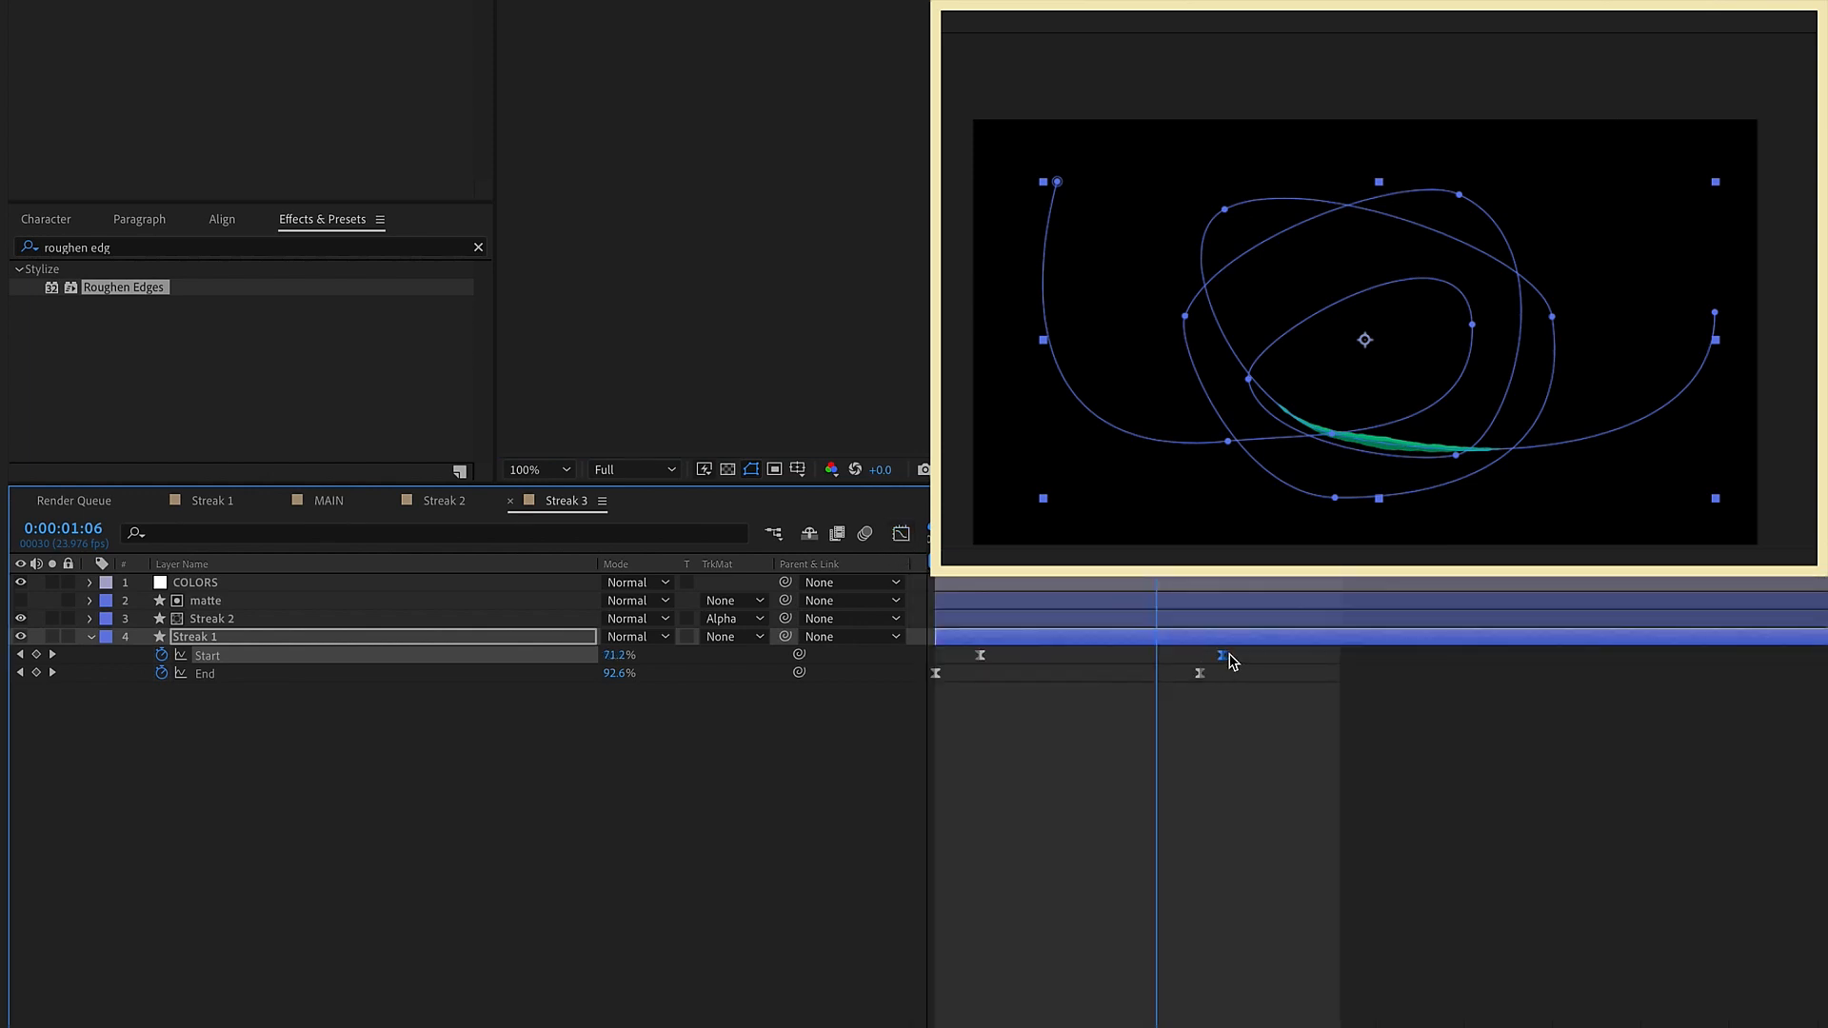
# Shift the last Start keyframe to 0:00:01:16 and reshape the End speed curve to peak early with a long slowdown
pyautogui.moveTo(1233, 662); pyautogui.dragTo(1241, 661)
pyautogui.press('k')
pyautogui.click(1200, 673)
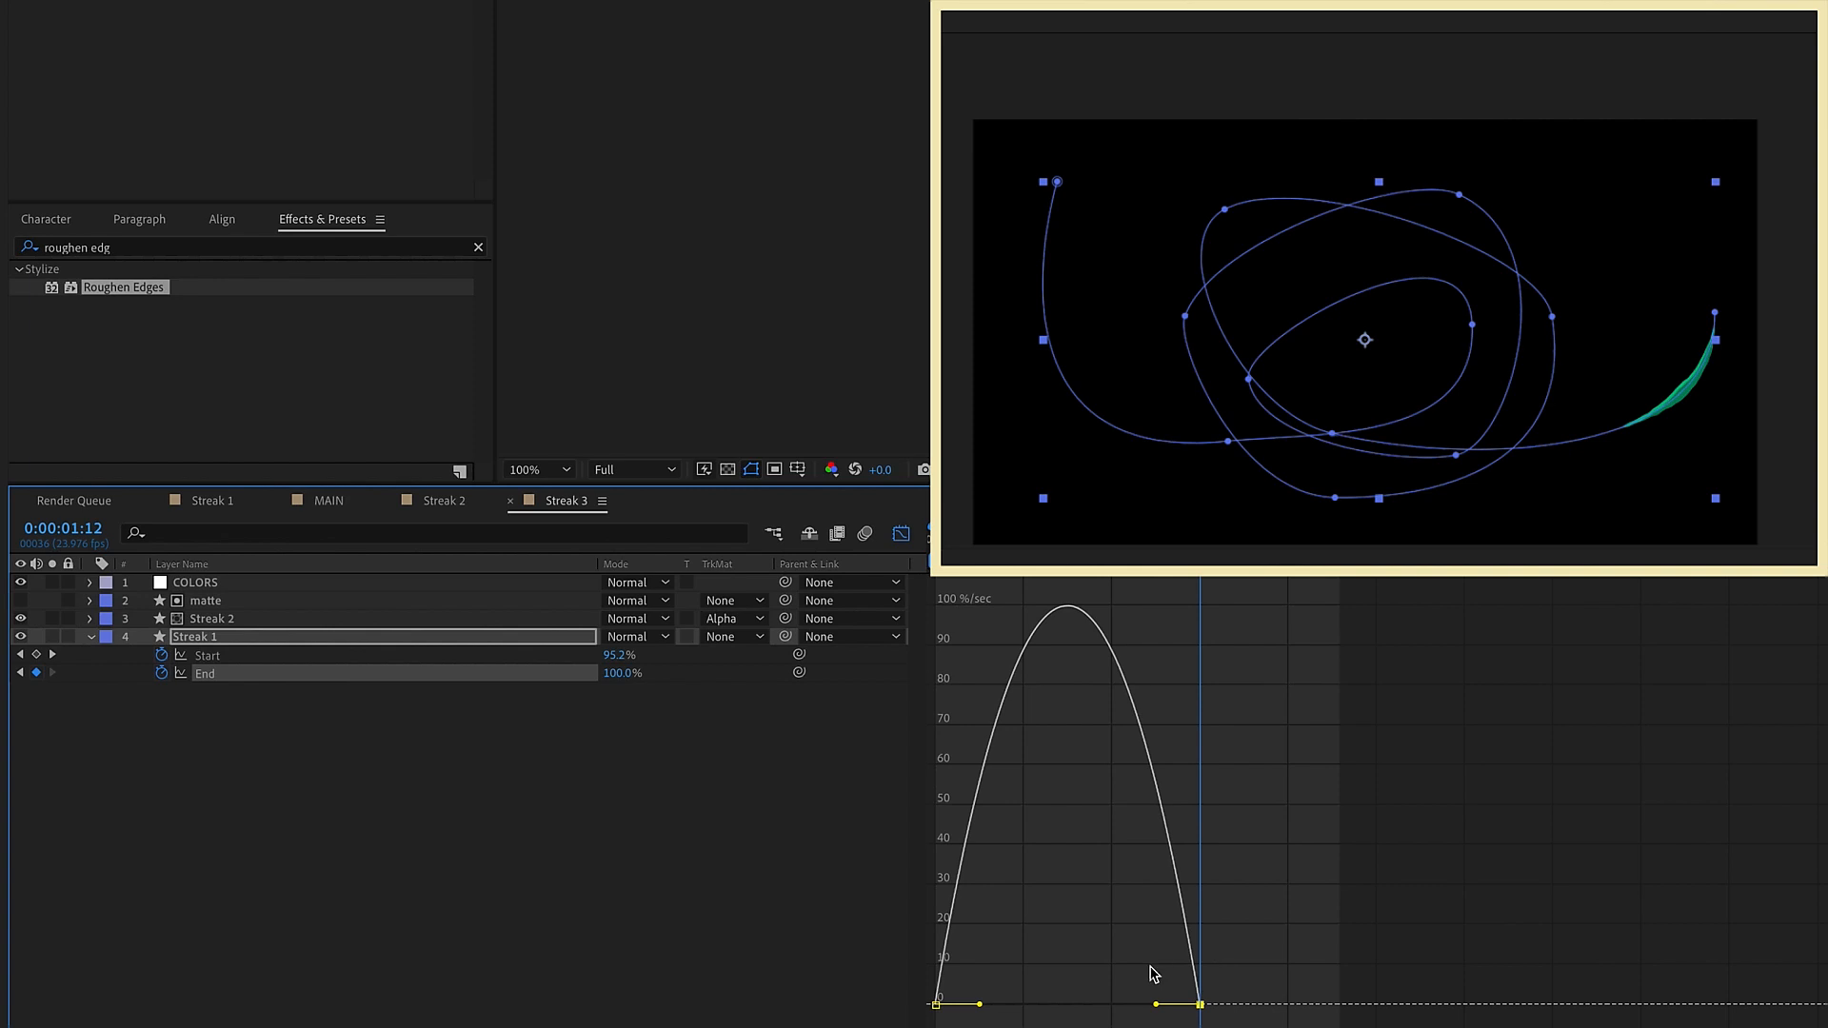
pyautogui.moveTo(1086, 1008); pyautogui.dragTo(1074, 1005)
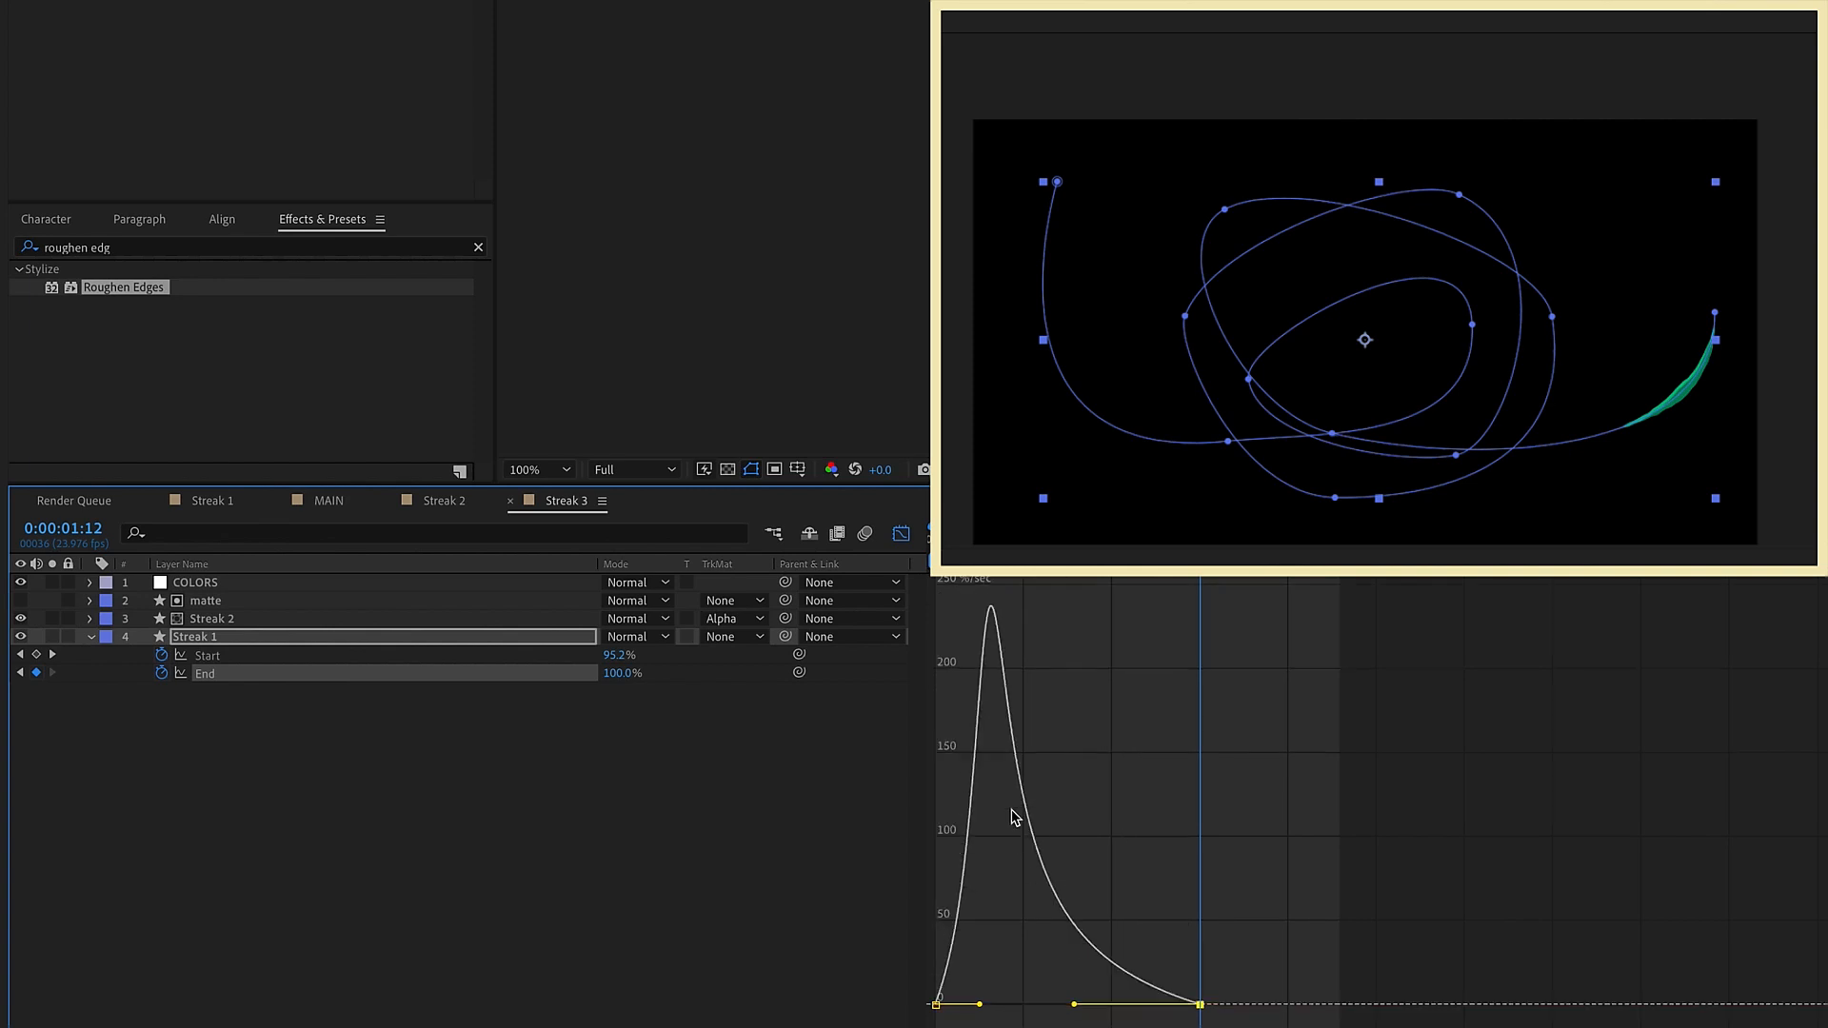
pyautogui.click(900, 533)
pyautogui.press('Home')
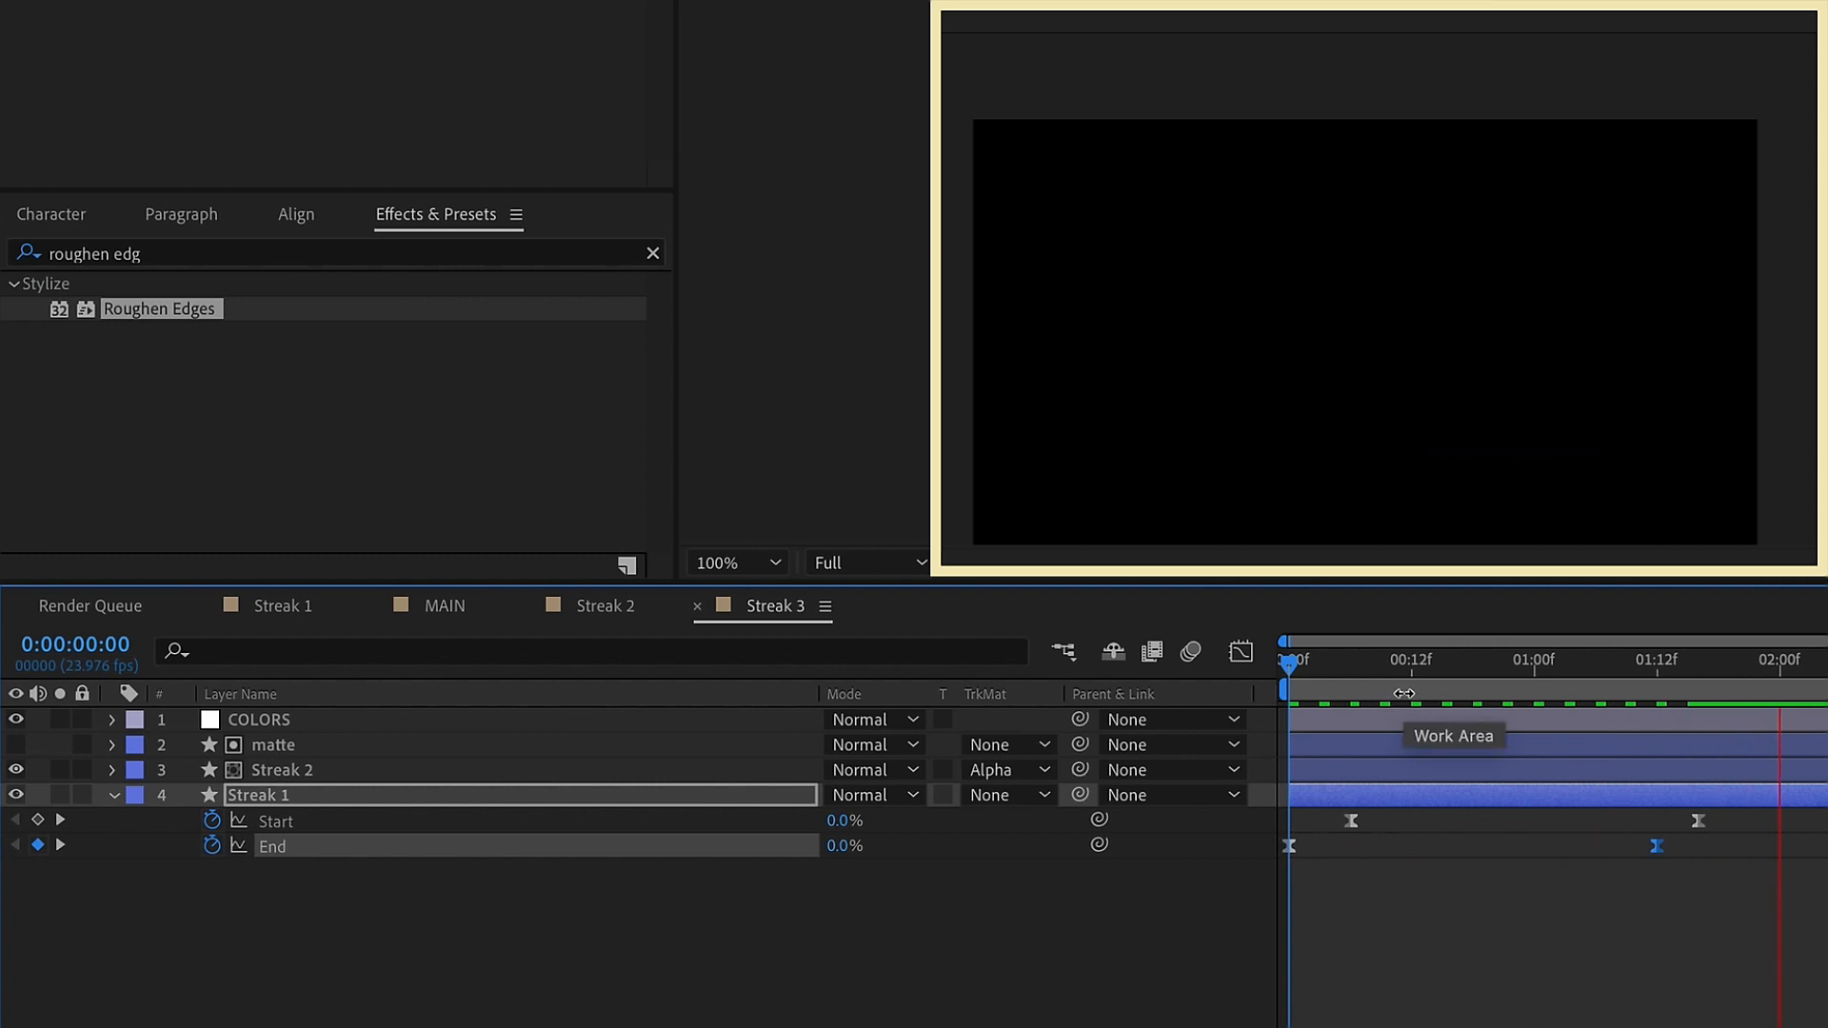
# Increase the stroke width of the Streak 1 layer in Streak 3 and preview the thicker green streak
pyautogui.click(1482, 662)
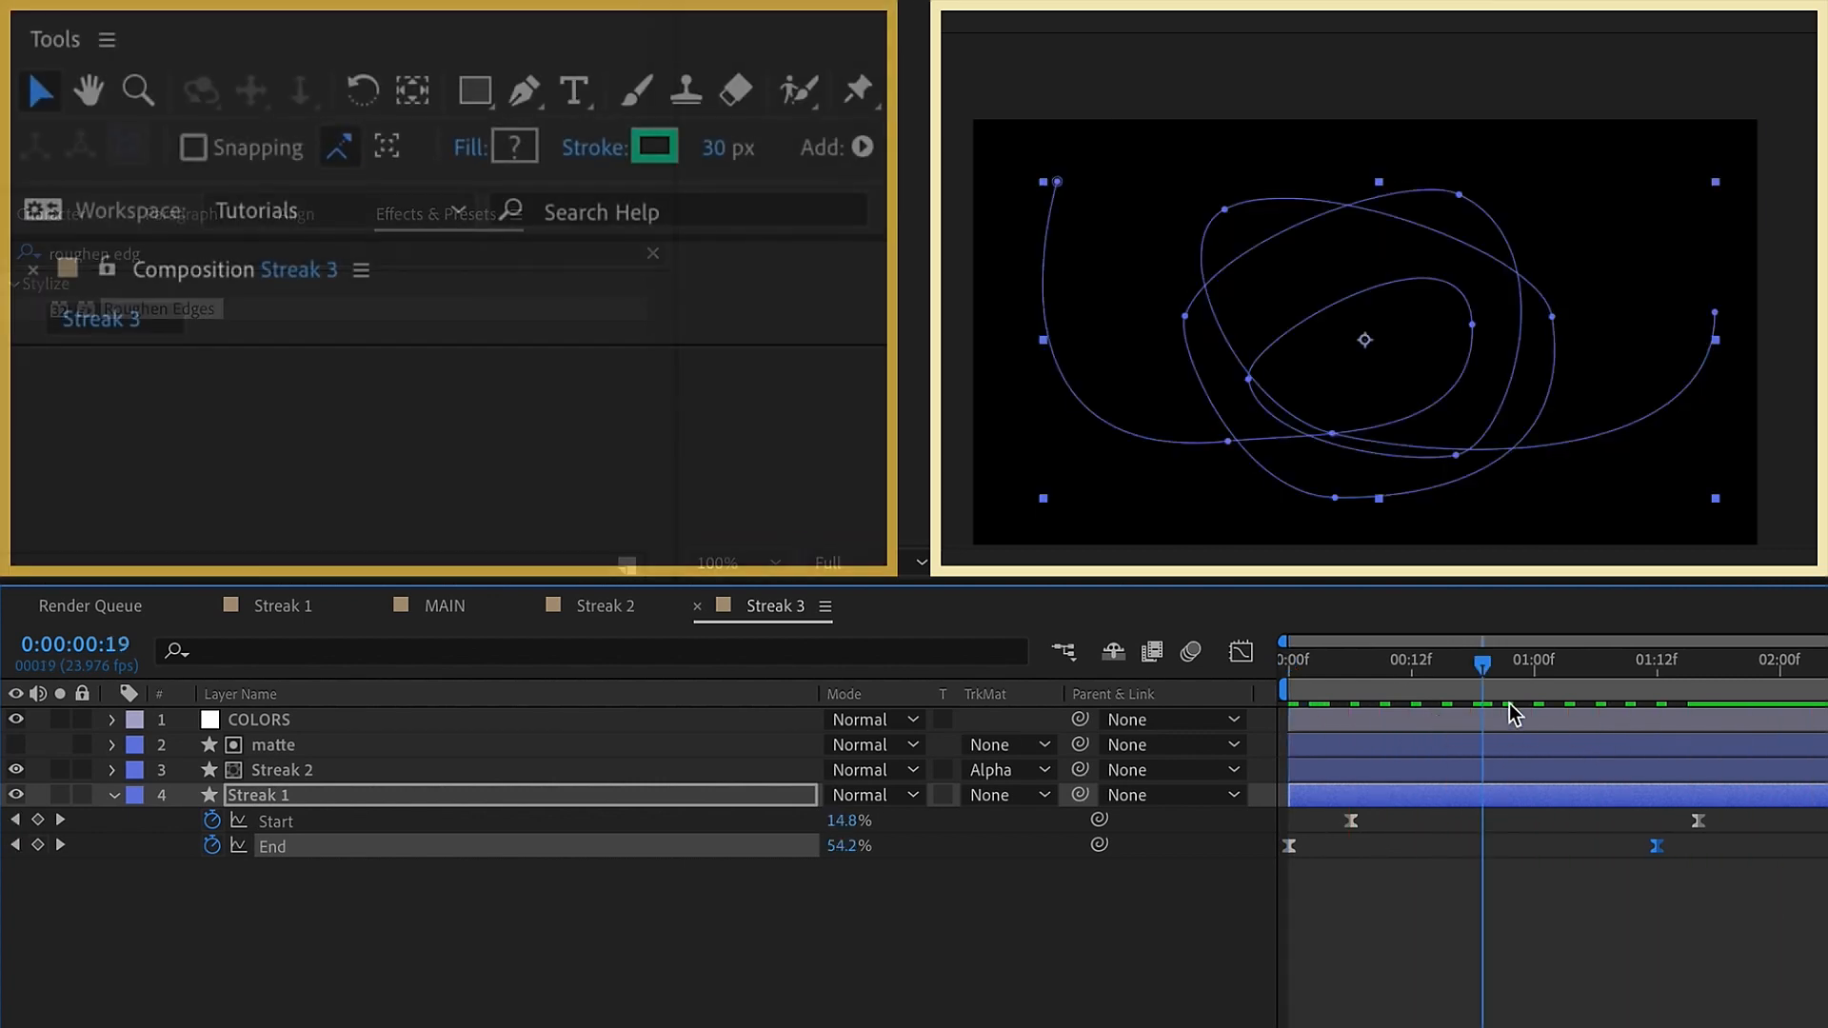
pyautogui.click(716, 149)
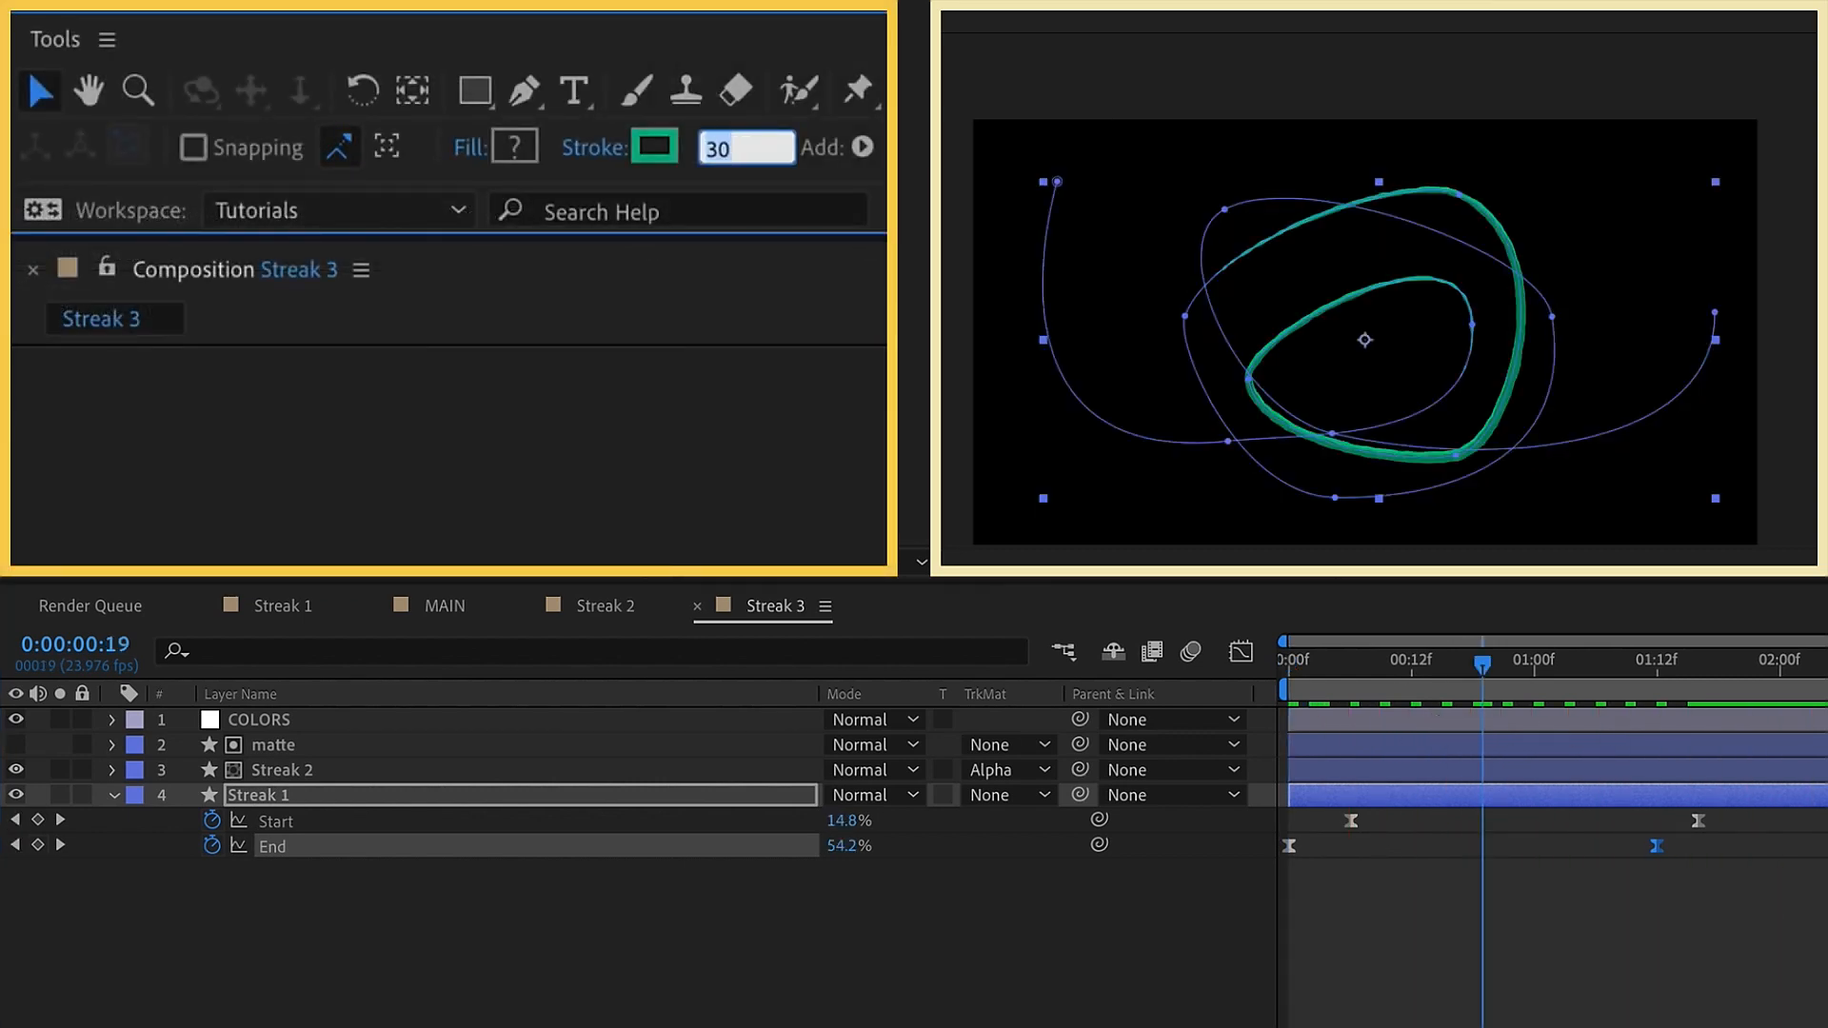
pyautogui.press('Return')
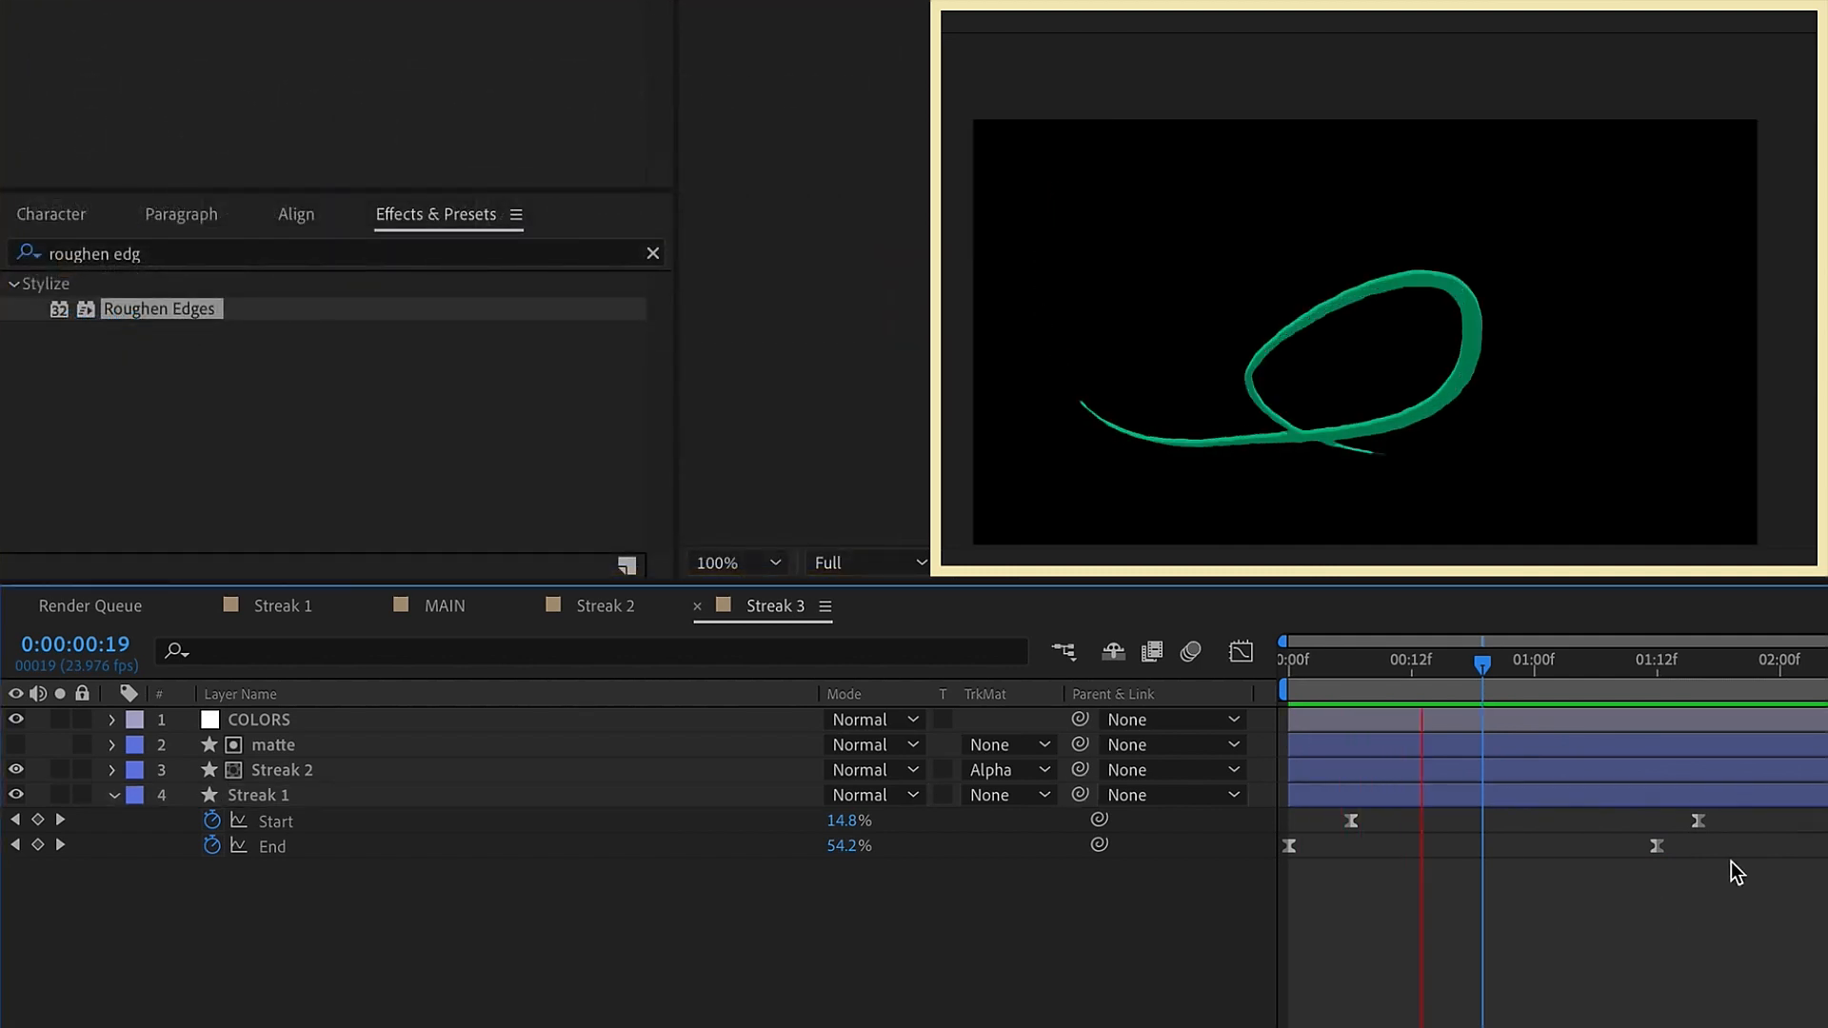
pyautogui.press('space')
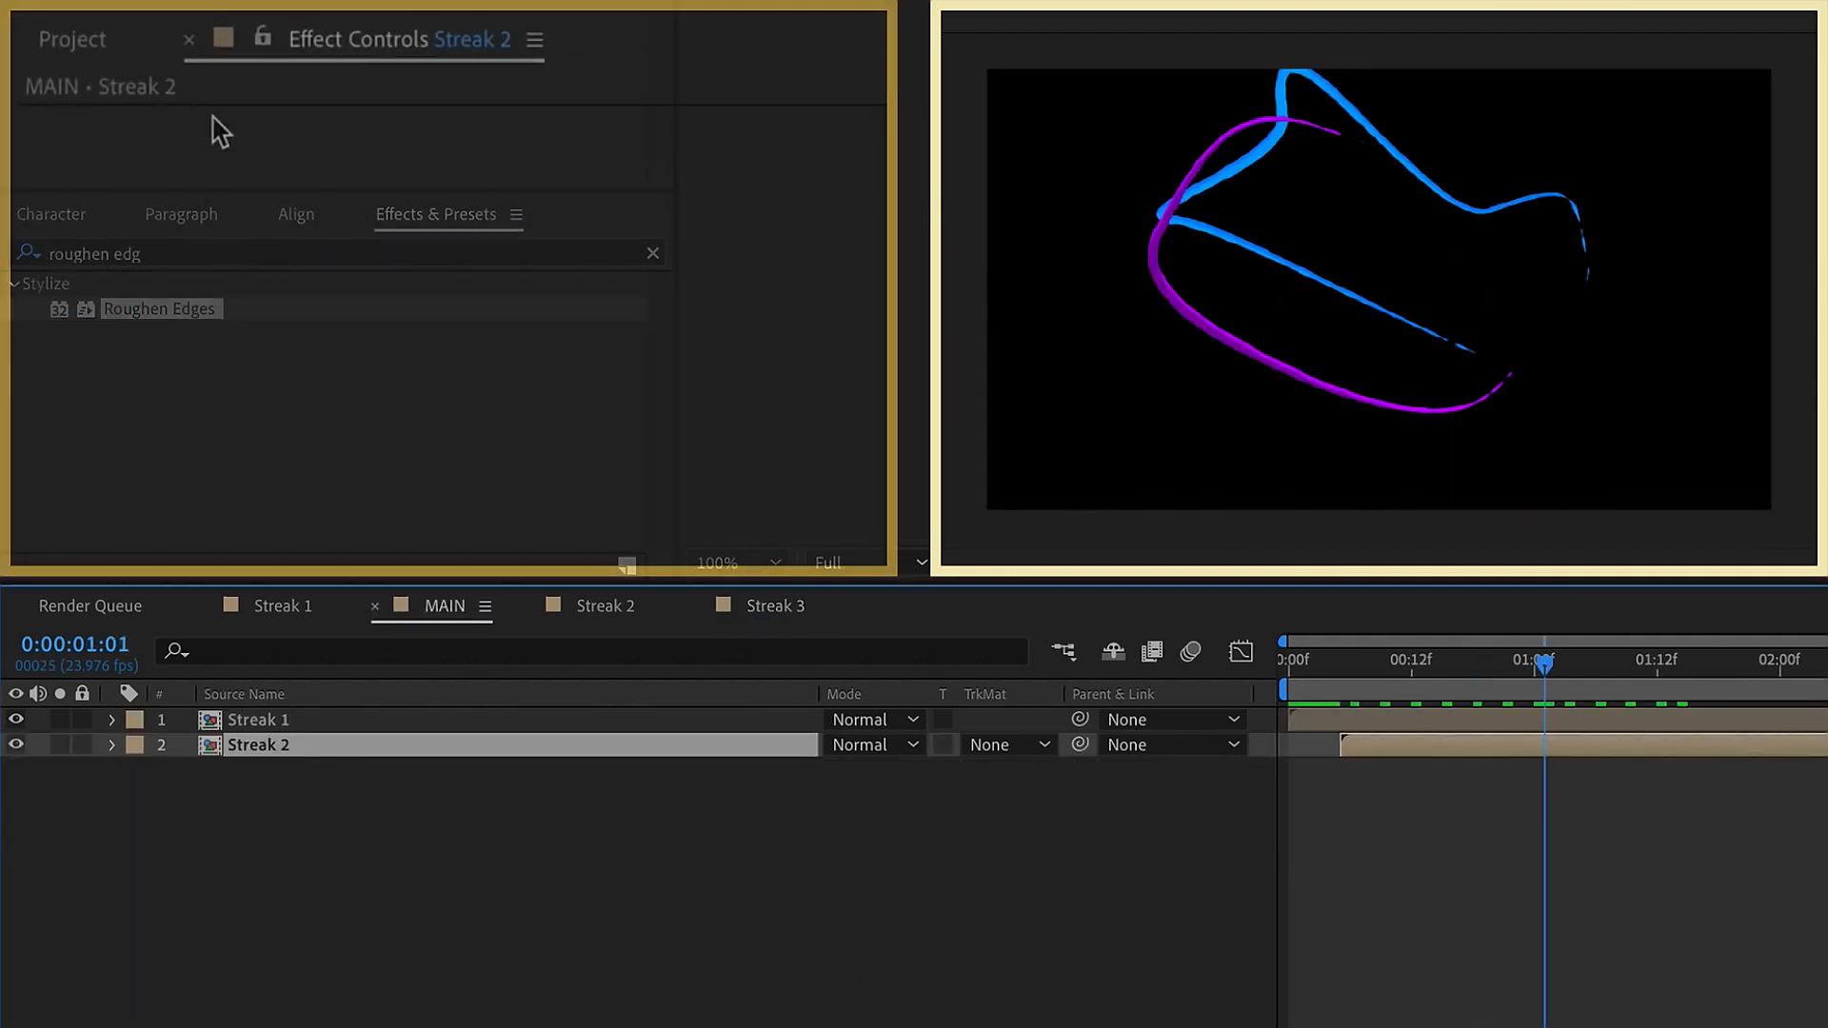
# Add the Streak 3 composition to MAIN beneath Streak 2, starting it at frame 12, and preview the combined streaks
pyautogui.click(118, 61)
pyautogui.click(187, 507)
pyautogui.click(186, 541)
pyautogui.moveTo(186, 540); pyautogui.dragTo(1053, 756)
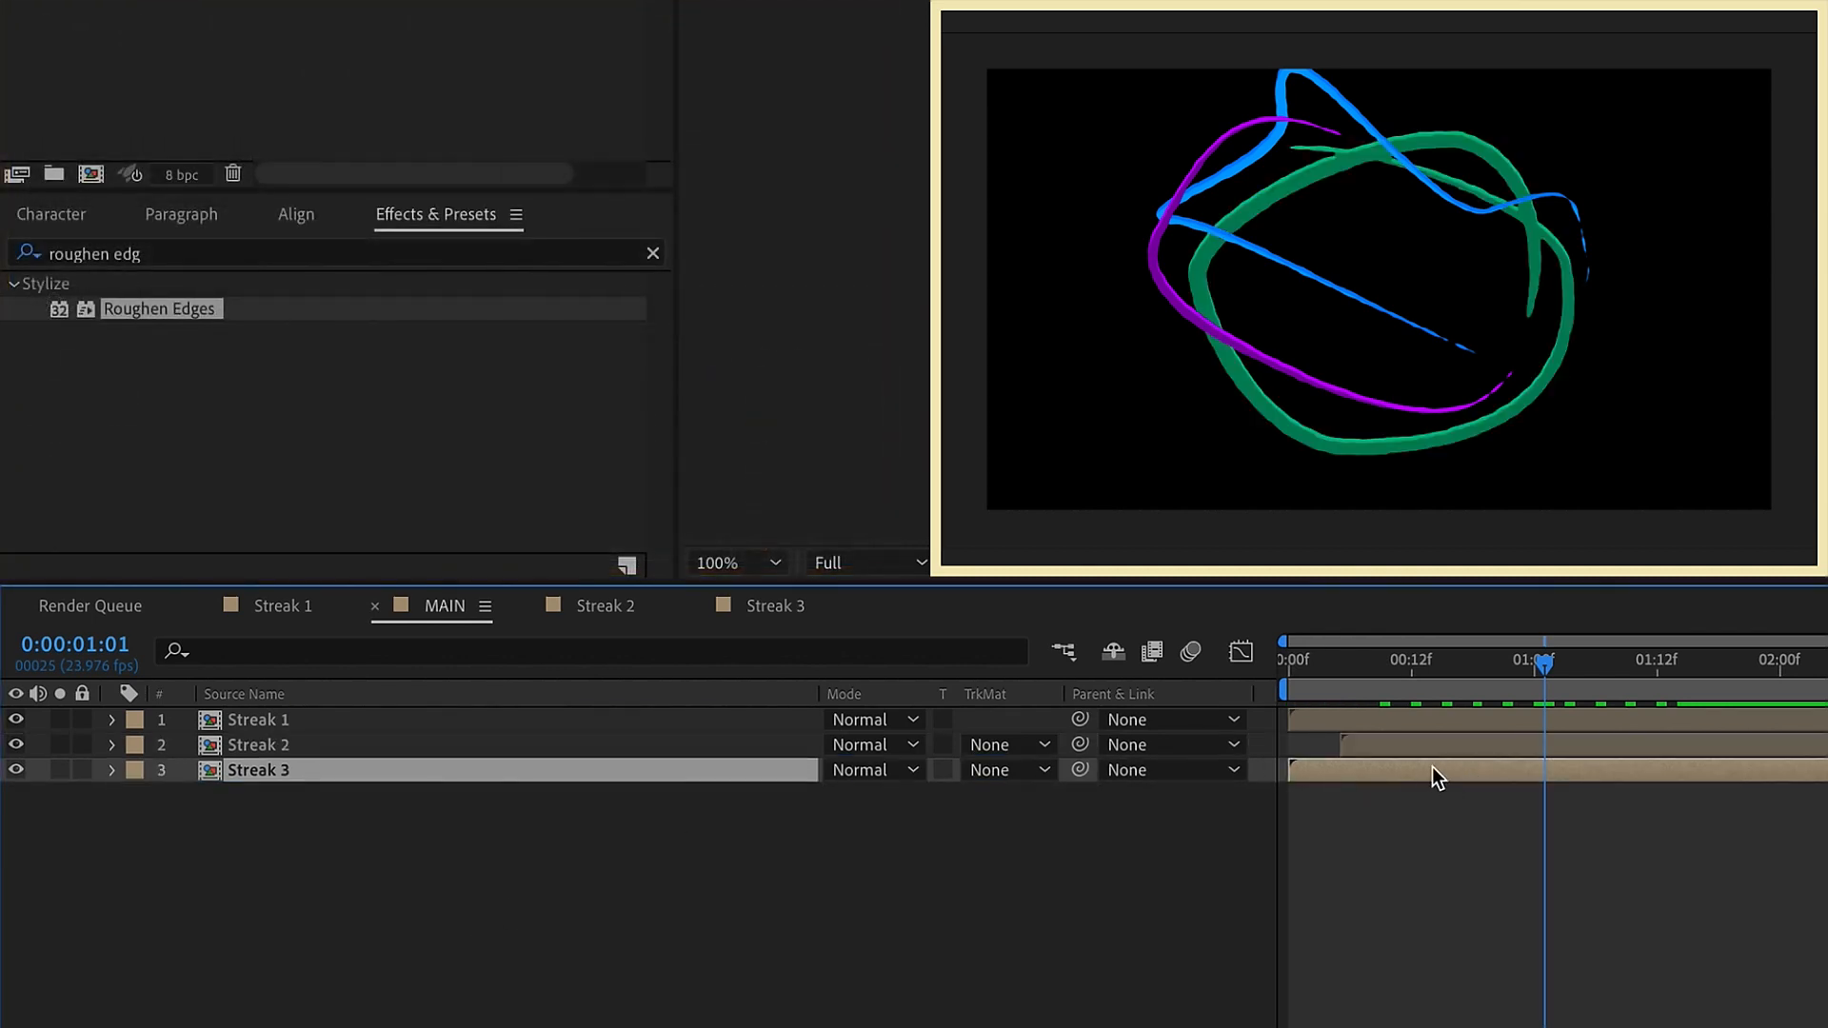
pyautogui.moveTo(1432, 779); pyautogui.dragTo(1548, 780)
pyautogui.press('space')
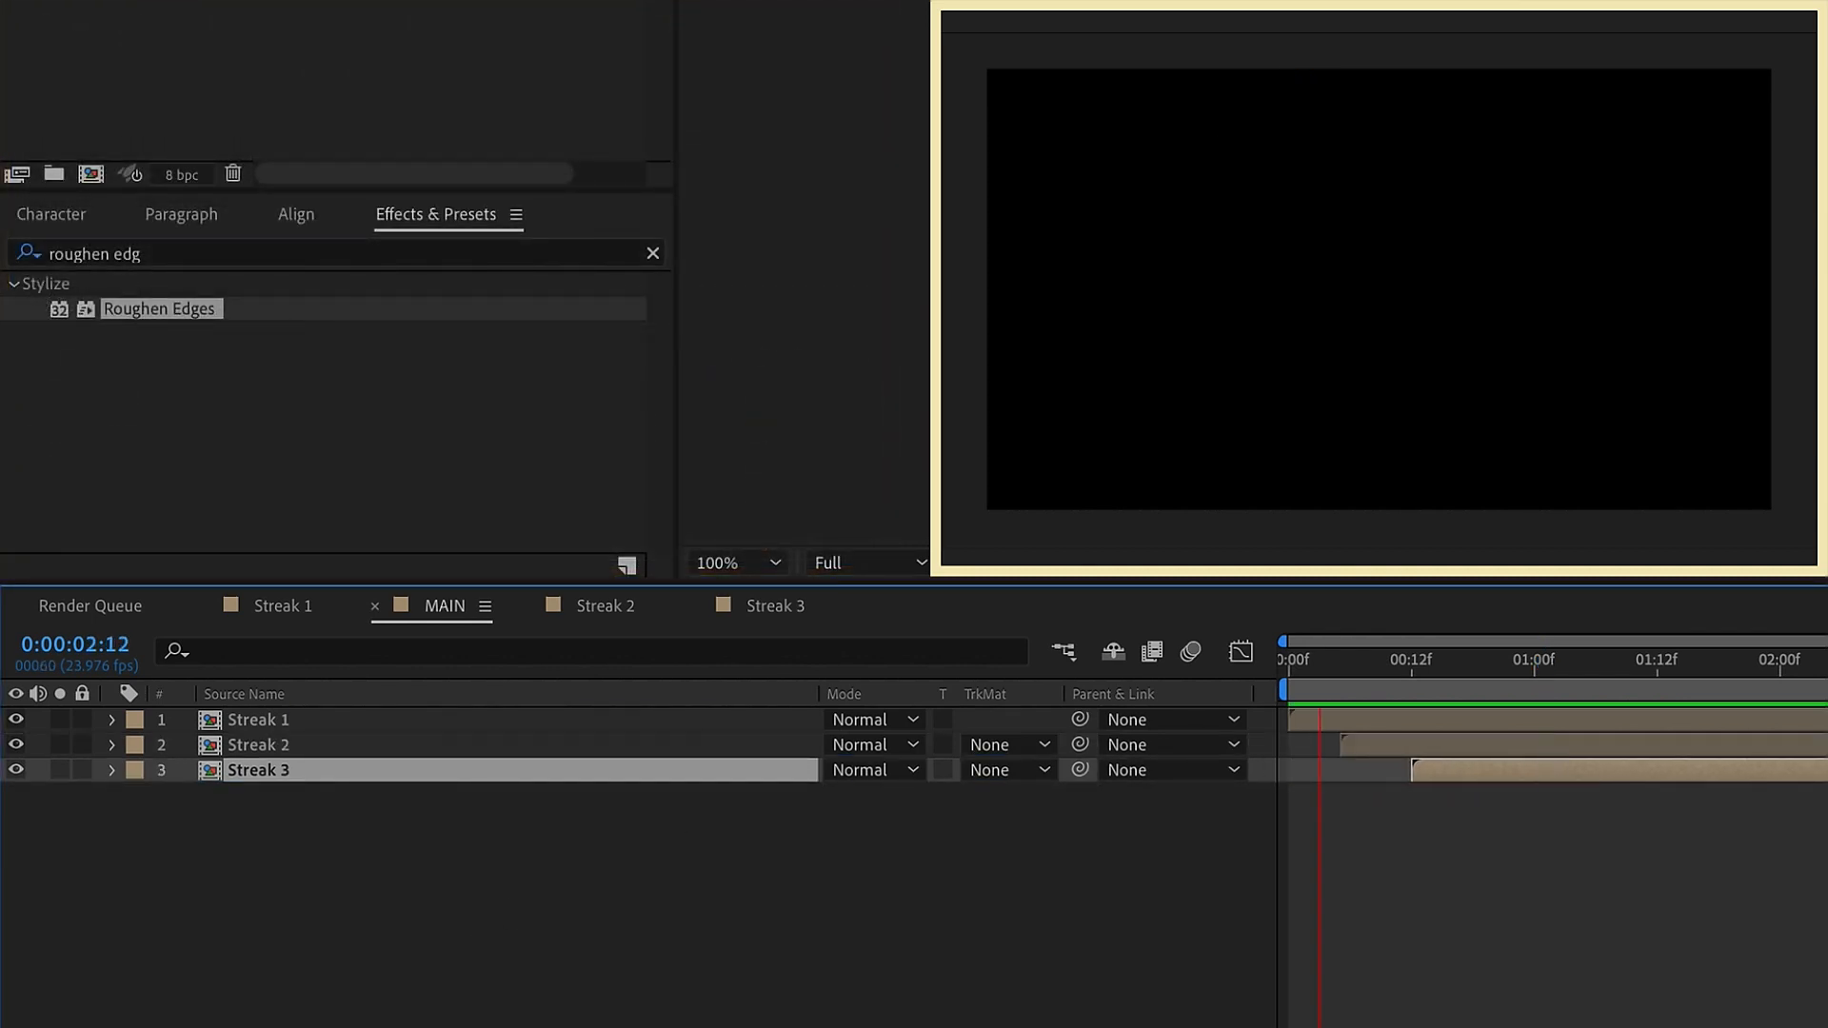